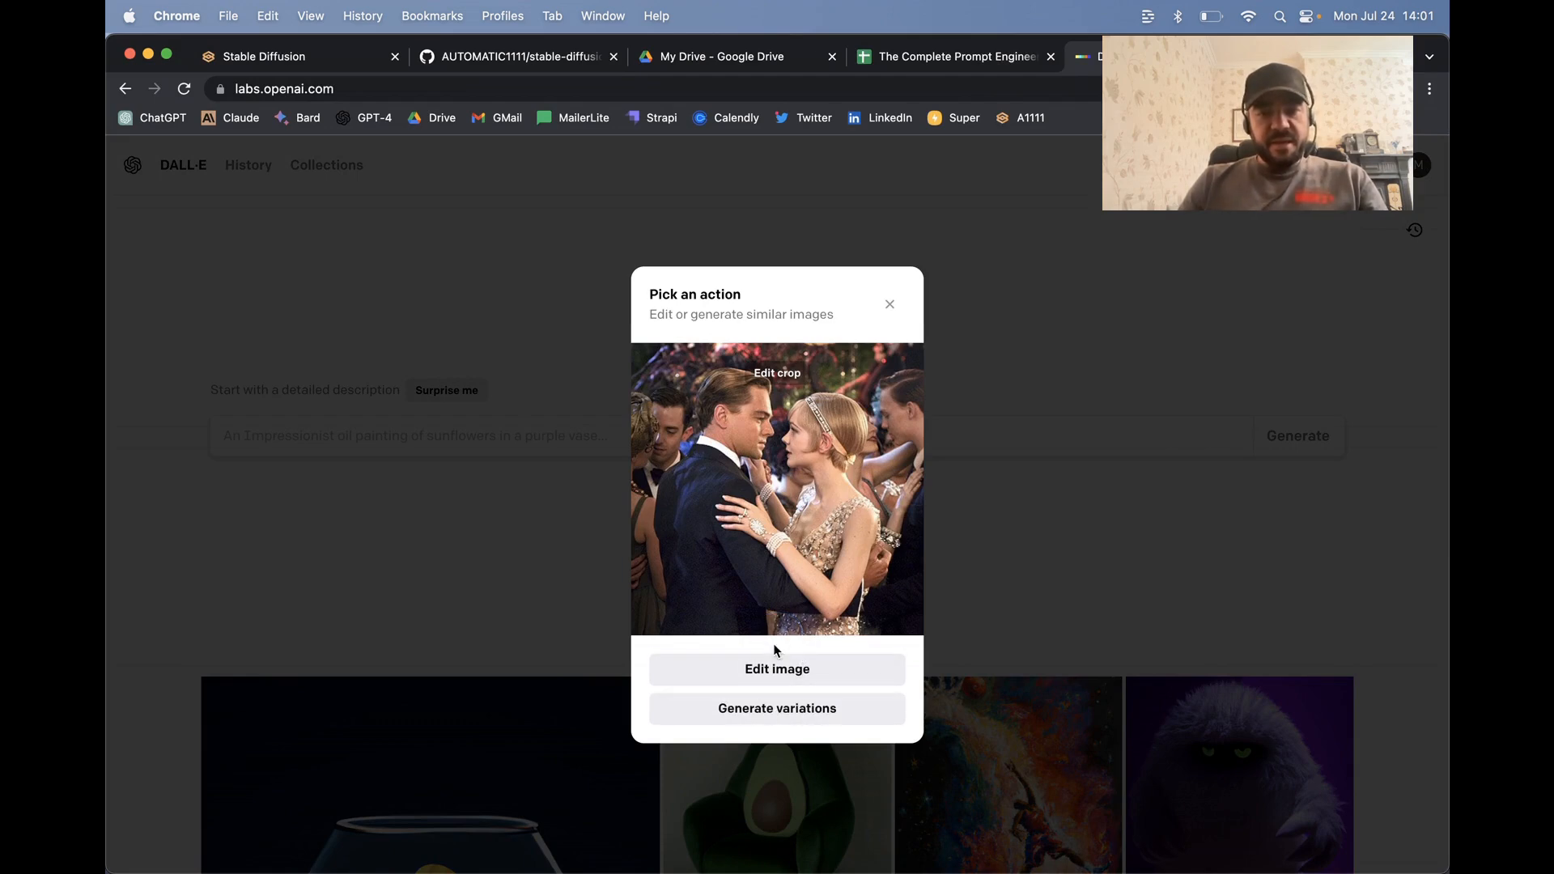
Open the uploaded party image for editing and erase the woman's dress, both bodice and skirt, with a smaller eraser brush
click(784, 678)
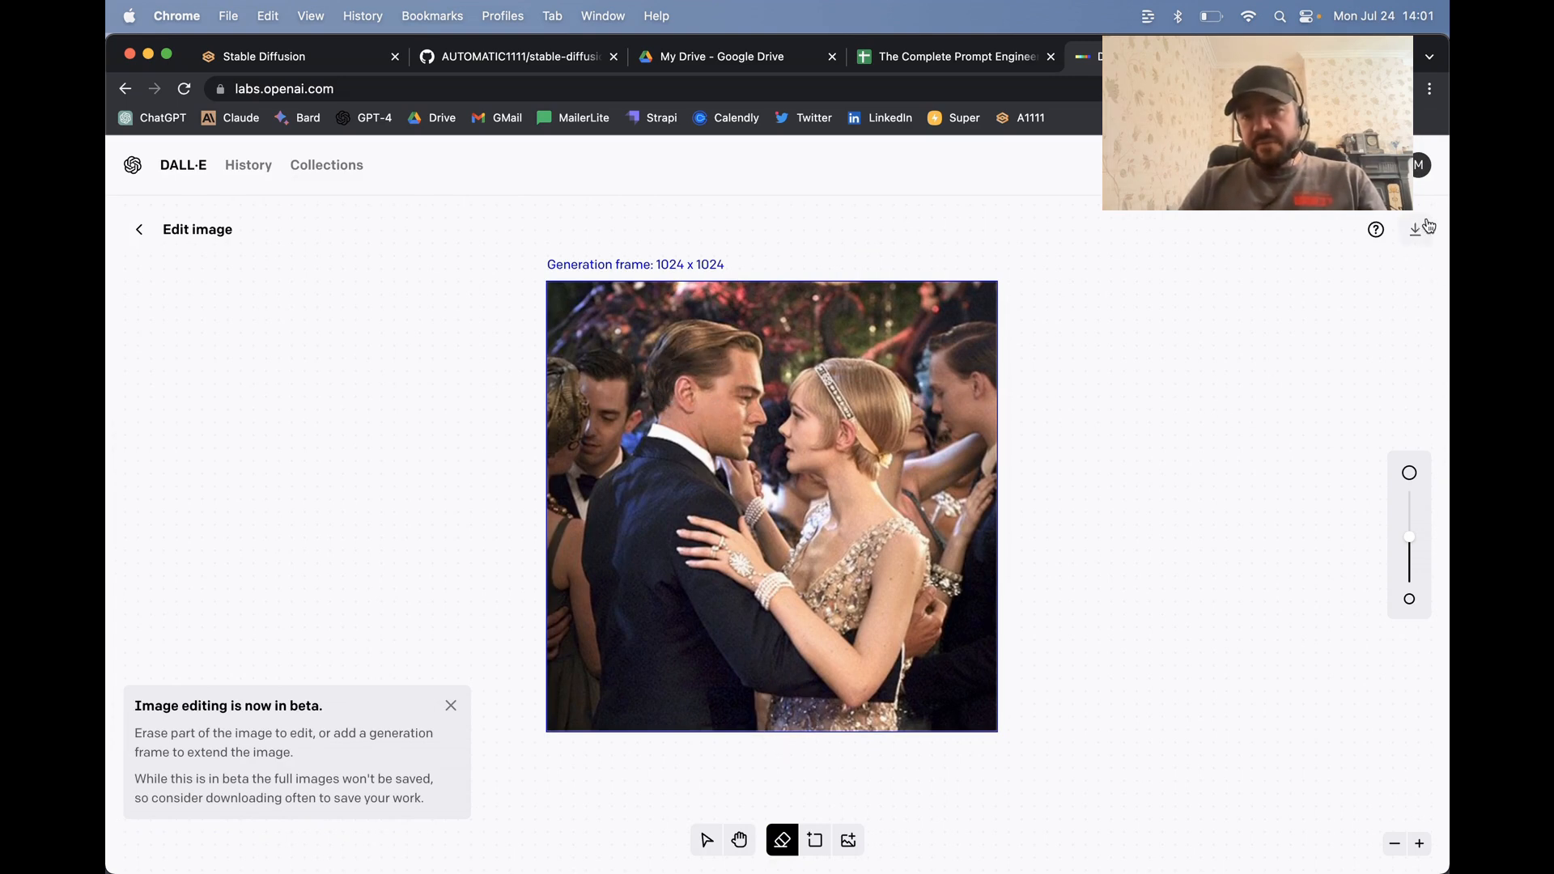
drag(1413, 540, 1408, 566)
mouse_move(905, 530)
mouse_down()
mouse_move(825, 568)
mouse_move(817, 600)
mouse_move(837, 617)
mouse_move(850, 560)
mouse_move(848, 613)
mouse_up()
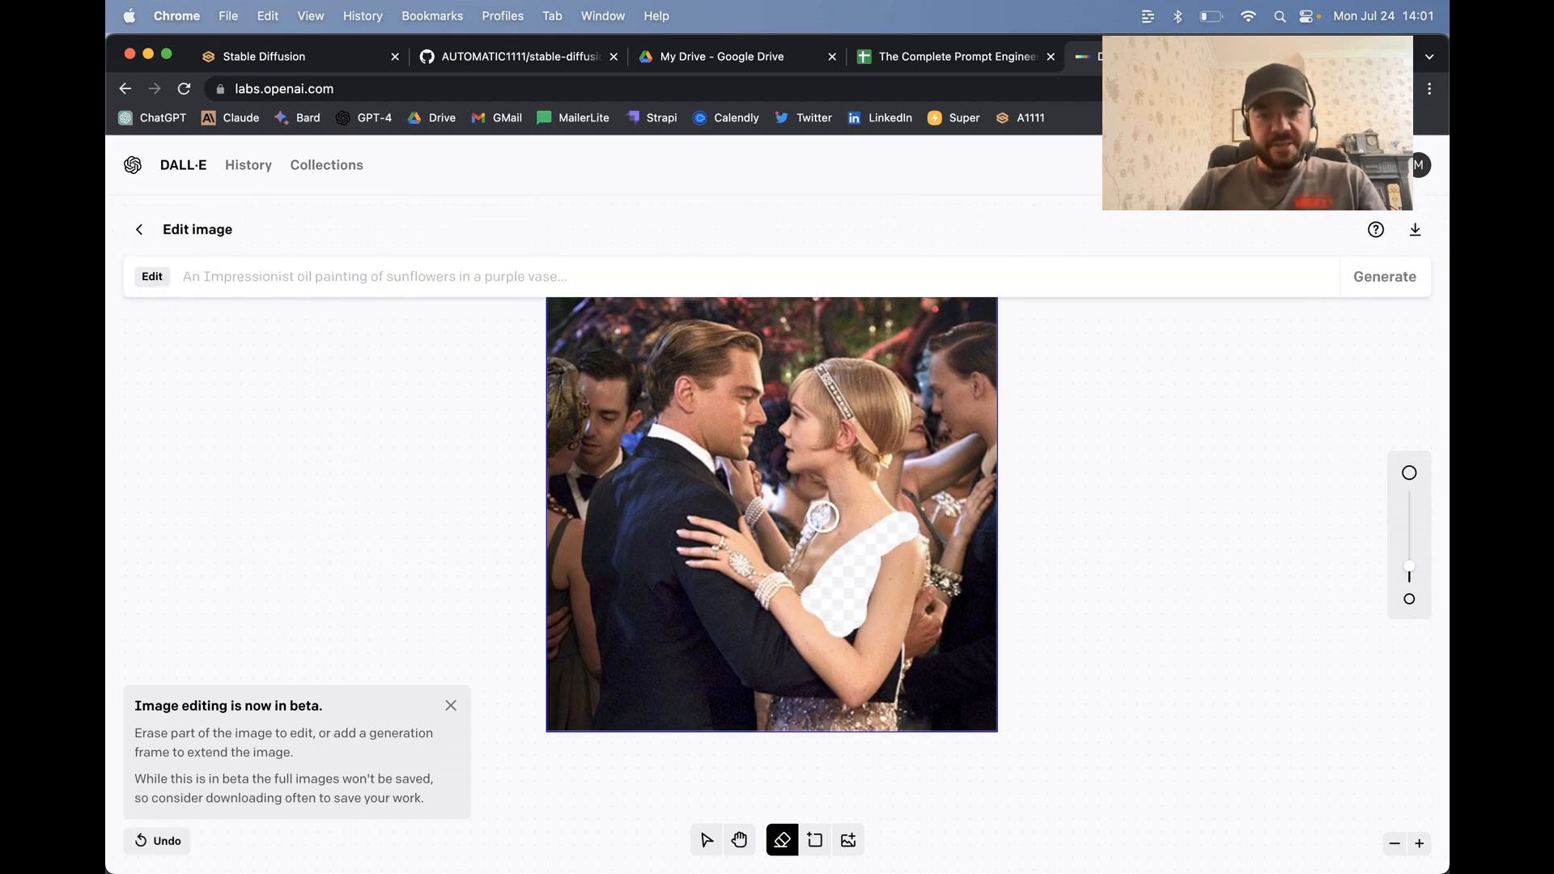
drag(821, 515, 794, 556)
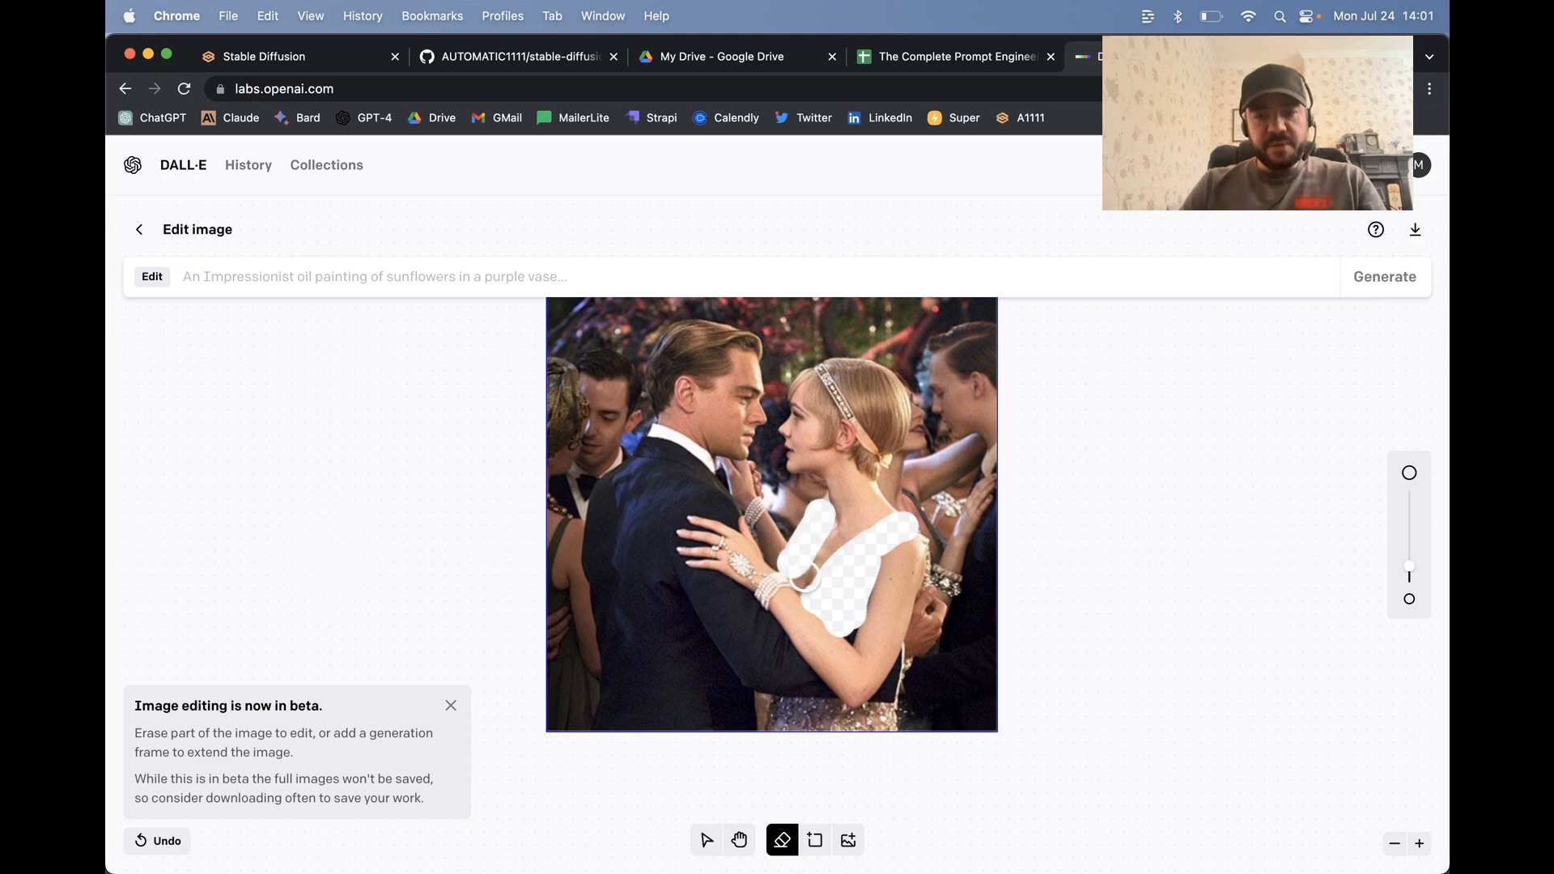
scroll(906, 652, down, 5)
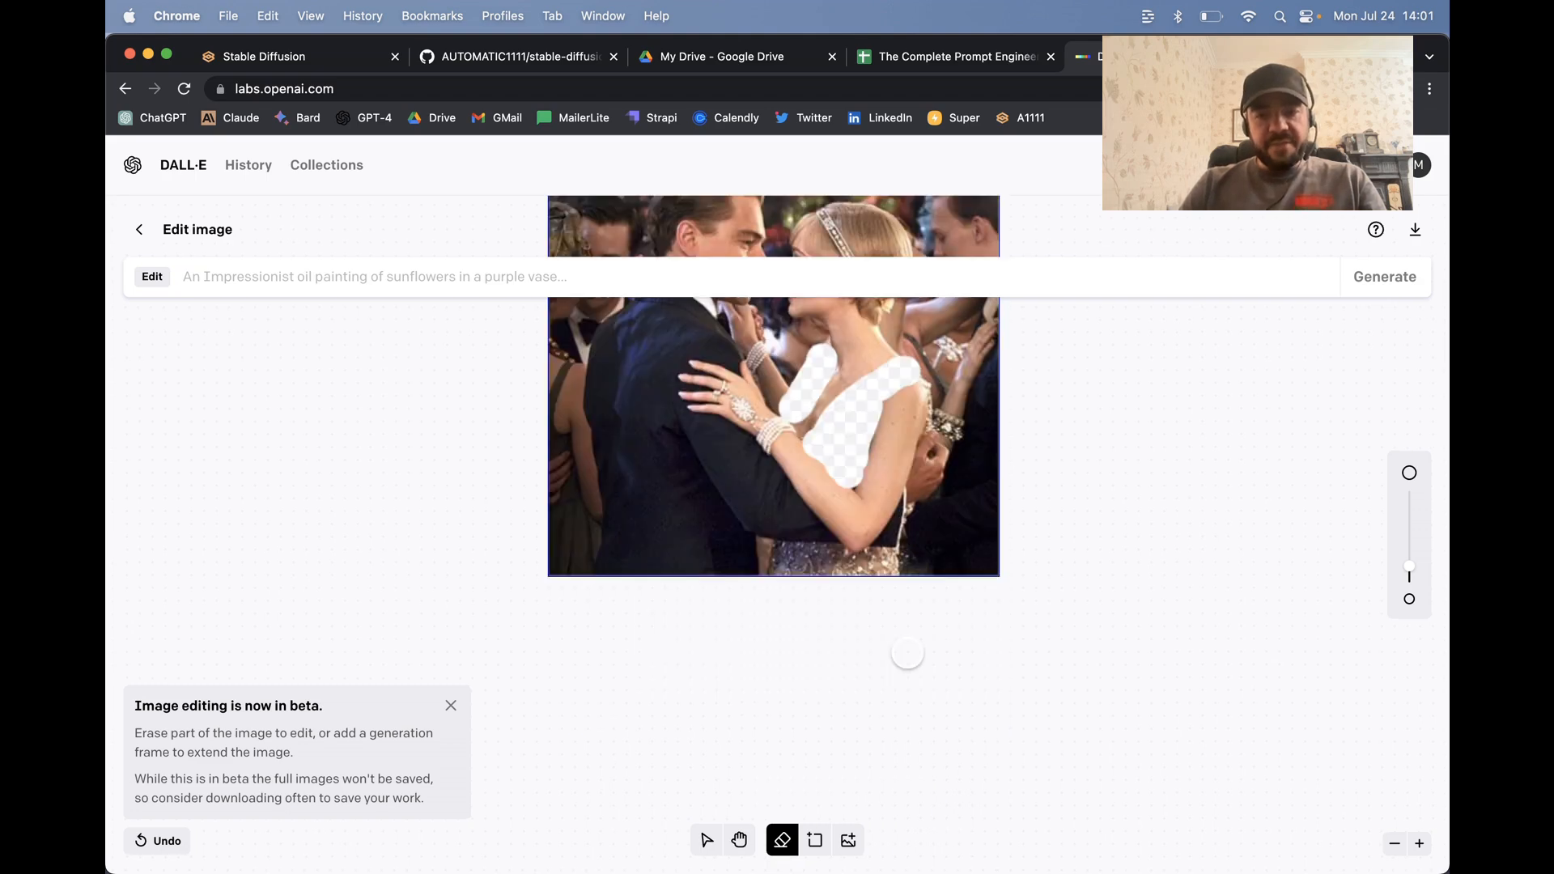
mouse_move(920, 579)
mouse_down()
mouse_move(908, 641)
mouse_move(795, 641)
mouse_move(906, 598)
mouse_up()
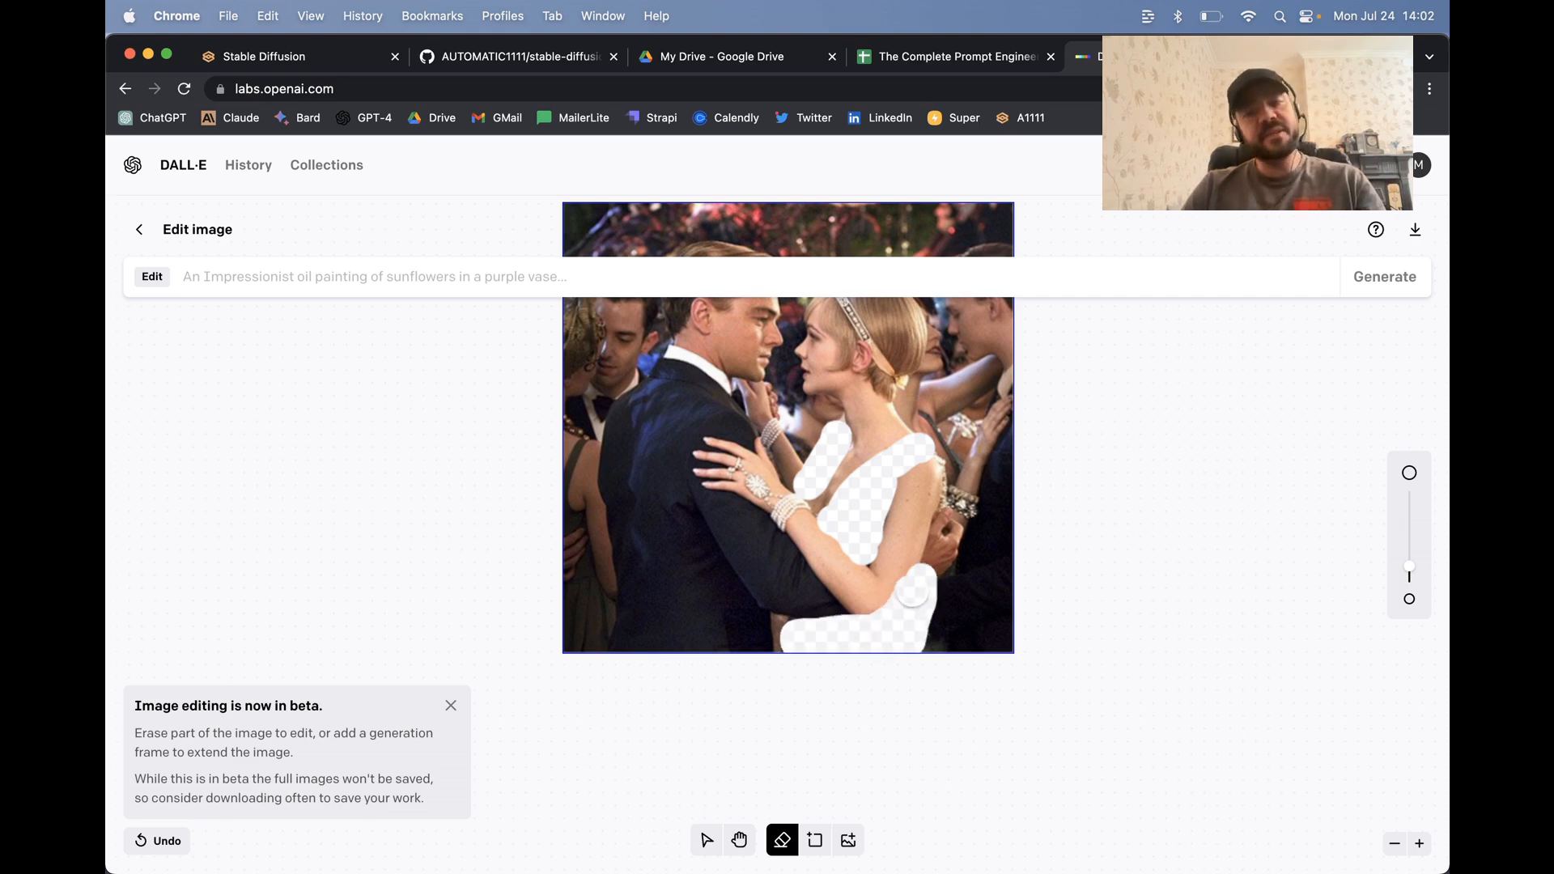
Enter the edit prompt "an azure and yellow swirly flapper dress, flapper party, great gatsby"
scroll(955, 521, up, 4)
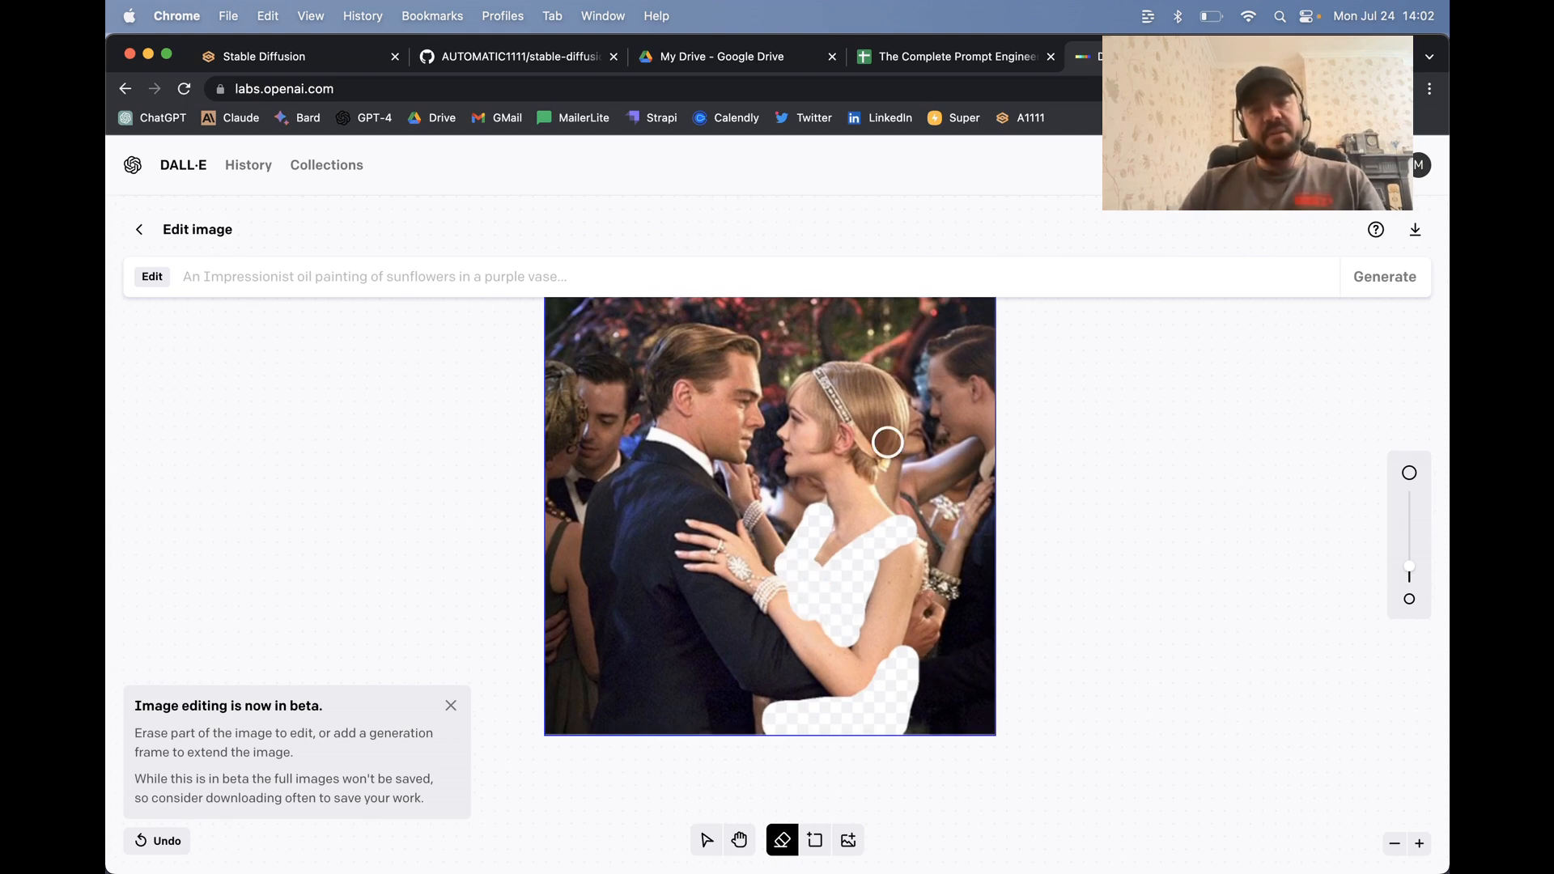
scroll(886, 443, up, 1)
scroll(860, 433, down, 1)
scroll(860, 432, right, 1)
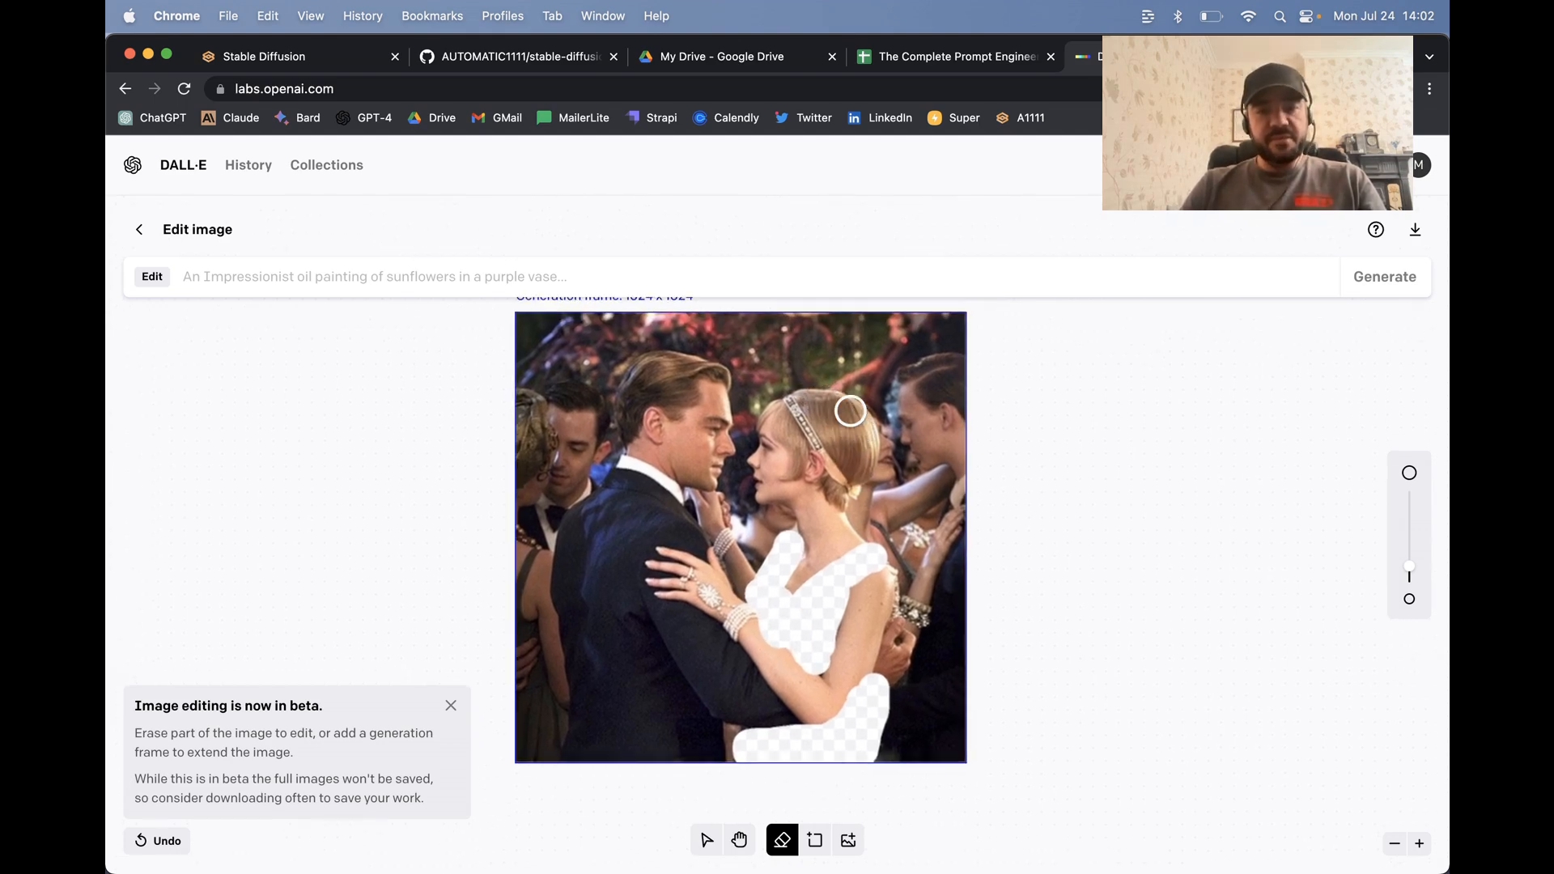
scroll(732, 496, up, 1)
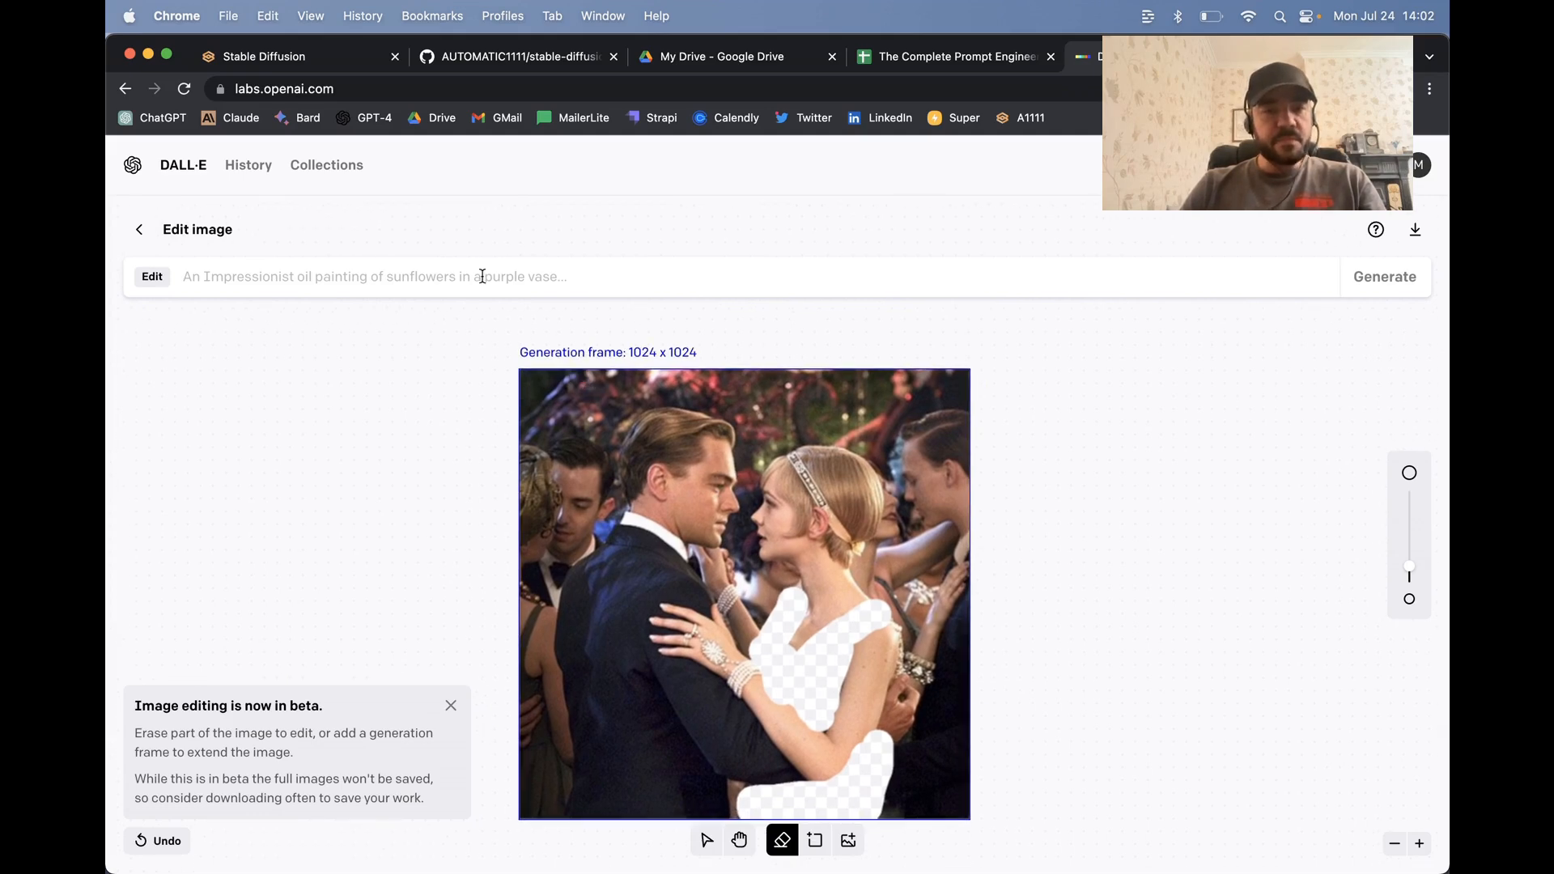
click(467, 264)
text(a)
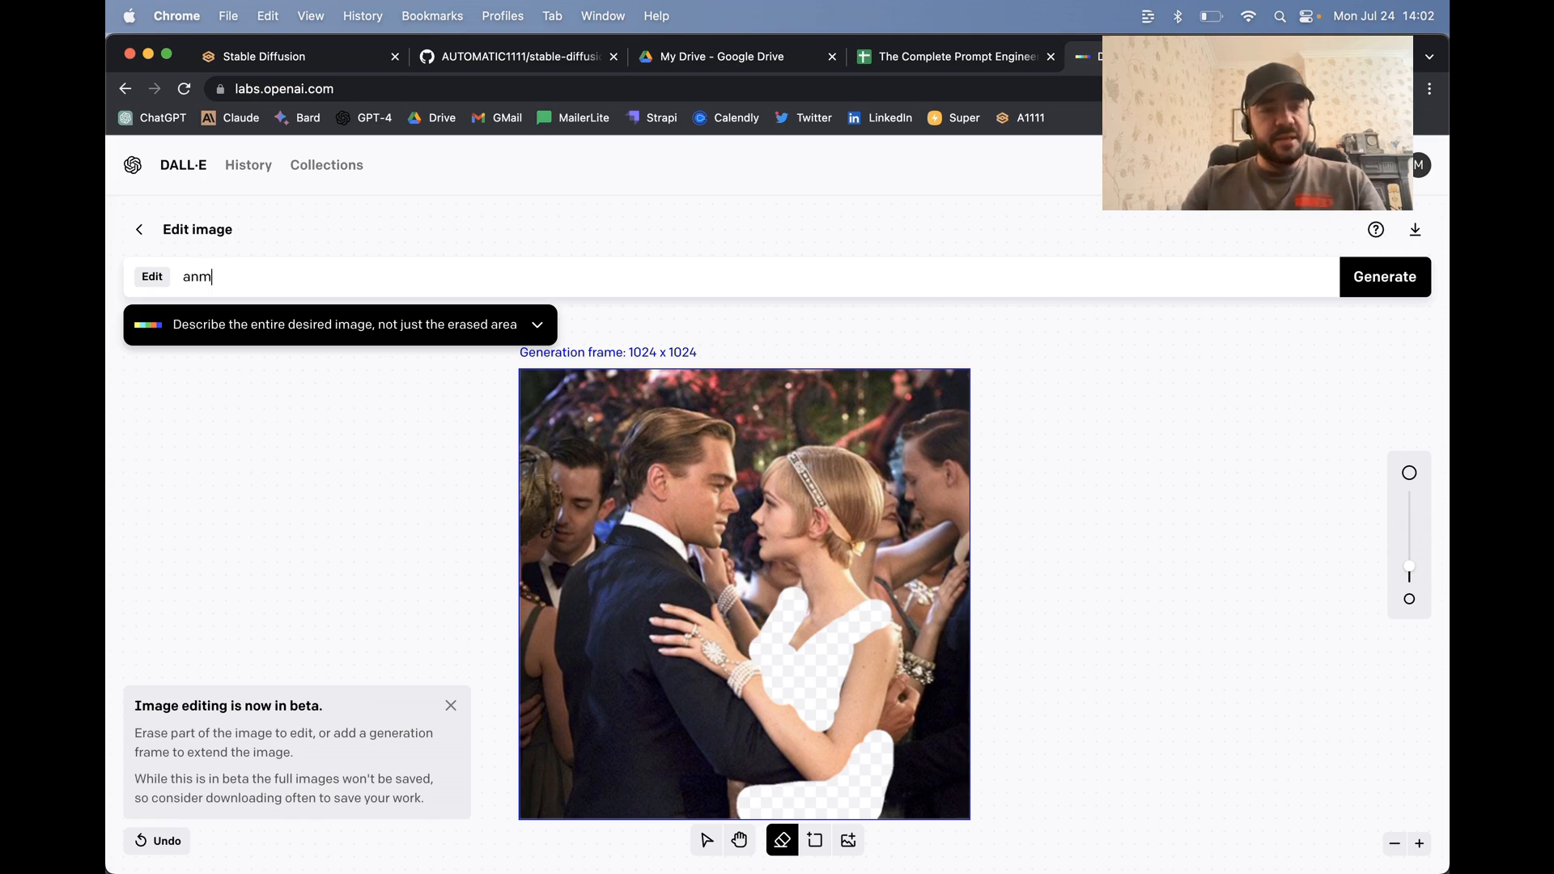
text(n azure and y)
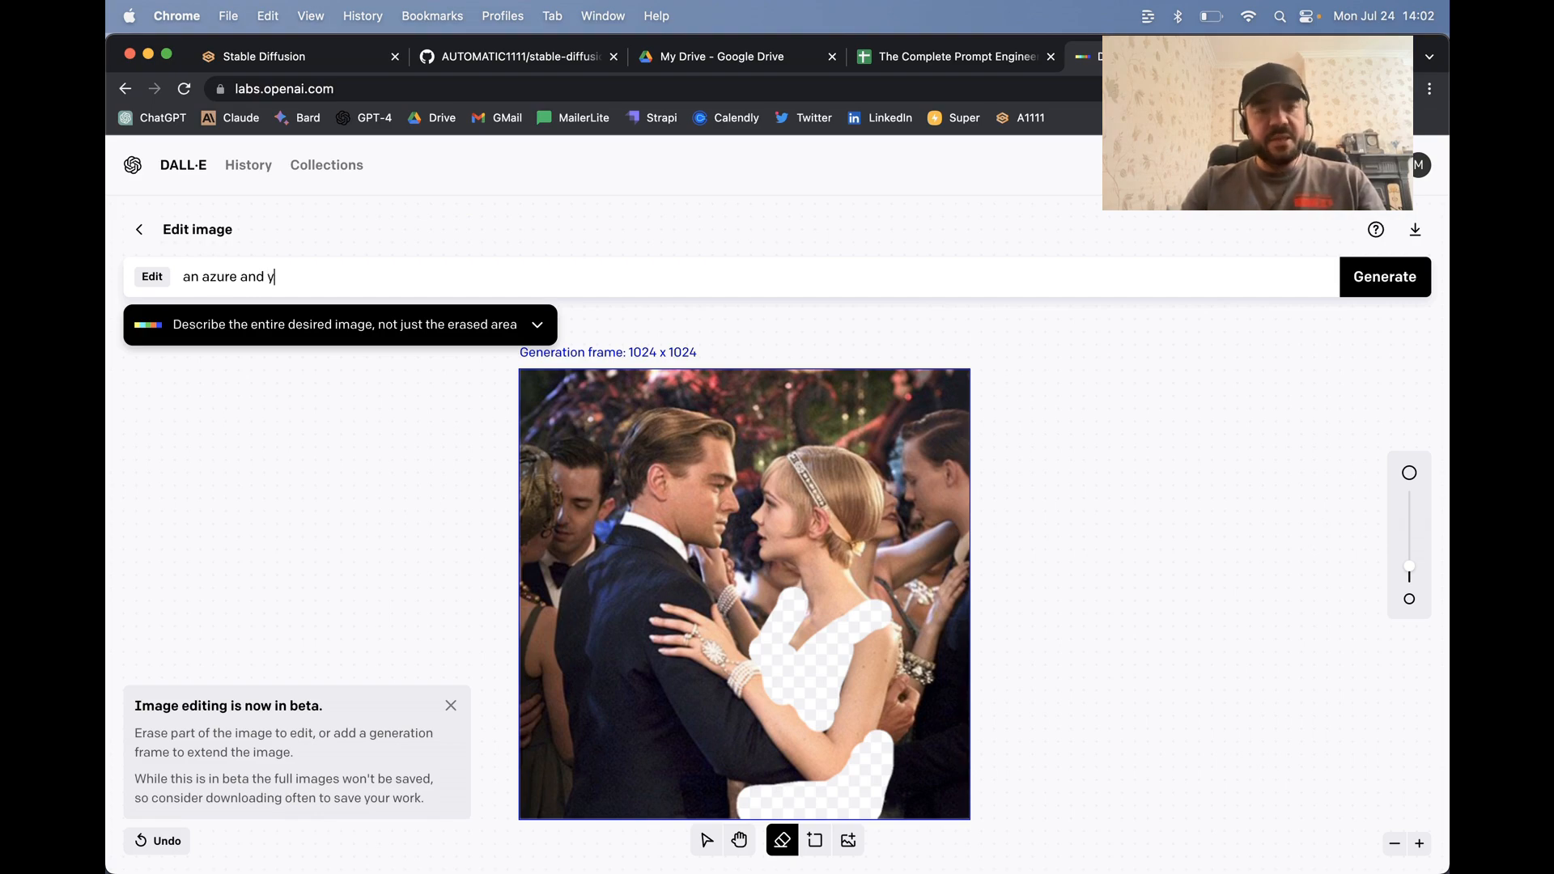
text(ellow)
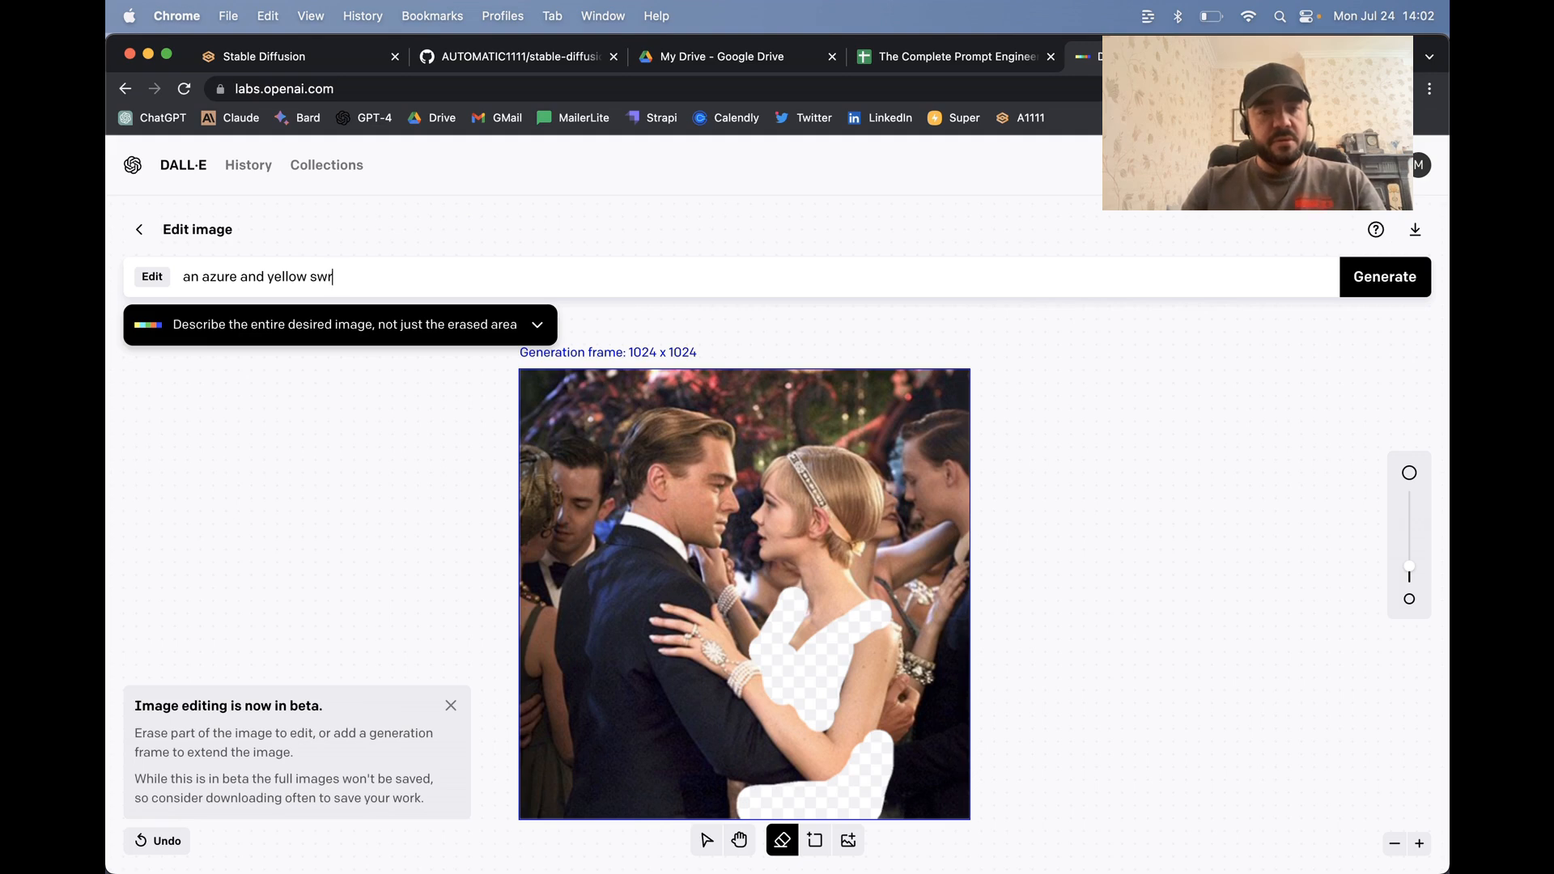
text( swirly flap)
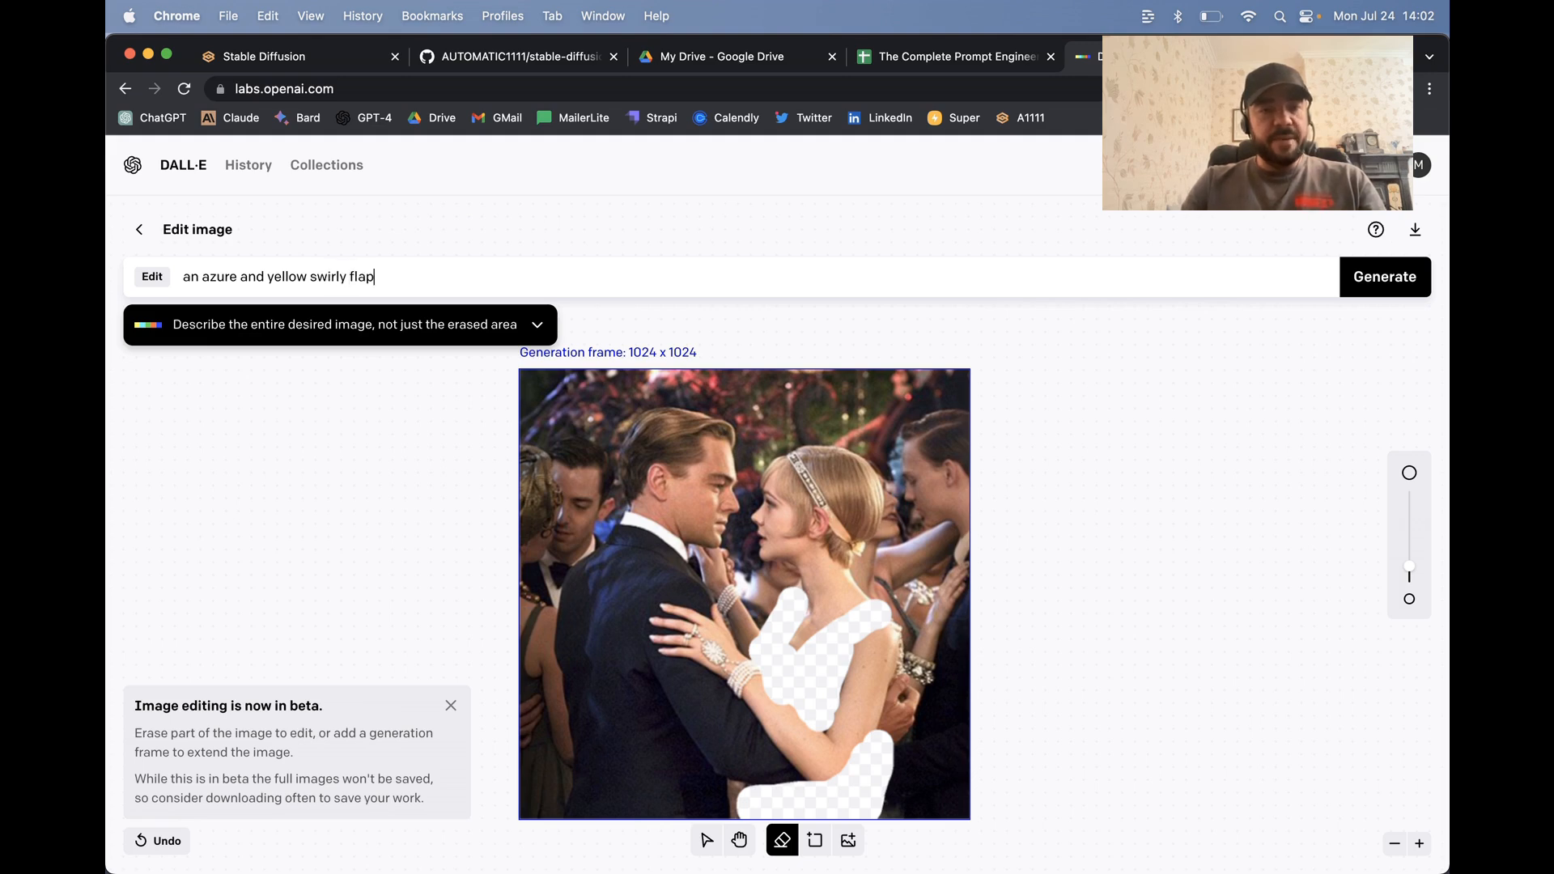
text(per dress, flapper party, gr)
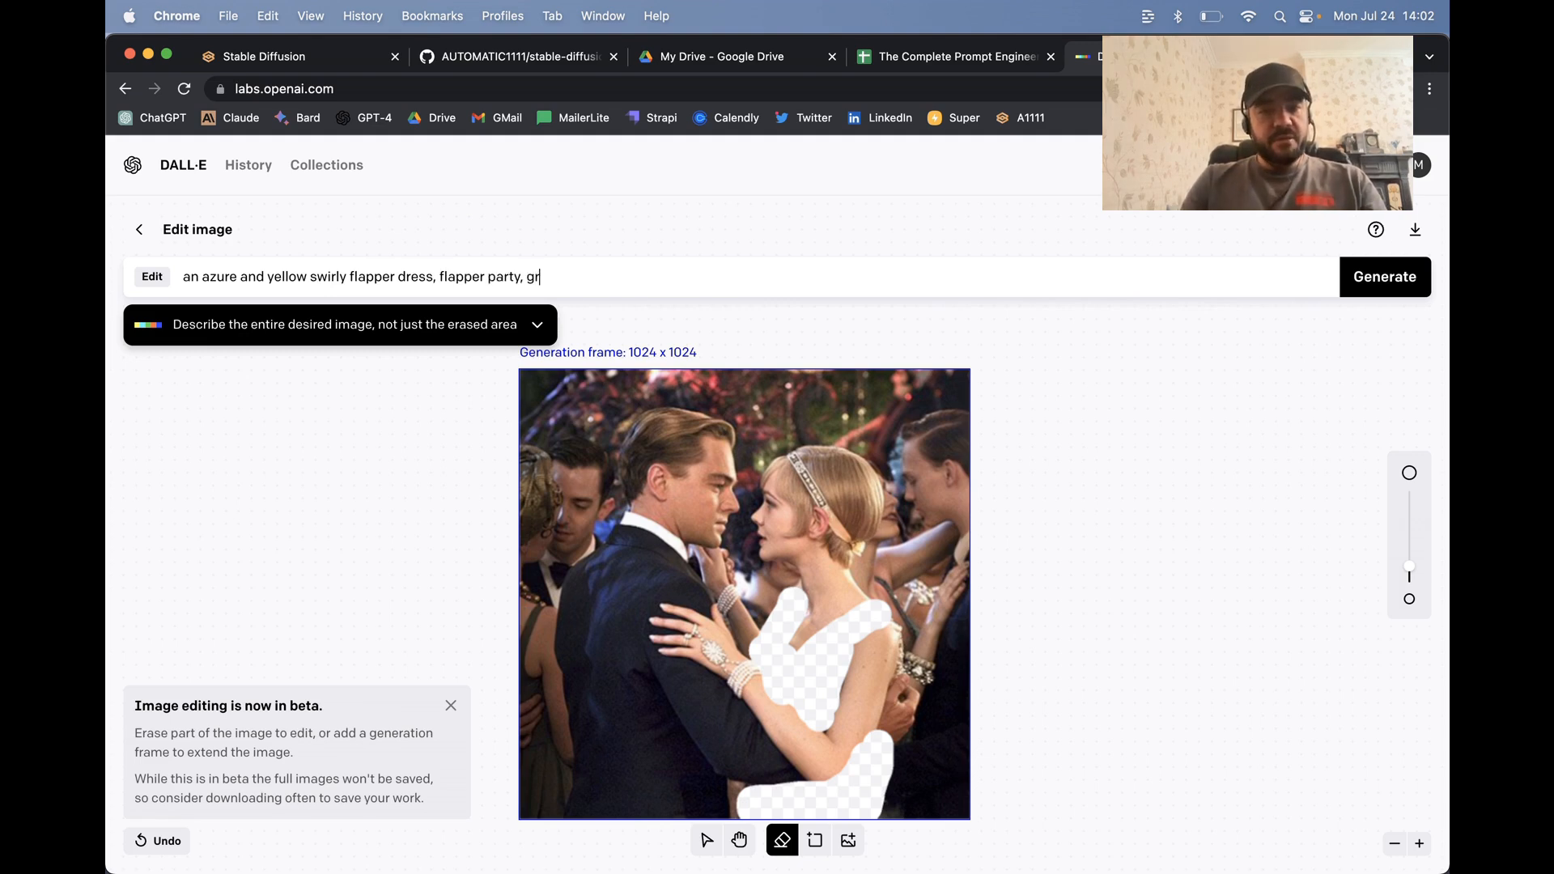
text(eat gatsby)
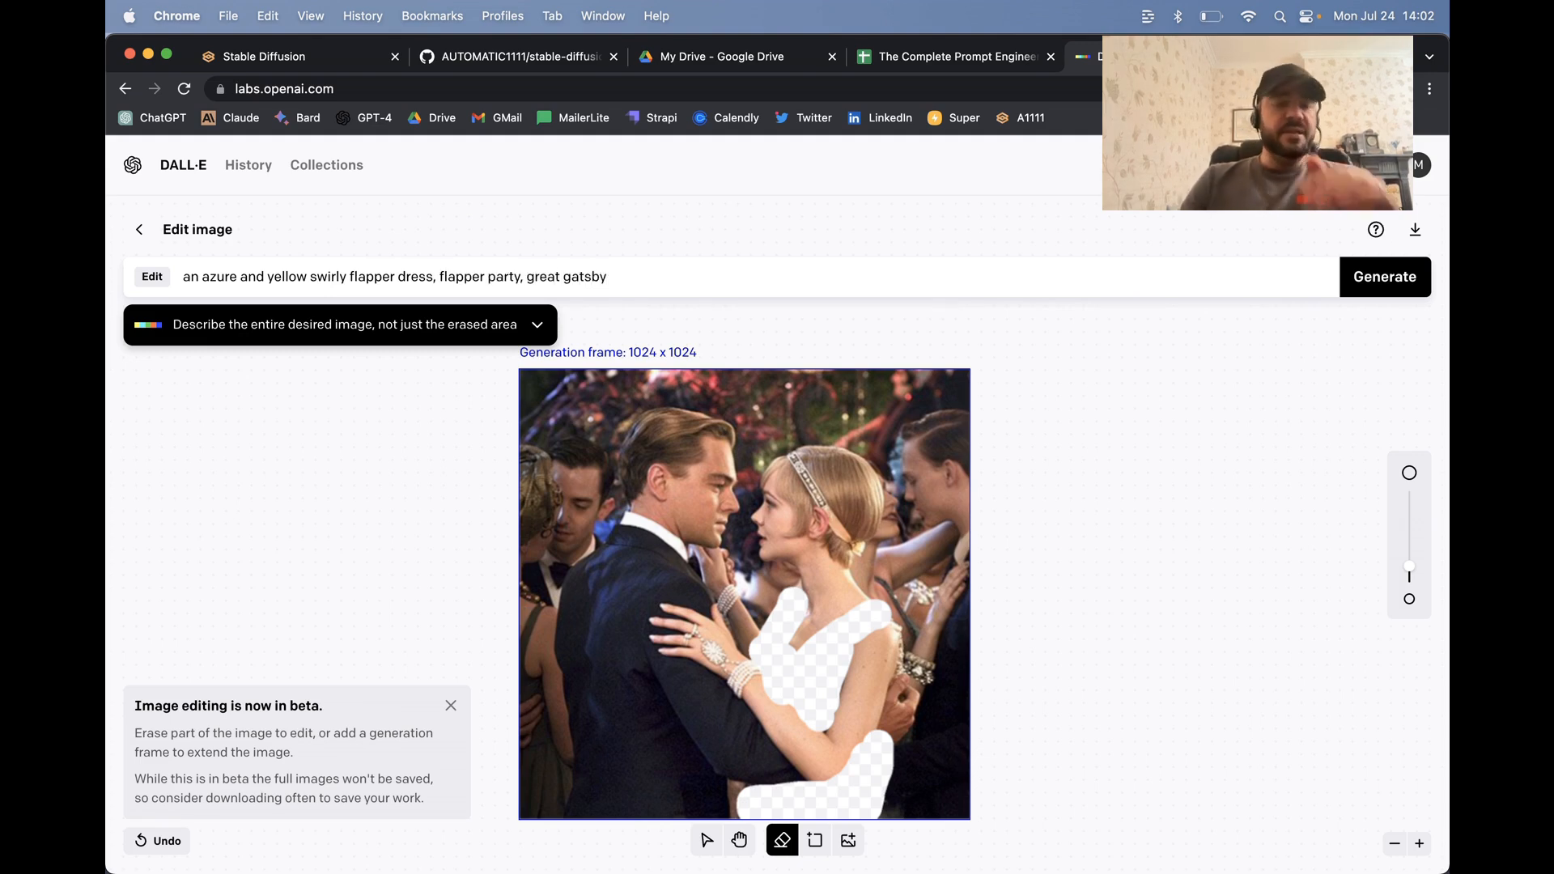
Read the example on describing the entire desired image, and generate the edits from the prompt
click(537, 325)
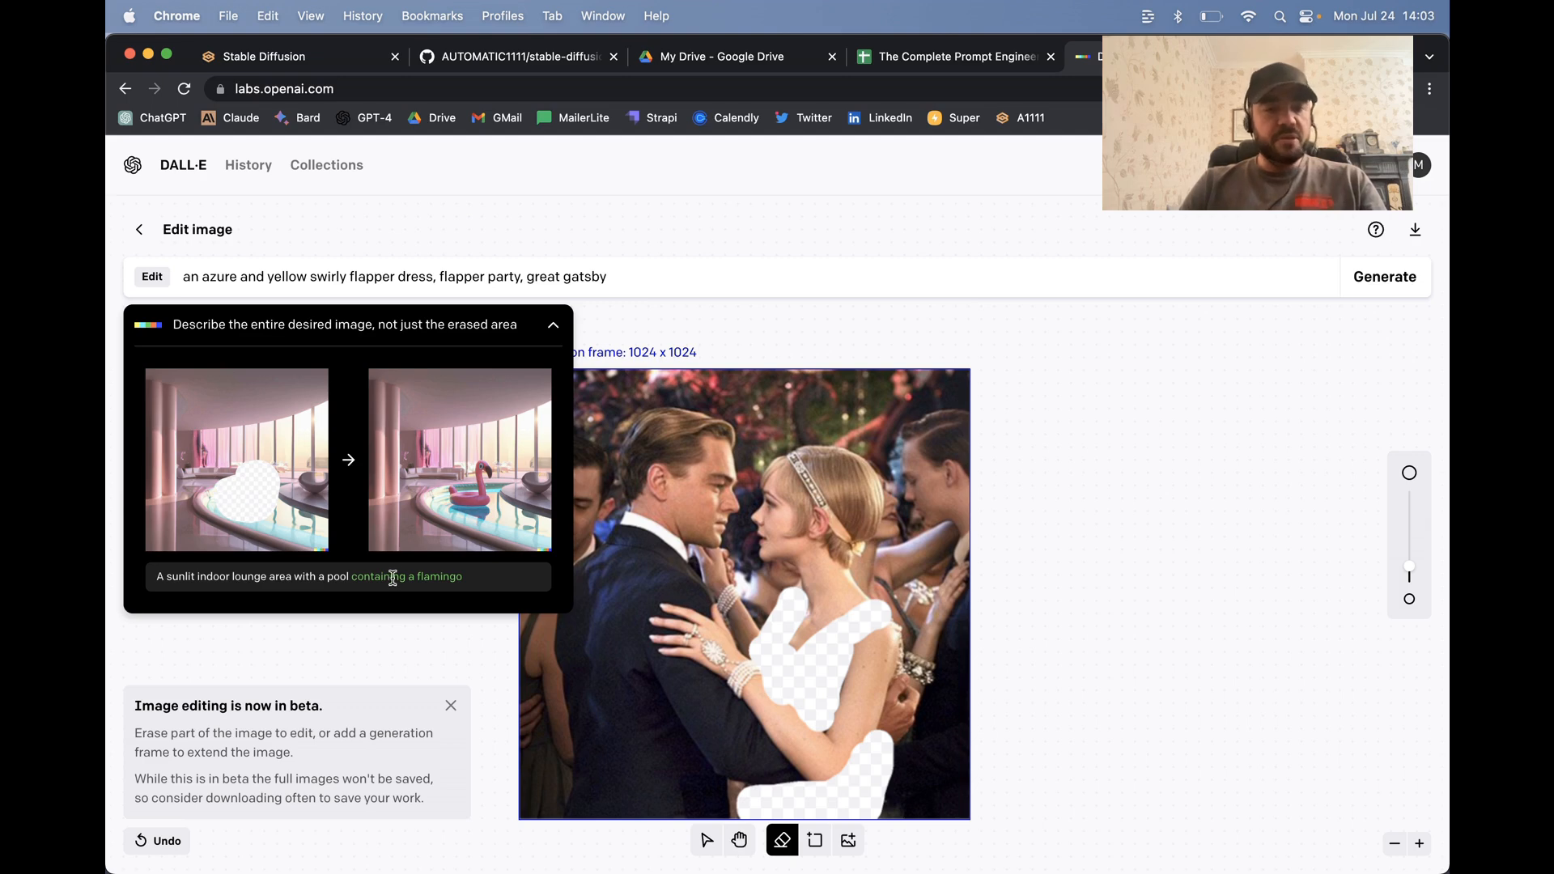
click(548, 287)
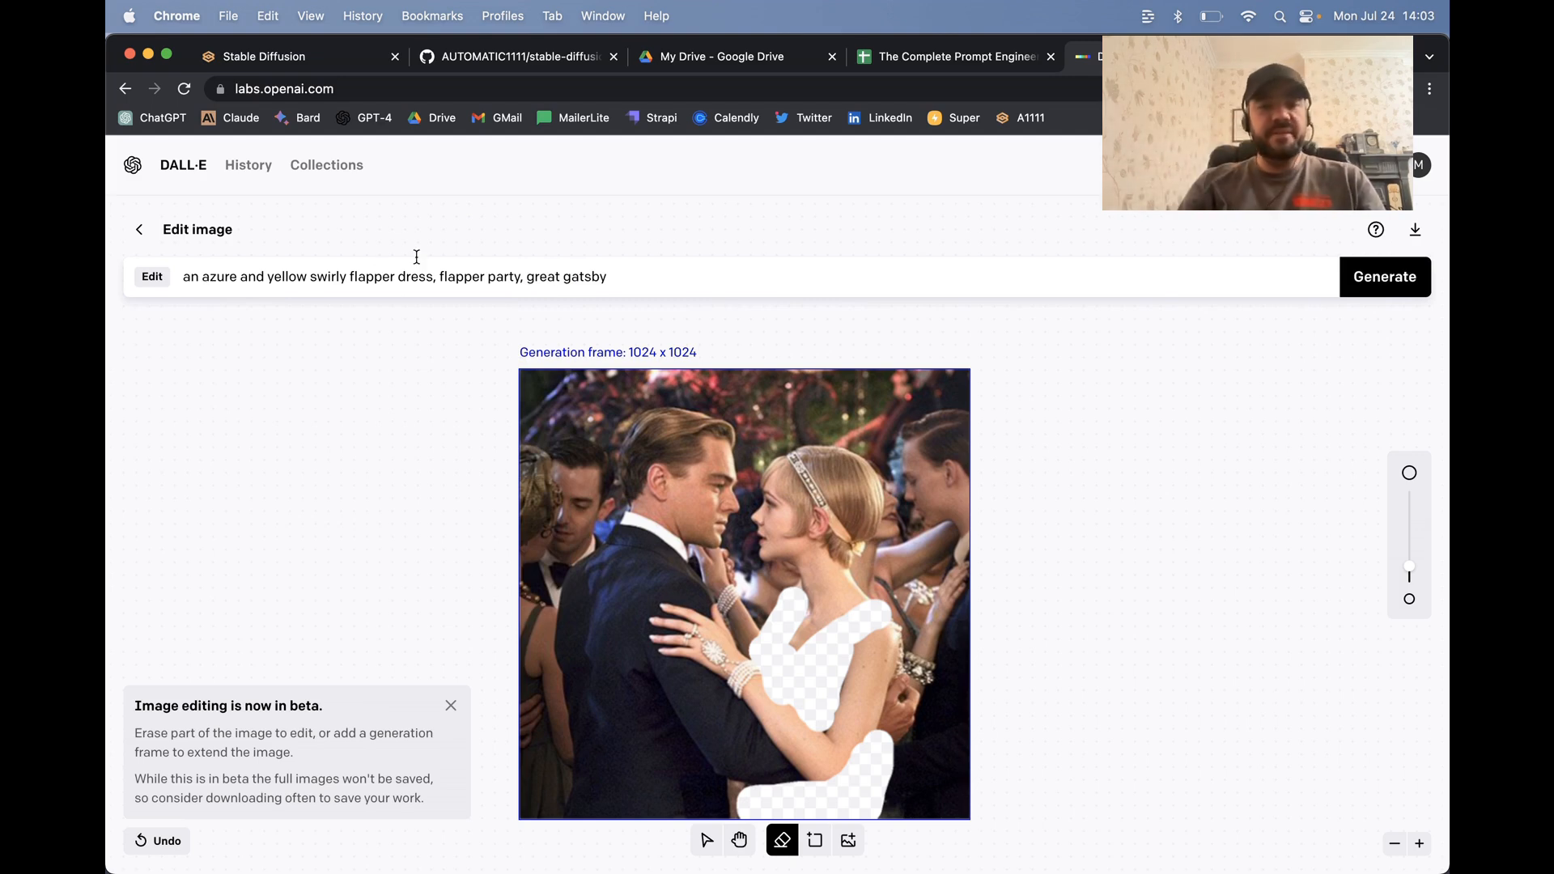
click(1383, 278)
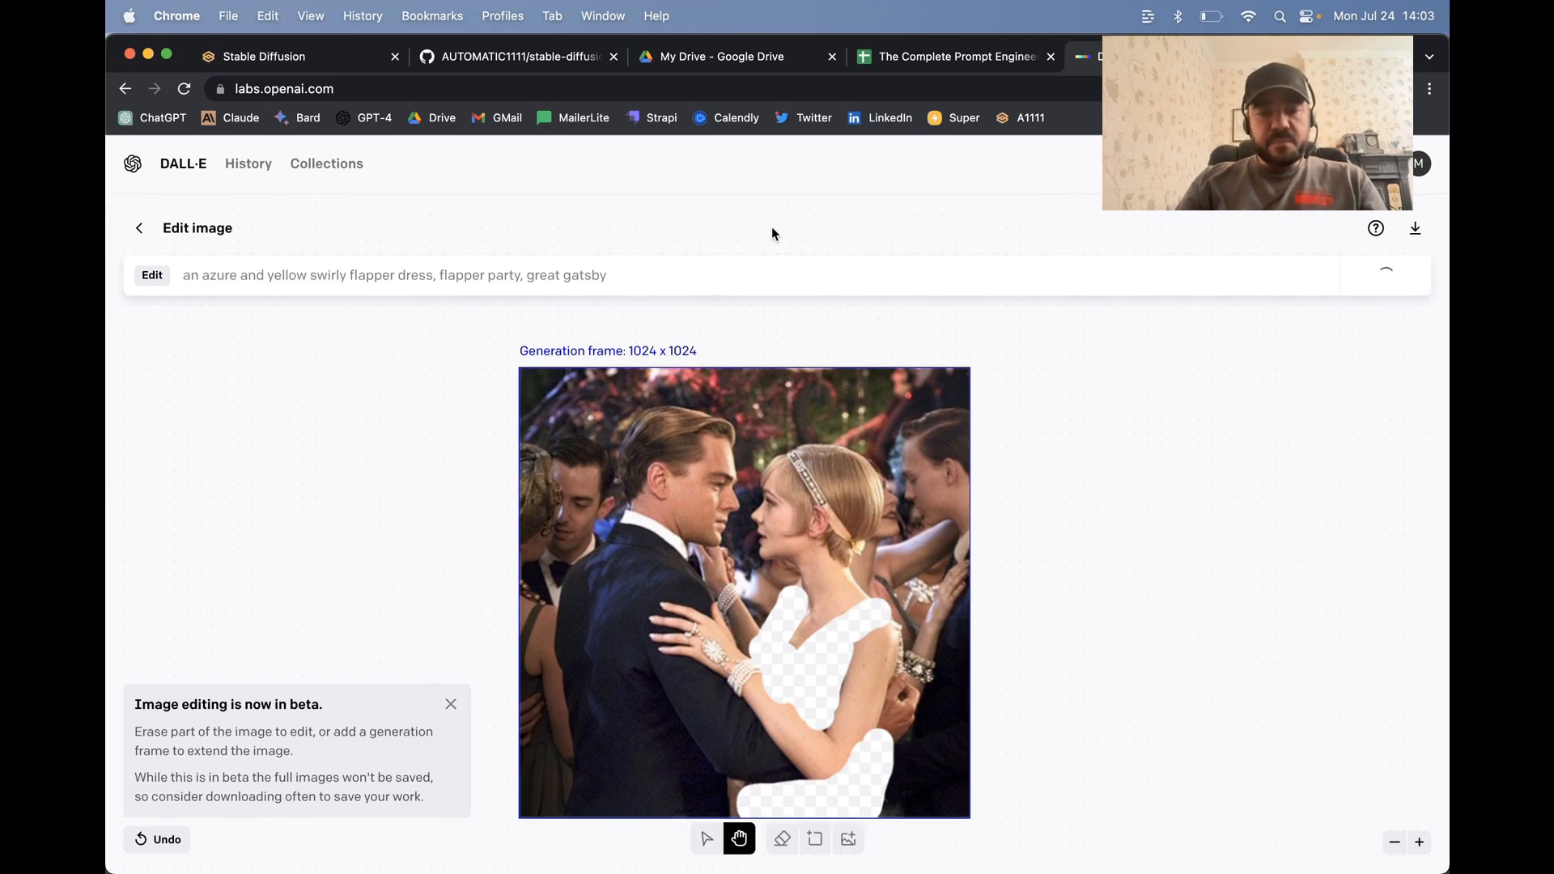
scroll(768, 316, down, 1)
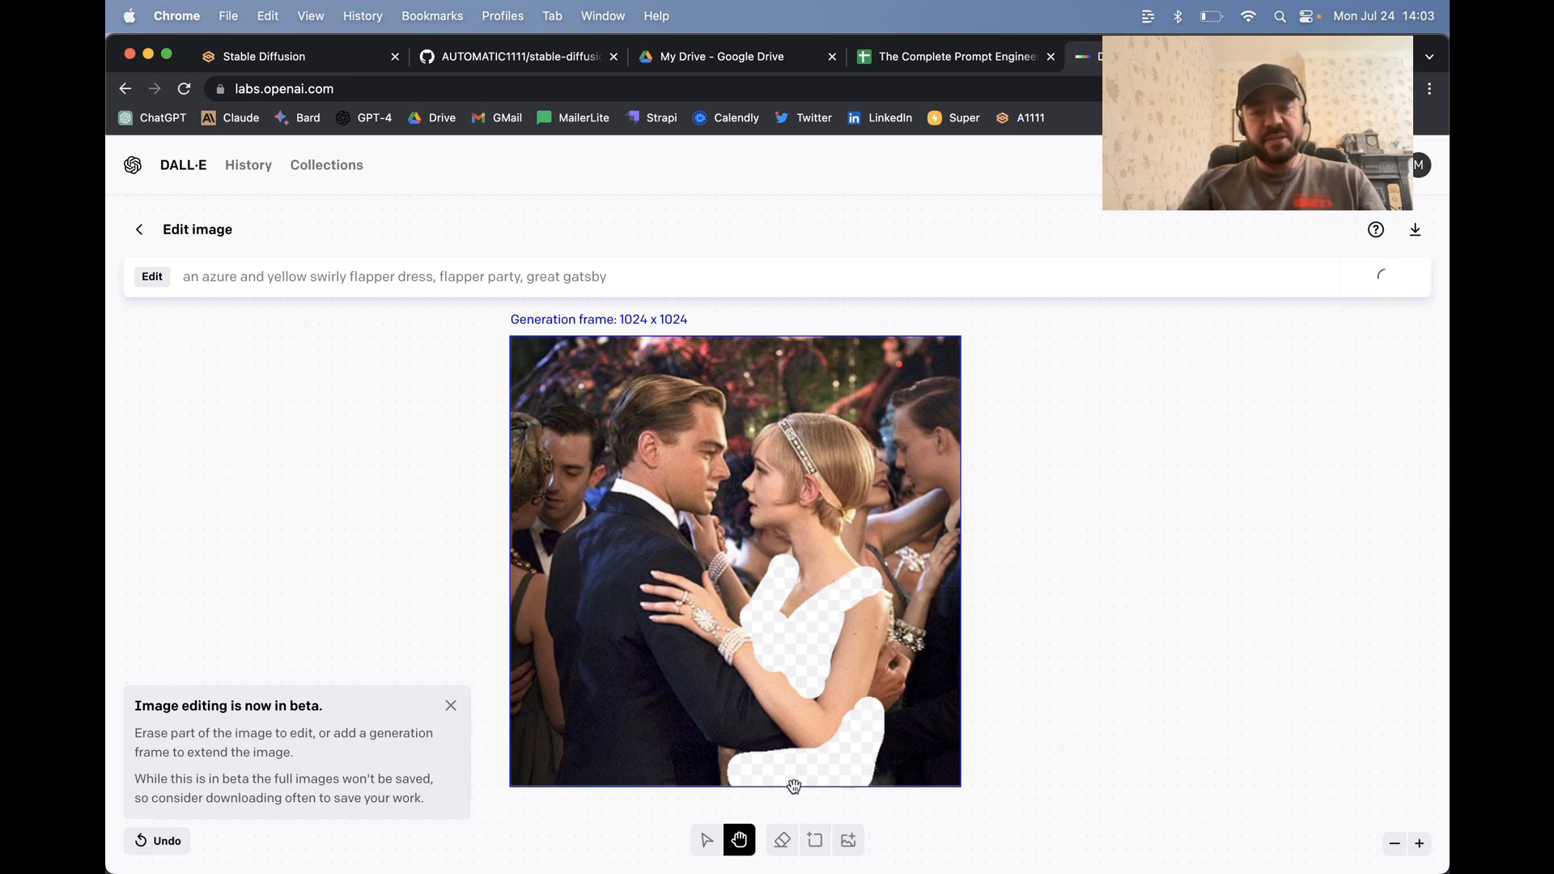
scroll(801, 601, down, 2)
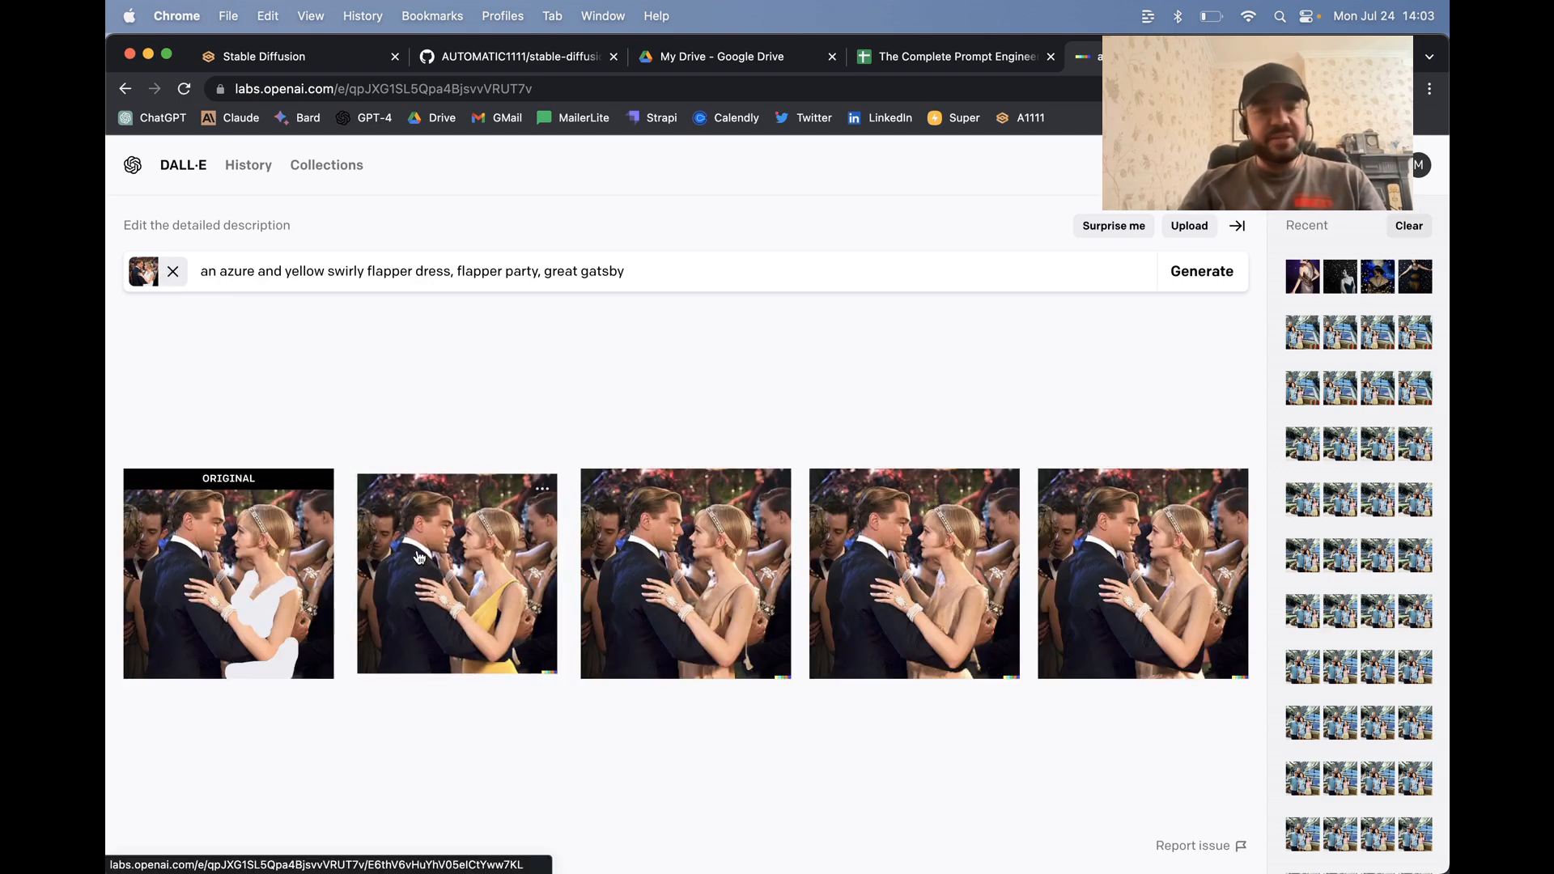
Examine the generated dress variations one by one at full size and return to the results overview
click(256, 600)
key(Right)
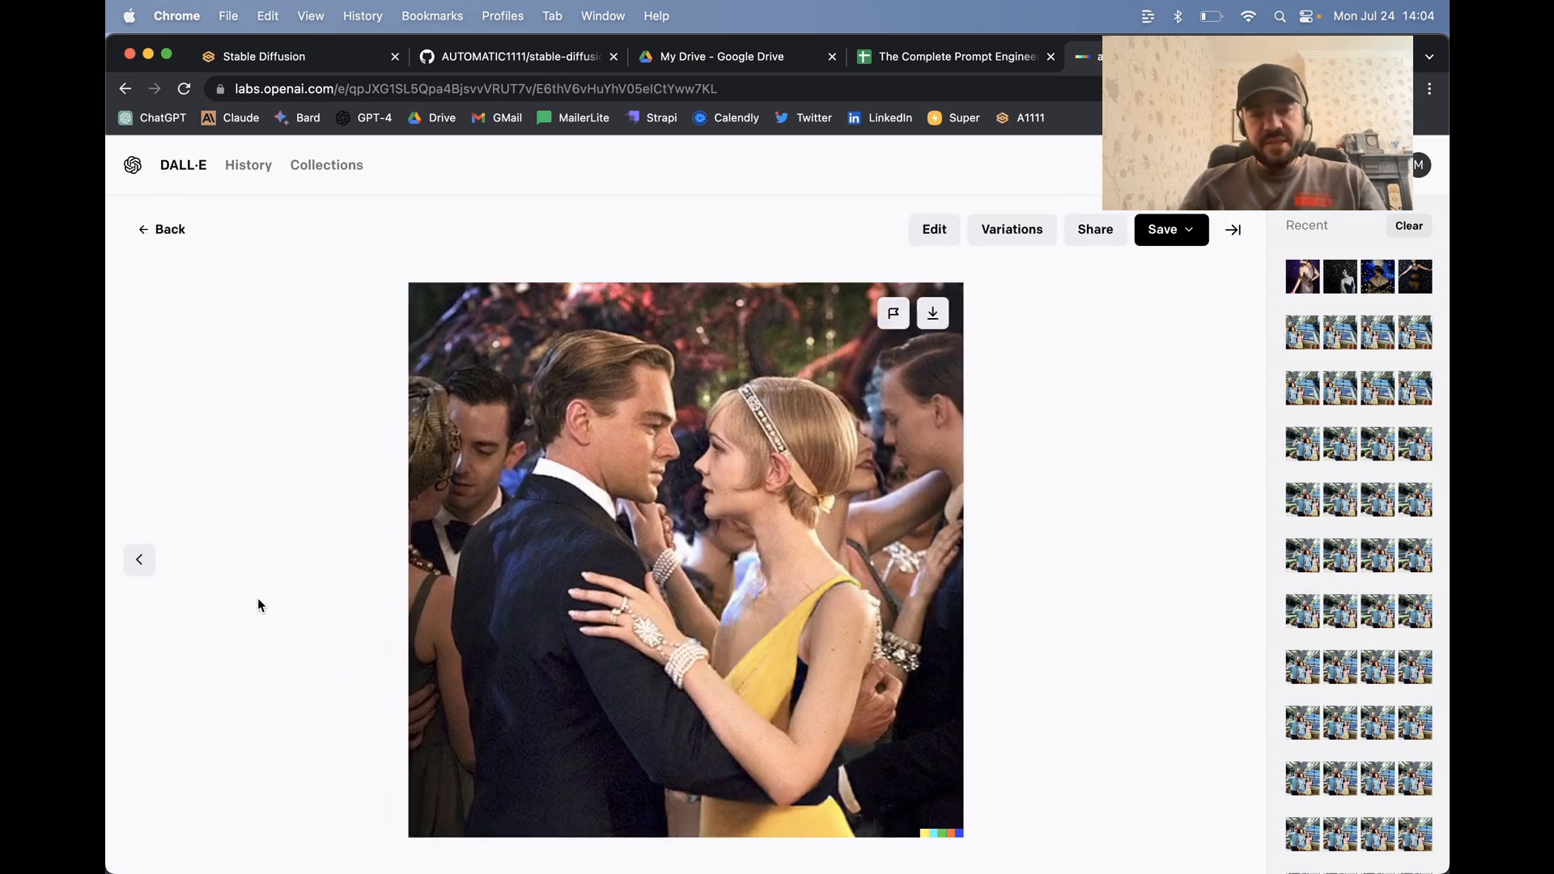
key(Right)
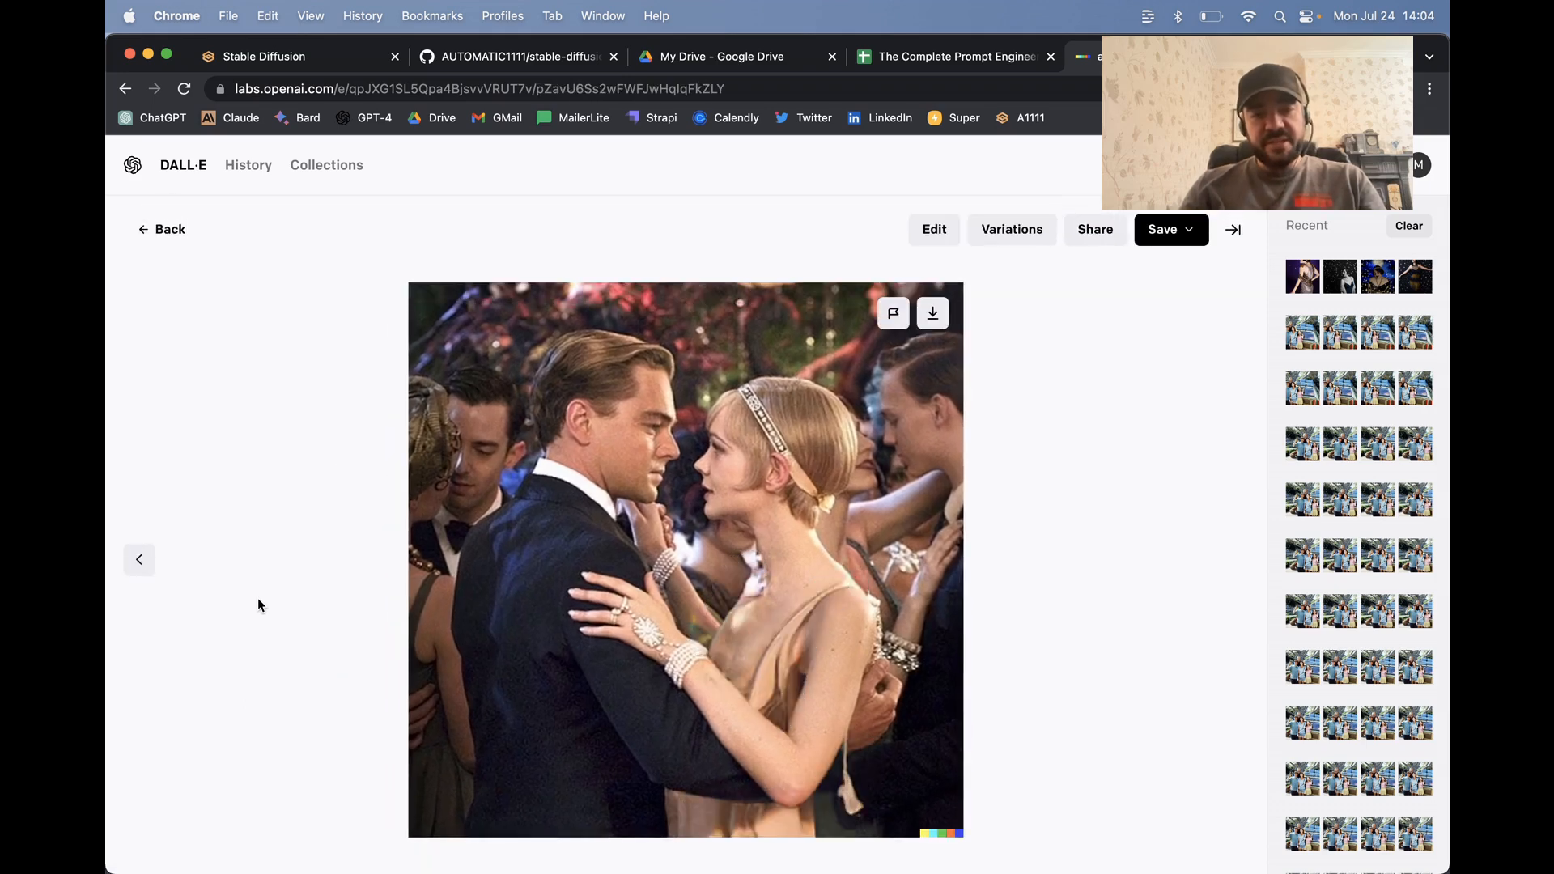
key(Right)
key(Right)
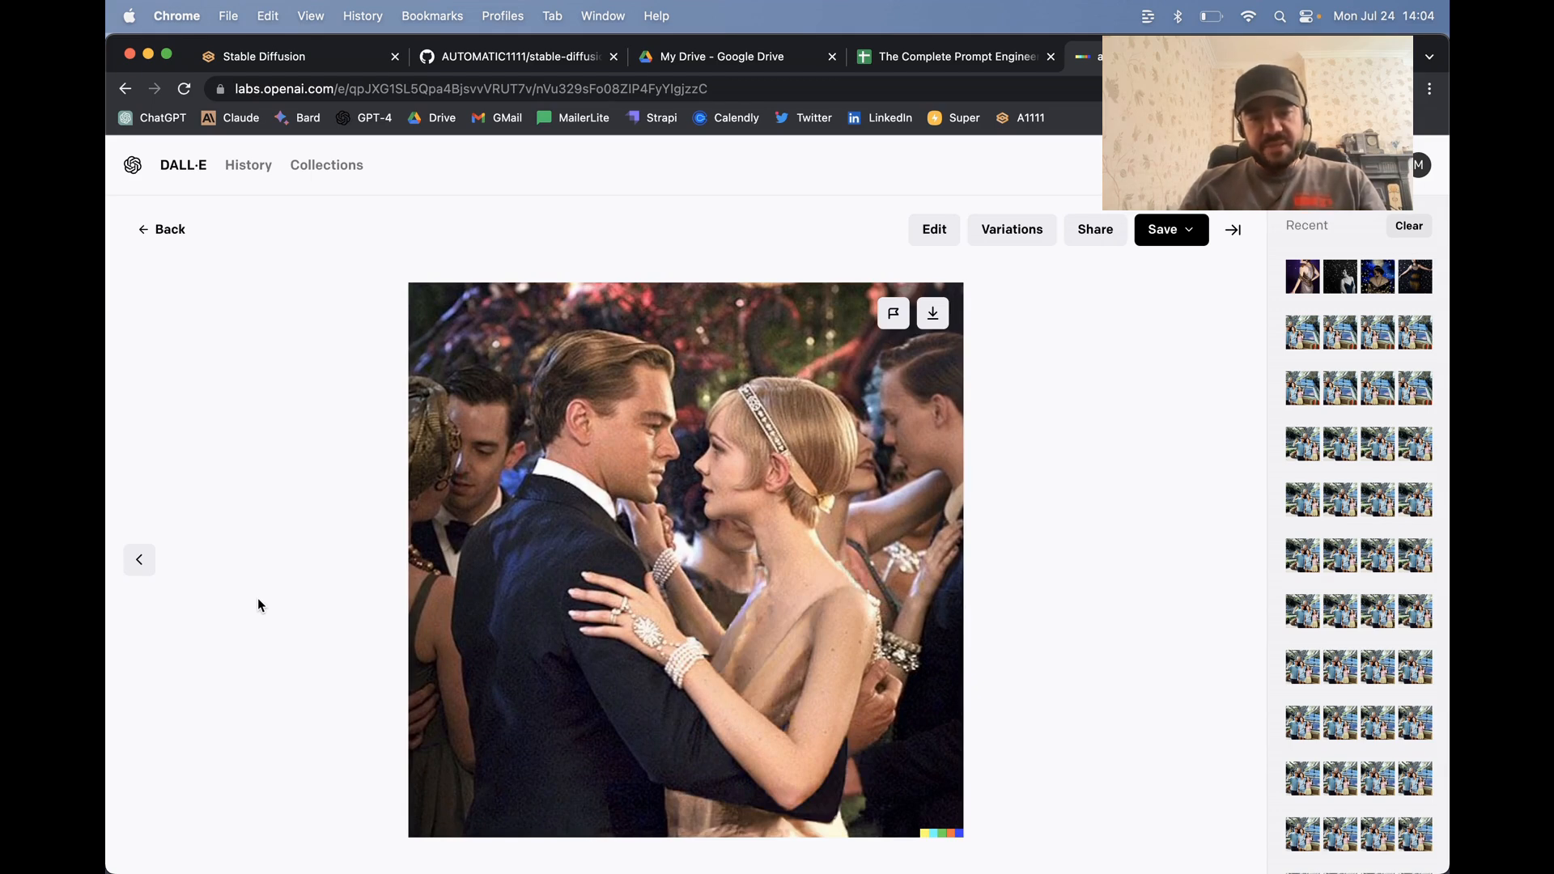
key(Right)
key(Left)
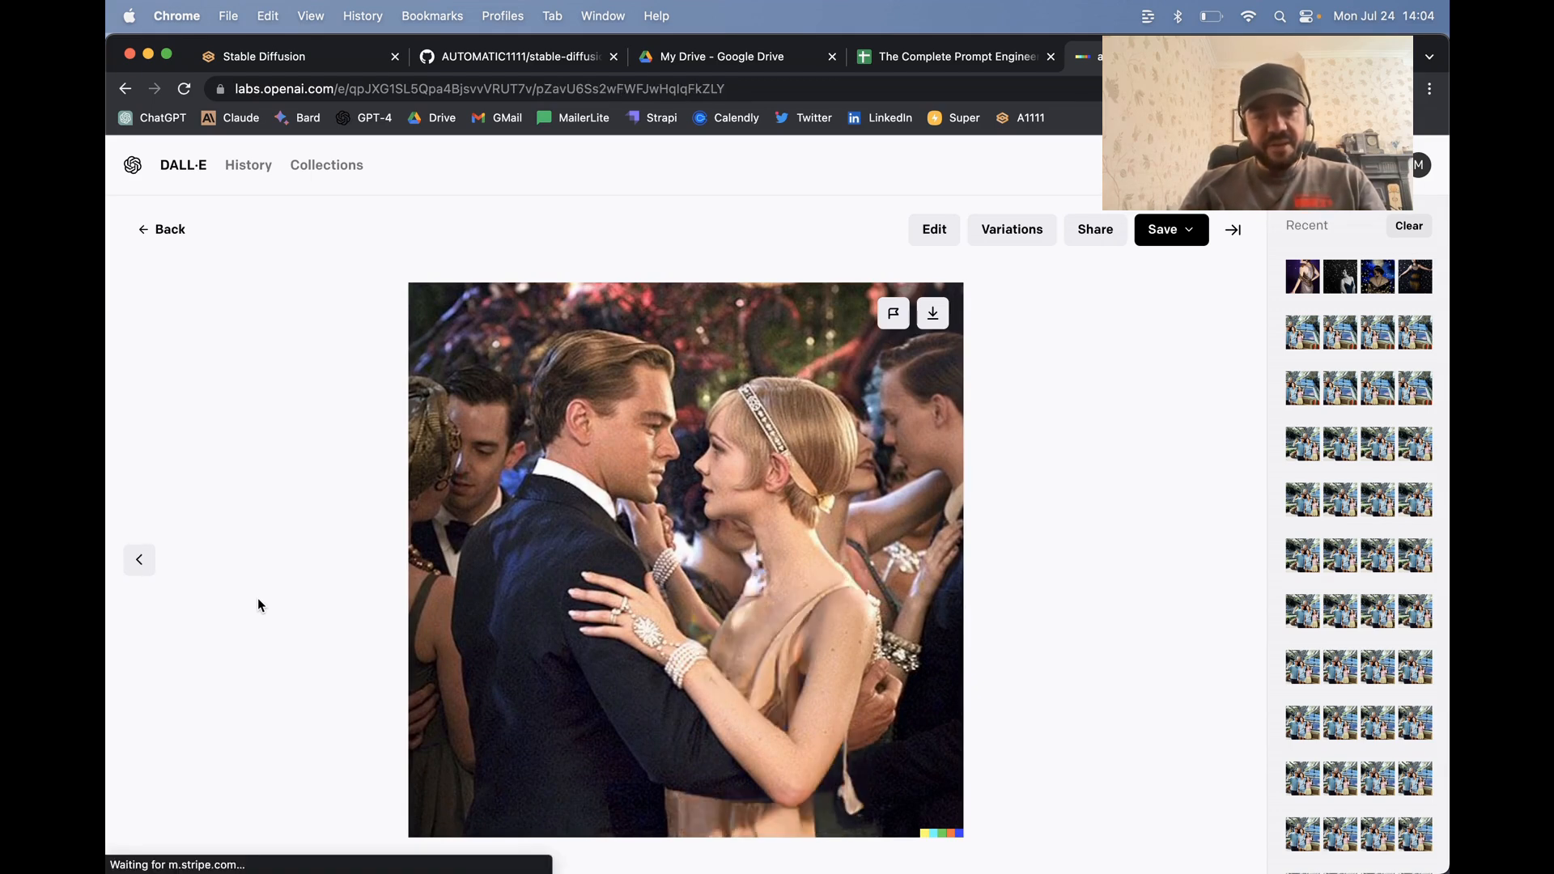
key(Left)
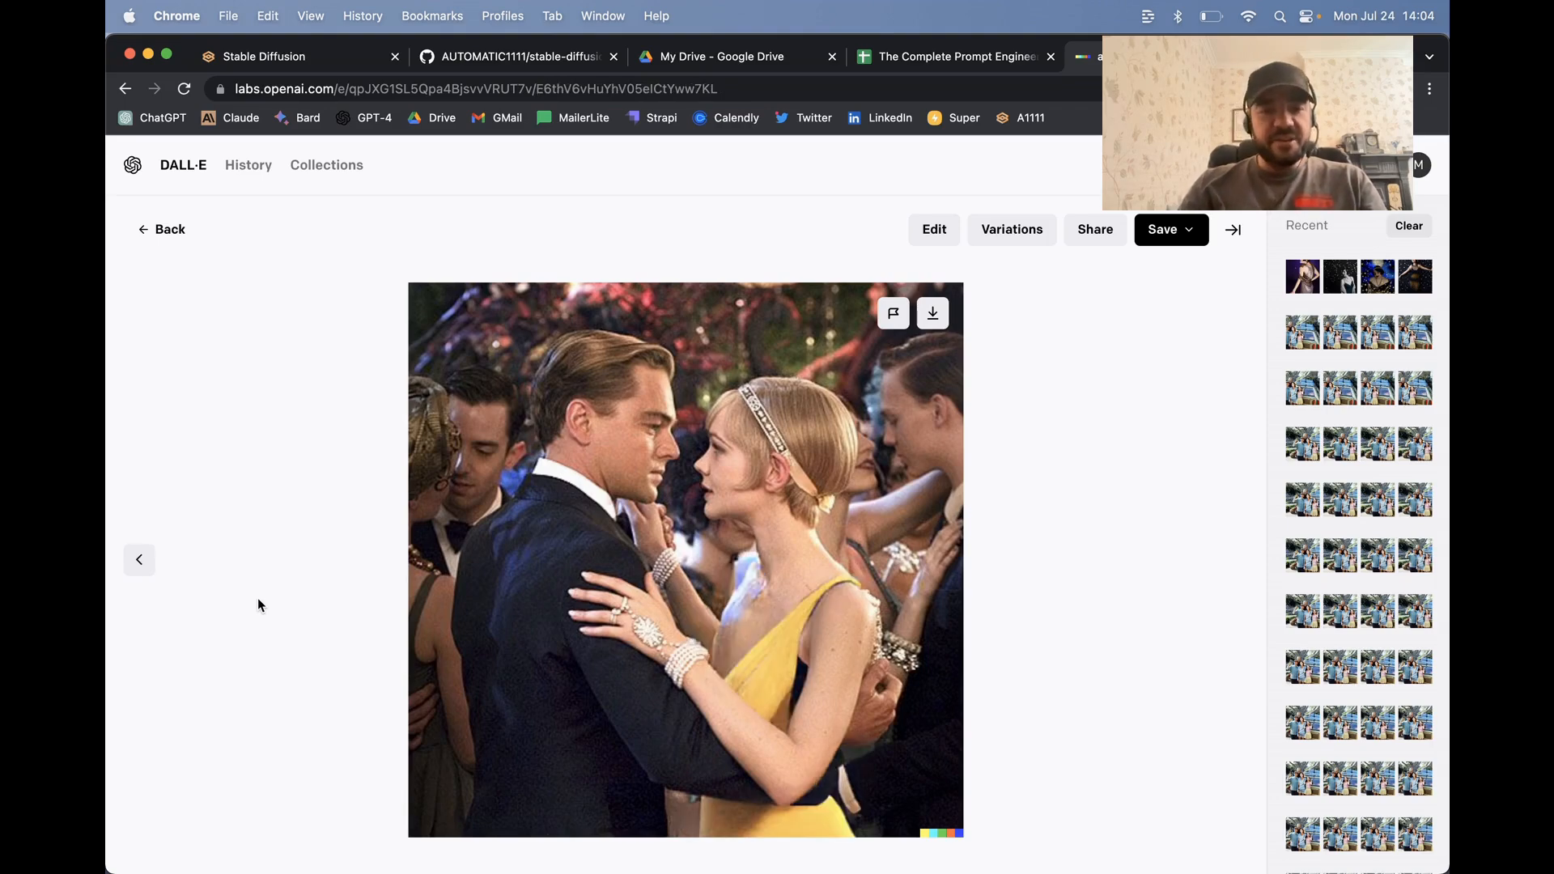
click(162, 229)
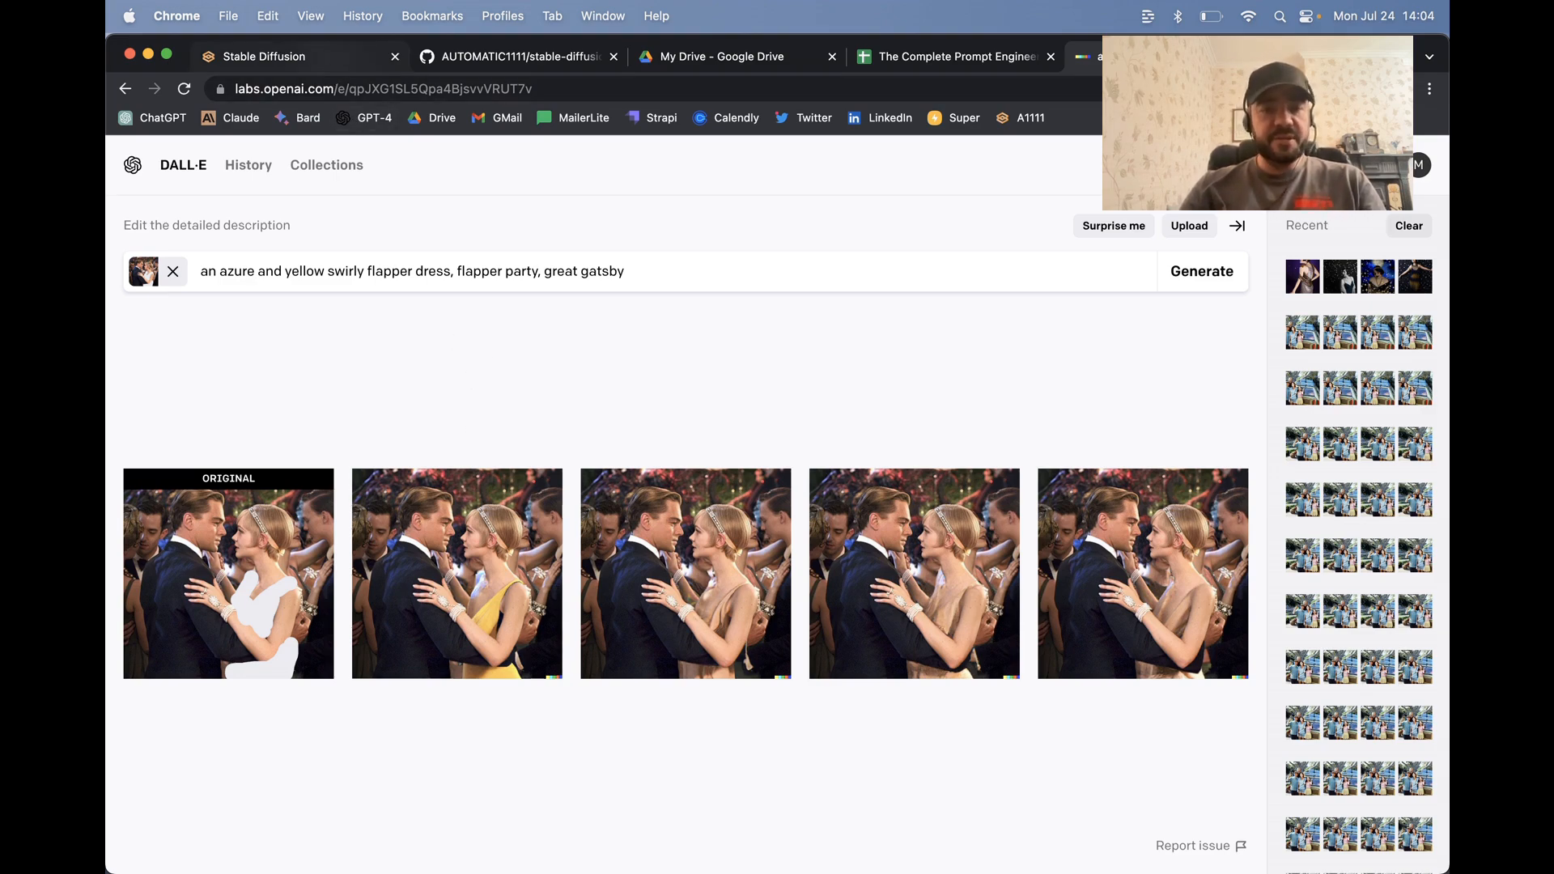
Switch to Terminal to check the stable-diffusion-webui launch log, and bring up the Stable Diffusion web UI in the browser
mouse_move(670, 850)
click(486, 842)
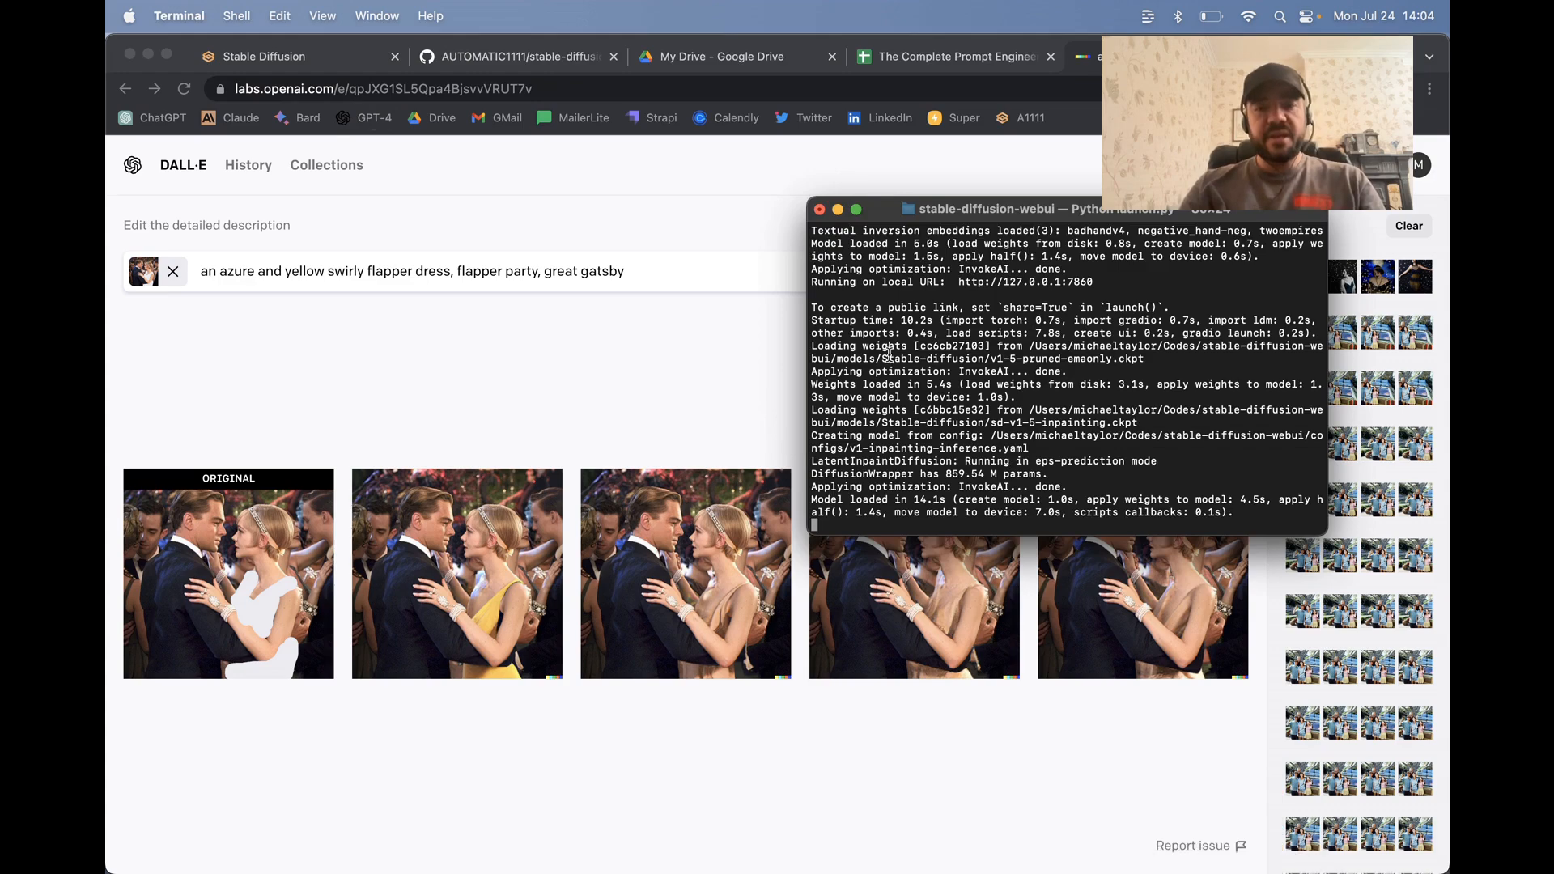
scroll(970, 356, up, 5)
scroll(970, 356, down, 5)
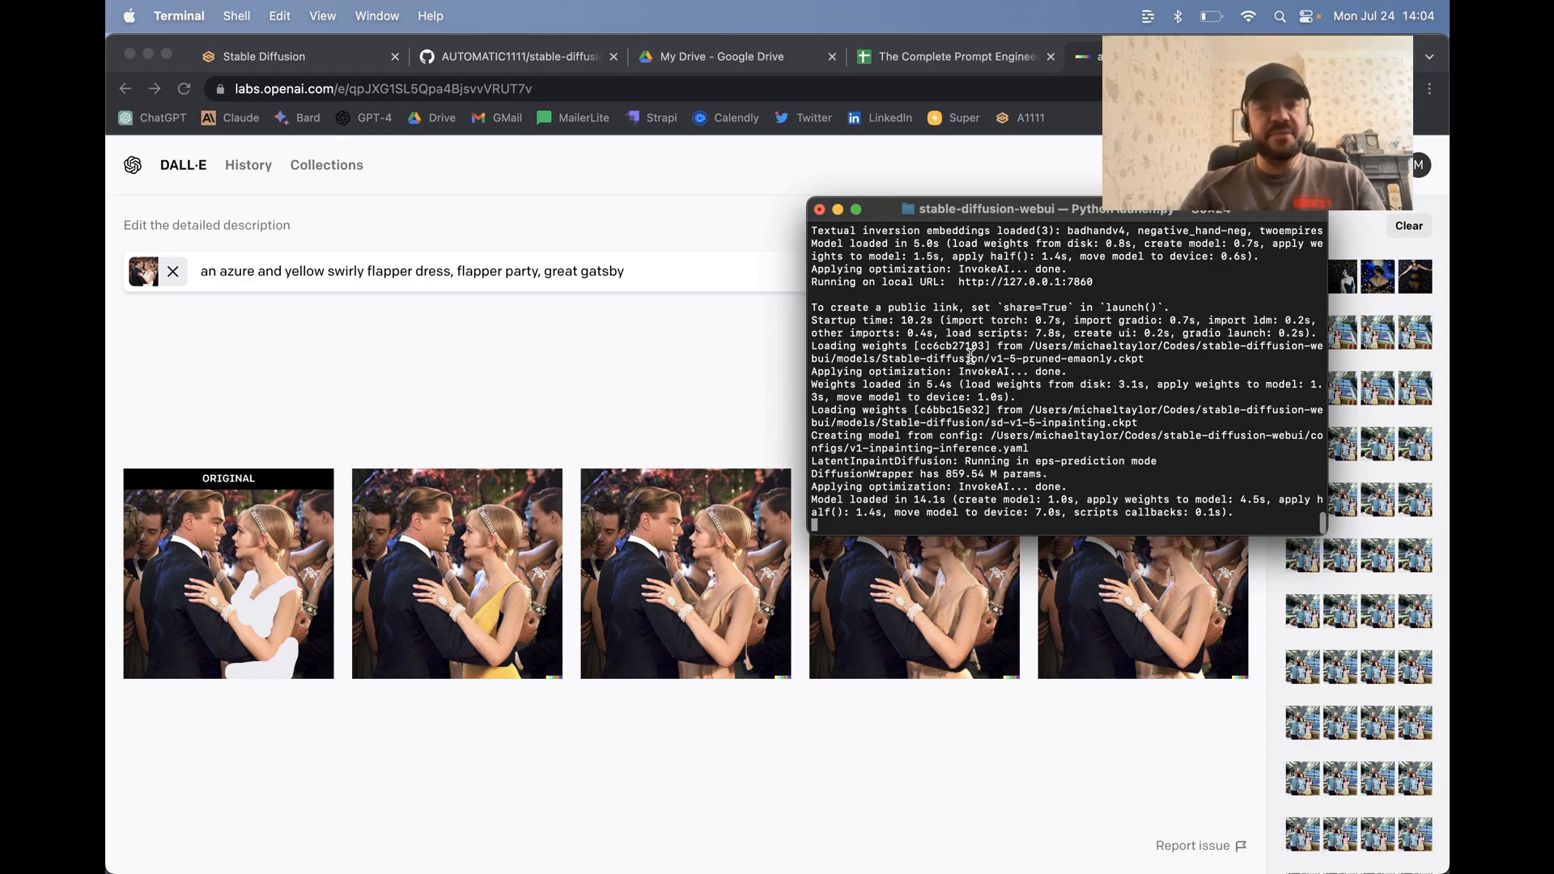
click(300, 65)
click(617, 212)
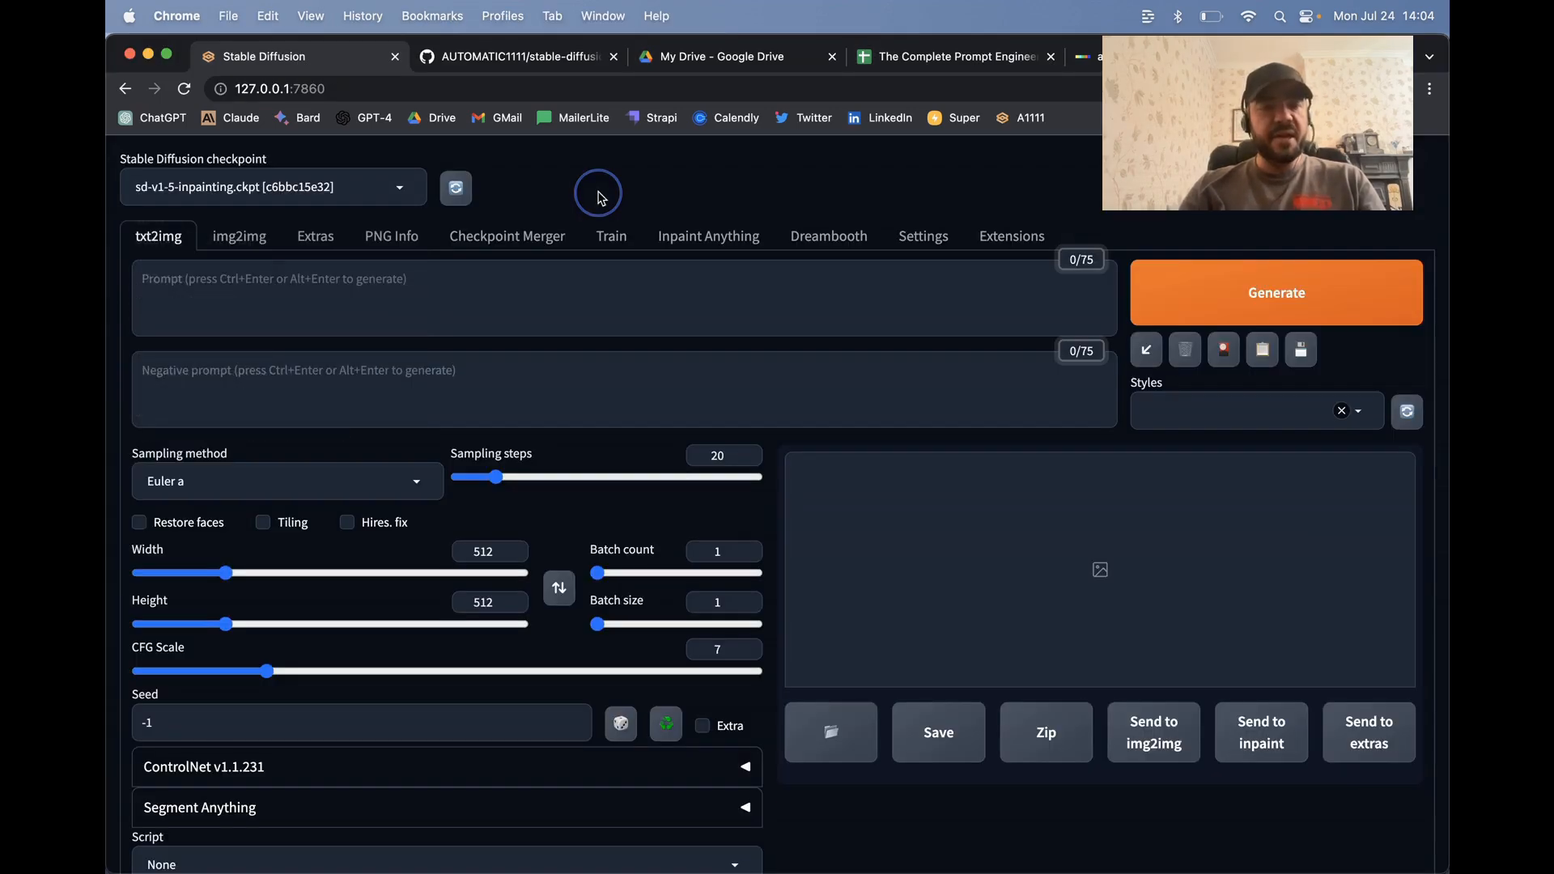
Look through the AUTOMATIC1111 stable-diffusion-webui repository on GitHub down to its README
click(516, 57)
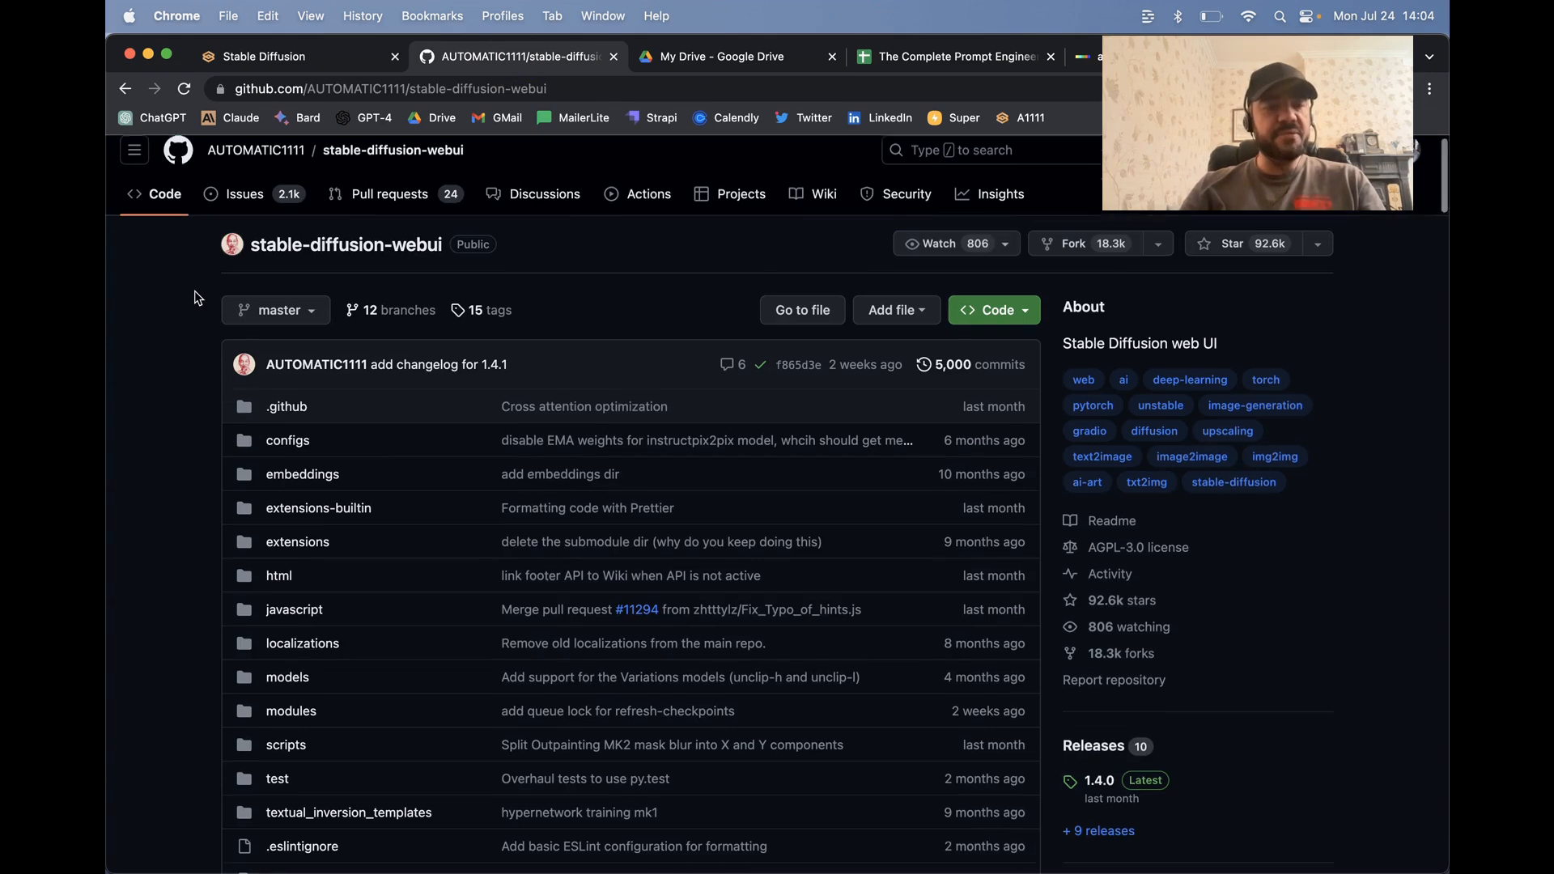
scroll(194, 298, up, 2)
scroll(194, 298, down, 1)
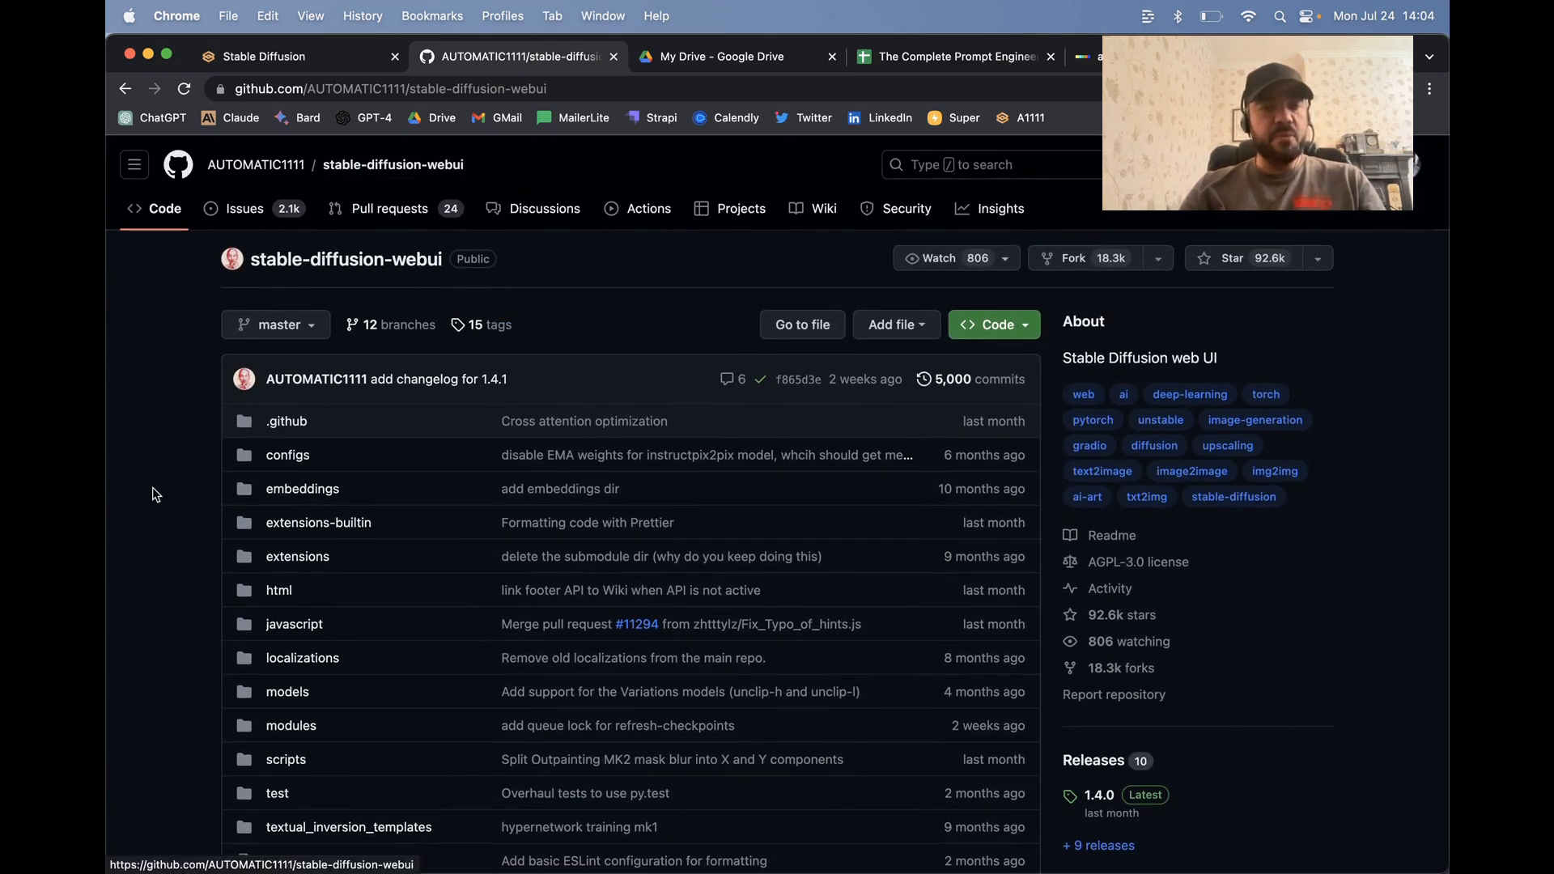
scroll(153, 492, down, 5)
scroll(154, 492, down, 12)
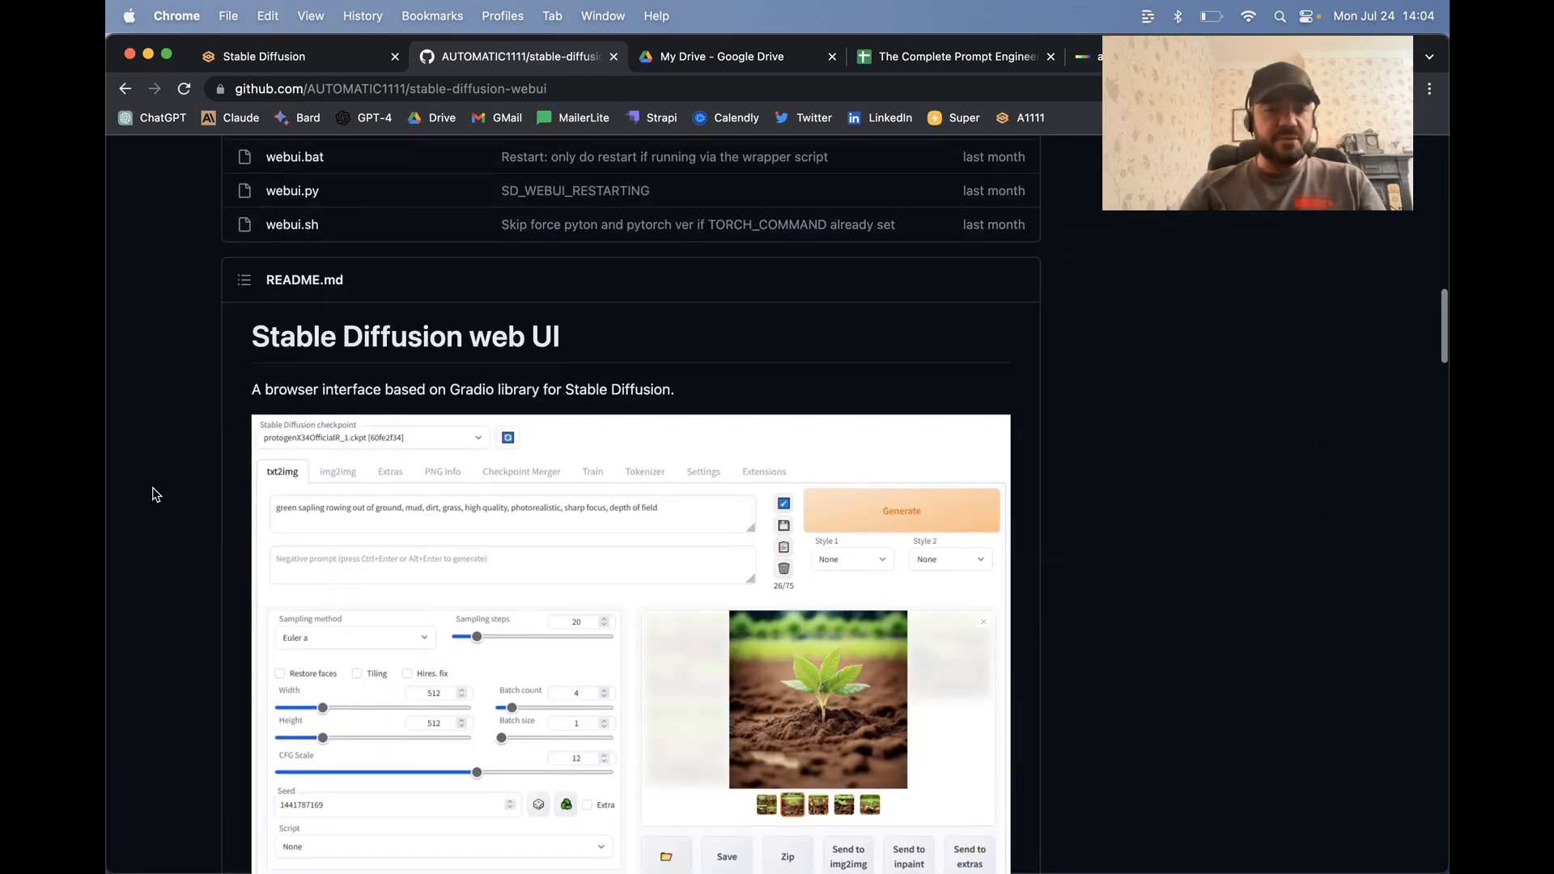
Return to the Stable Diffusion web UI, look over the available checkpoints and switch to img2img
click(256, 55)
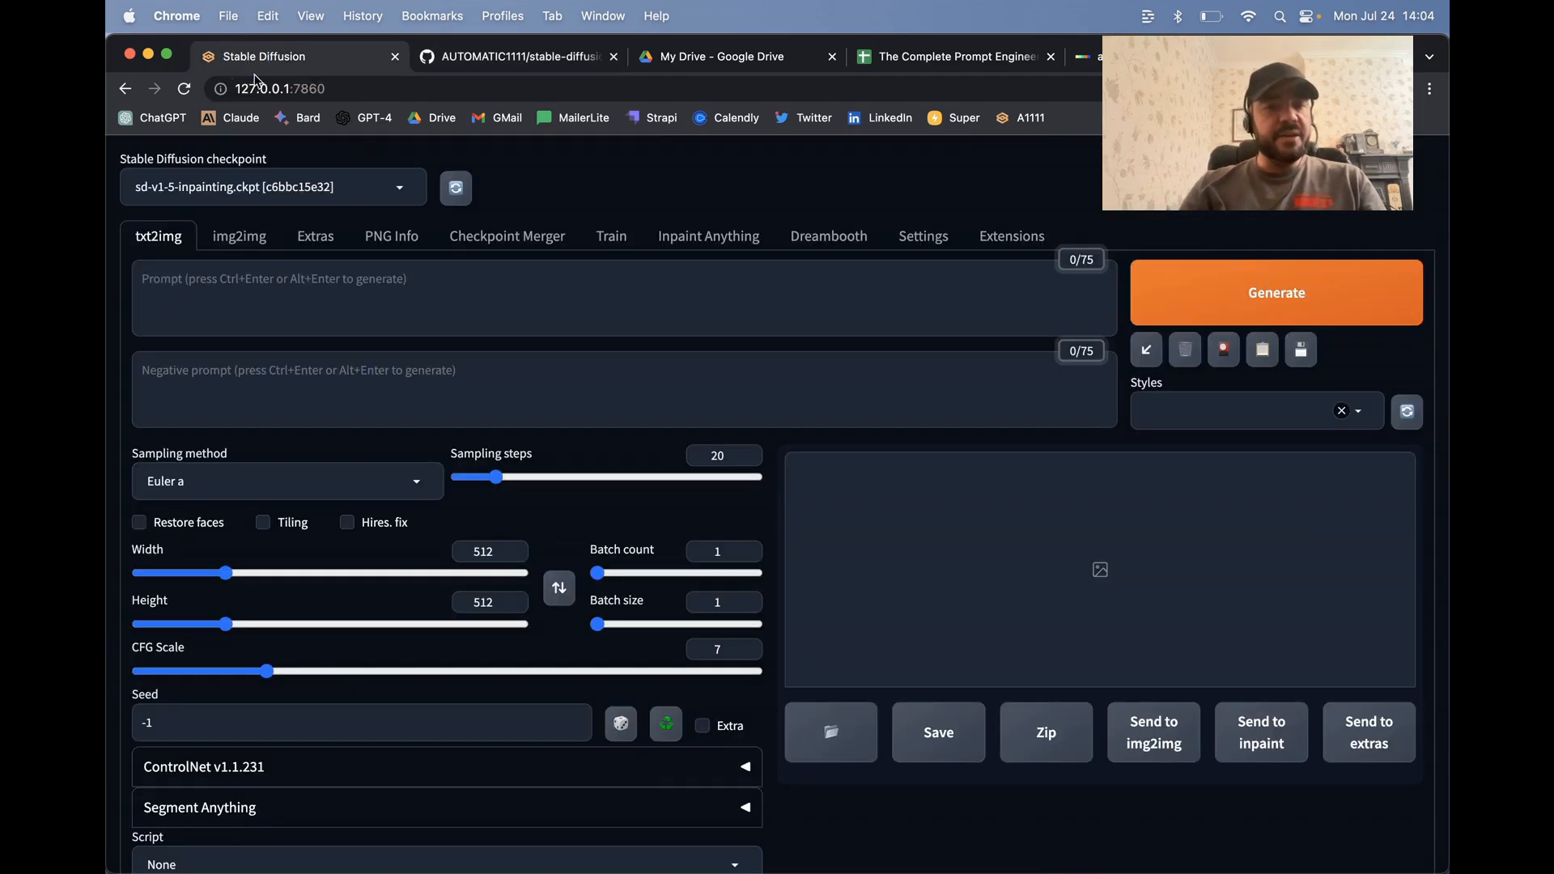
click(267, 194)
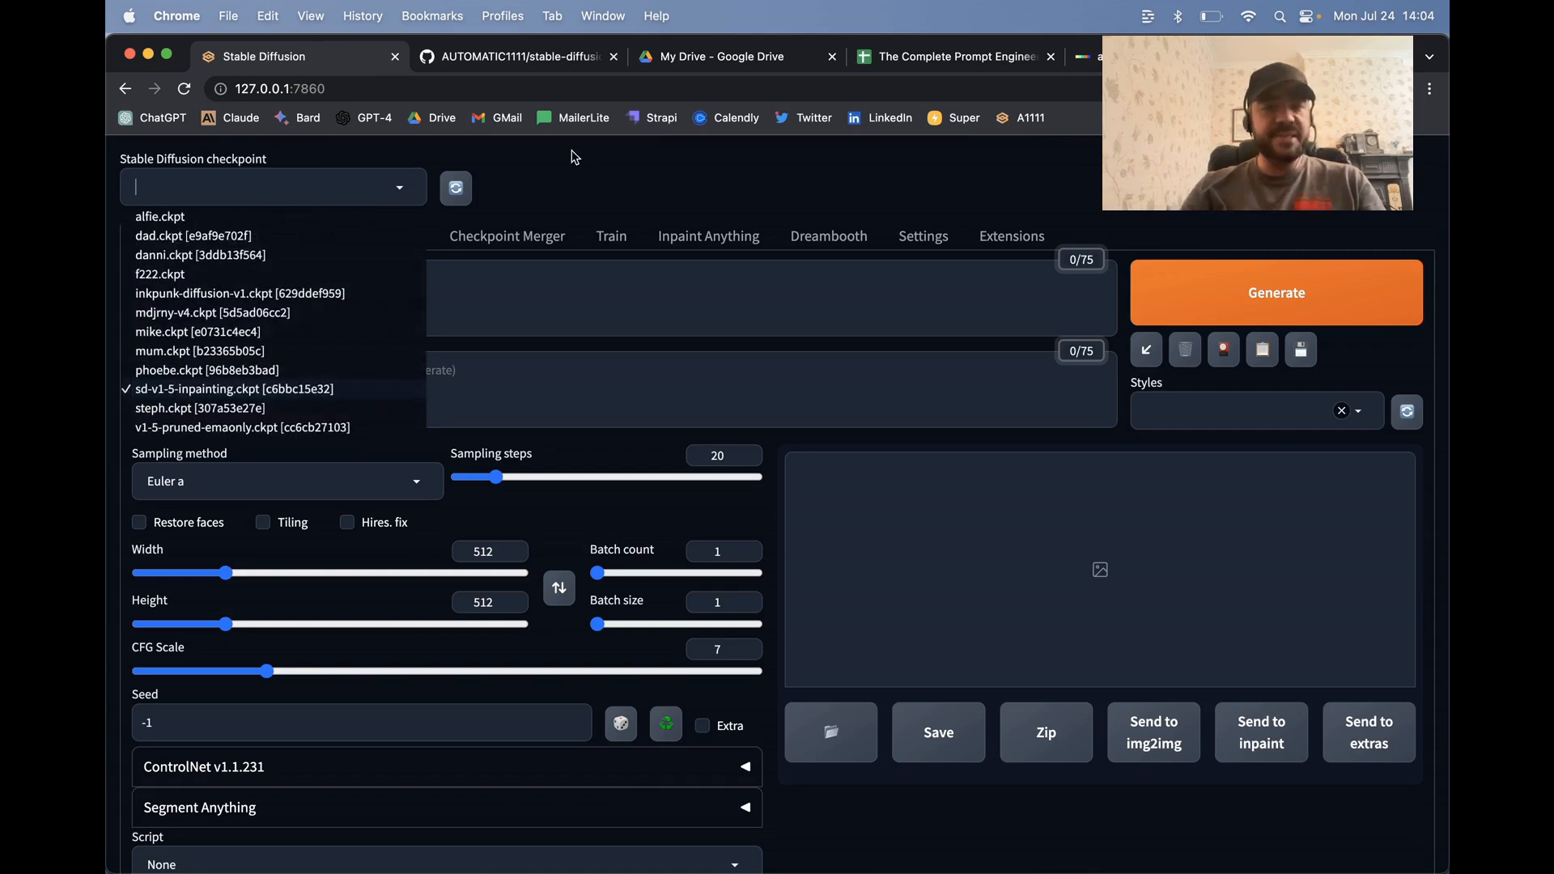
click(572, 156)
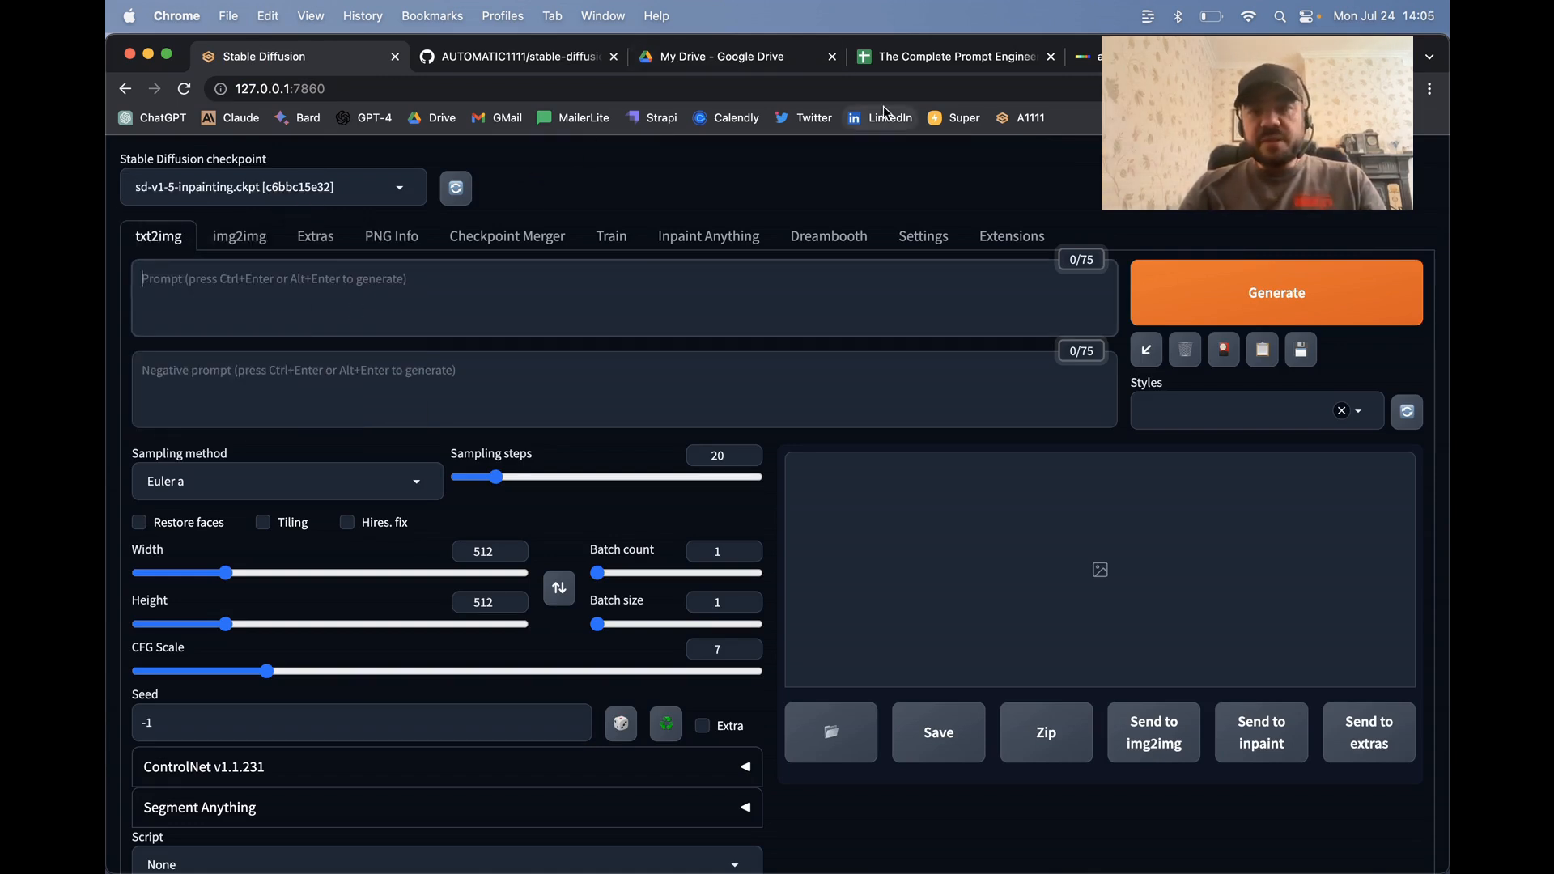
click(251, 239)
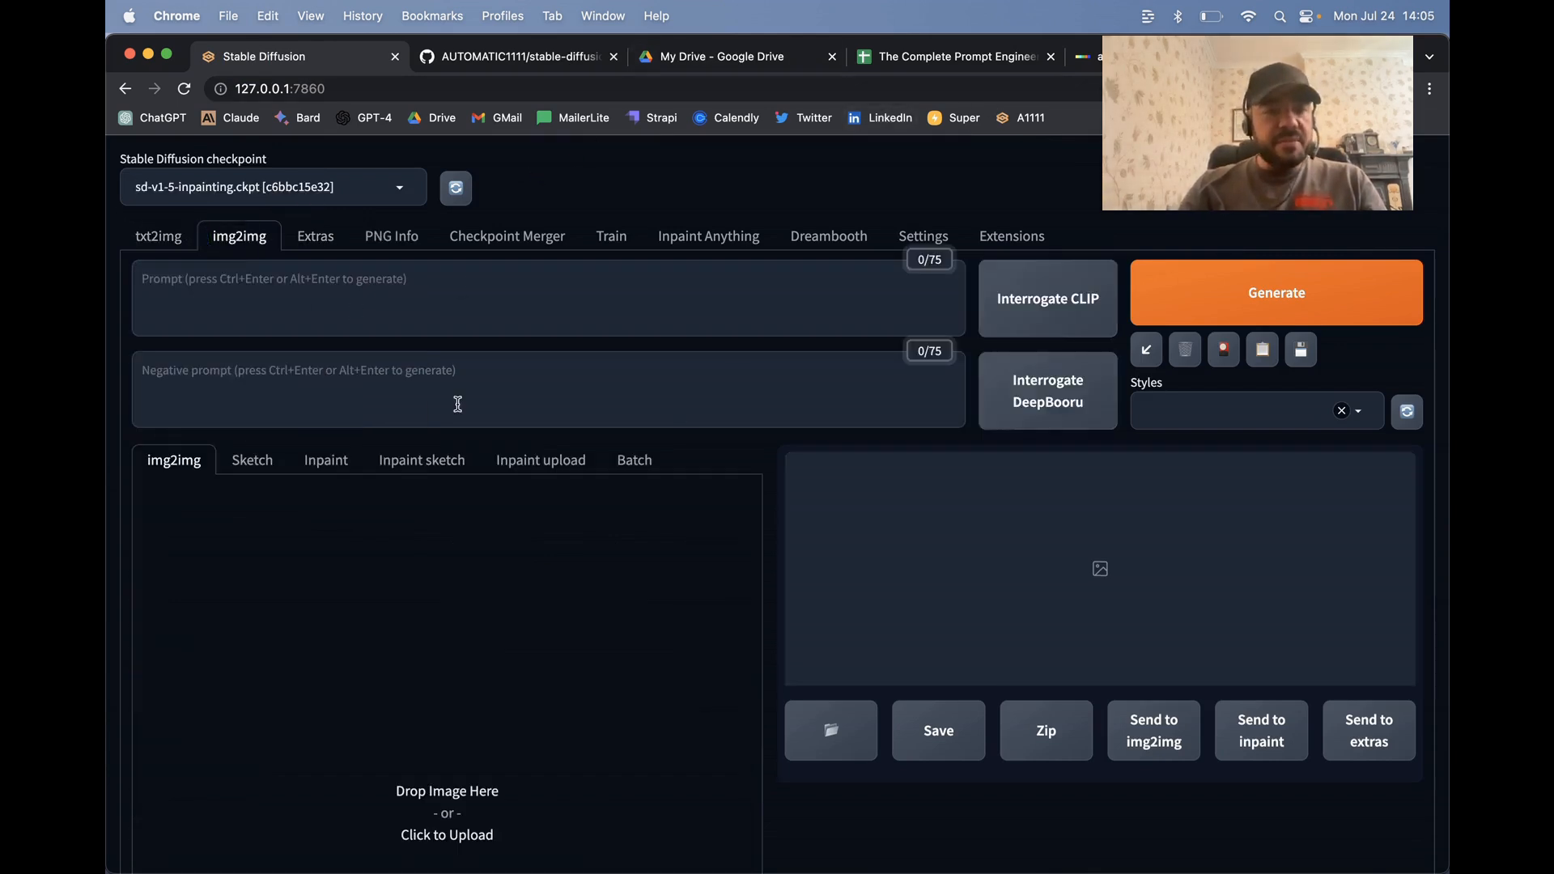
Load the carey-mulliga…b7bfe084c.jpg image from Downloads as the img2img source image
scroll(458, 404, down, 3)
click(414, 494)
click(631, 374)
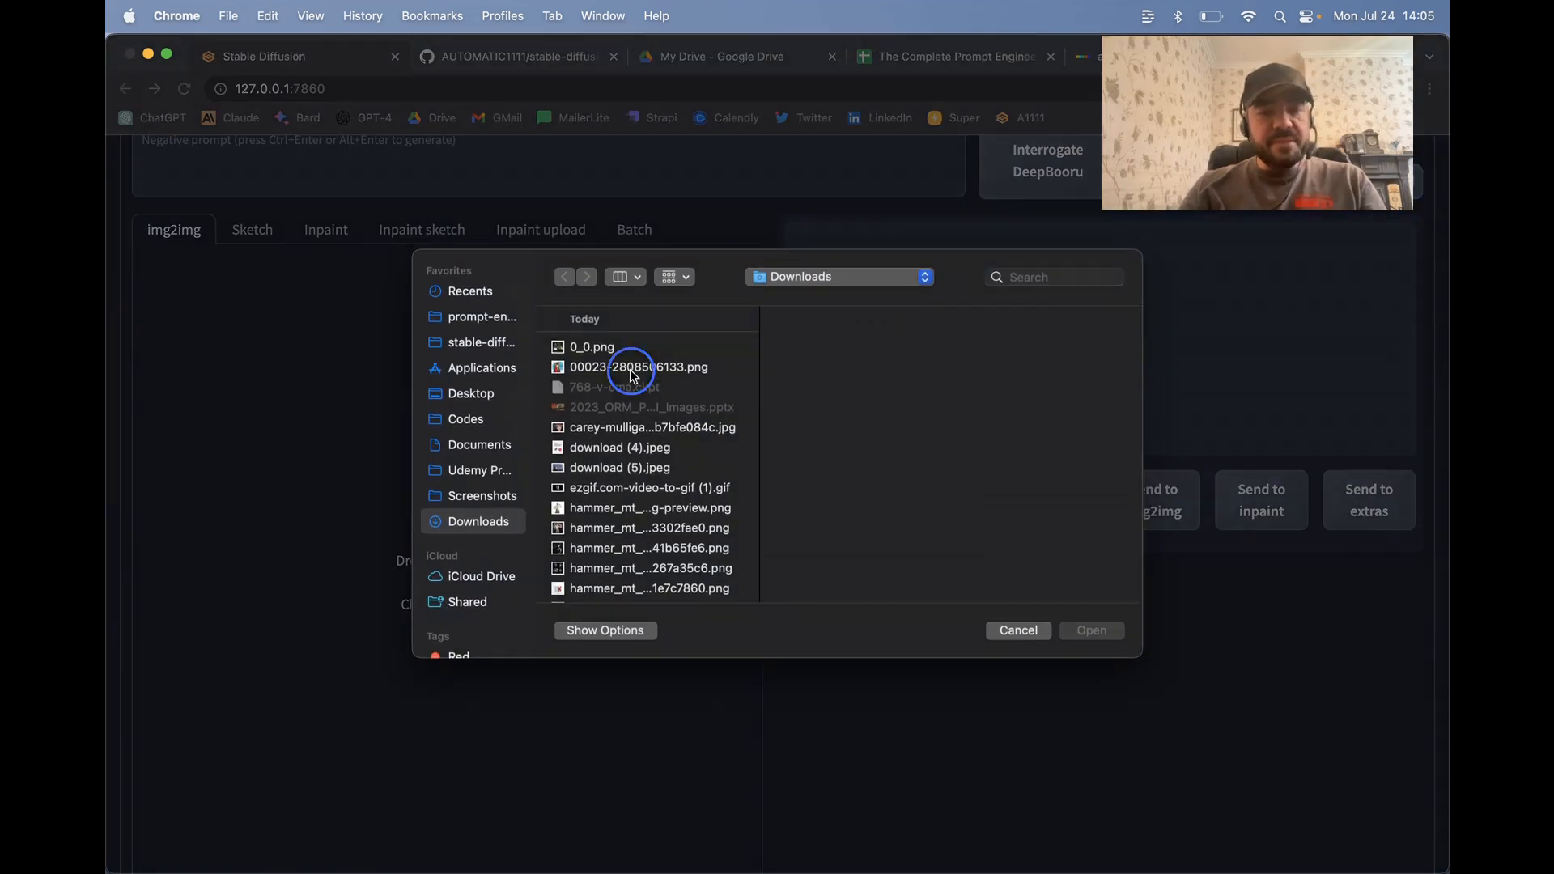
double_click(640, 427)
scroll(607, 469, down, 1)
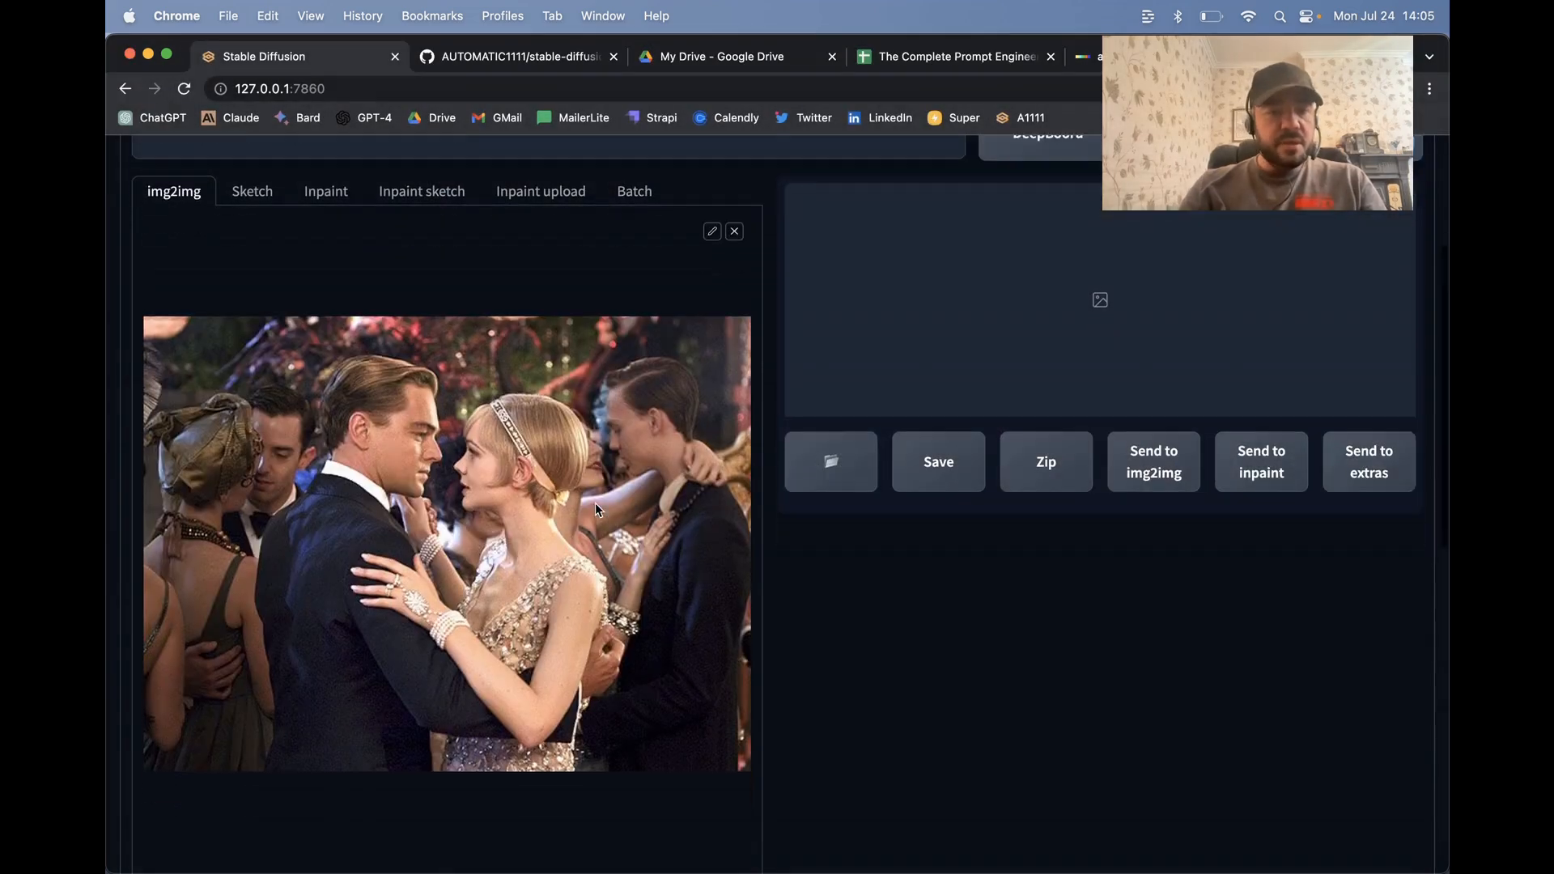
scroll(597, 508, down, 2)
scroll(686, 313, up, 2)
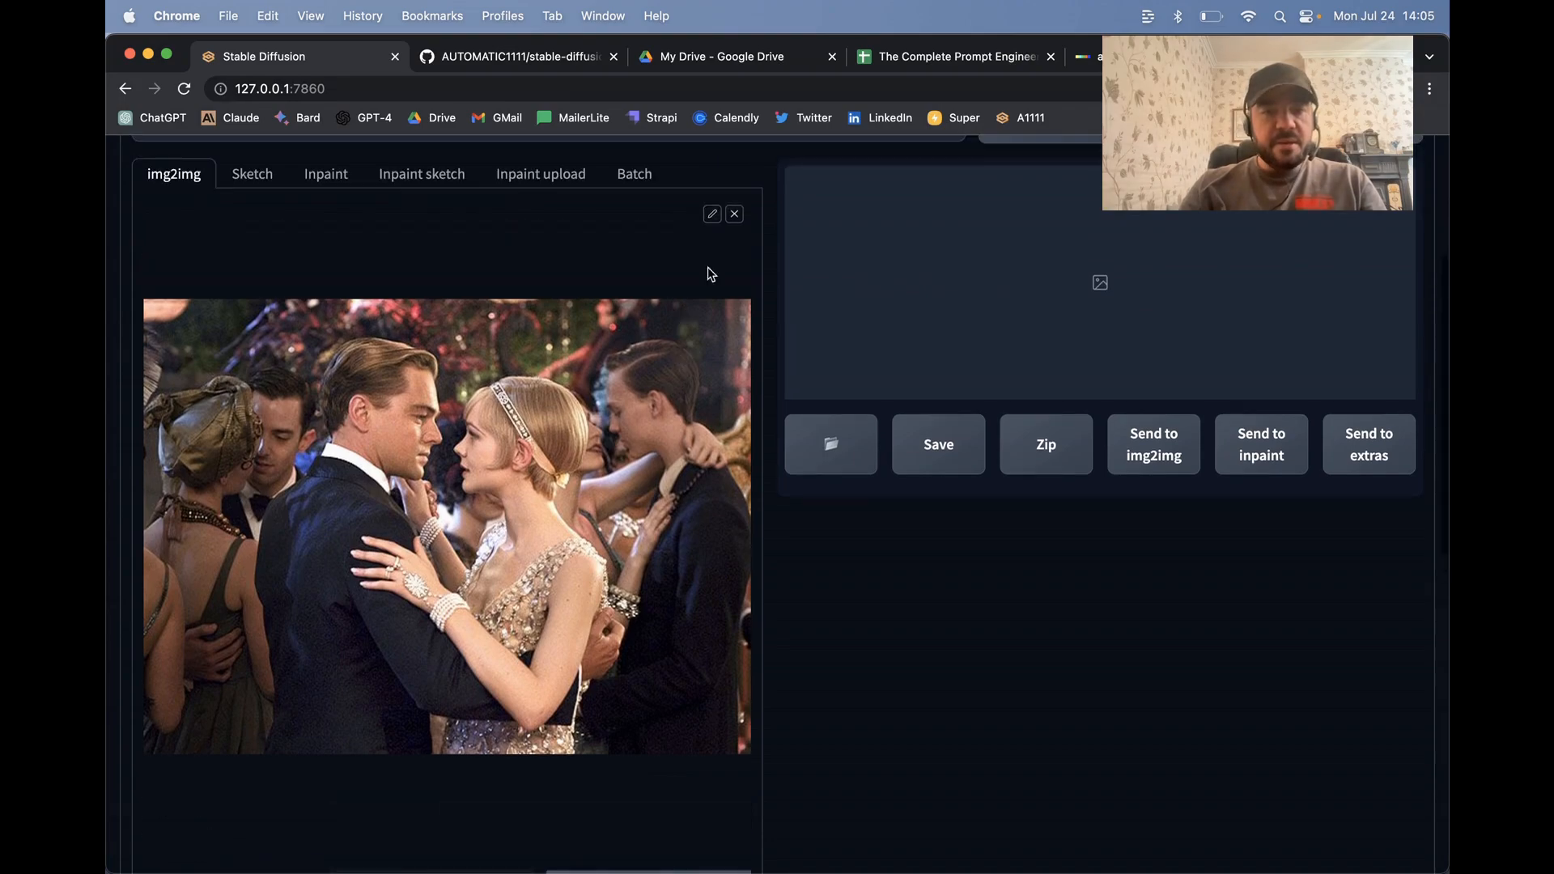
Switch to Inpaint mode and load the same carey-mulliga…b7bfe084c.jpg image from Downloads there
click(327, 174)
click(522, 484)
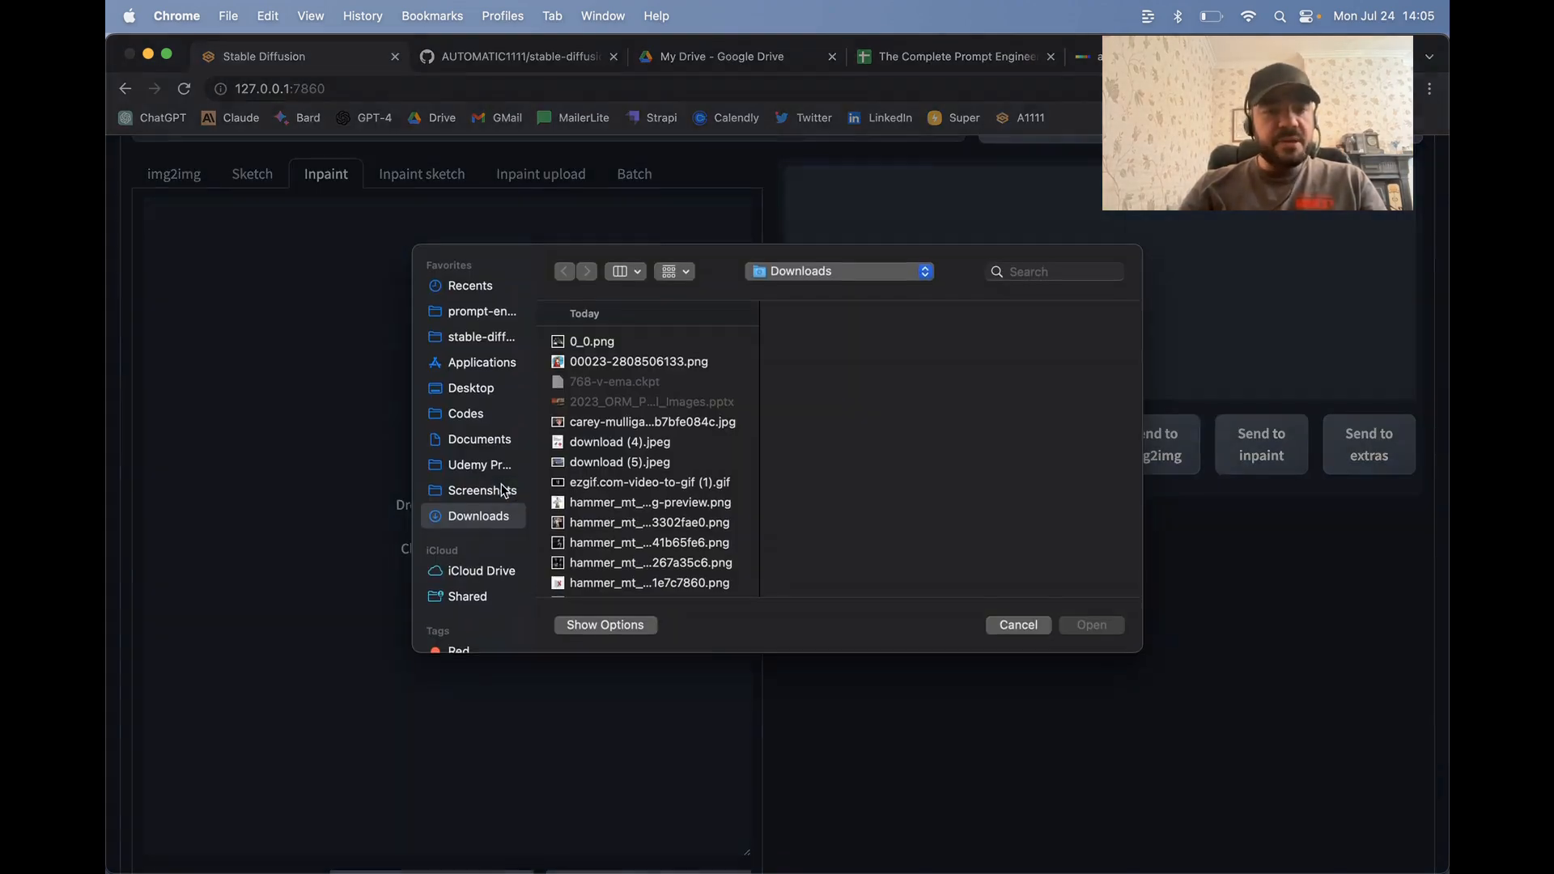
click(607, 429)
double_click(606, 429)
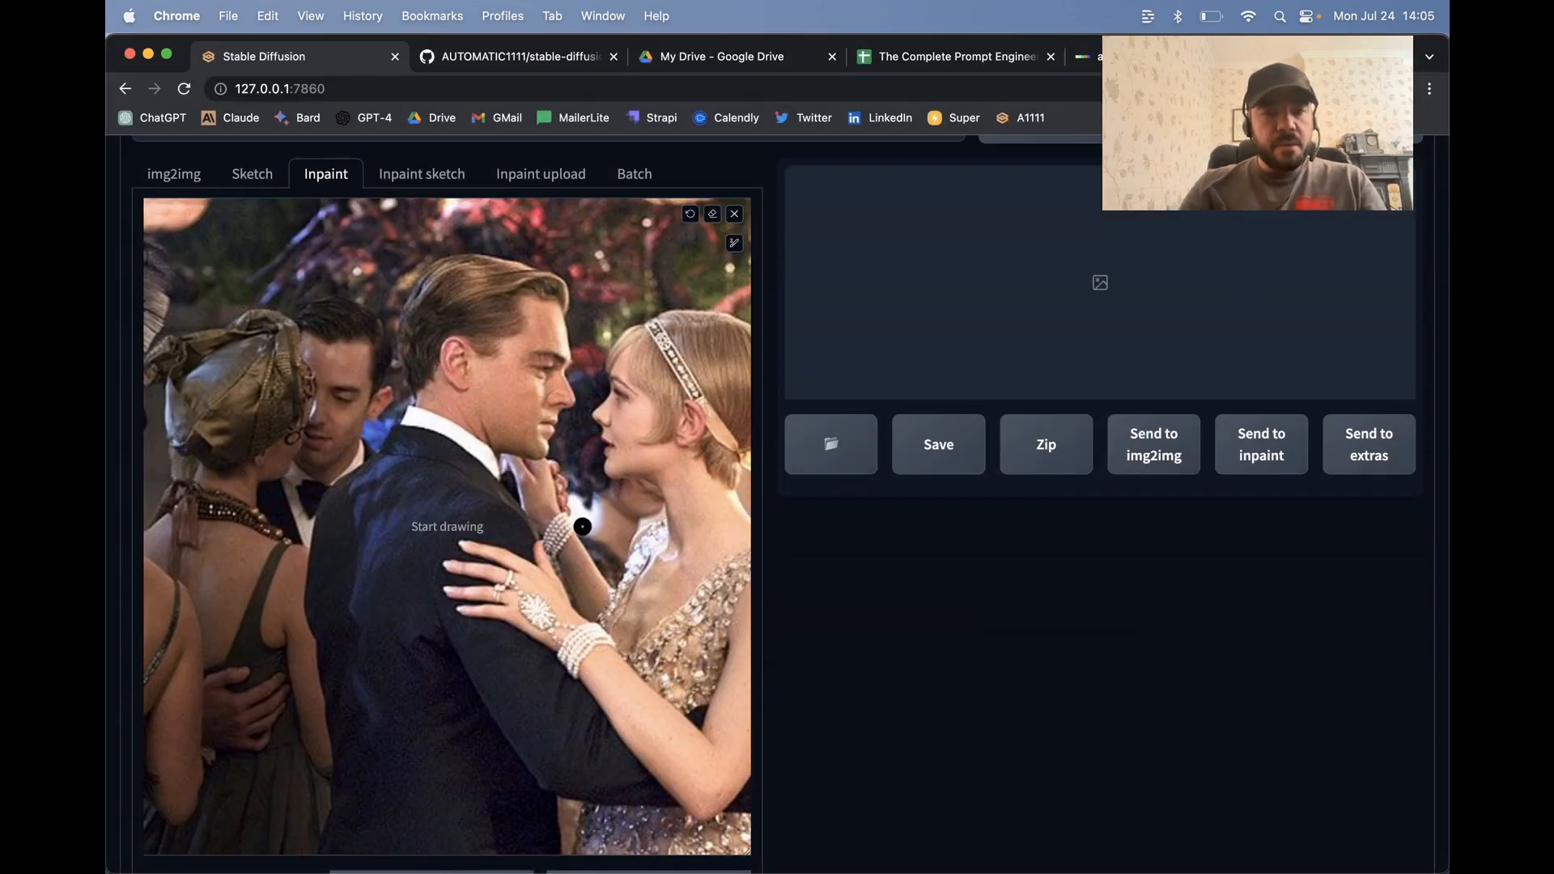
Paint an inpaint mask over the woman's dress, covering the bodice, the shoulder strap and the skirt below her arm
scroll(518, 518, right, 2)
scroll(518, 518, left, 1)
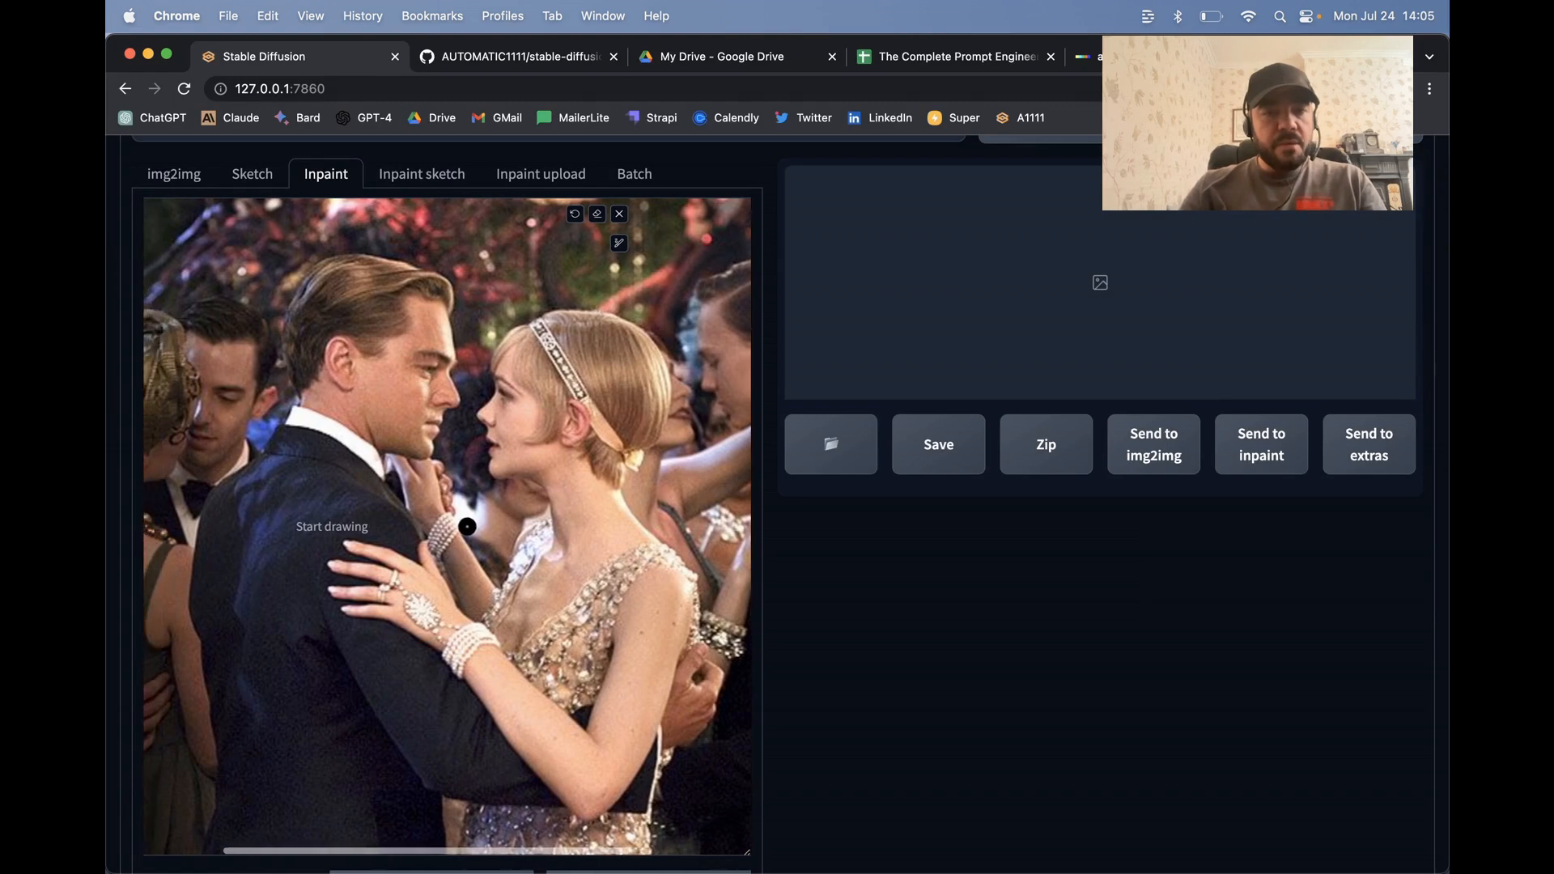
scroll(467, 526, down, 1)
scroll(467, 526, right, 1)
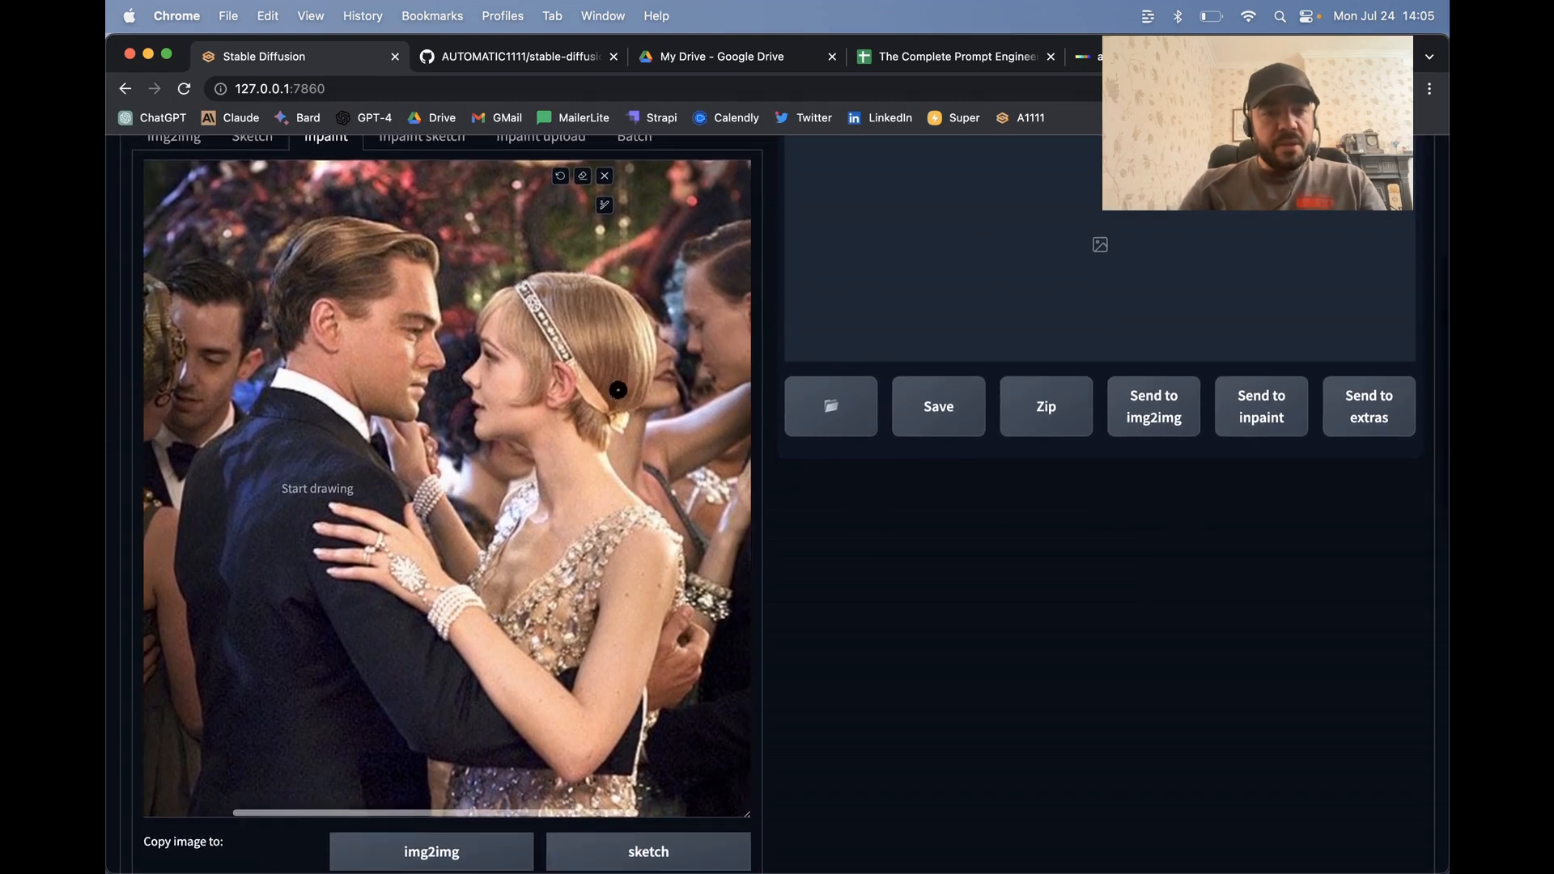
mouse_move(628, 513)
mouse_down()
mouse_move(589, 537)
mouse_move(627, 511)
mouse_move(620, 534)
mouse_move(668, 527)
mouse_move(673, 608)
mouse_up()
mouse_move(603, 558)
mouse_down()
mouse_move(568, 658)
mouse_move(577, 603)
mouse_move(551, 600)
mouse_move(575, 561)
mouse_move(511, 613)
mouse_move(549, 660)
mouse_move(557, 640)
mouse_move(554, 663)
mouse_move(551, 611)
mouse_move(547, 625)
mouse_move(490, 604)
mouse_move(506, 604)
mouse_move(485, 554)
mouse_move(527, 480)
mouse_move(506, 546)
mouse_move(536, 508)
mouse_move(574, 564)
mouse_move(532, 544)
mouse_move(496, 581)
mouse_move(522, 529)
mouse_move(525, 580)
mouse_move(546, 524)
mouse_move(592, 550)
mouse_move(586, 573)
mouse_move(665, 517)
mouse_up()
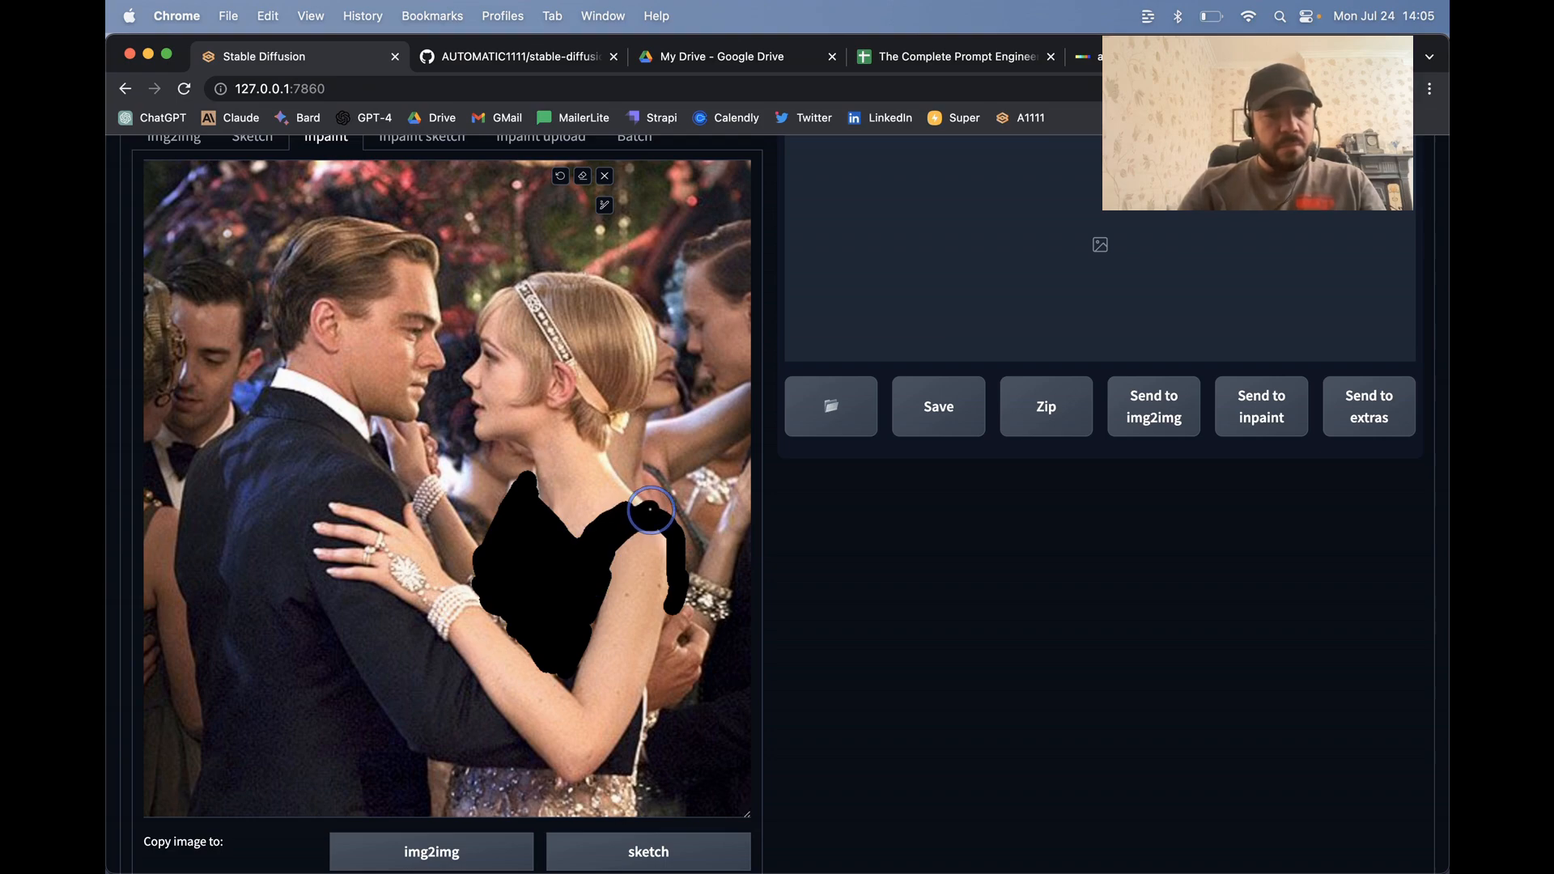
scroll(461, 600, down, 5)
mouse_move(461, 600)
mouse_down()
mouse_move(535, 589)
mouse_move(486, 572)
mouse_move(537, 572)
mouse_move(643, 594)
mouse_move(491, 599)
mouse_move(556, 599)
mouse_move(548, 615)
mouse_move(459, 598)
mouse_move(473, 573)
mouse_move(640, 602)
mouse_move(546, 610)
mouse_move(577, 618)
mouse_move(600, 614)
mouse_move(443, 597)
mouse_up()
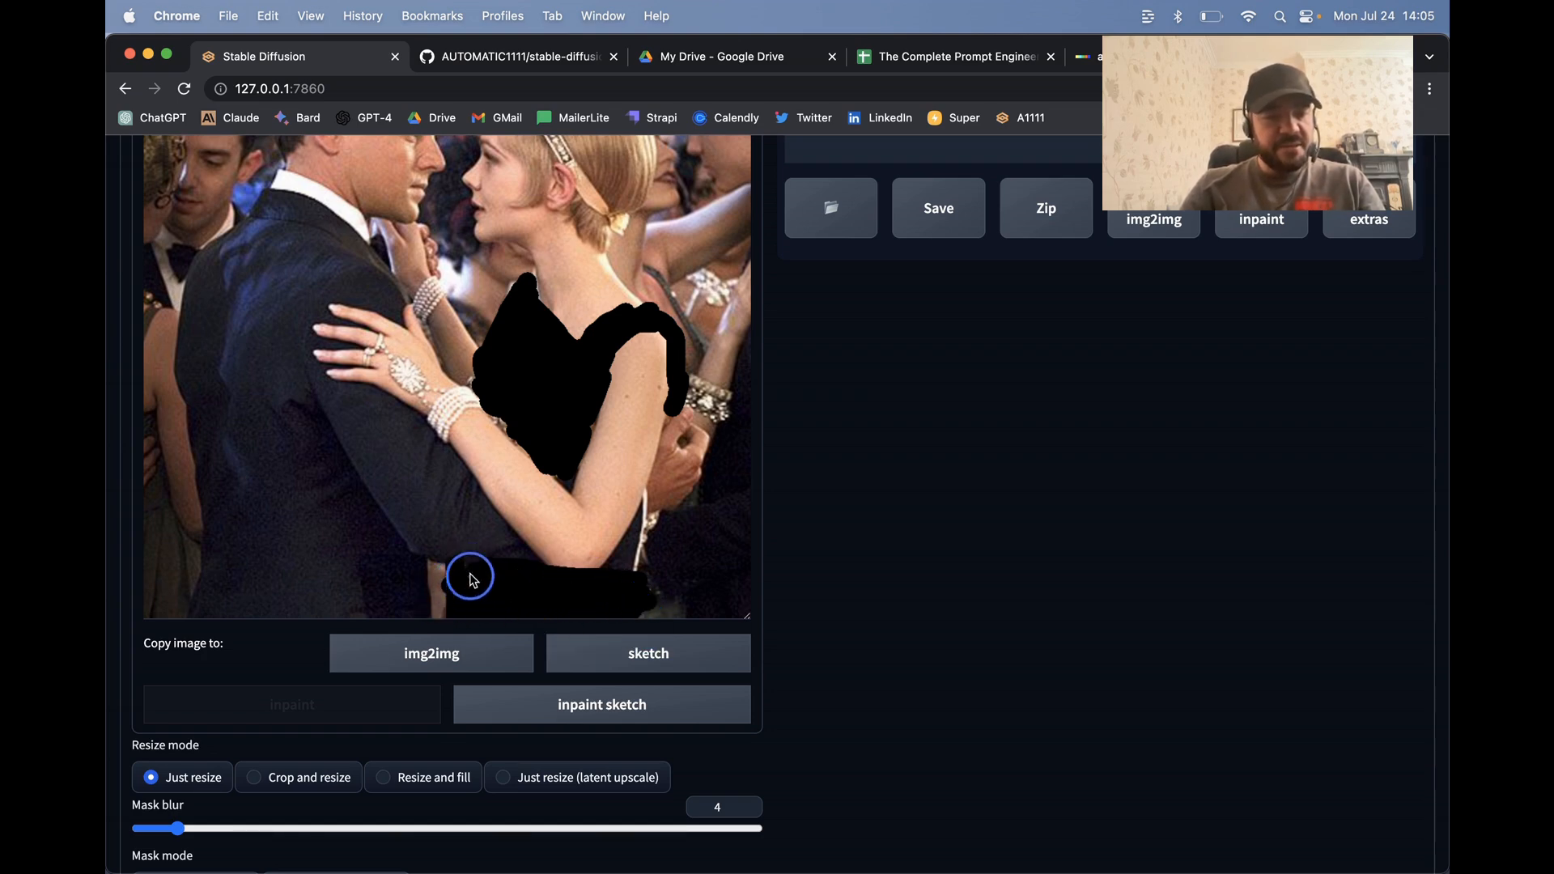
Copy the DALL-E description "an azure and yellow swirly flapper dress, flapper party, great gatsby" and use it as the Stable Diffusion inpainting prompt
scroll(550, 453, down, 5)
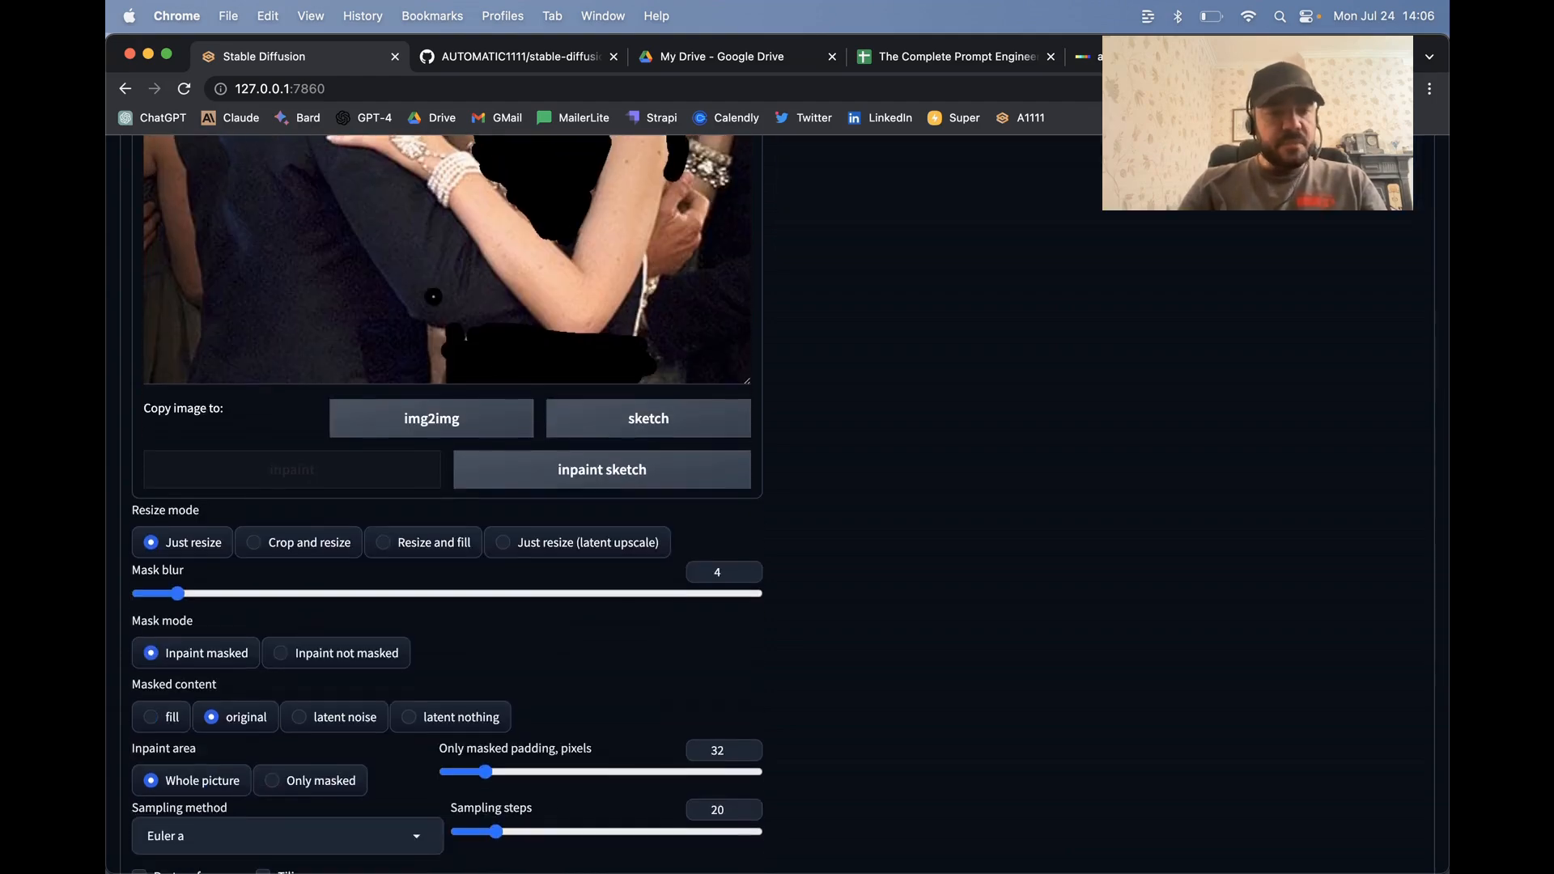
scroll(553, 446, up, 10)
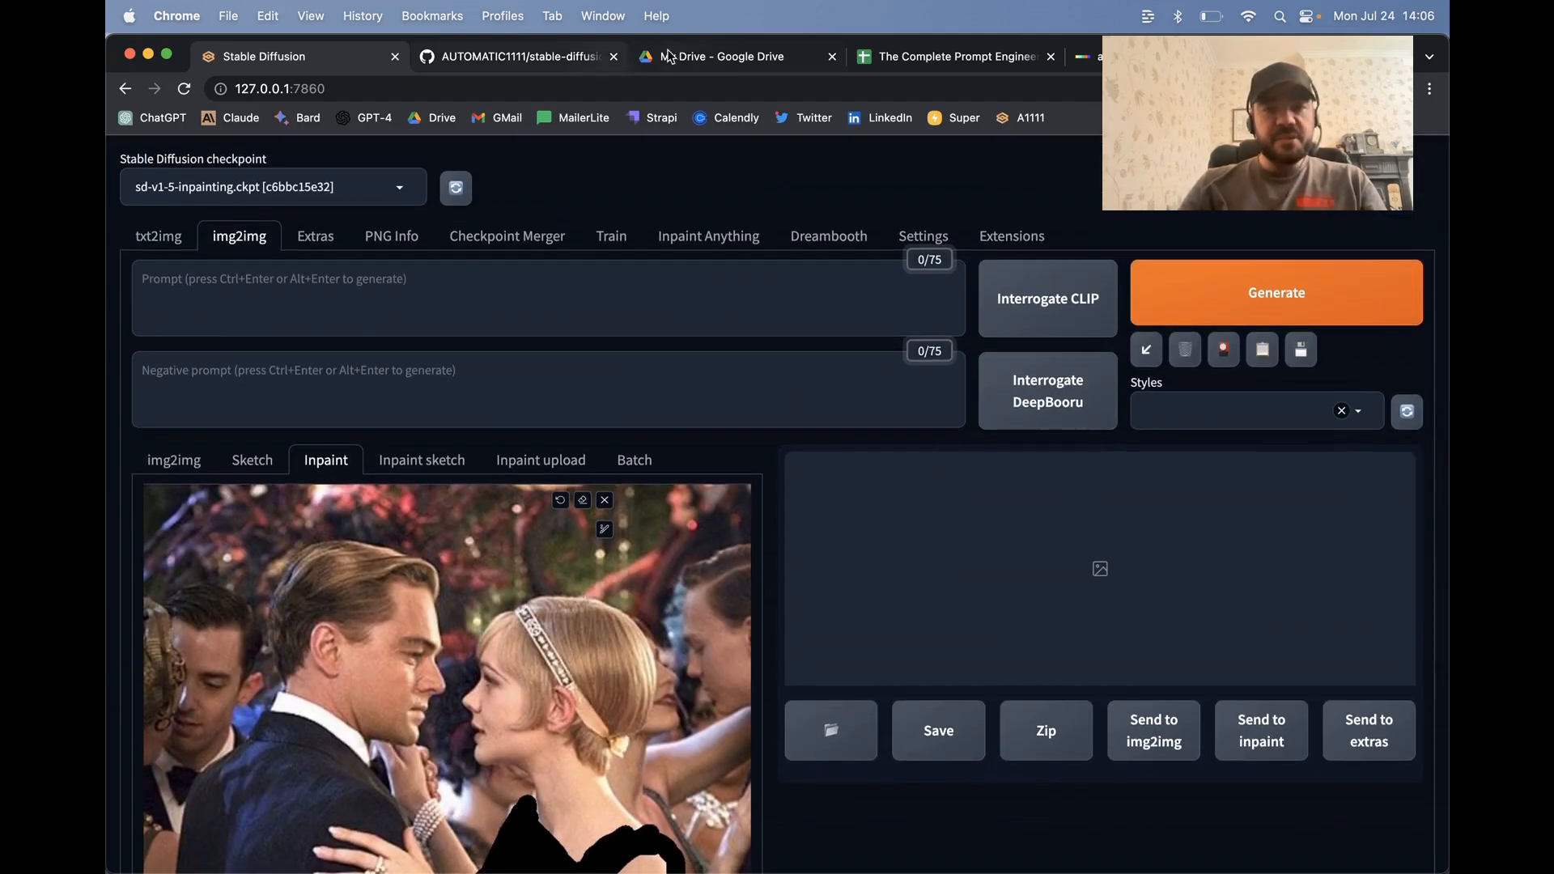
click(1084, 56)
click(553, 271)
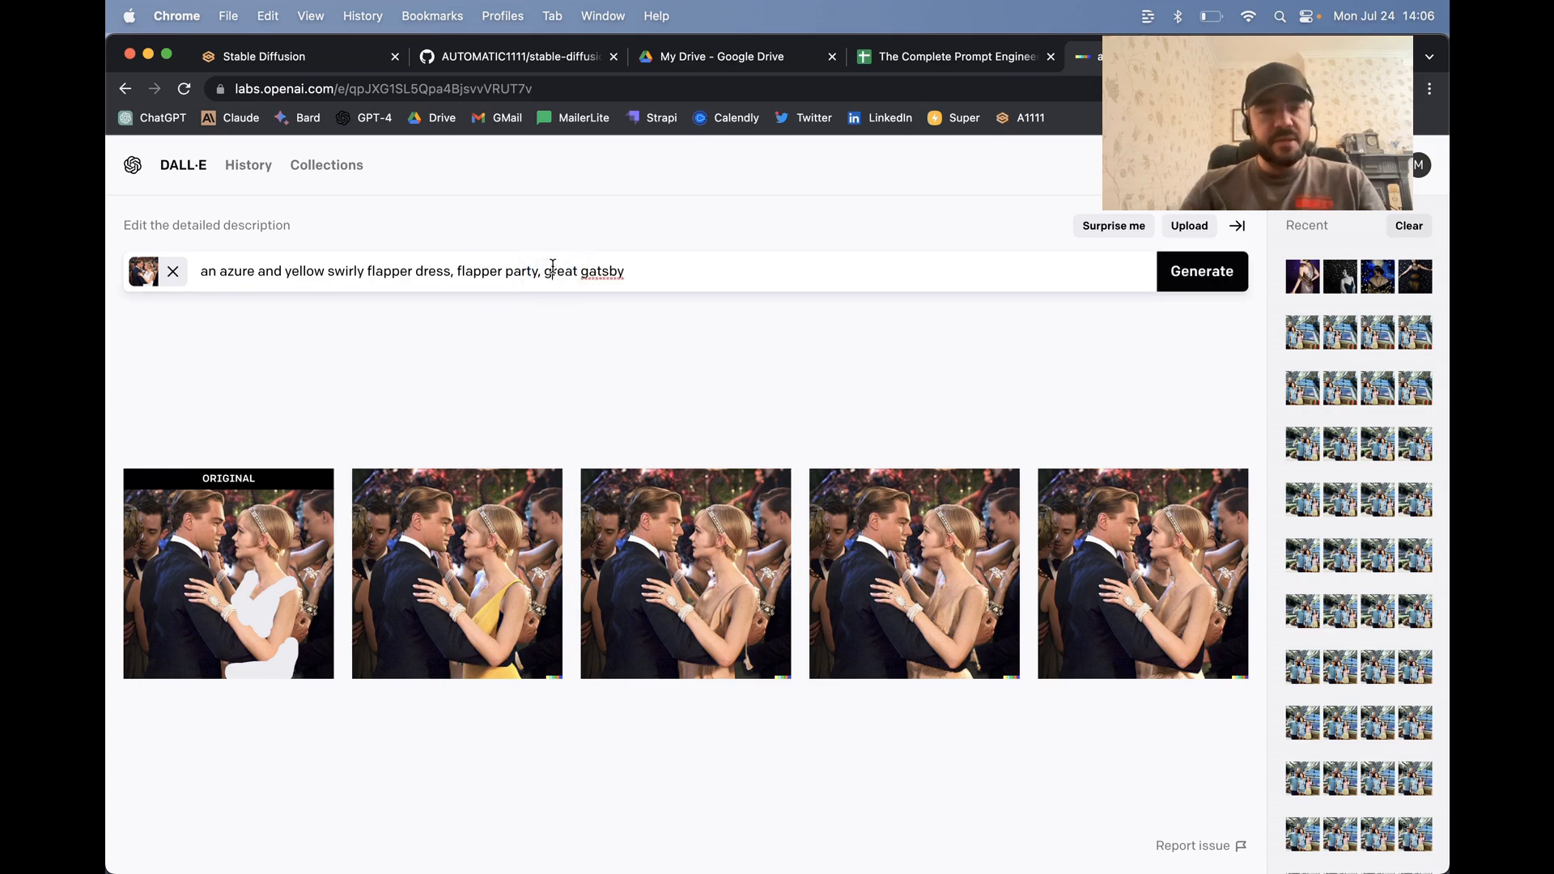
triple_click(435, 281)
key(super+c)
key(super+1)
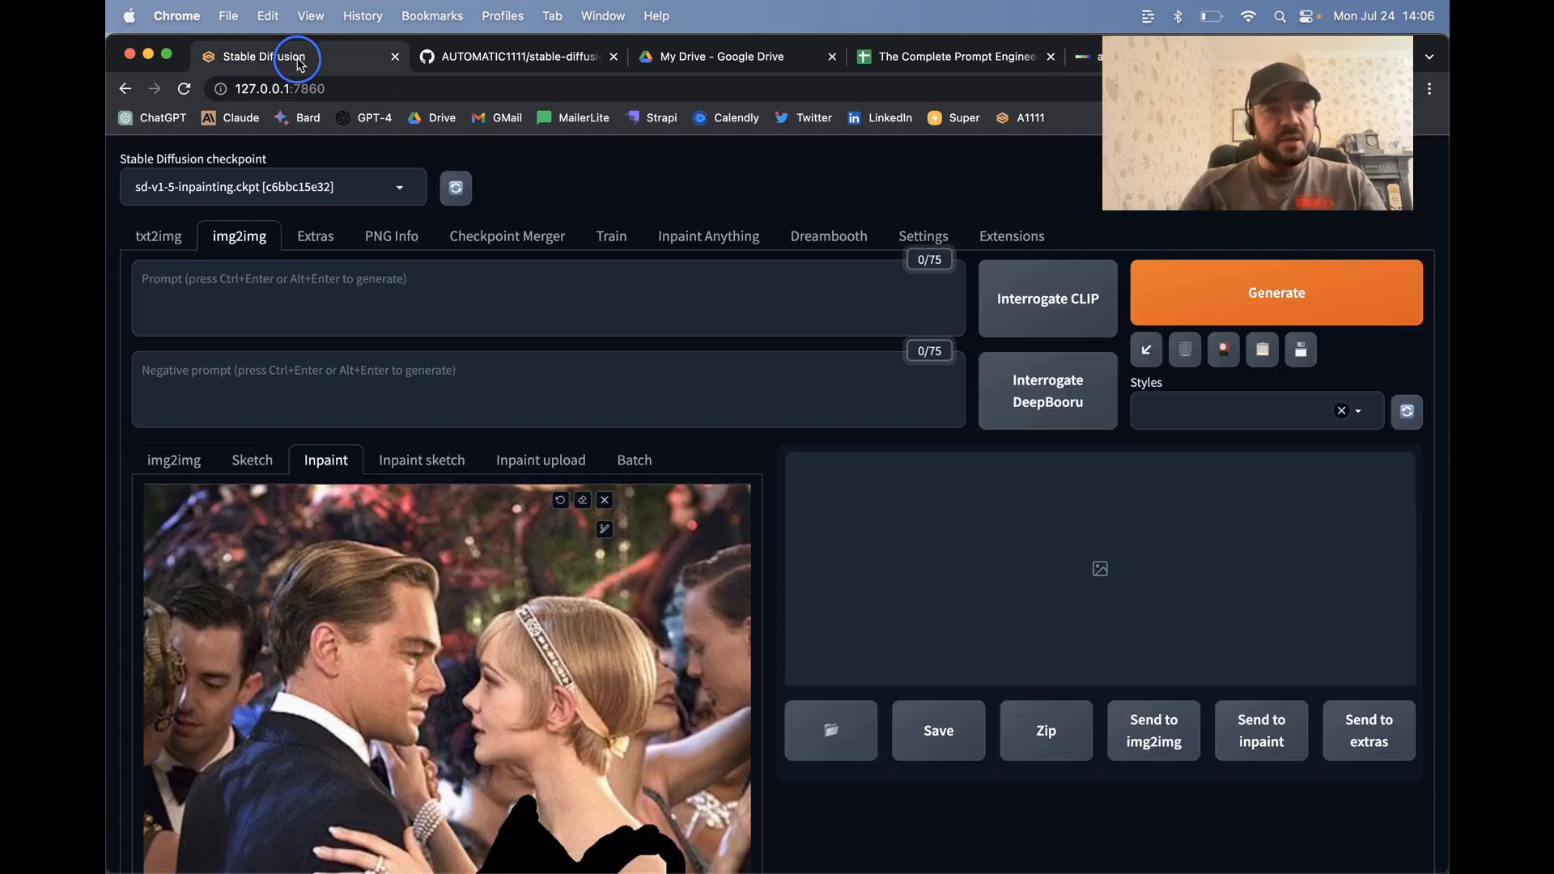
click(374, 291)
key(super+v)
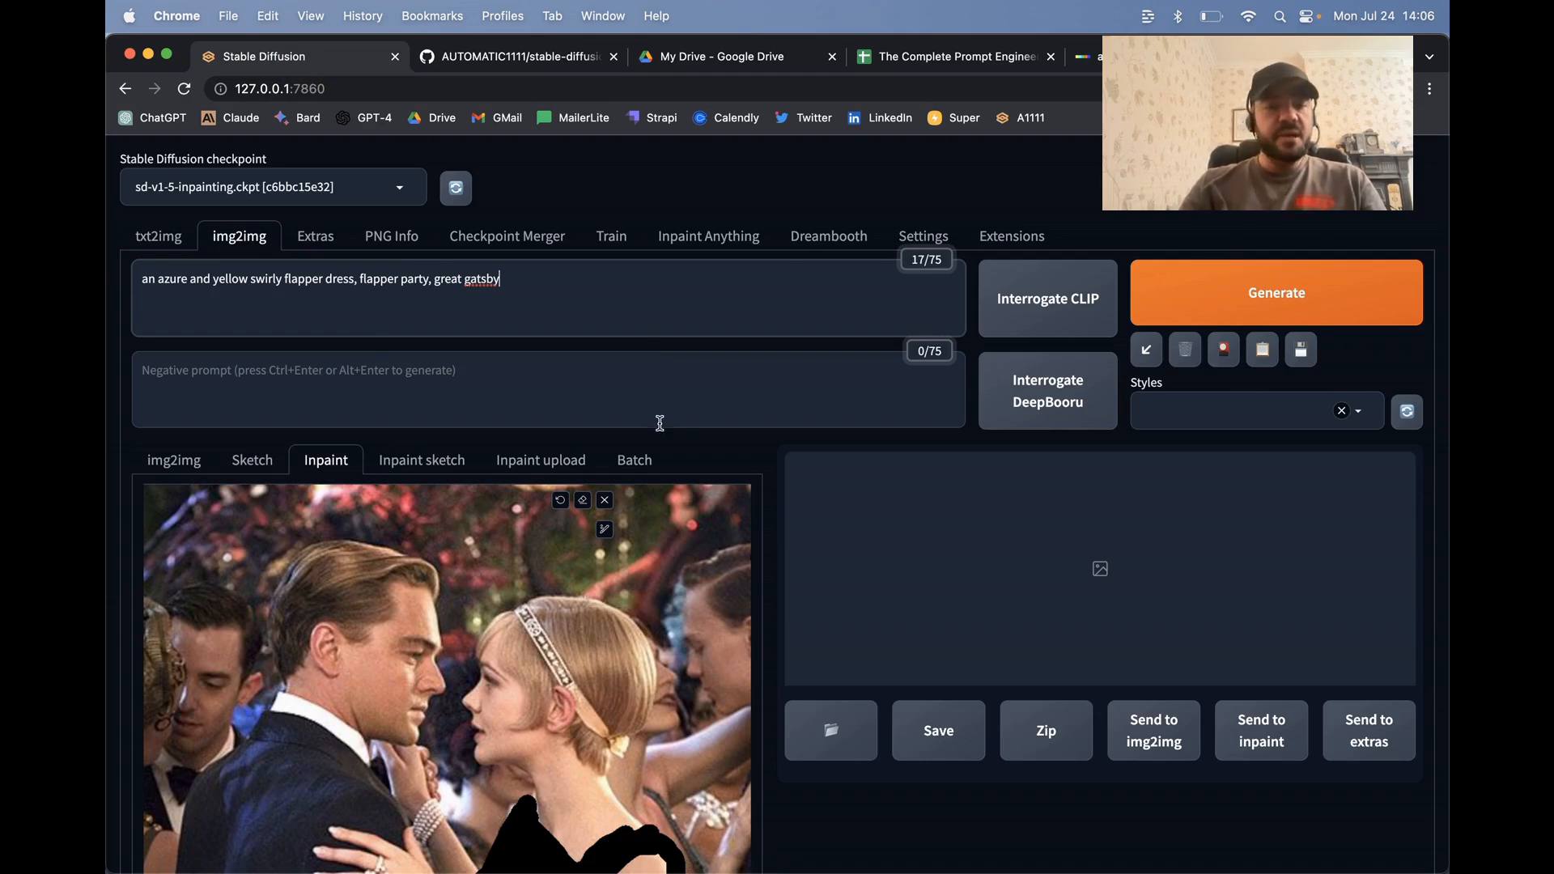
Generate the inpainted image with the flapper dress prompt and wait until it is complete
click(1197, 293)
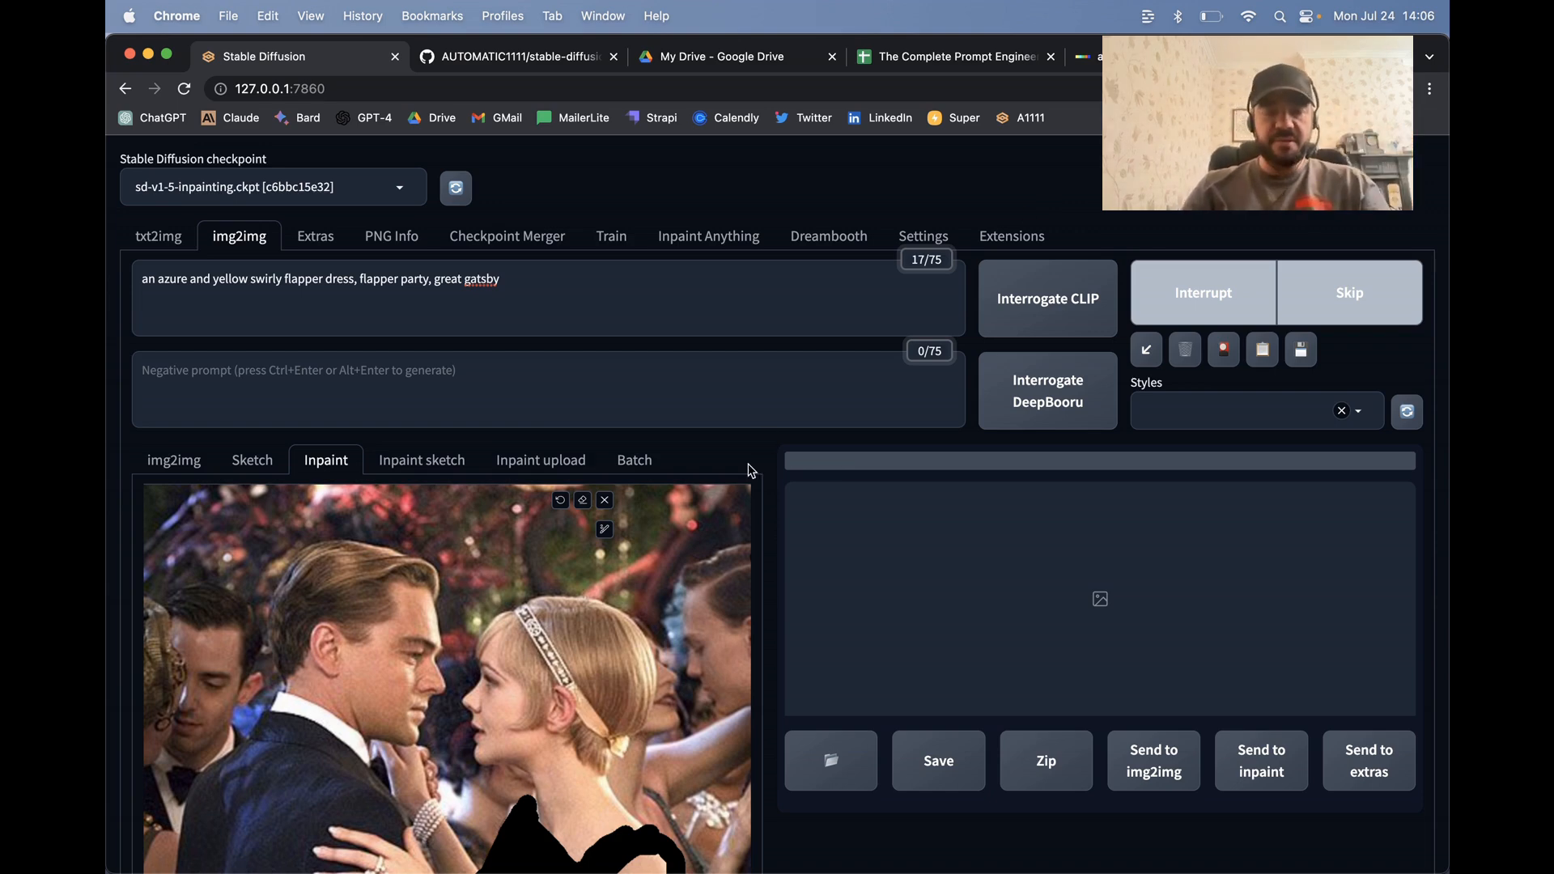
scroll(749, 470, down, 3)
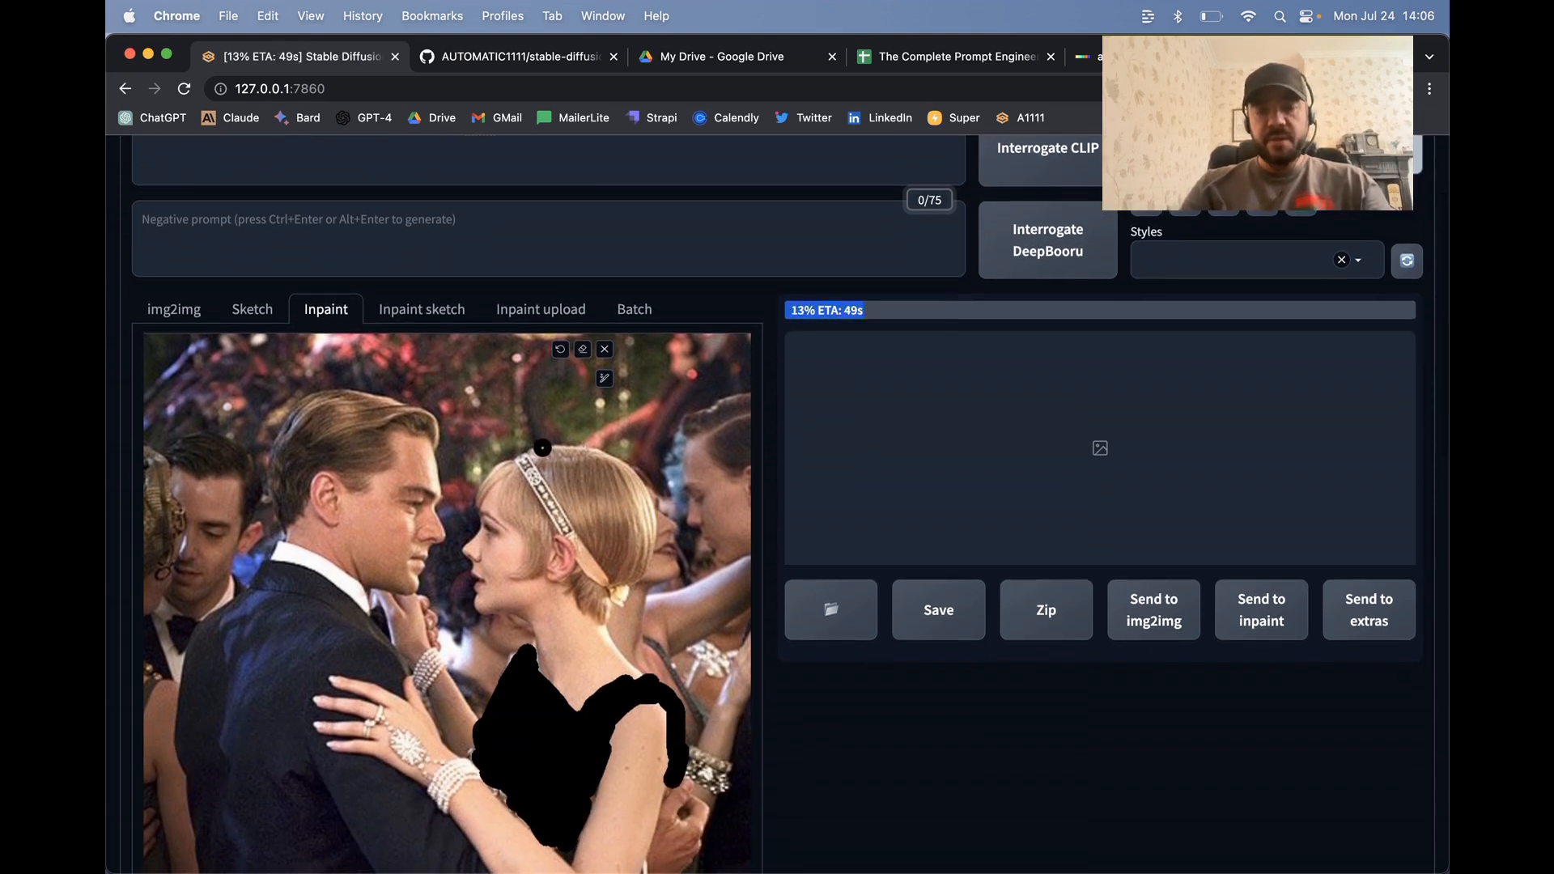
scroll(542, 447, up, 3)
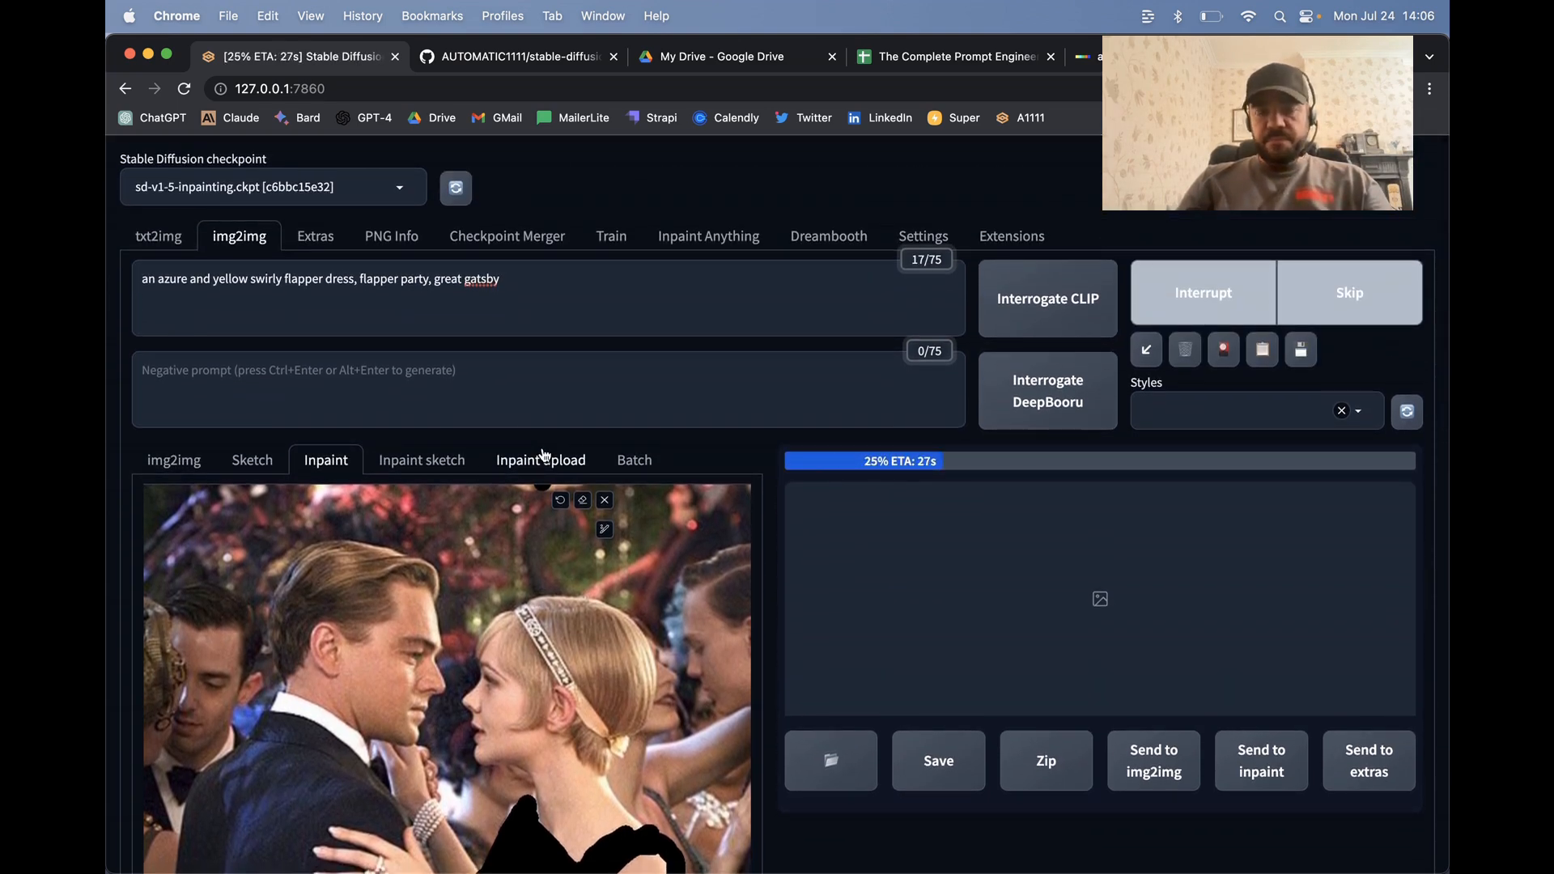
scroll(542, 455, down, 3)
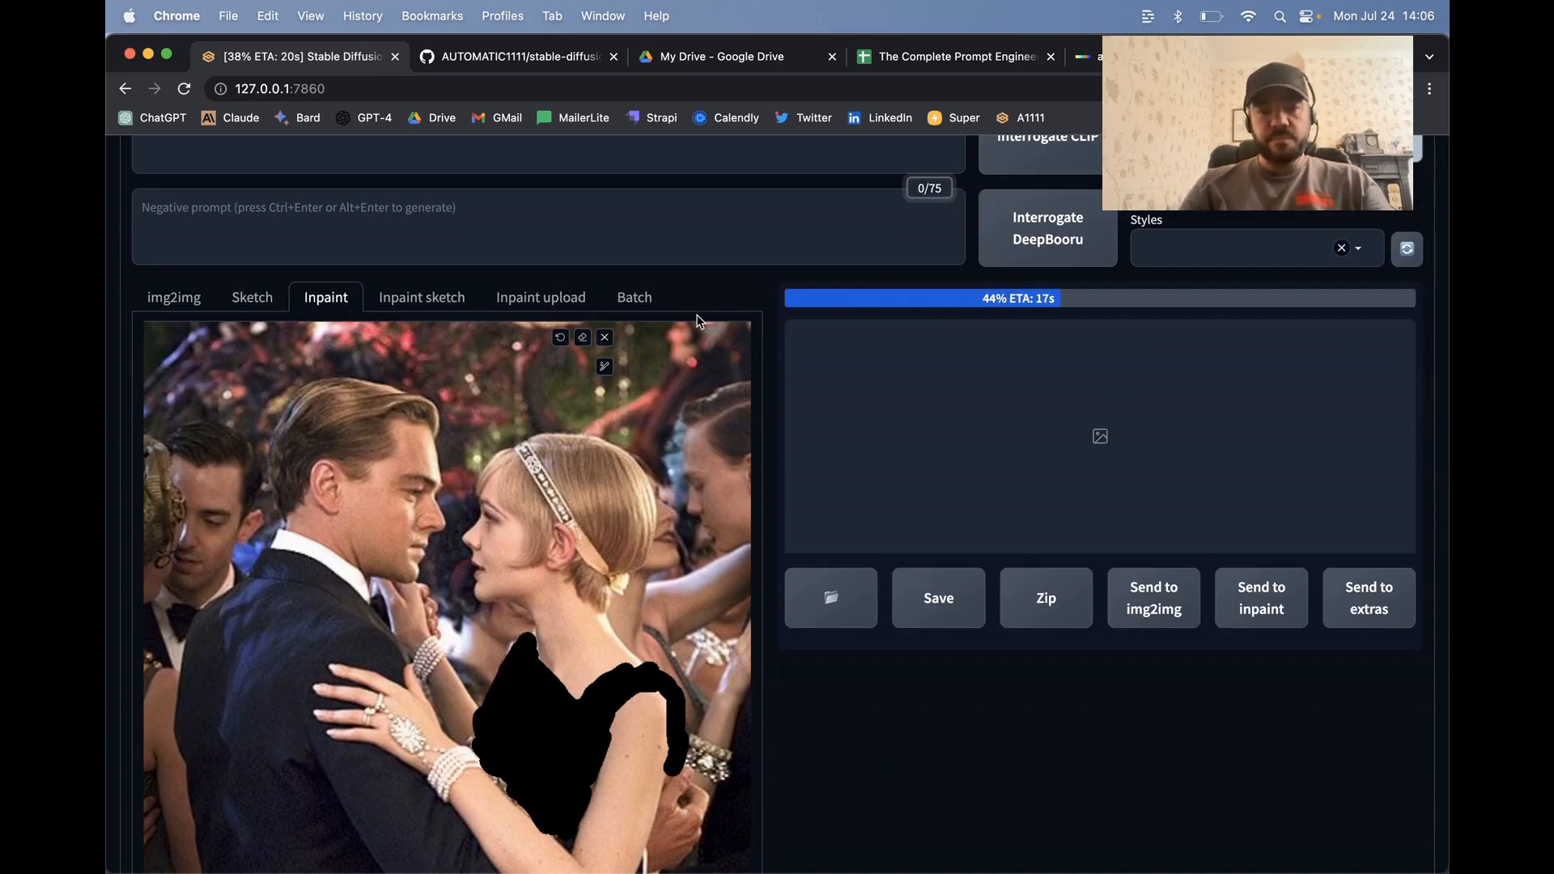
scroll(698, 321, down, 3)
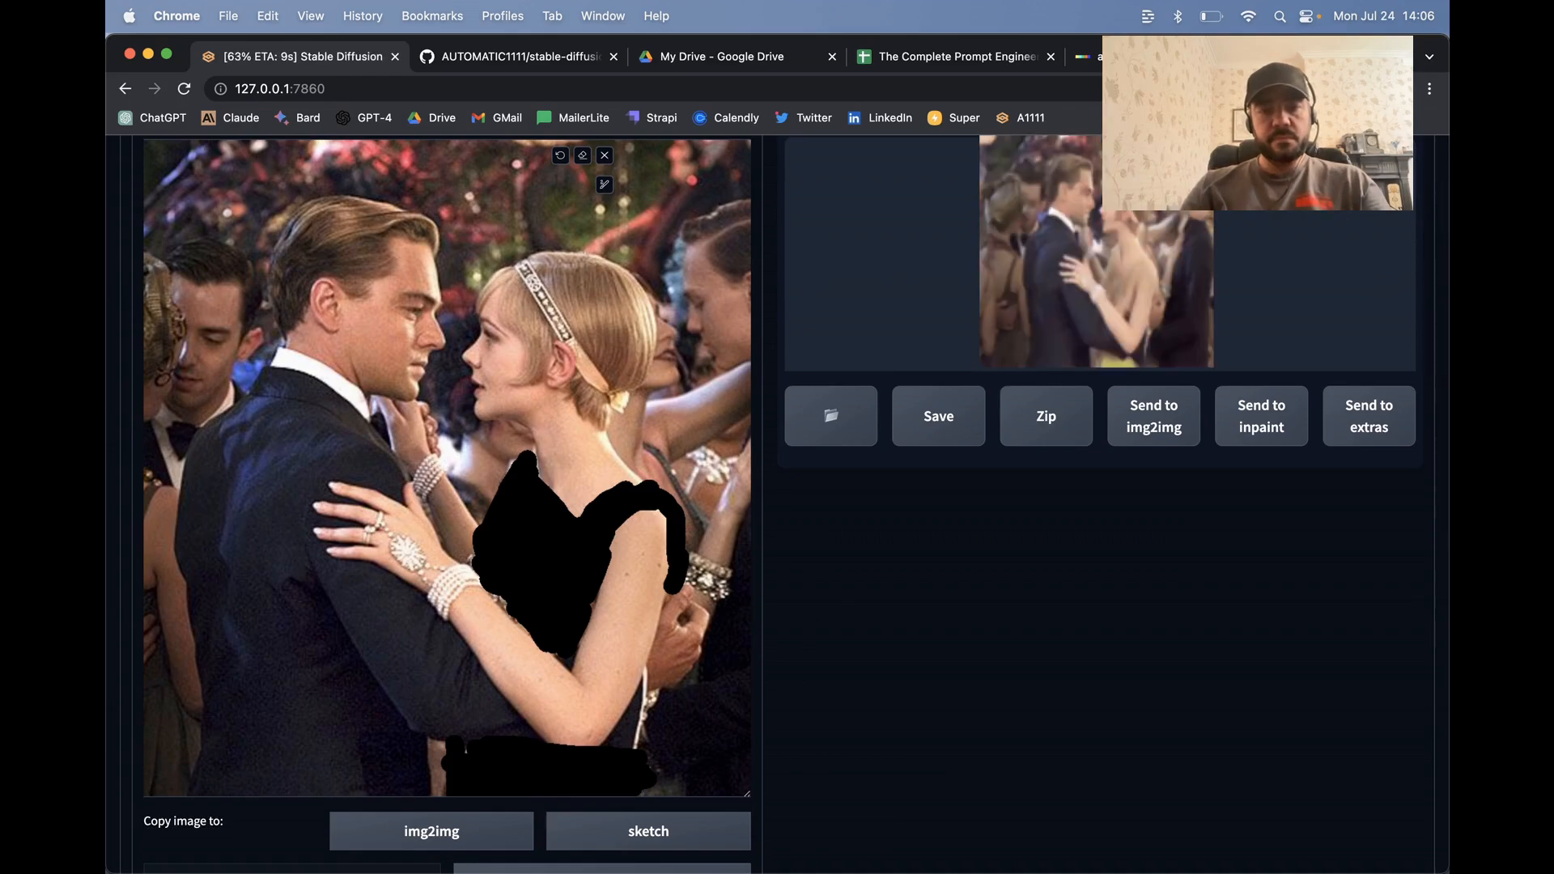
scroll(1168, 242, up, 2)
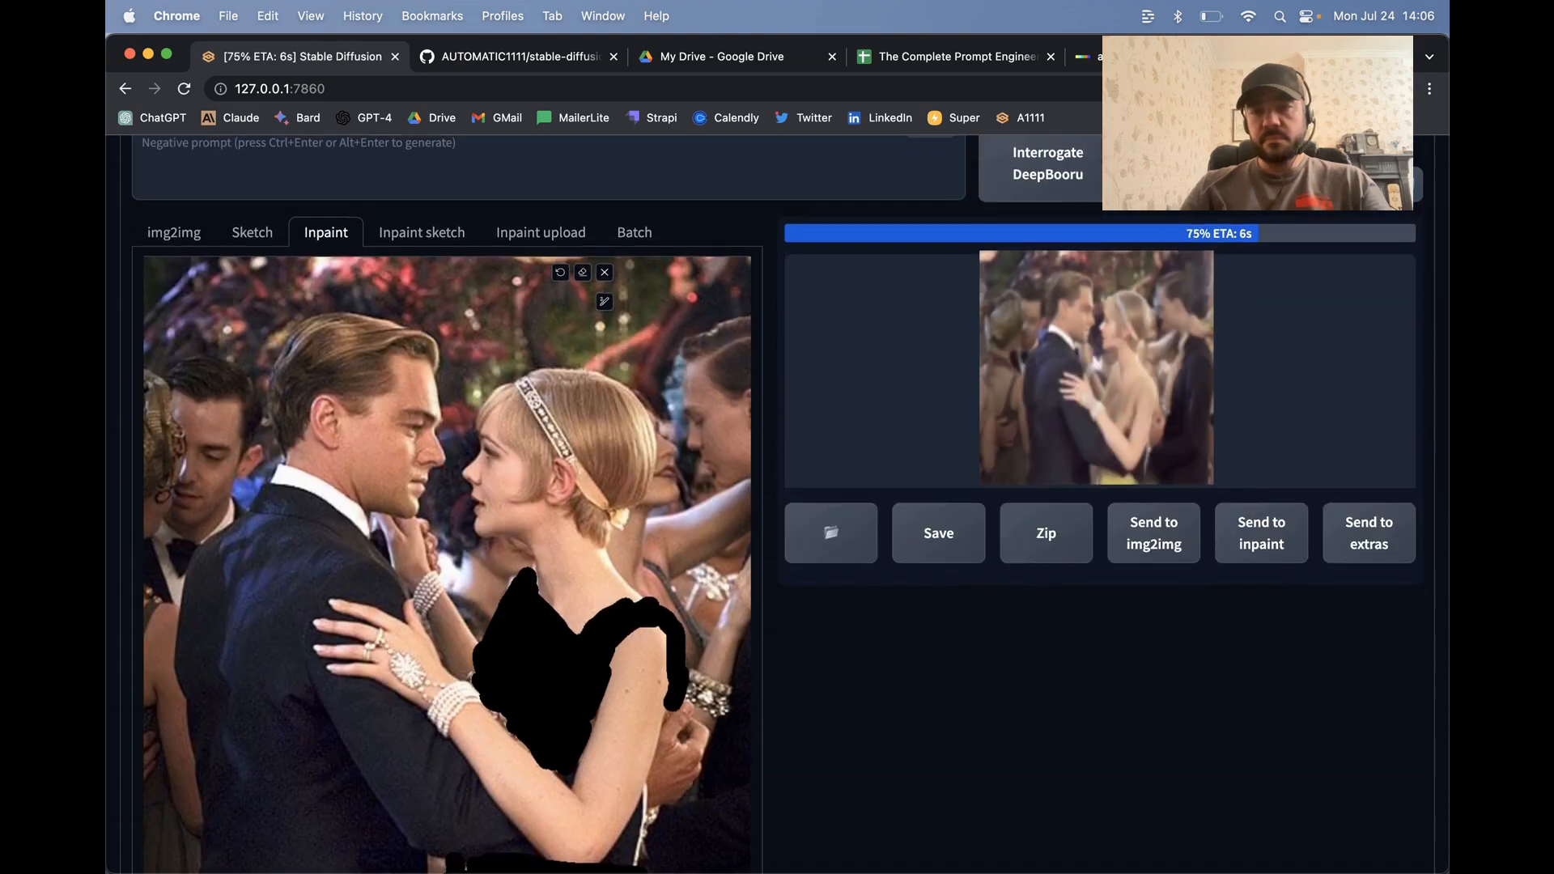
scroll(437, 408, down, 10)
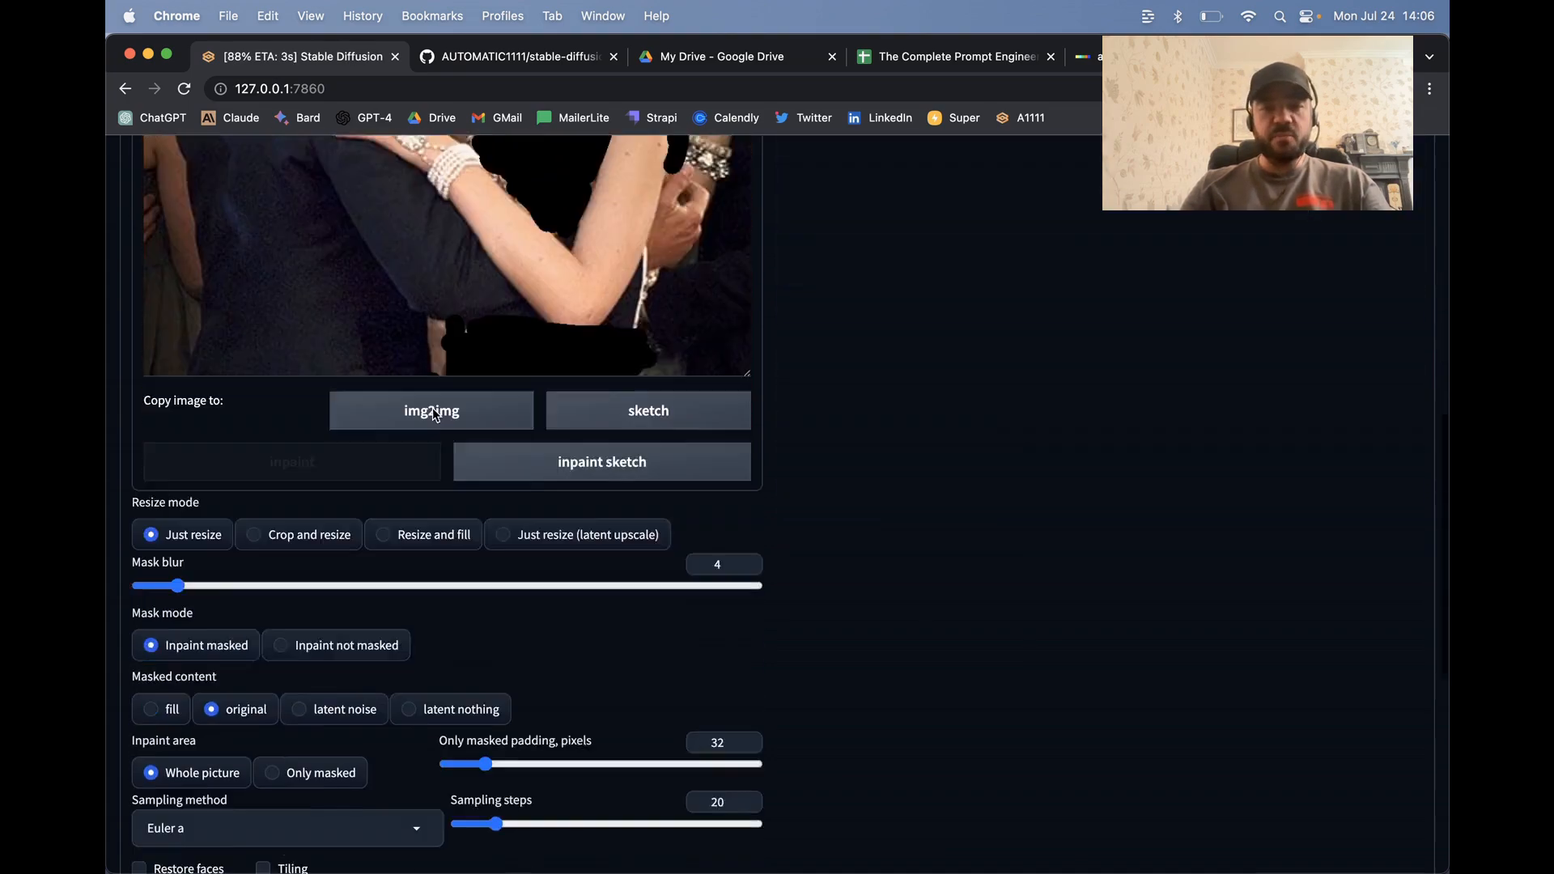
scroll(441, 437, down, 7)
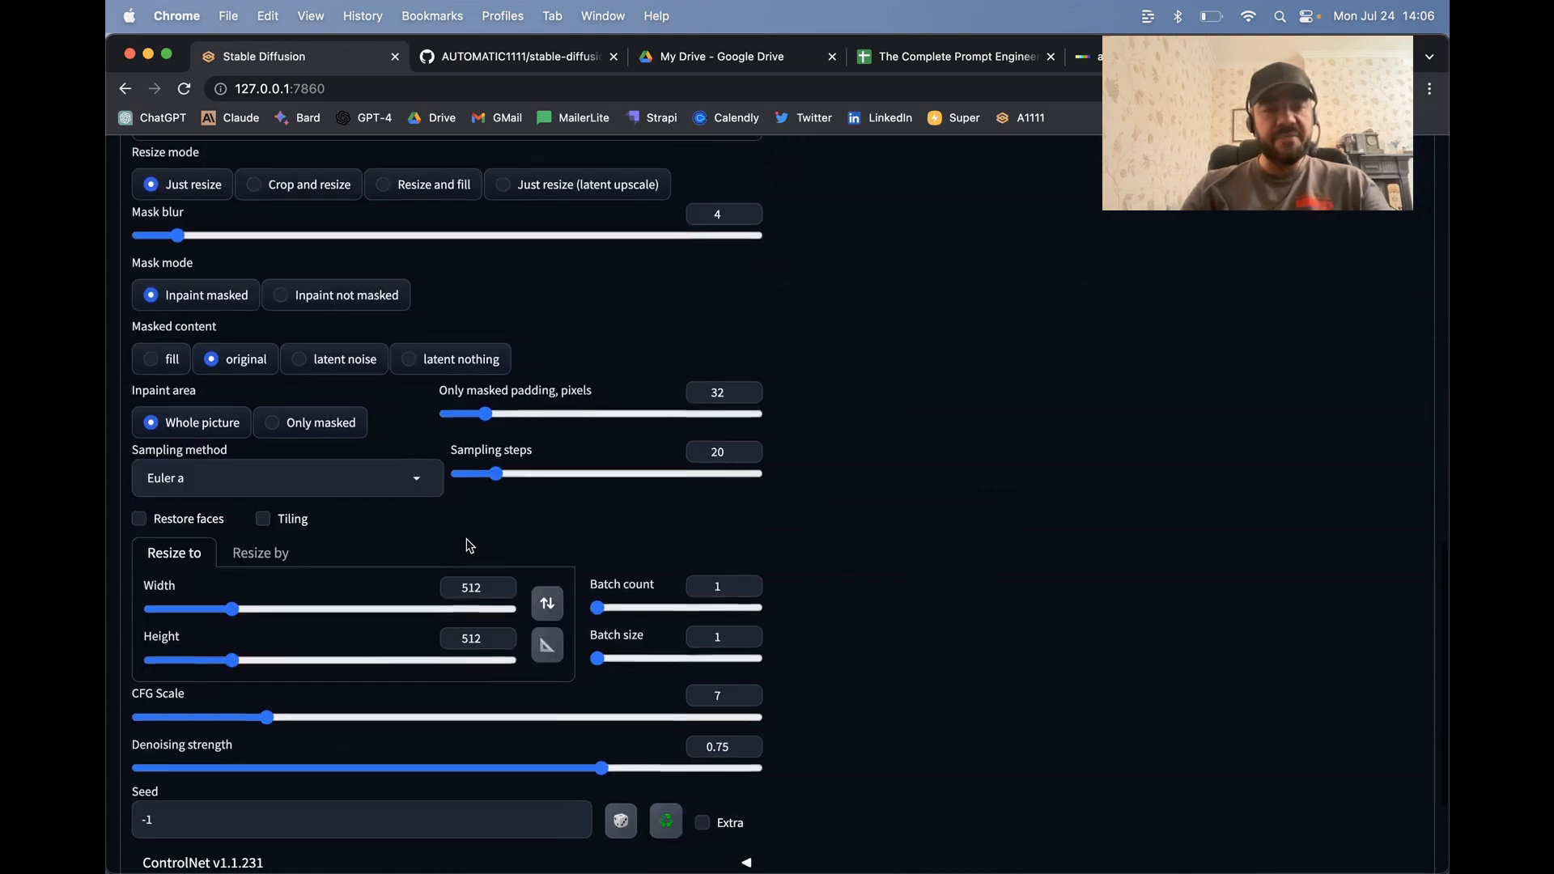
scroll(816, 510, up, 15)
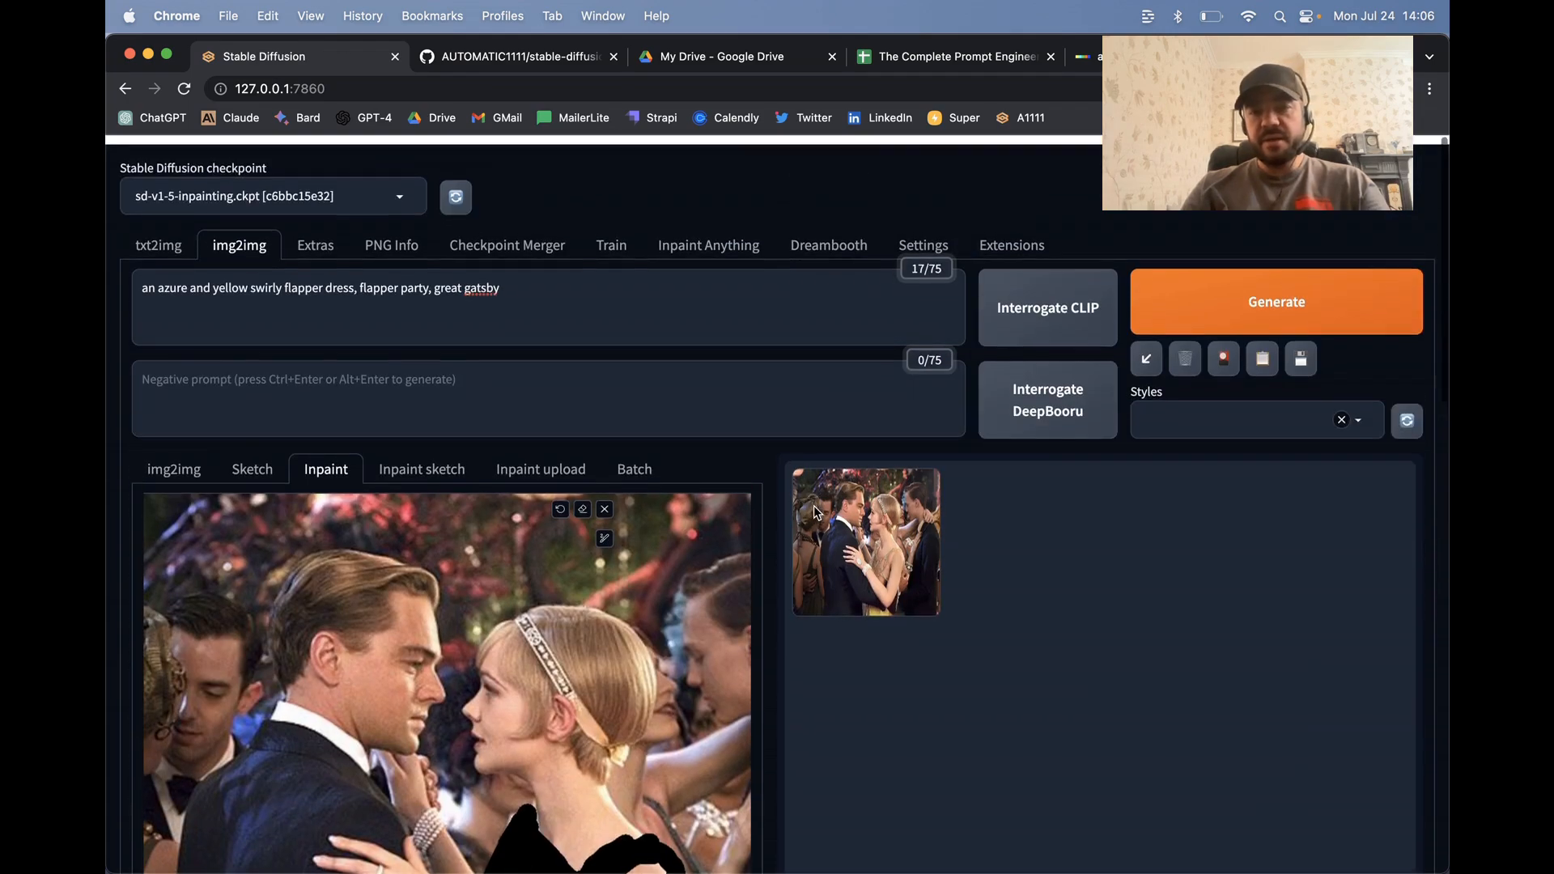
Examine the generated image at full size, then compare it with the masked source and its generation parameters
click(819, 514)
click(1123, 518)
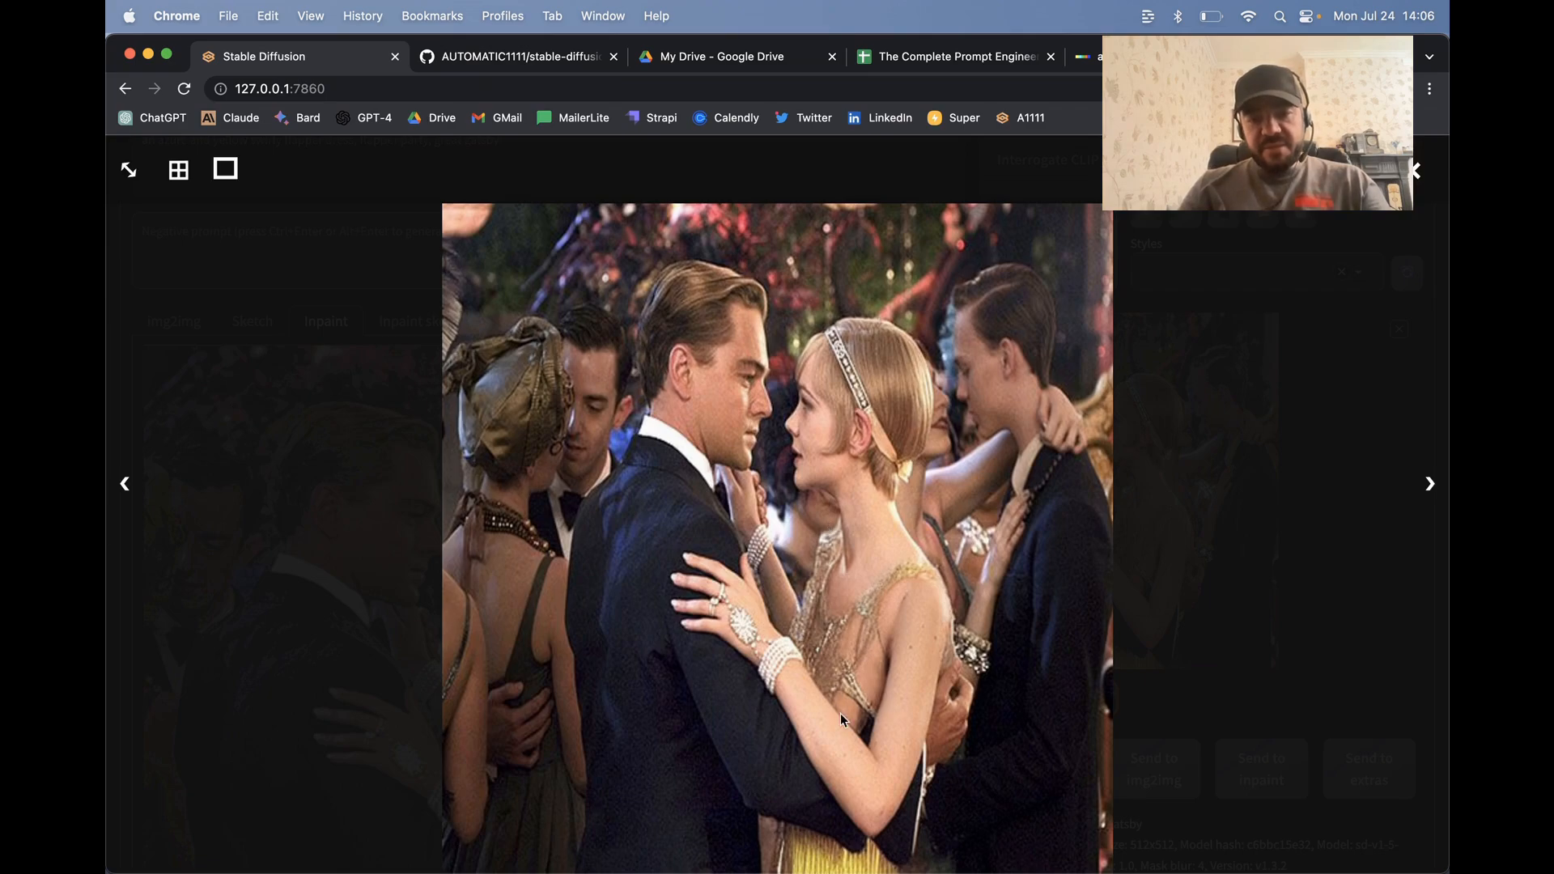
click(1414, 170)
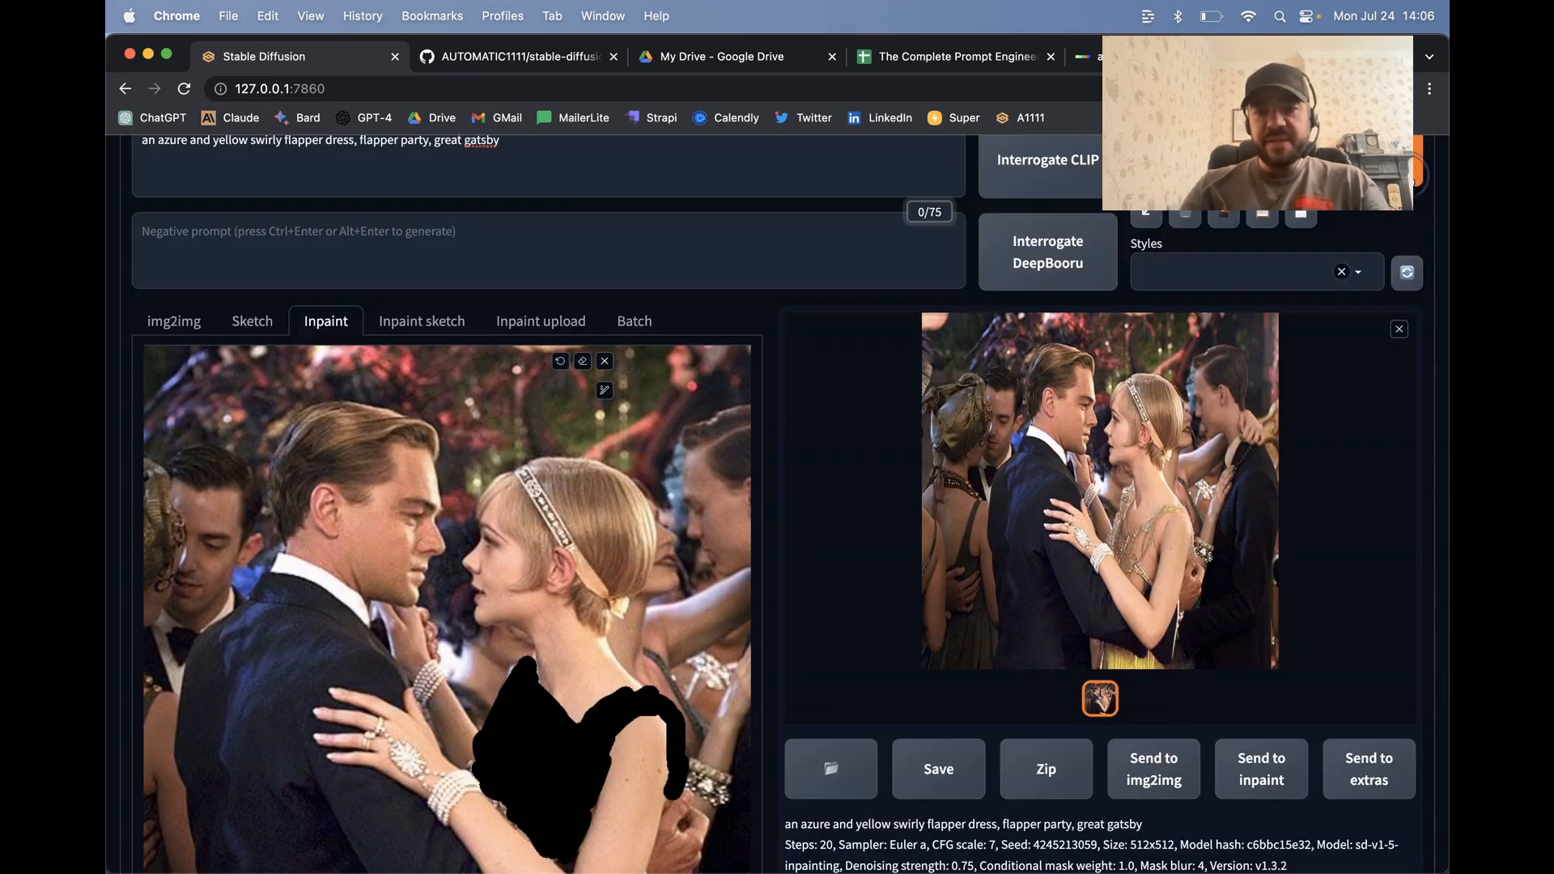
scroll(882, 568, down, 3)
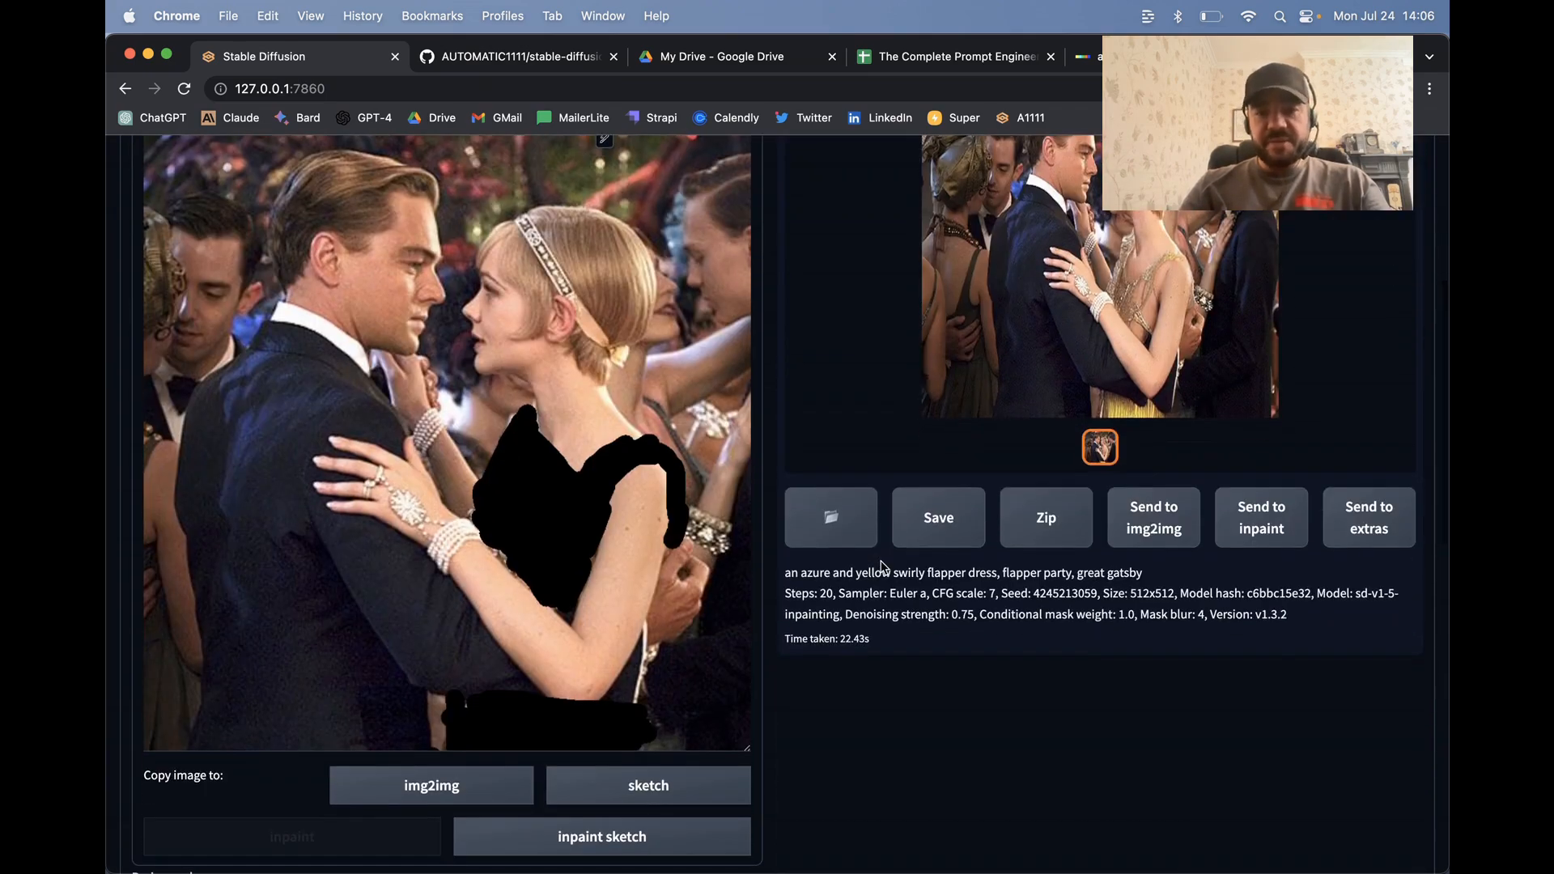
scroll(880, 566, down, 8)
scroll(877, 565, up, 12)
scroll(211, 342, down, 10)
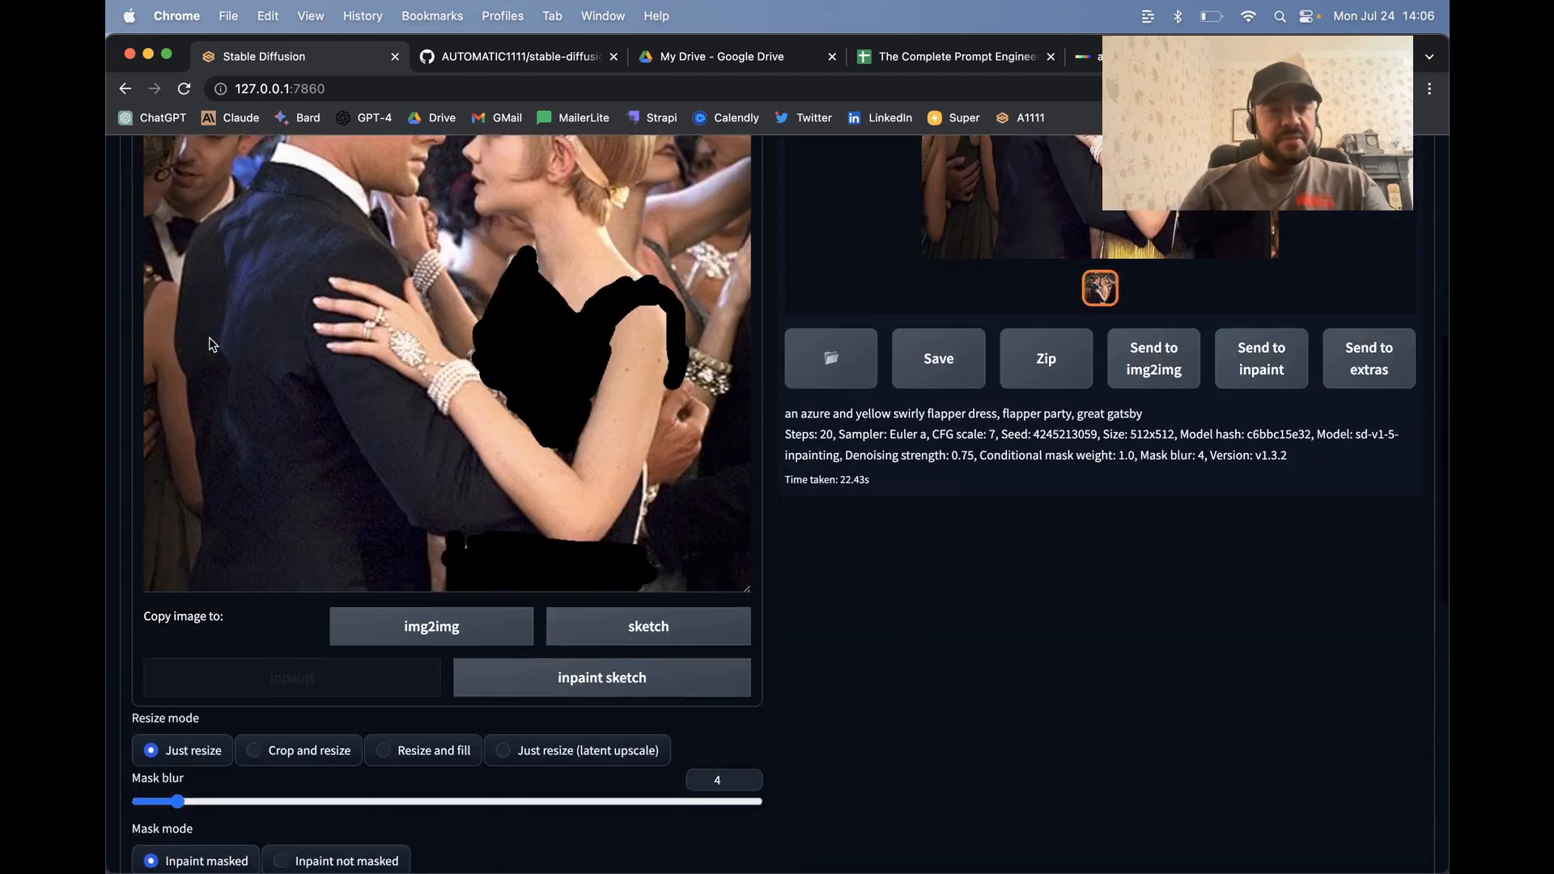
scroll(210, 342, up, 8)
scroll(149, 240, up, 2)
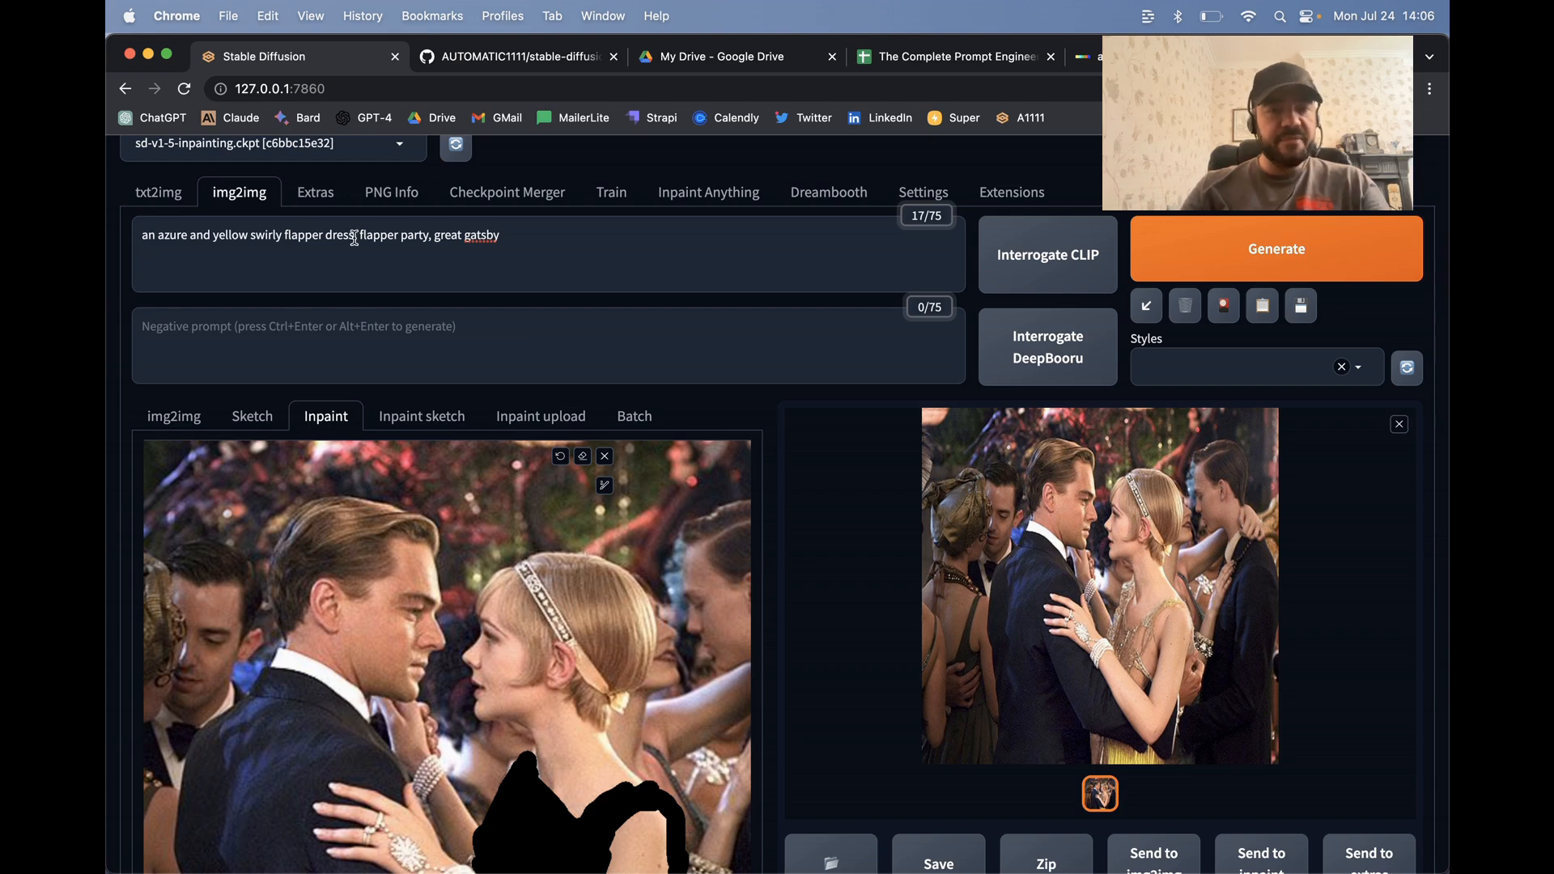
Emphasize the phrase "an azure and yellow swirly flapper dress" in the prompt with a weight of 1.2
drag(355, 238, 109, 244)
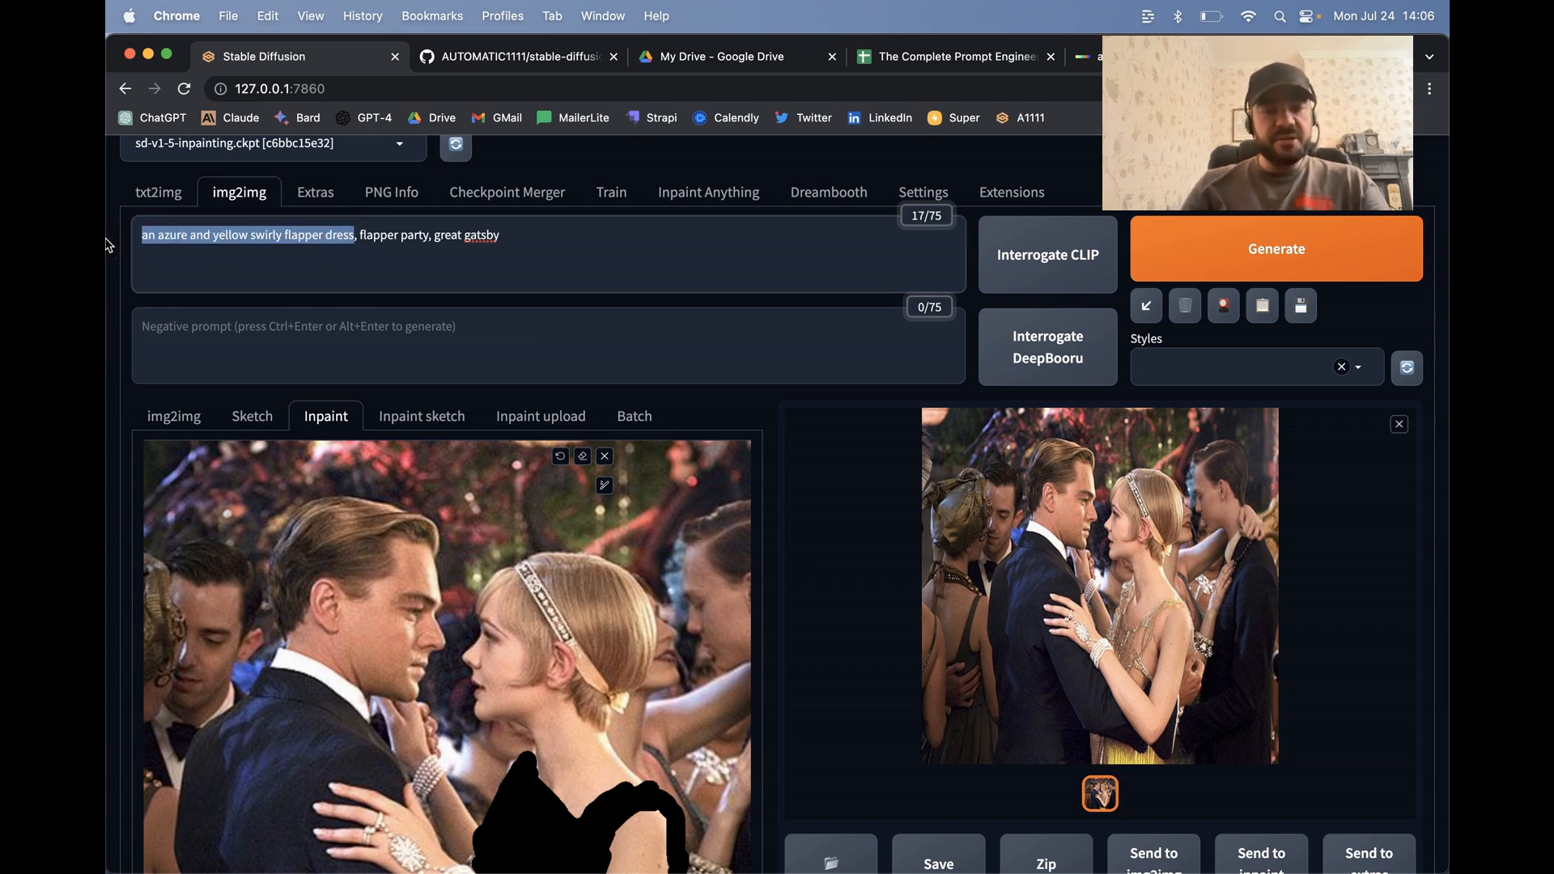
key(ctrl+Up)
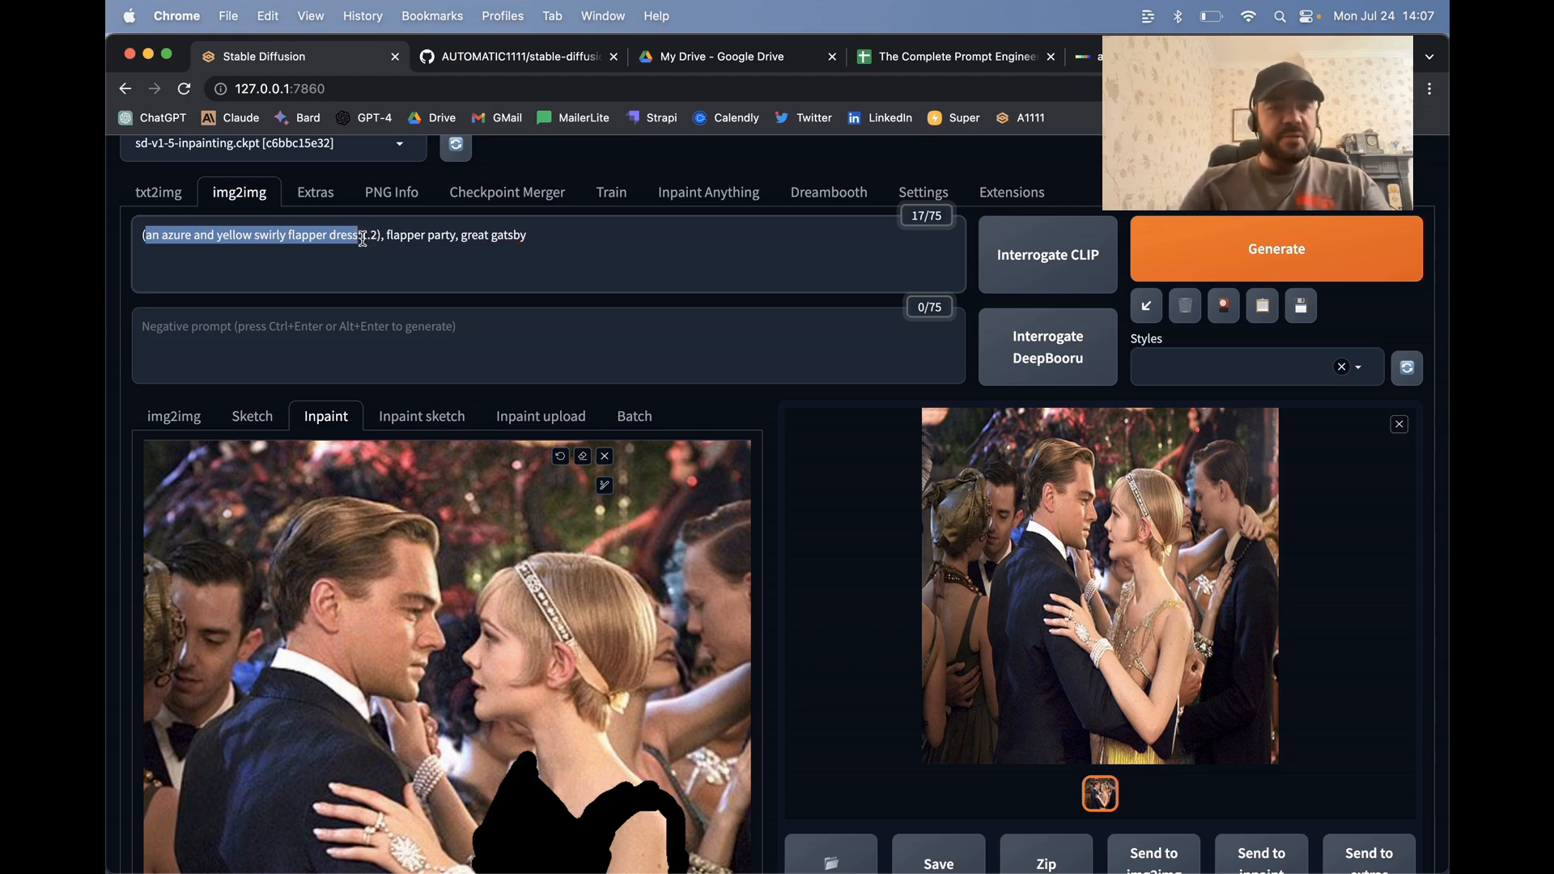
click(362, 240)
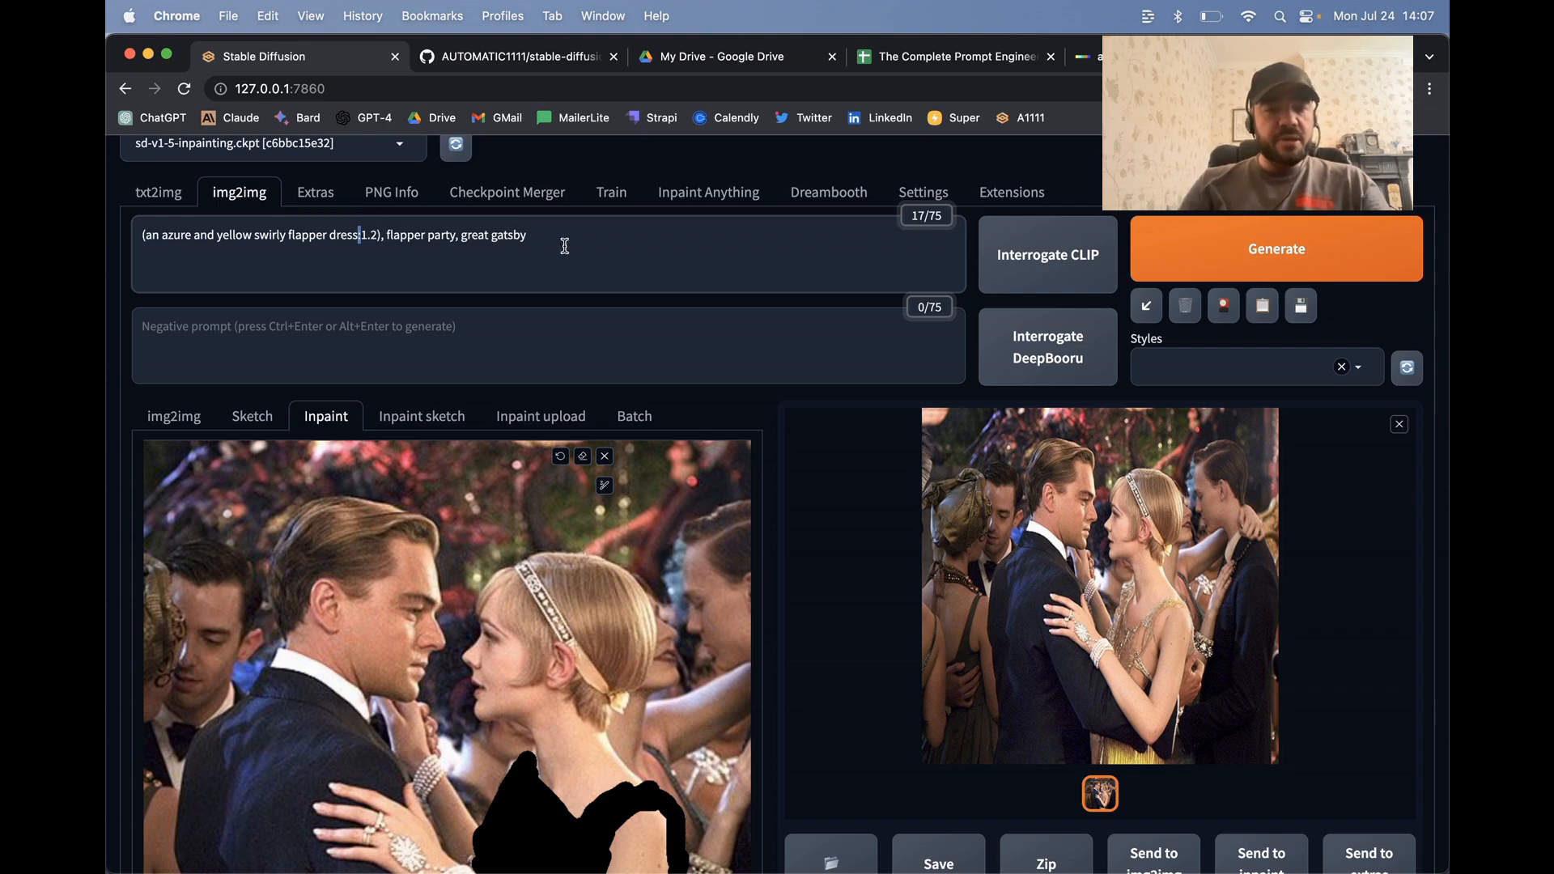
Extend the inpaint mask along the bodice's edge next to the woman's pearl bracelet and forearm
scroll(490, 386, down, 10)
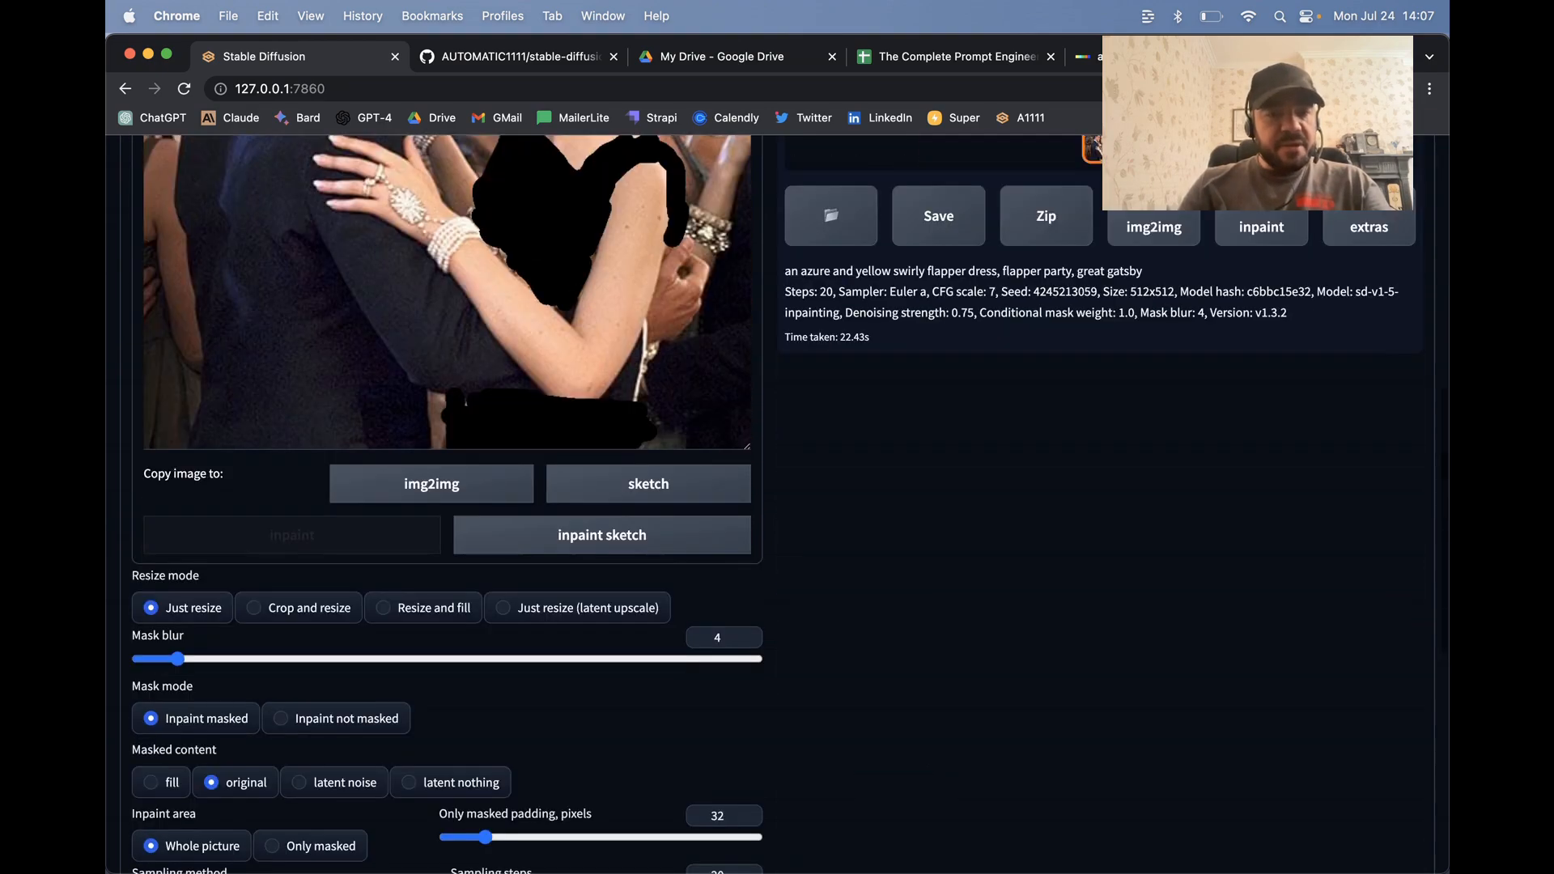
scroll(502, 305, up, 2)
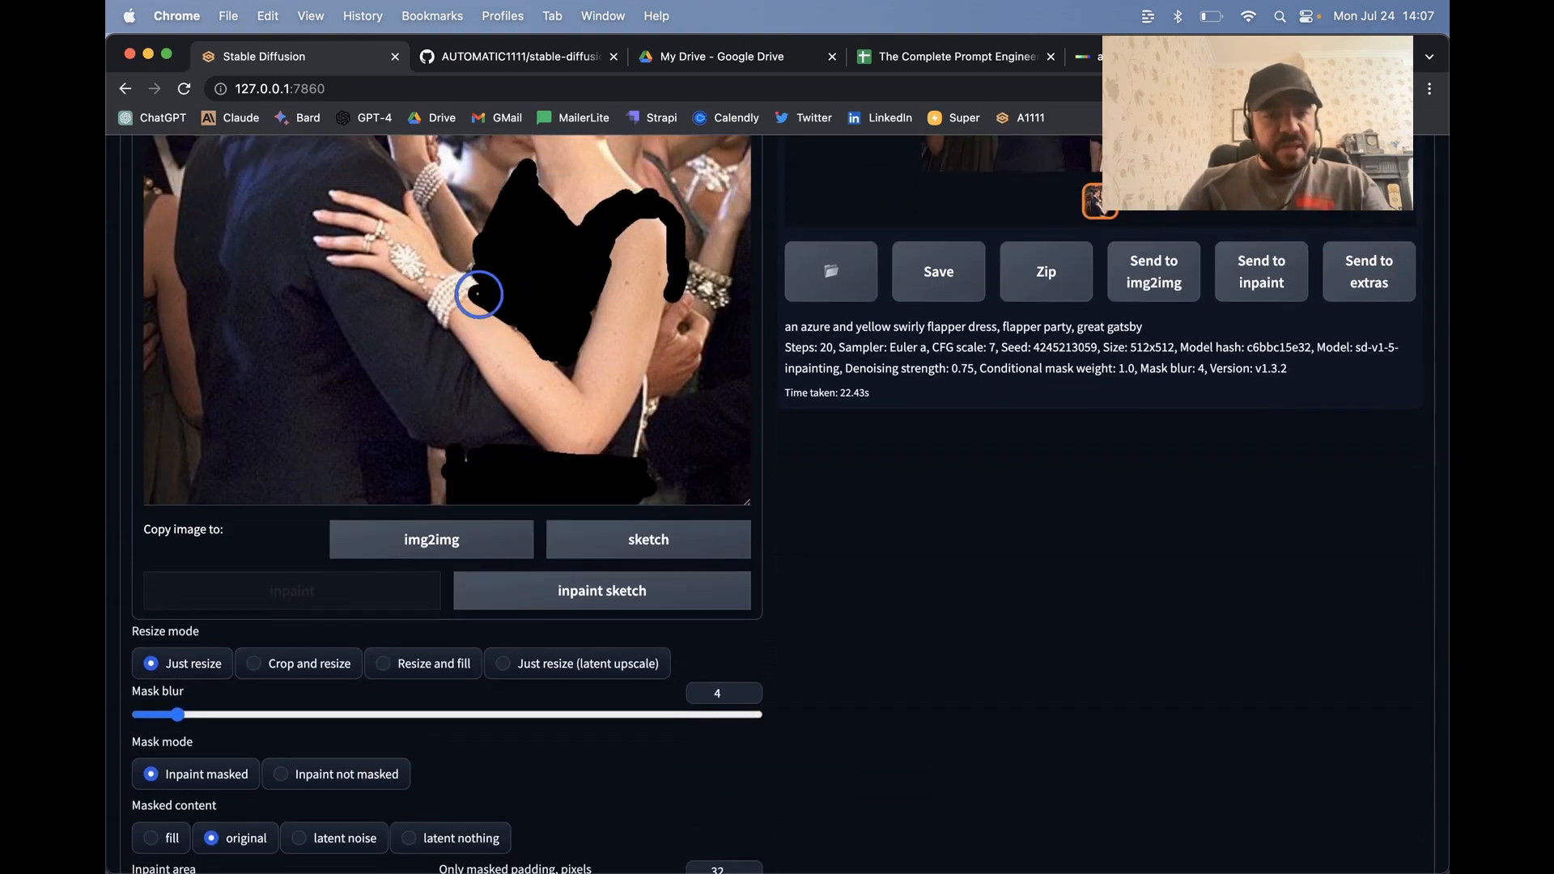
mouse_move(478, 294)
mouse_down()
mouse_move(506, 319)
mouse_move(469, 267)
mouse_move(564, 356)
mouse_move(517, 323)
mouse_move(562, 346)
mouse_up()
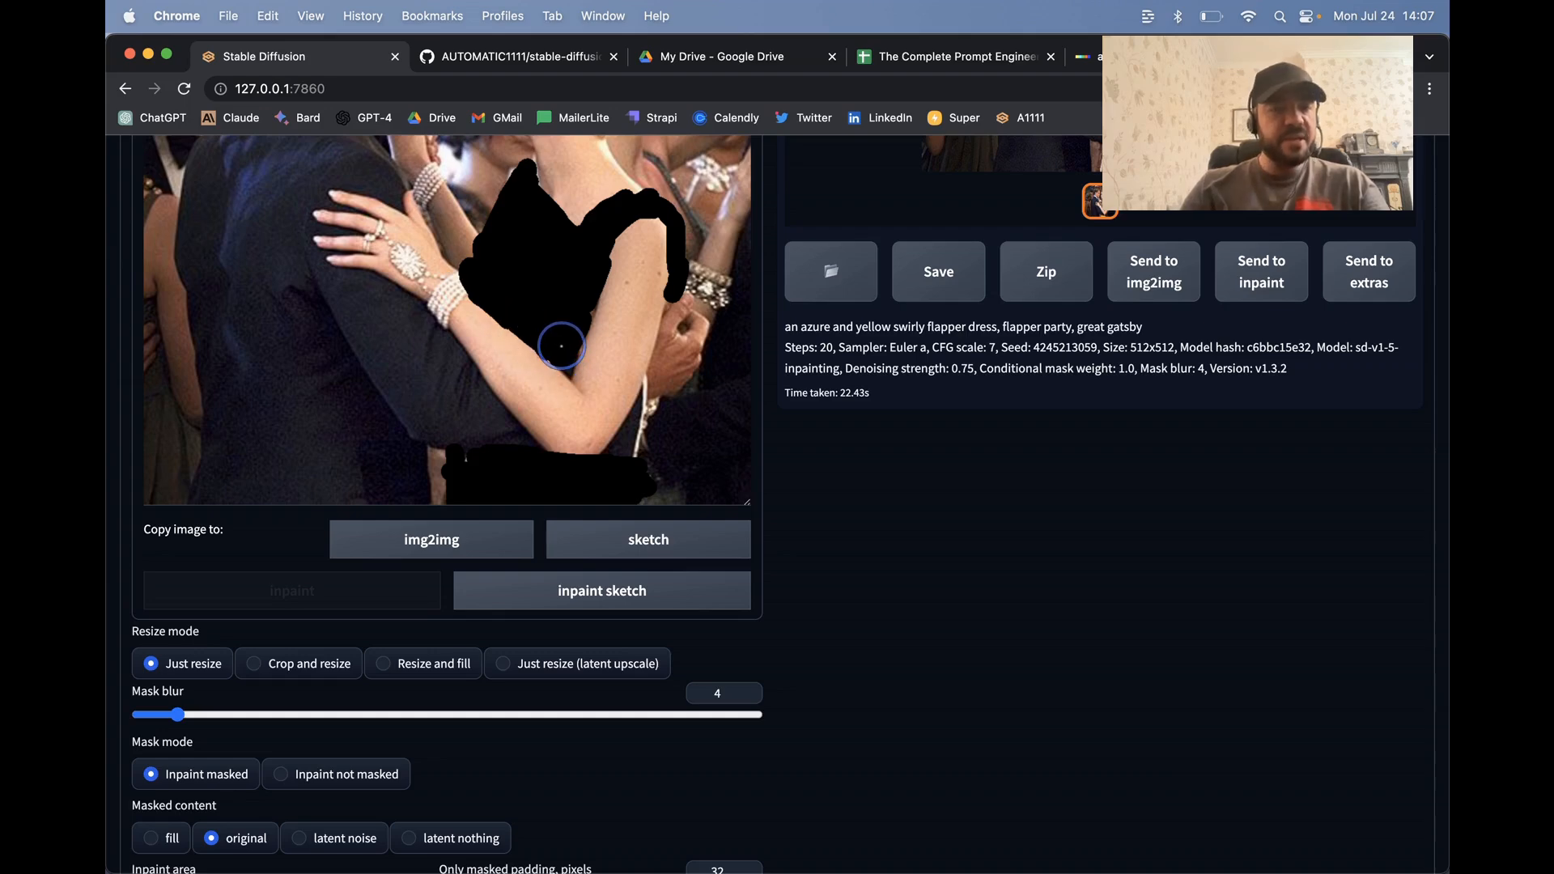
scroll(493, 307, down, 10)
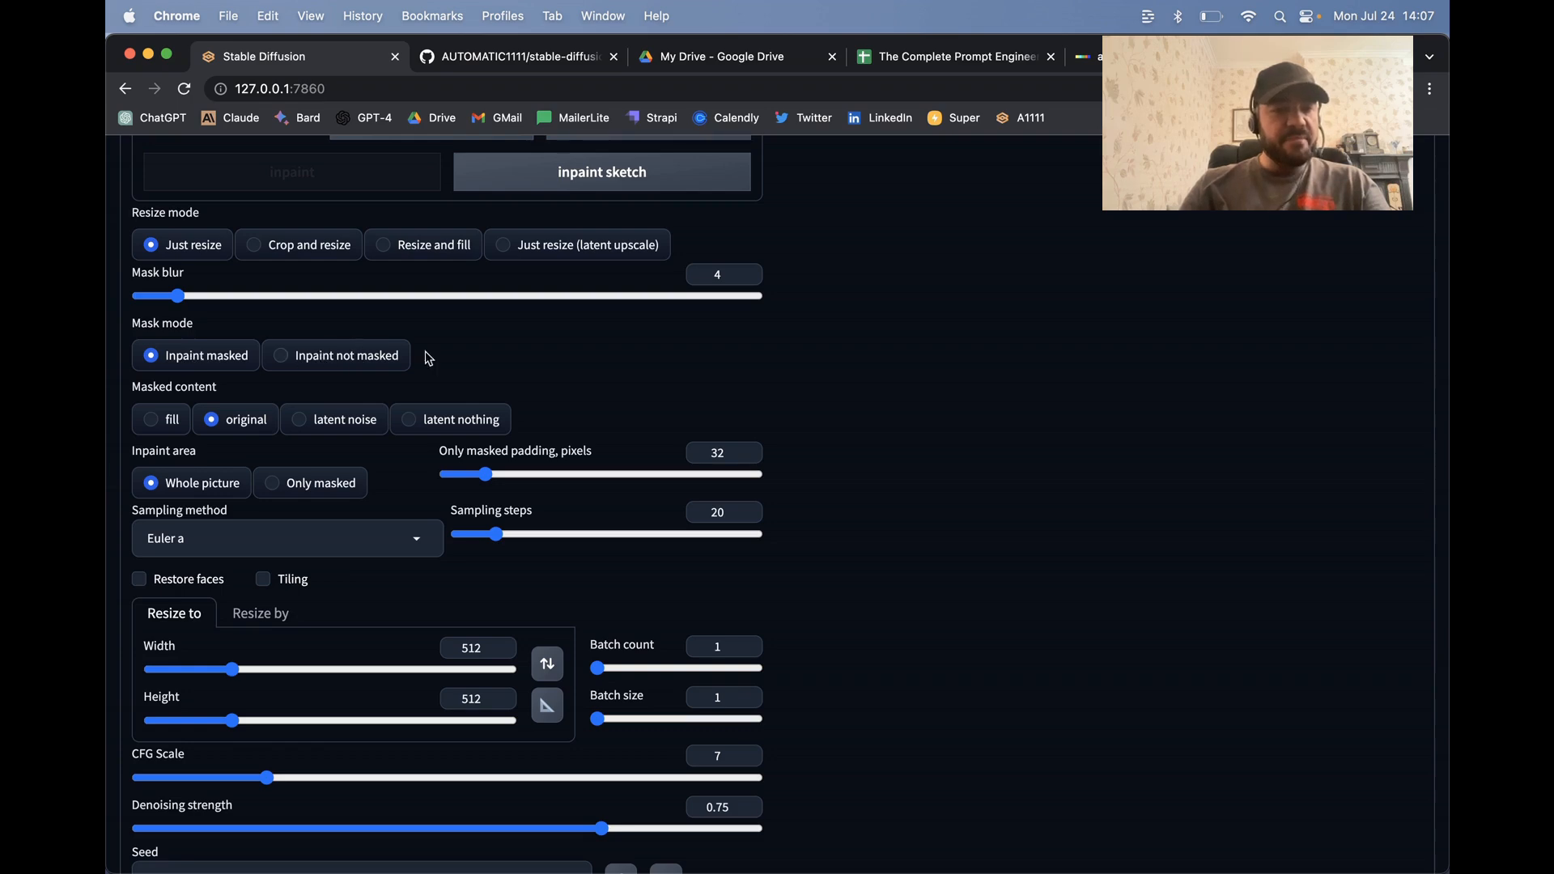
Review the mask mode, masked content and inpaint area options against the masked source image
scroll(429, 358, up, 13)
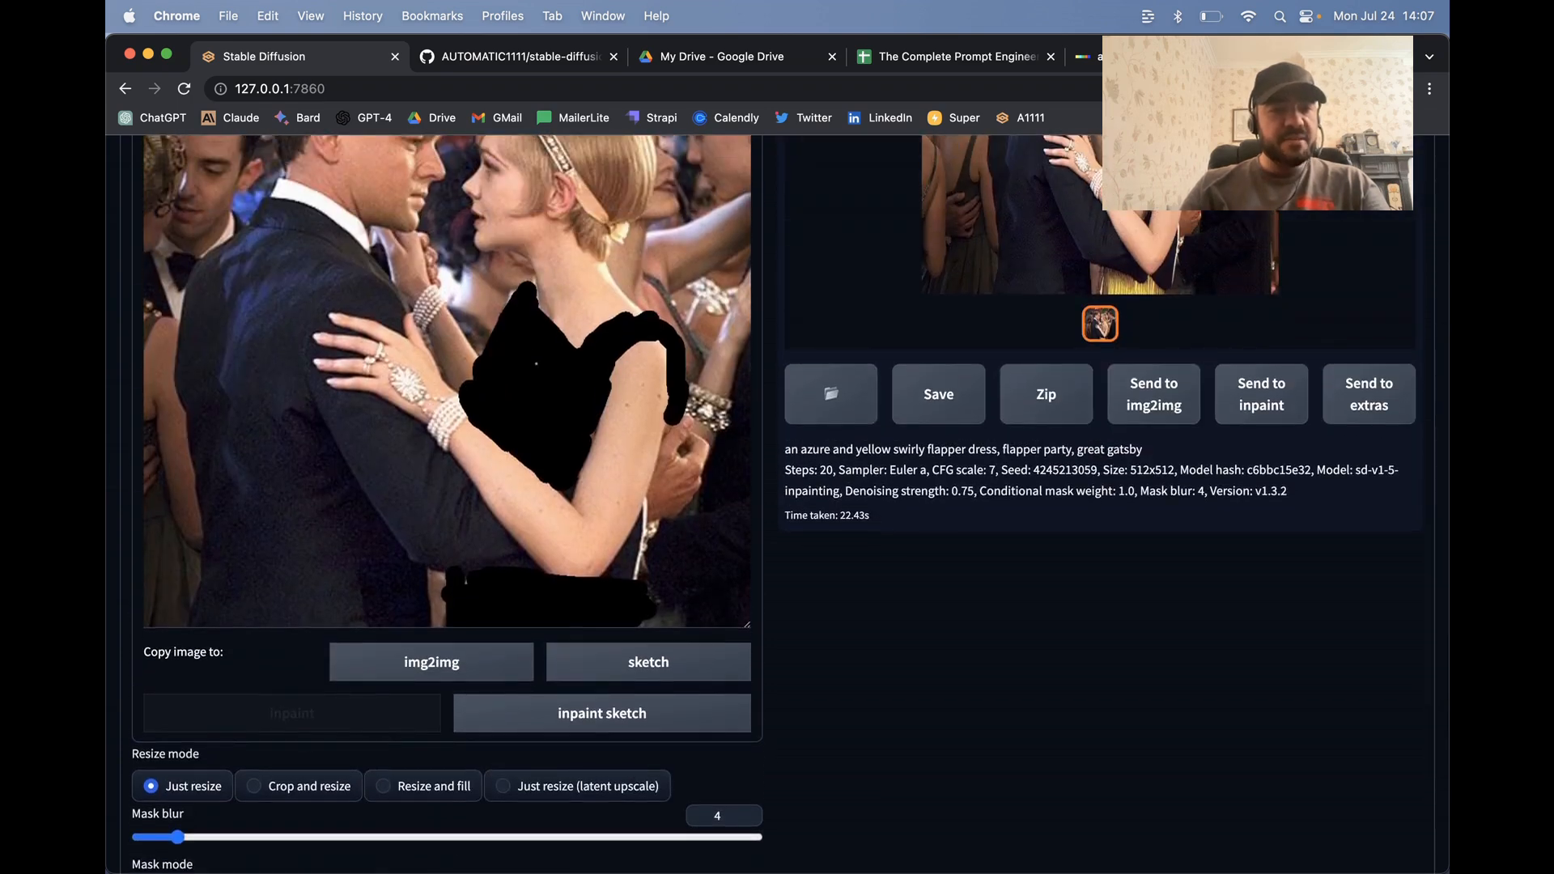
scroll(536, 363, down, 1)
scroll(582, 453, up, 4)
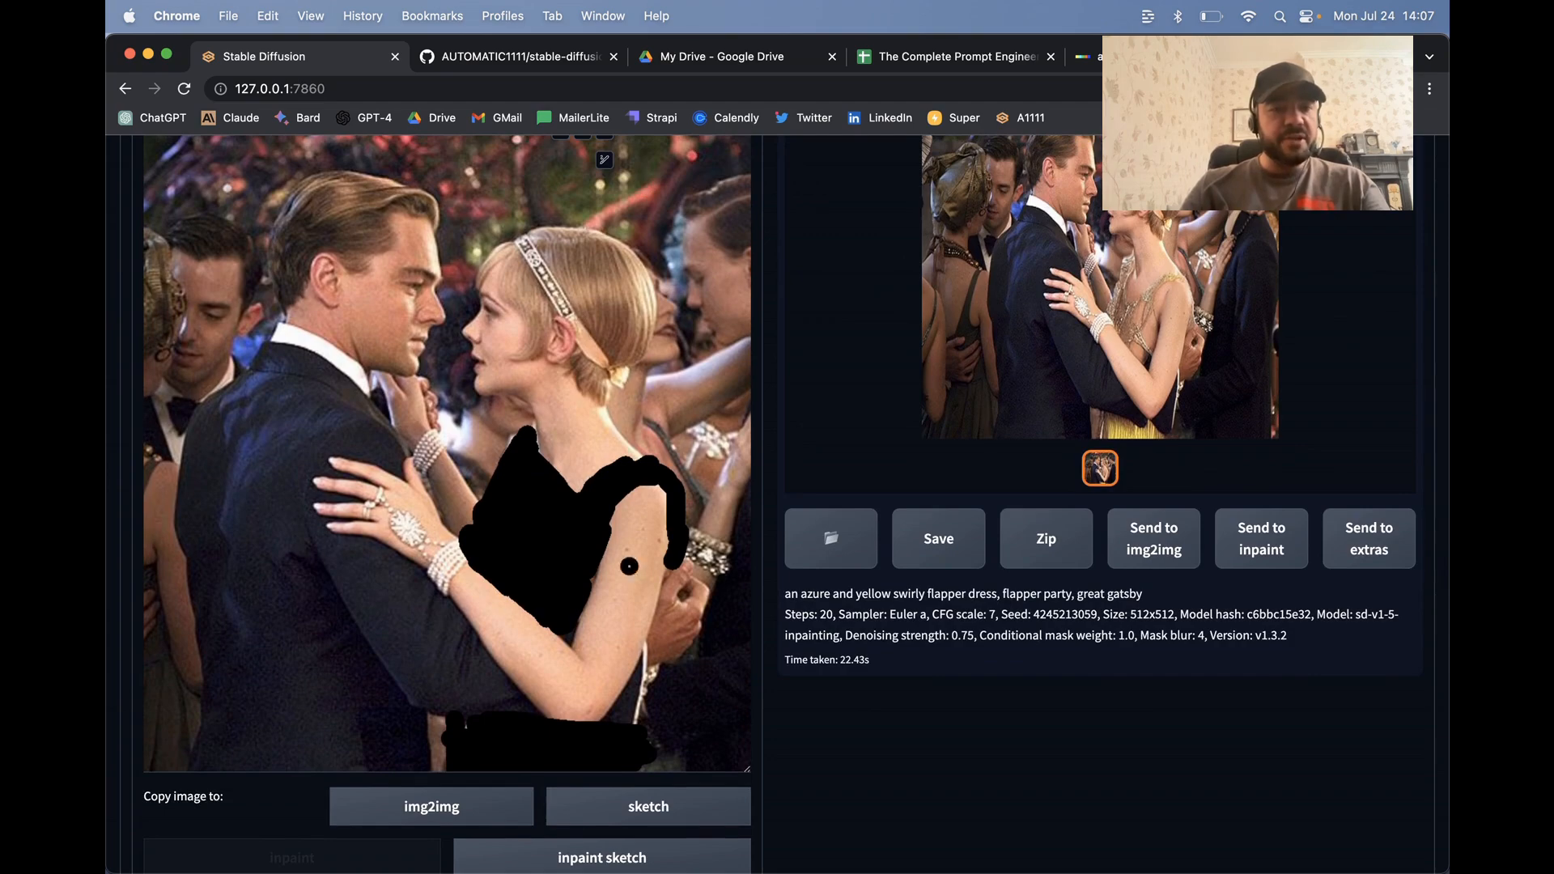
scroll(413, 538, down, 20)
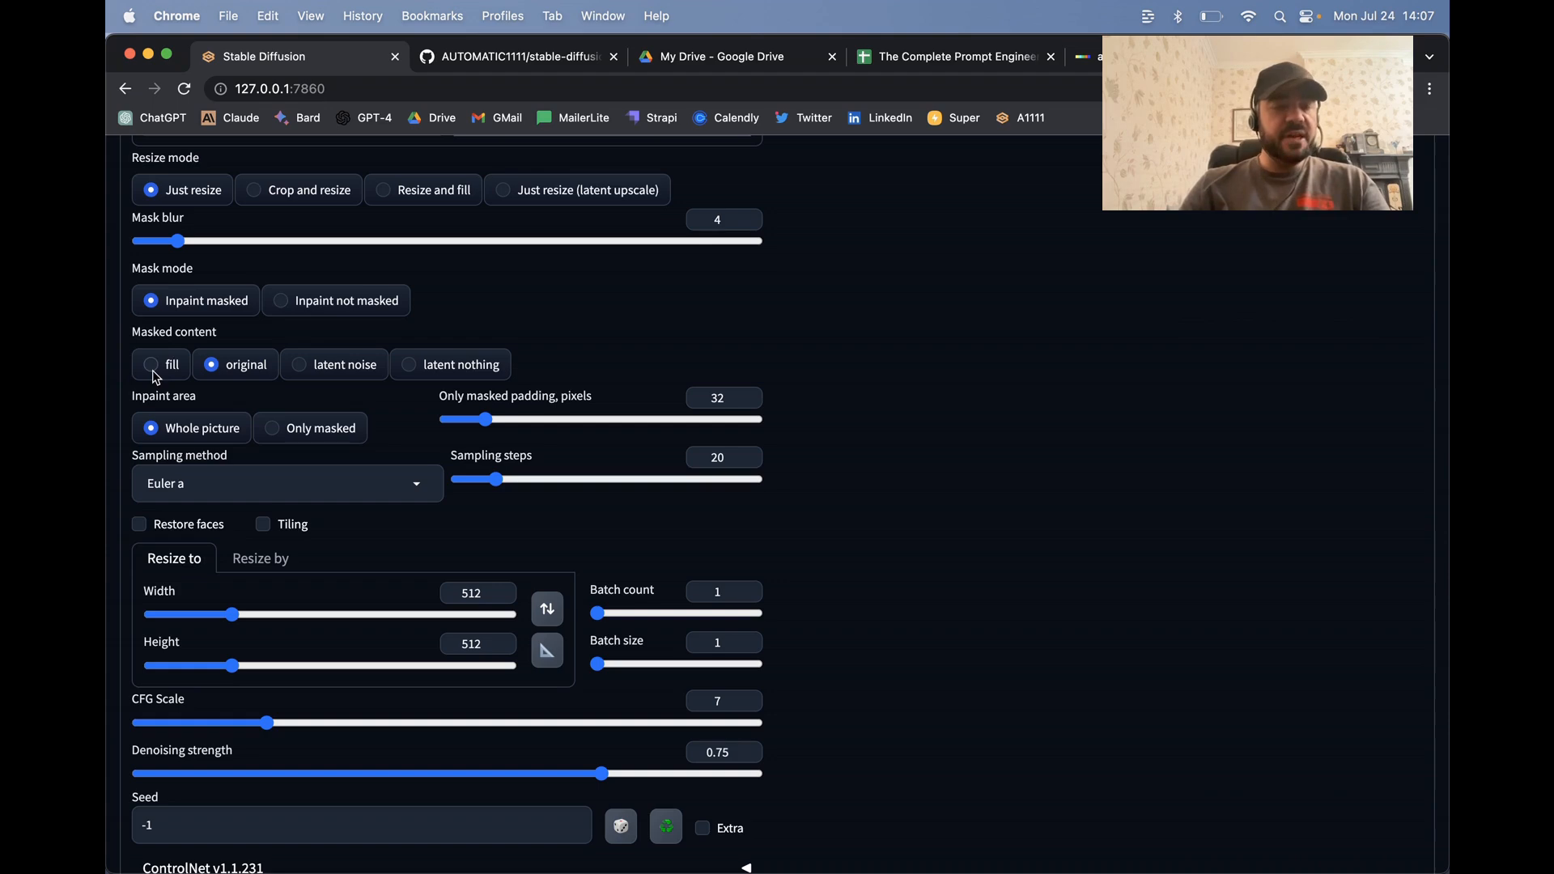
scroll(403, 322, up, 8)
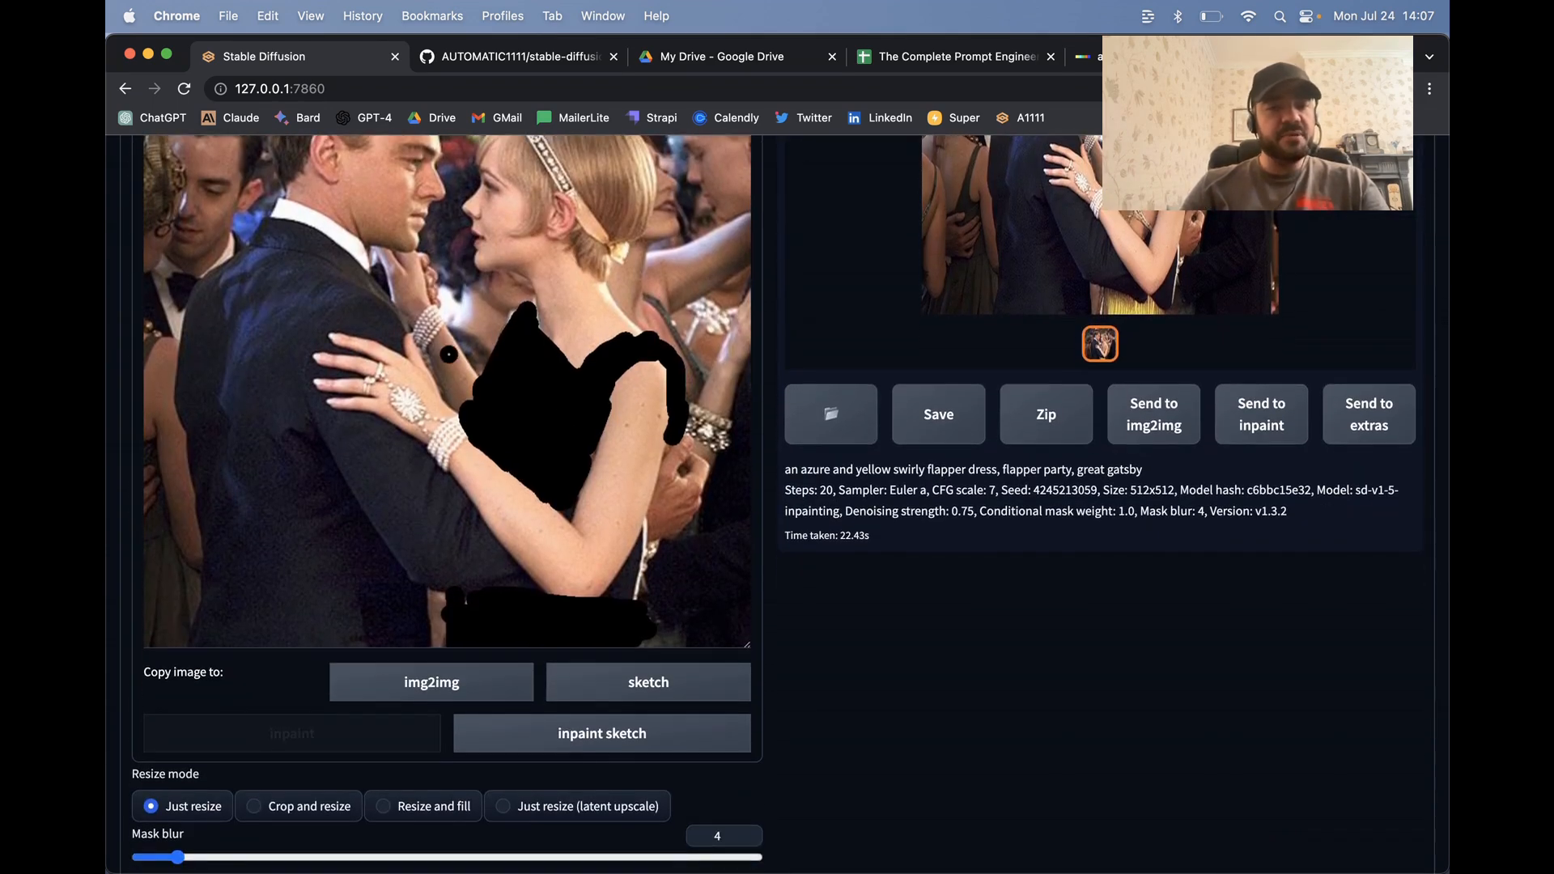
scroll(329, 445, down, 10)
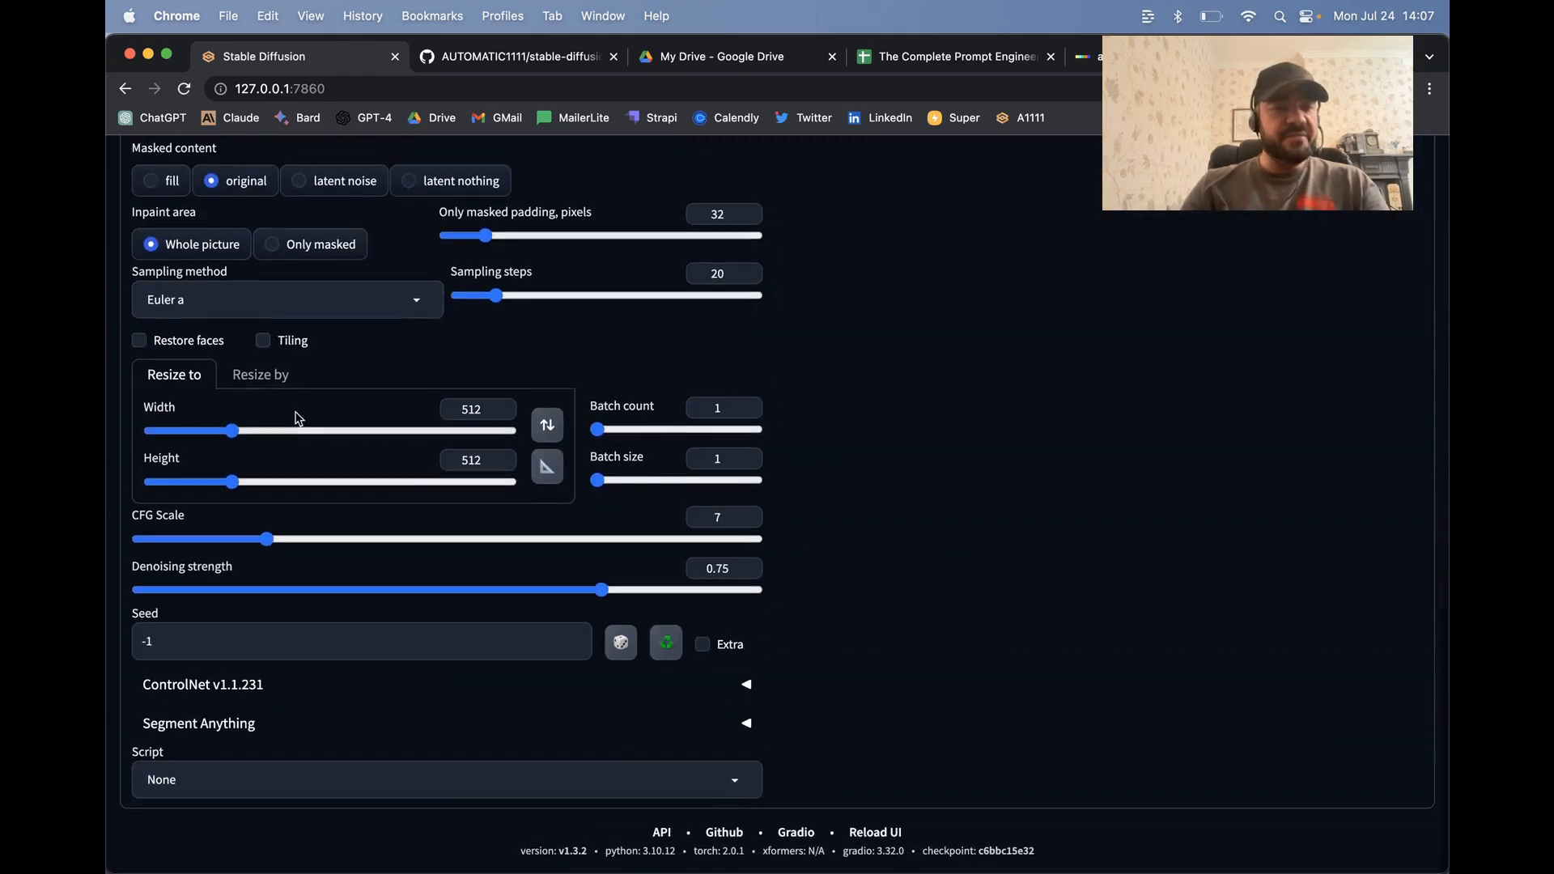
scroll(306, 436, up, 1)
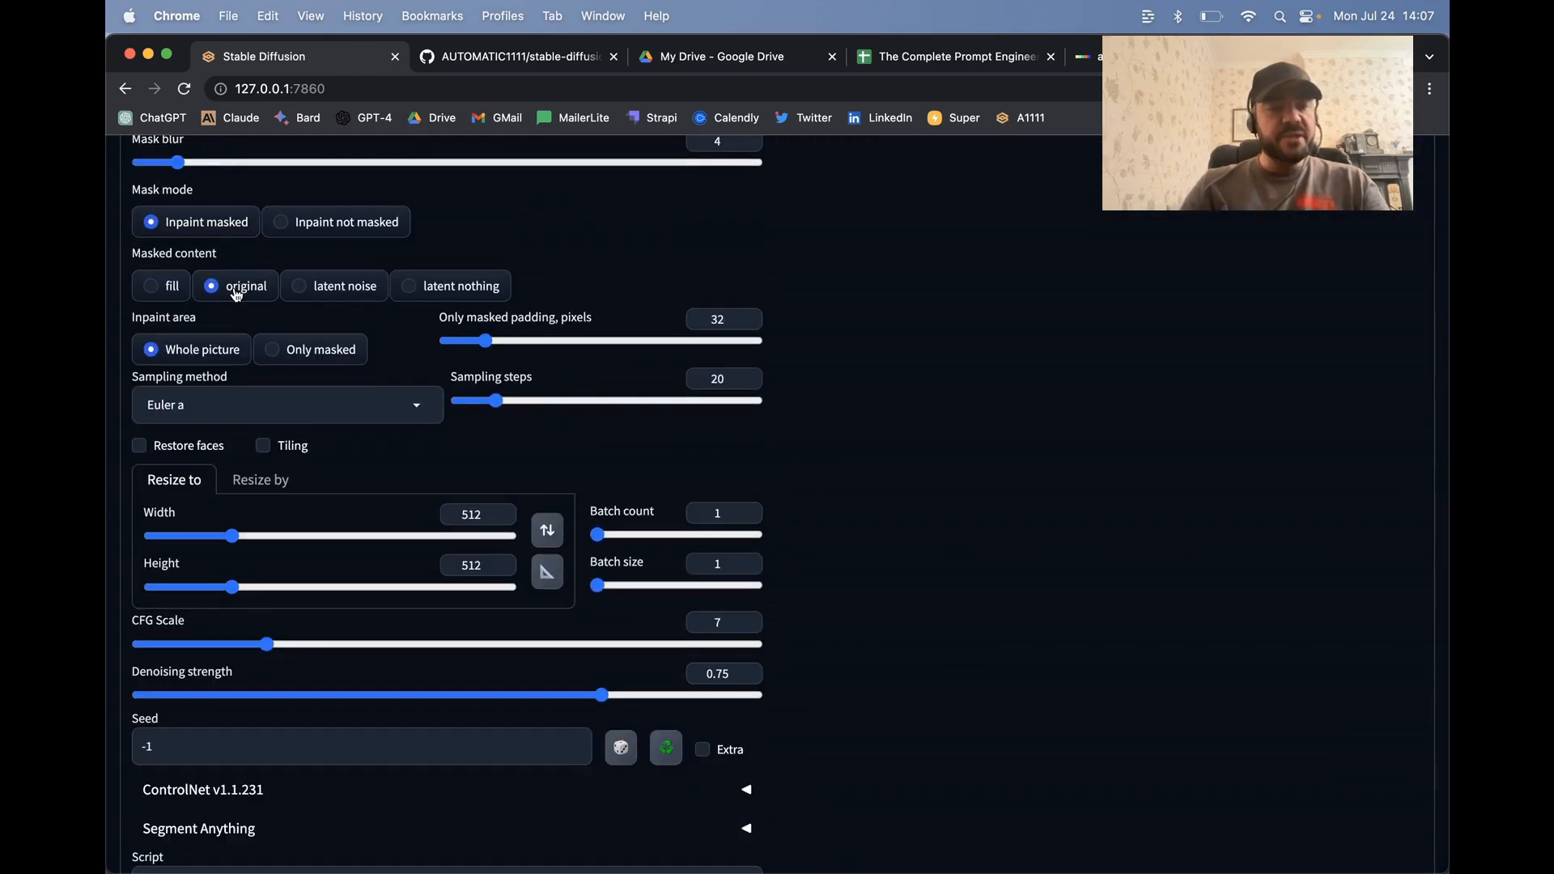
scroll(368, 290, up, 10)
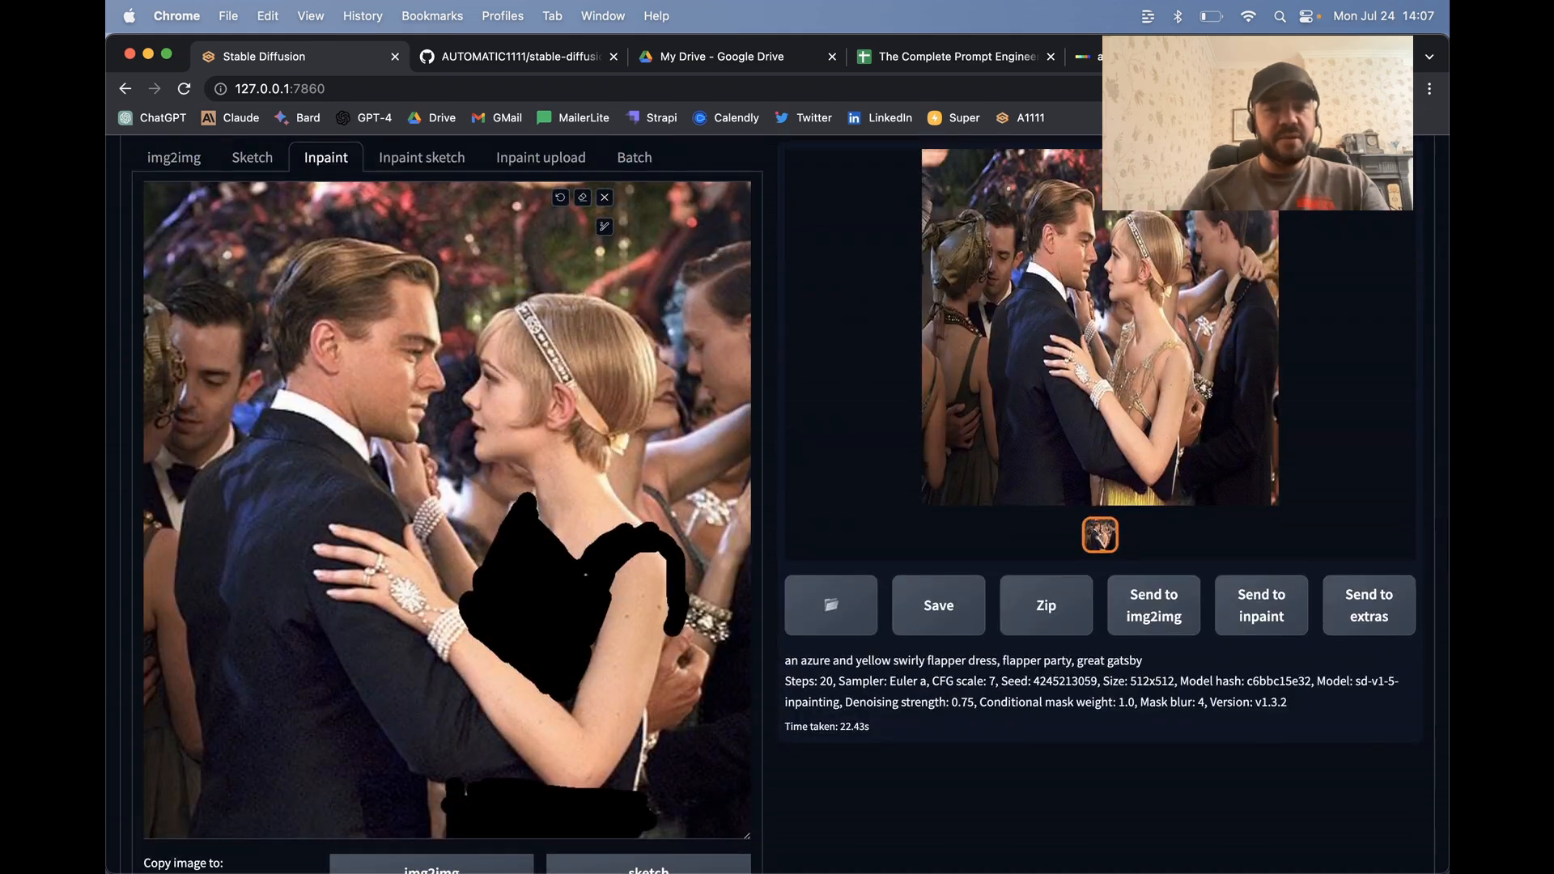
scroll(440, 566, down, 10)
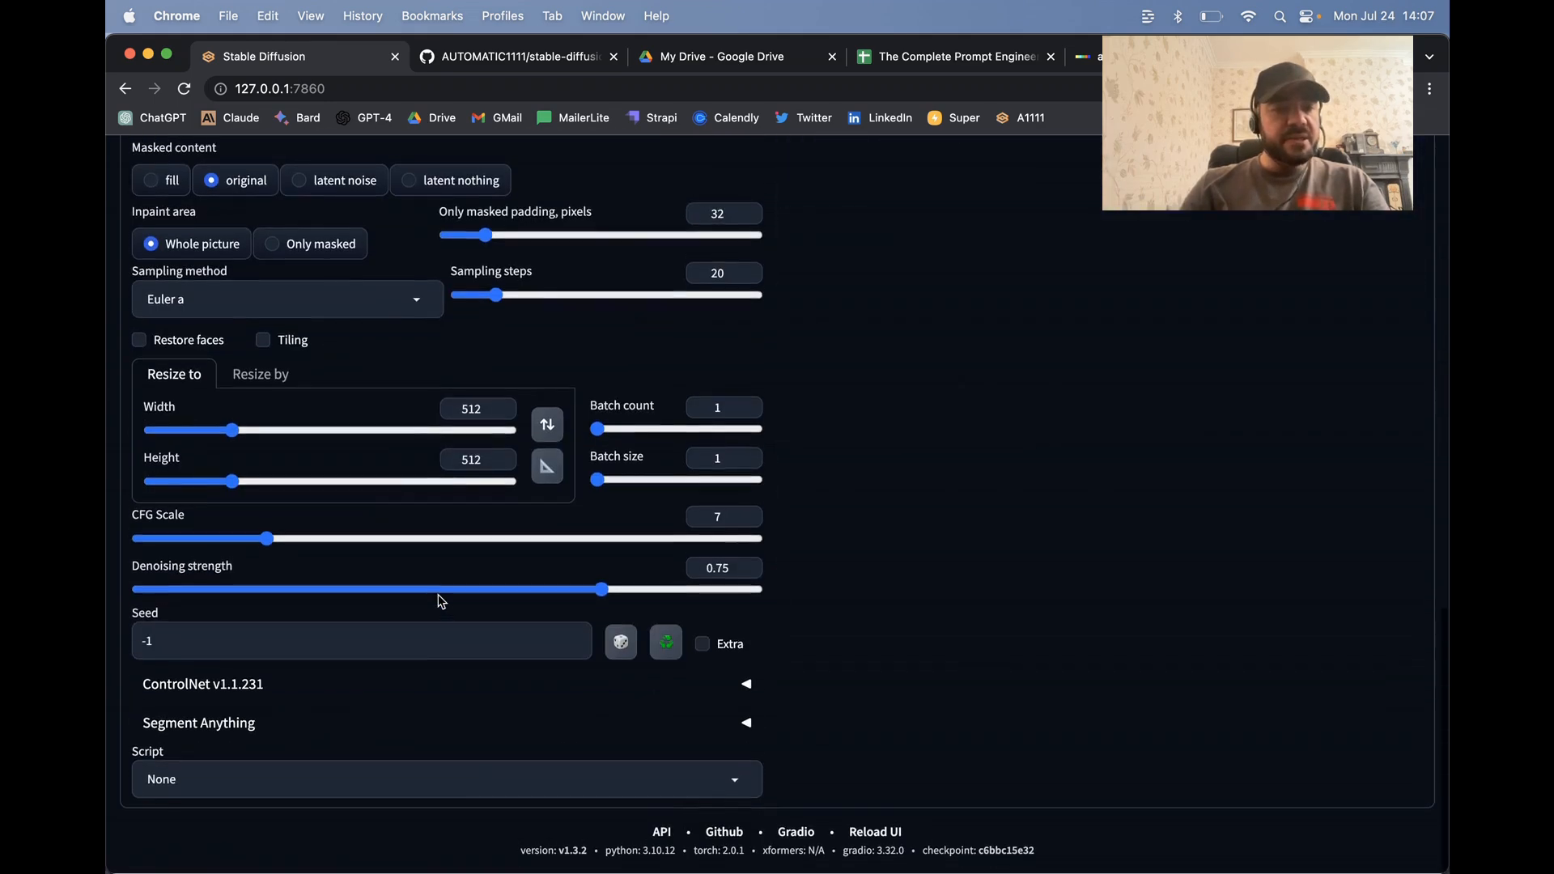
scroll(431, 327, up, 1)
scroll(431, 327, up, 1)
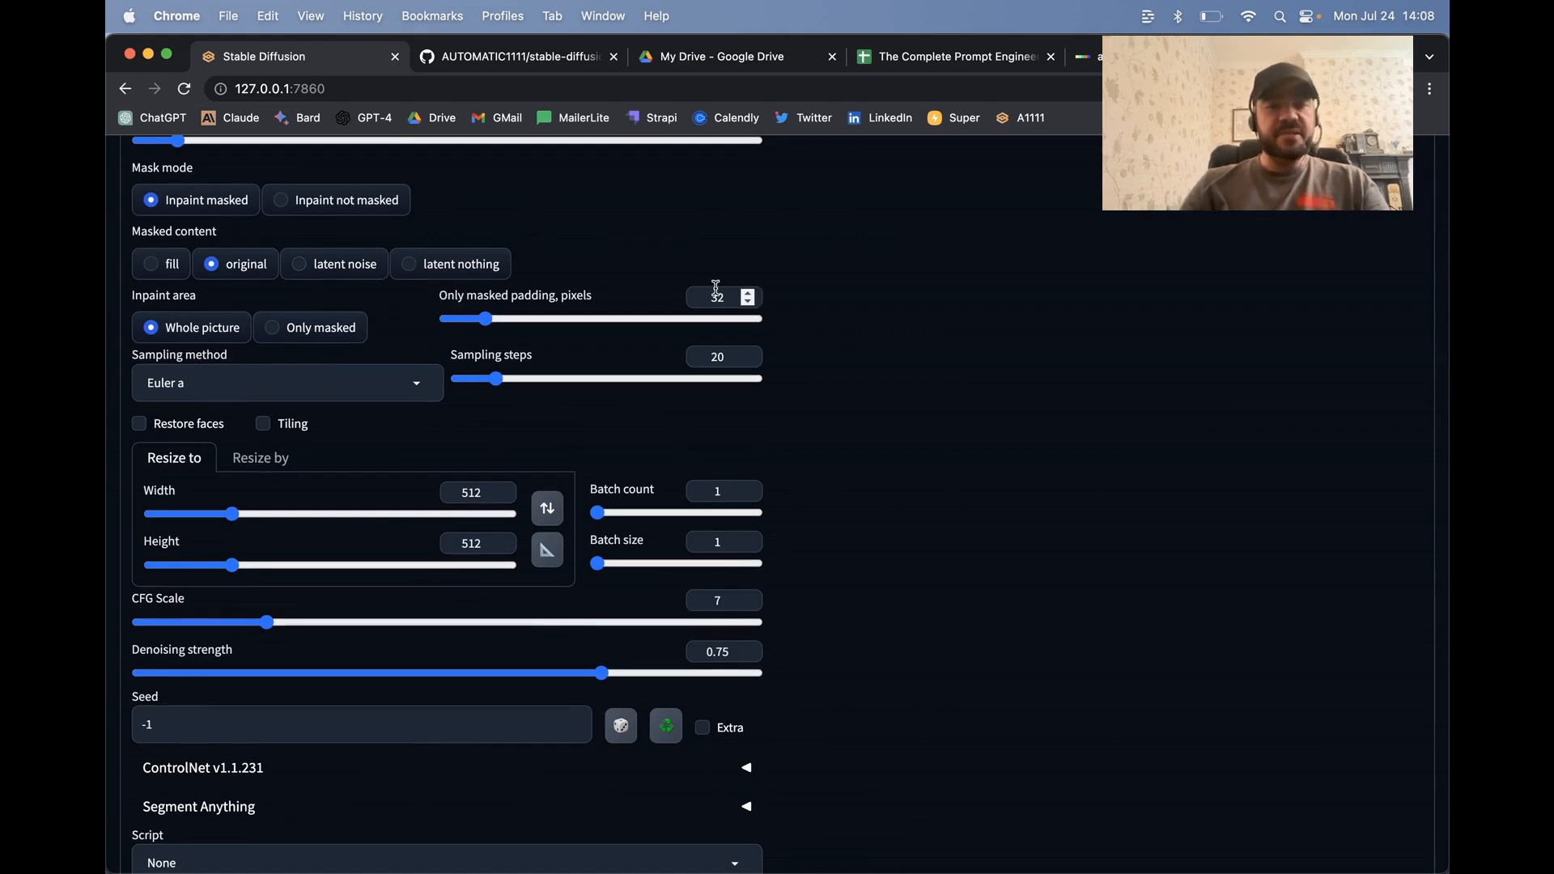
Set the masked content to latent noise and restrict the inpaint area to only masked
scroll(716, 295, up, 1)
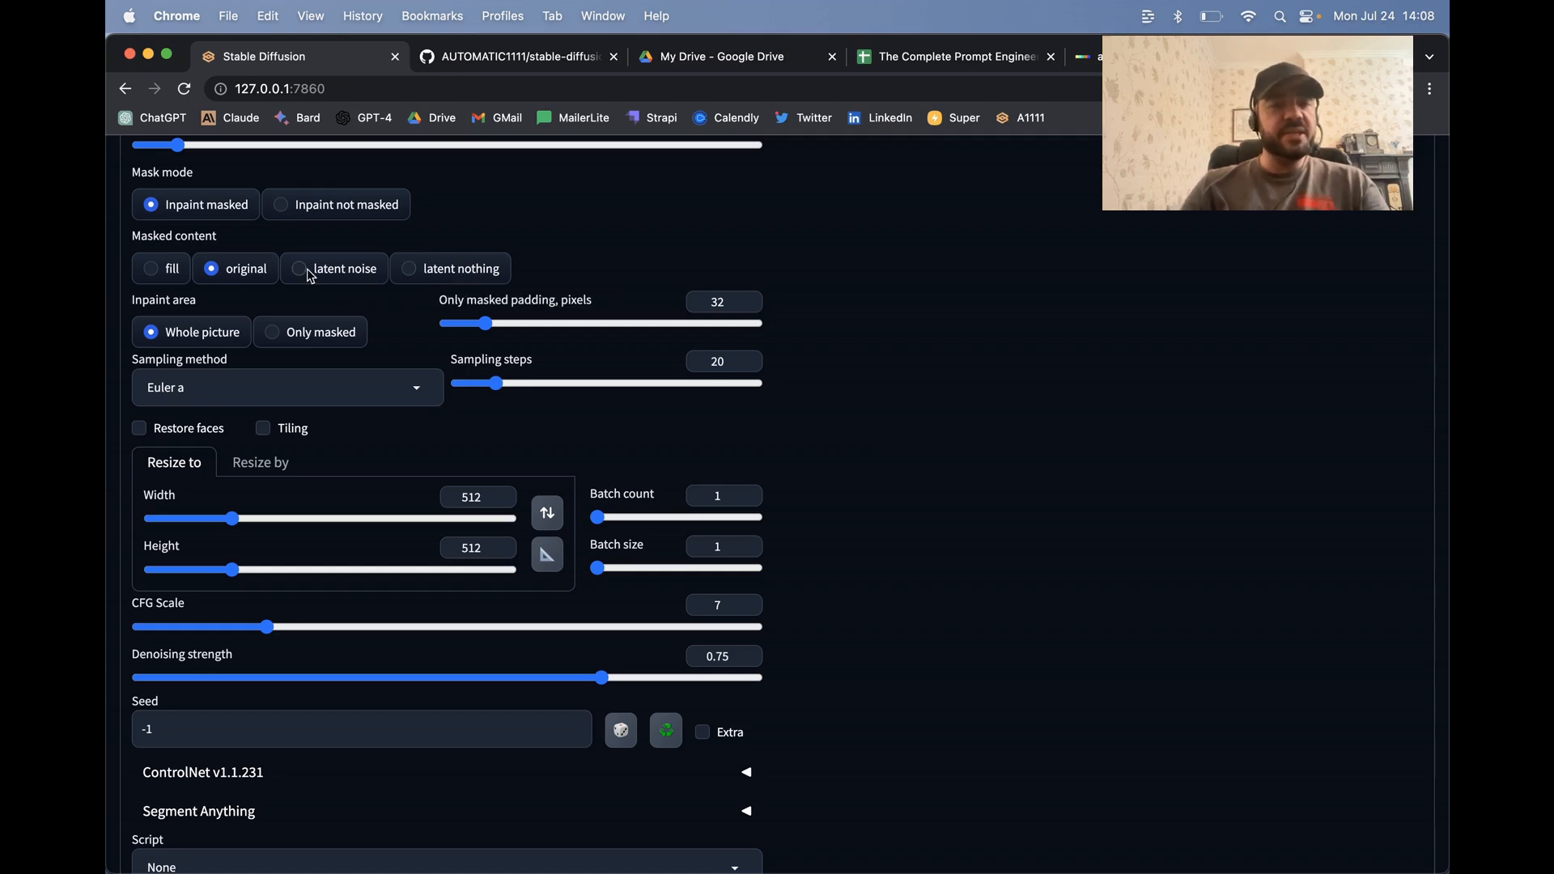
scroll(789, 256, up, 2)
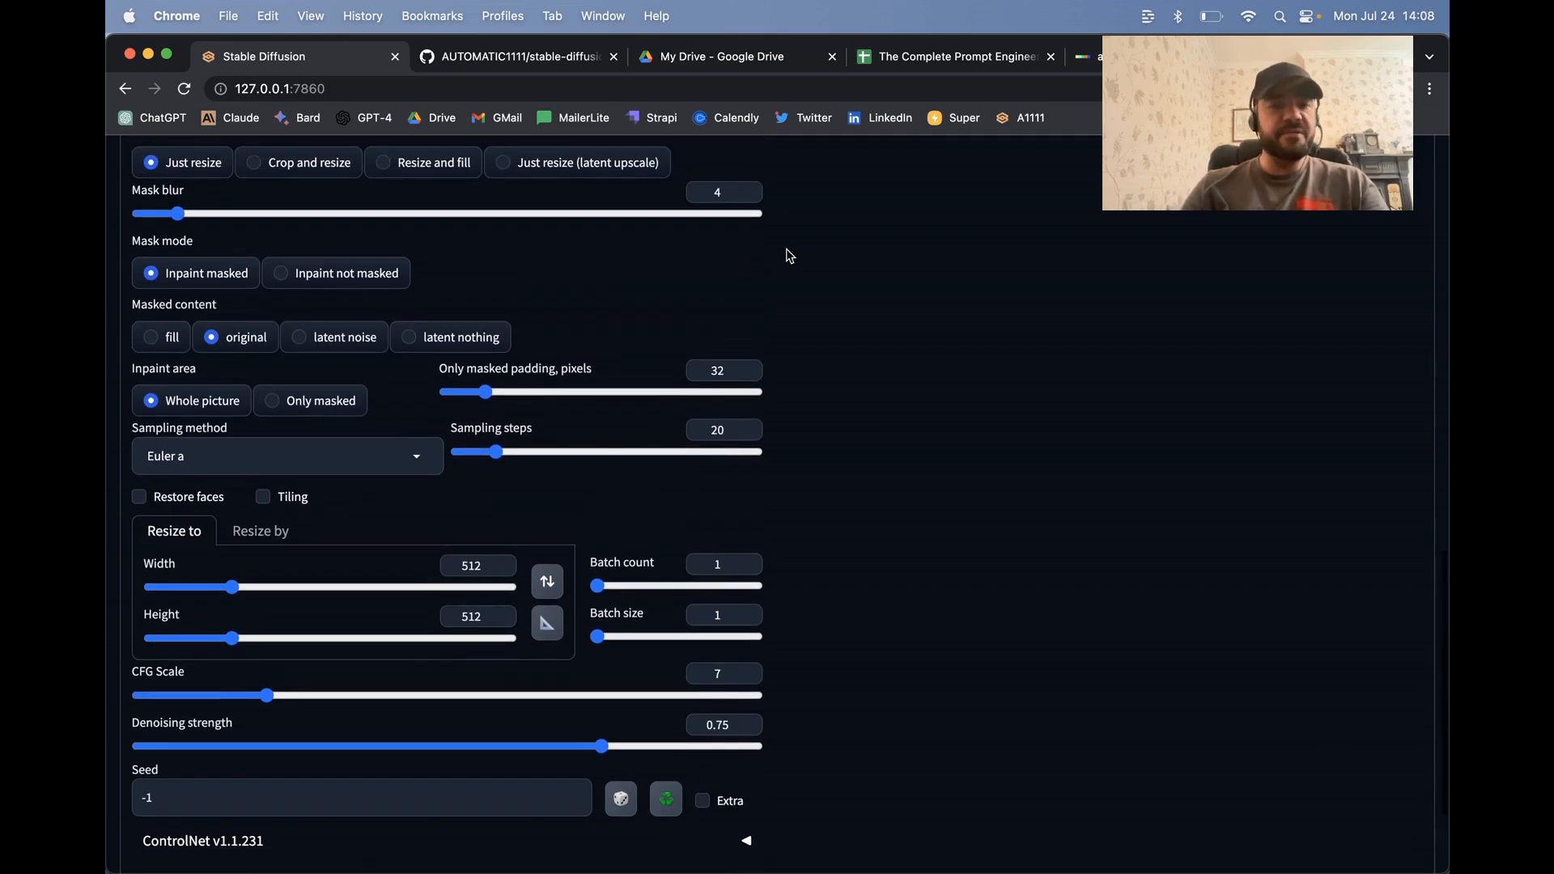
click(338, 346)
scroll(820, 557, up, 10)
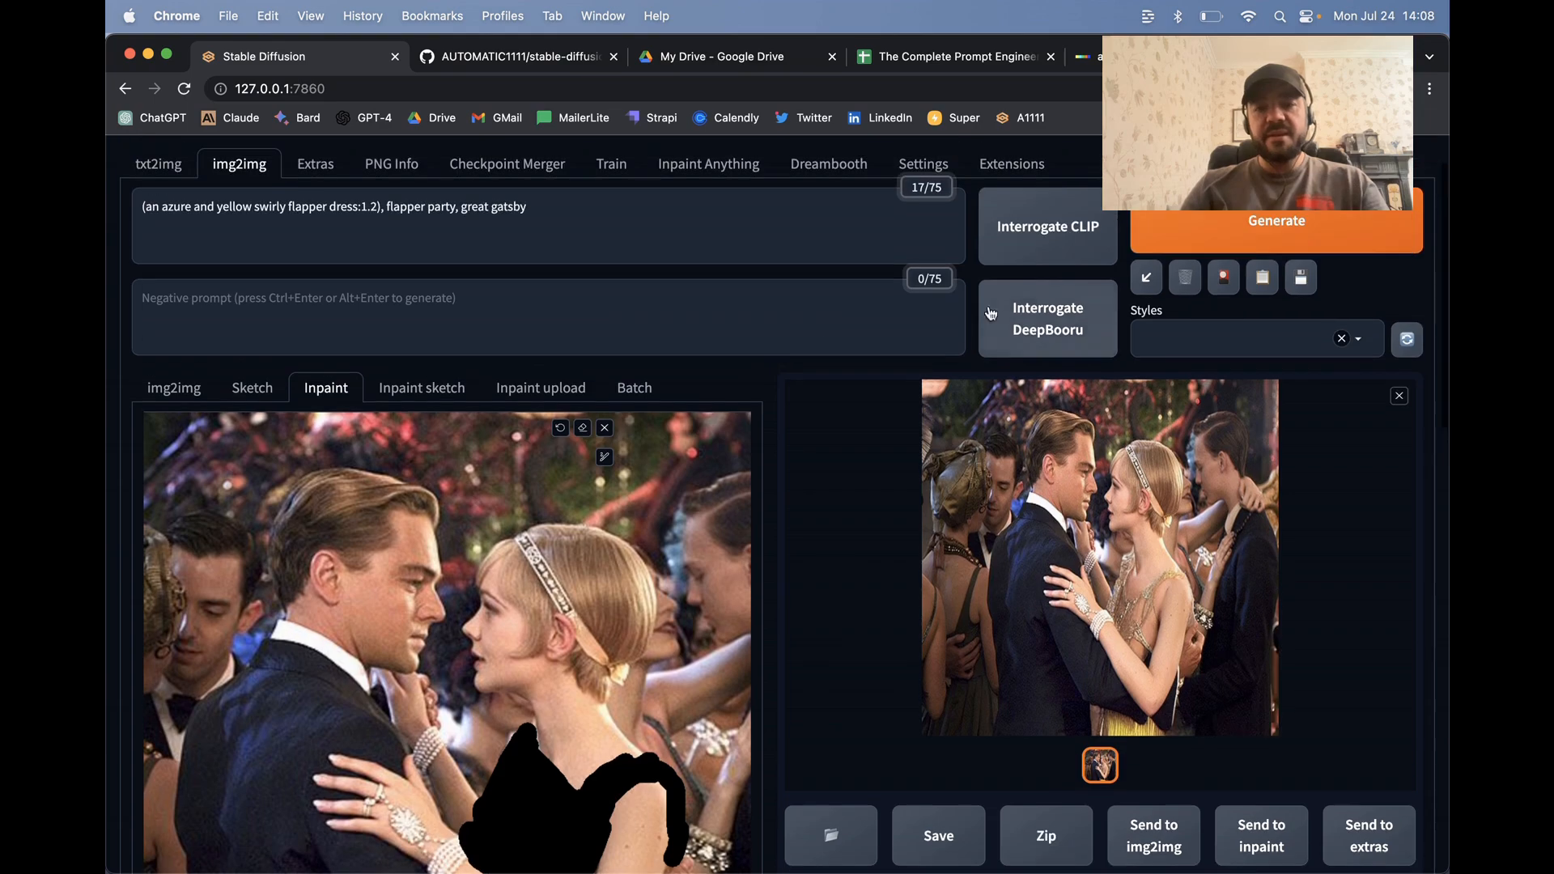
scroll(818, 555, down, 12)
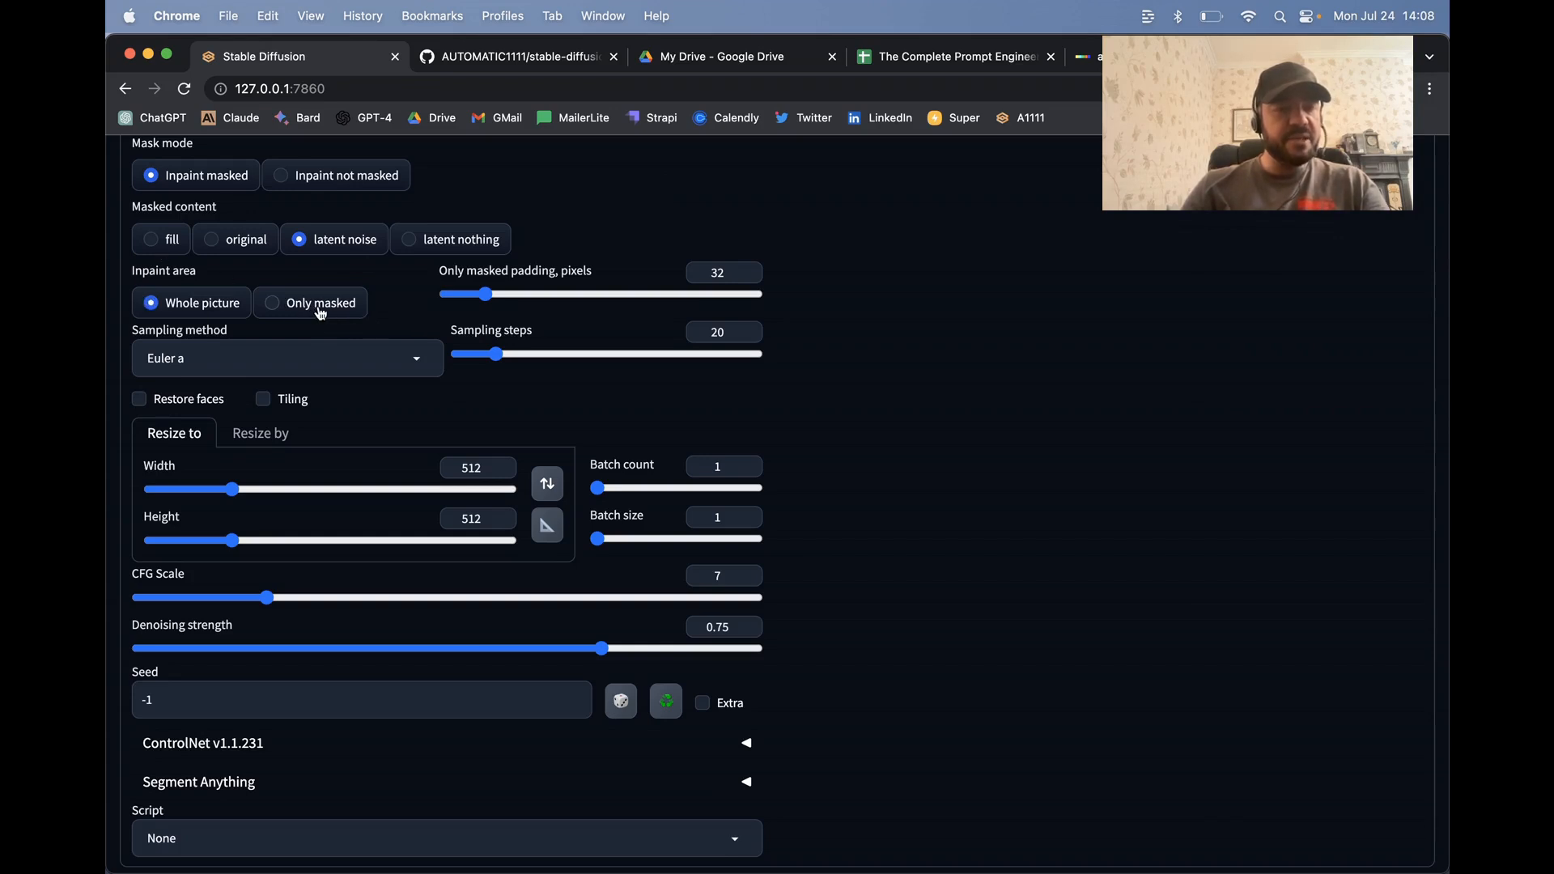
click(321, 314)
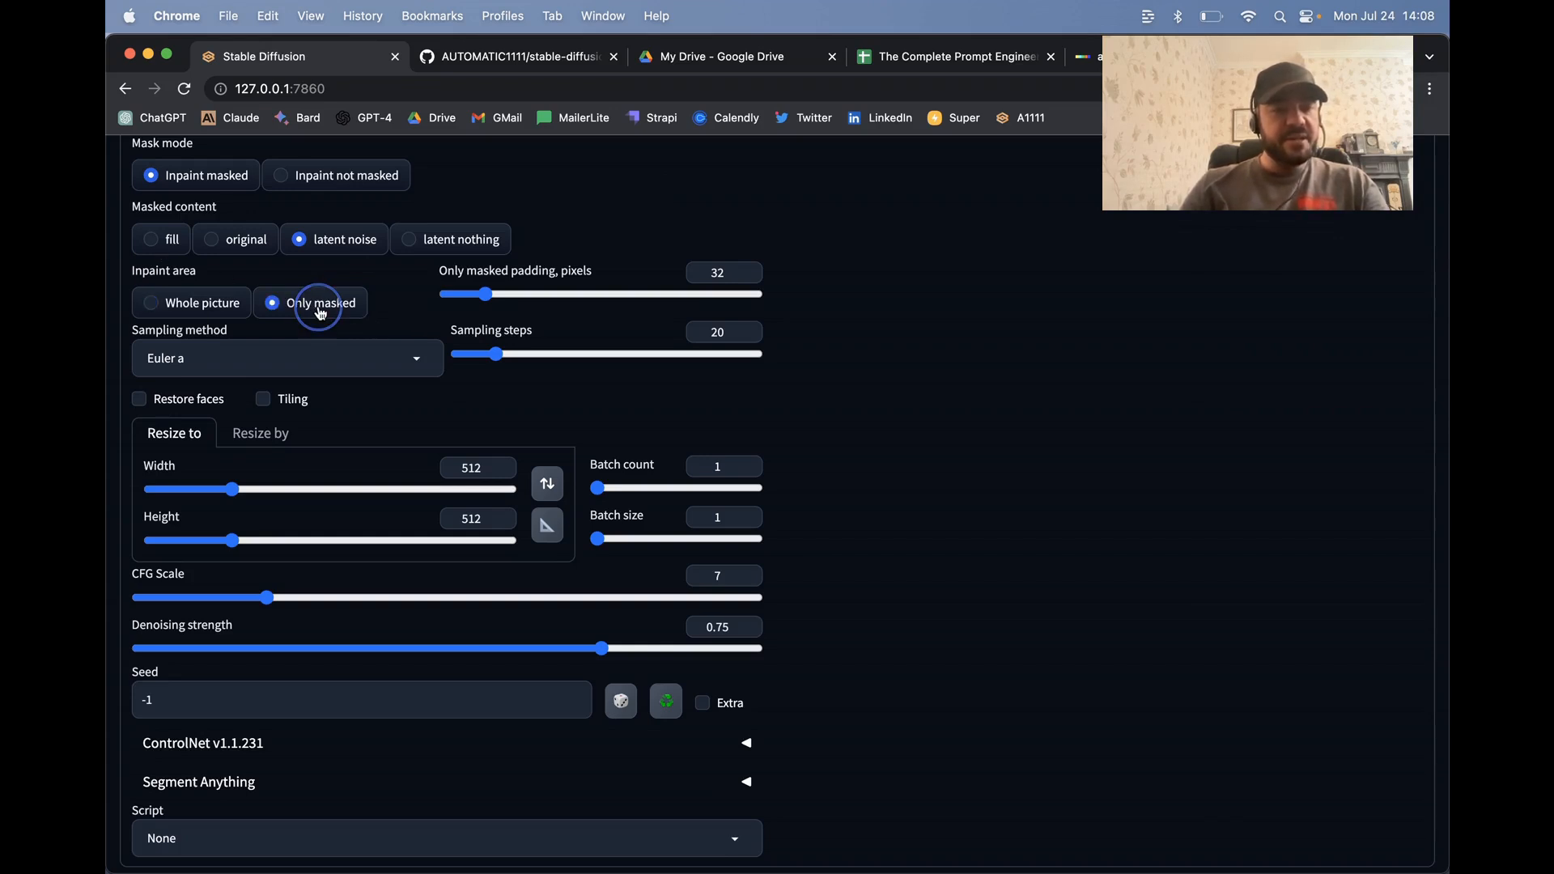
Raise the CFG scale to 8 and the denoising strength to 0.85
scroll(427, 357, down, 2)
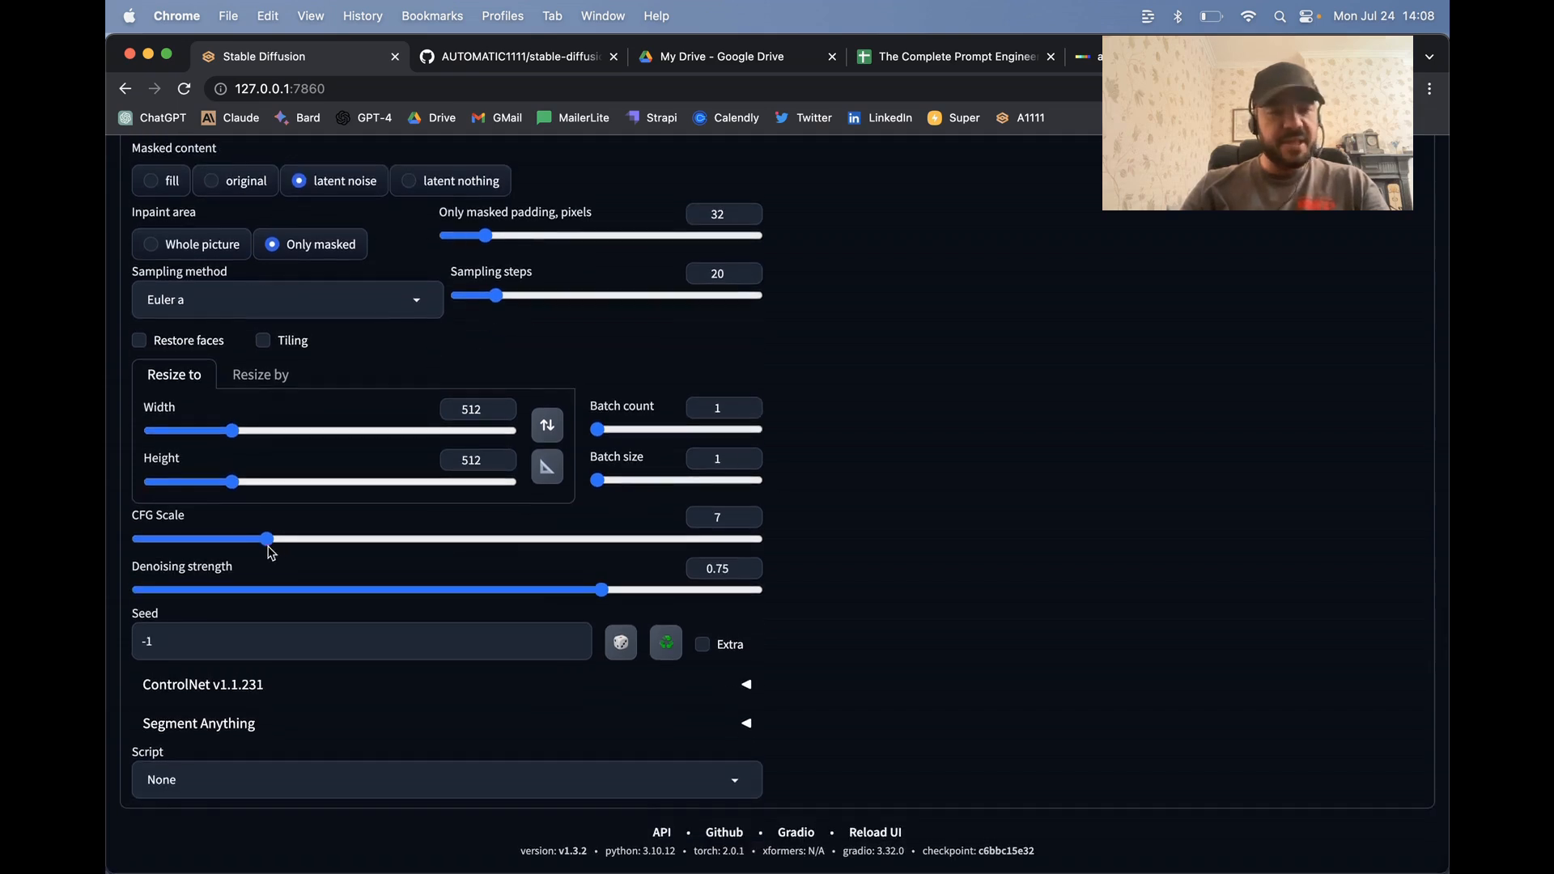
drag(268, 539, 289, 538)
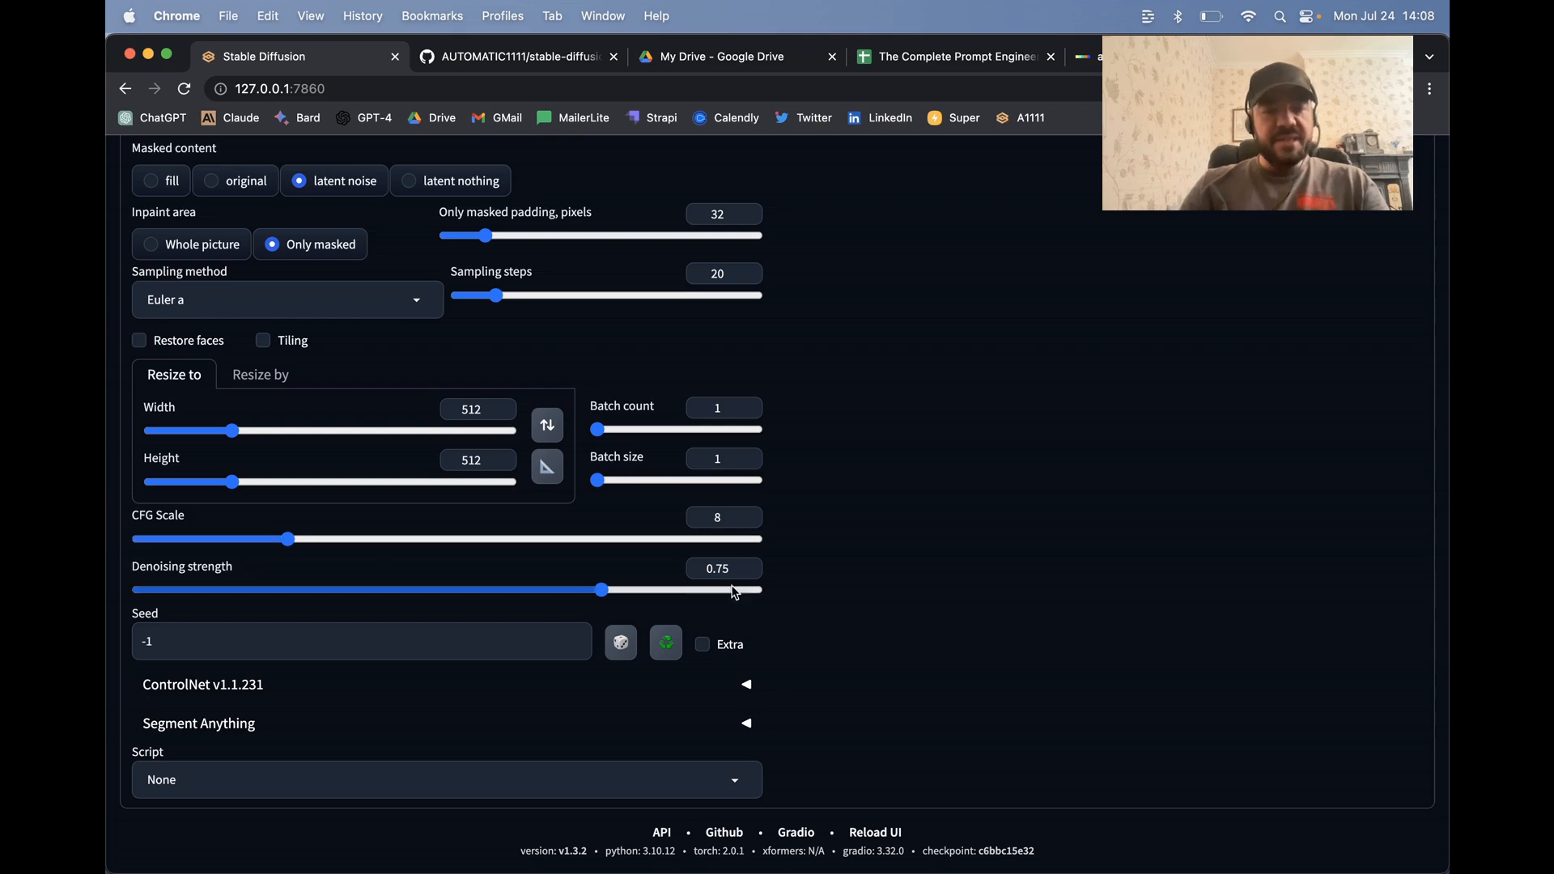
click(748, 566)
click(748, 566)
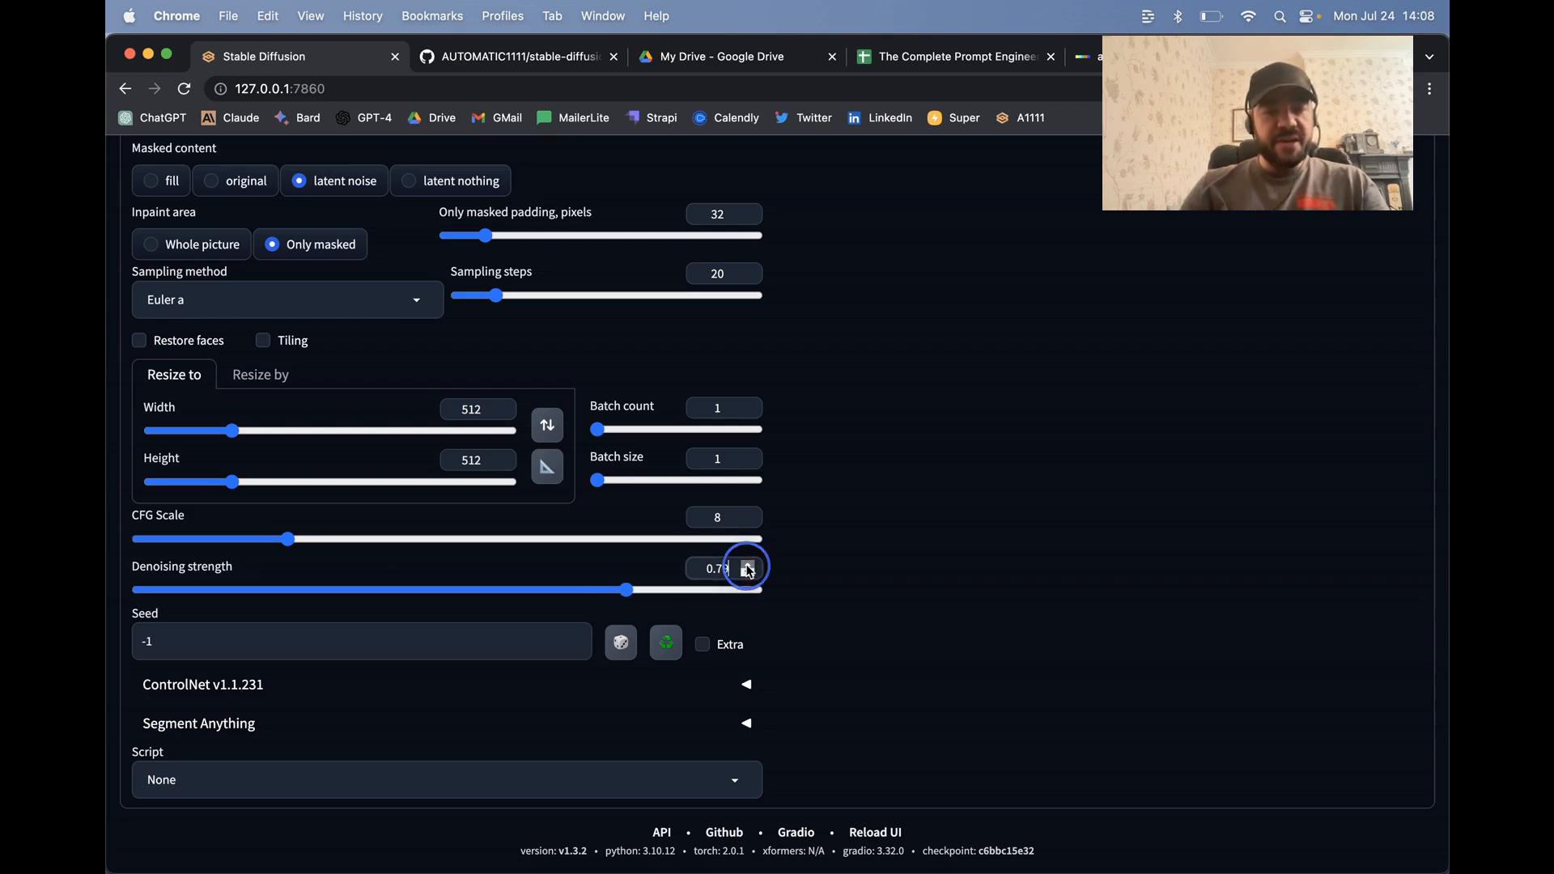
click(748, 565)
click(748, 565)
click(747, 566)
click(748, 566)
scroll(878, 580, down, 1)
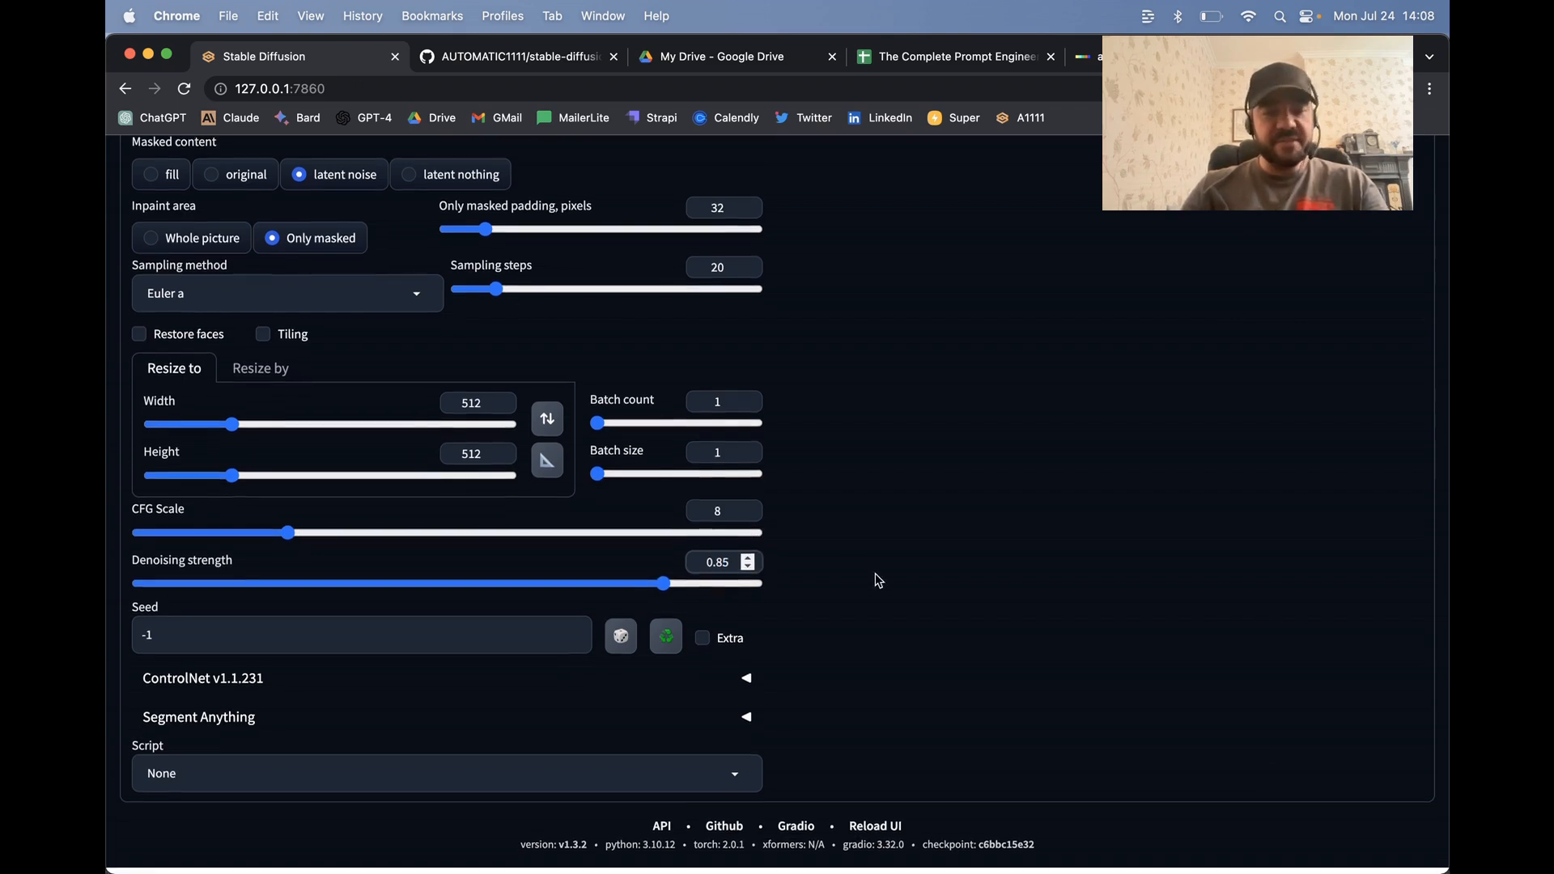
Recheck the prompt, mask and inpaint settings, and examine the previously generated image at full size
scroll(415, 580, up, 1)
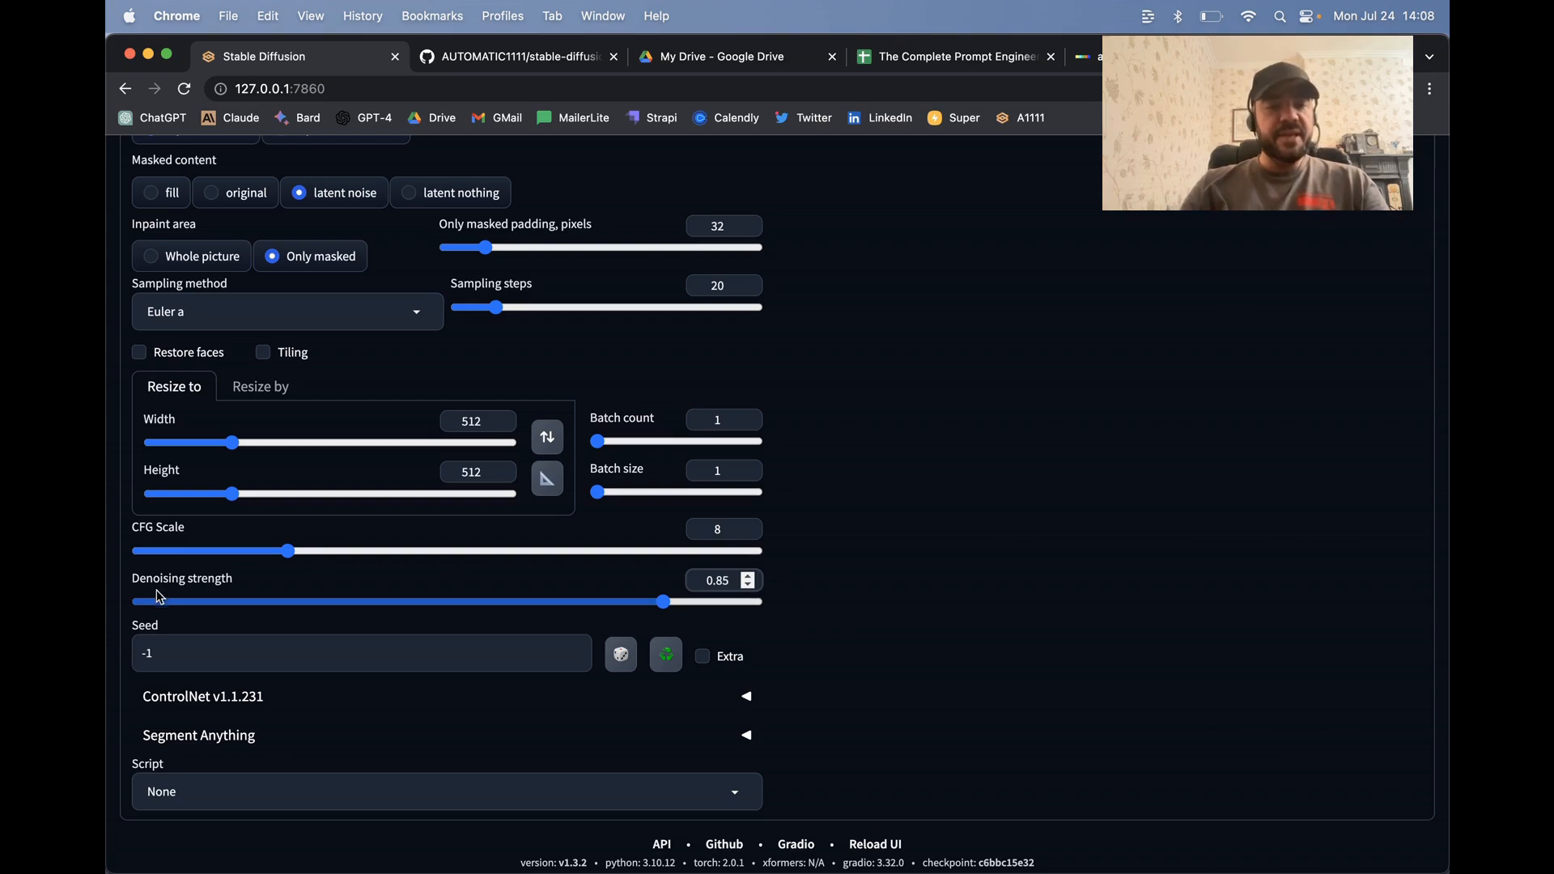
scroll(863, 499, up, 15)
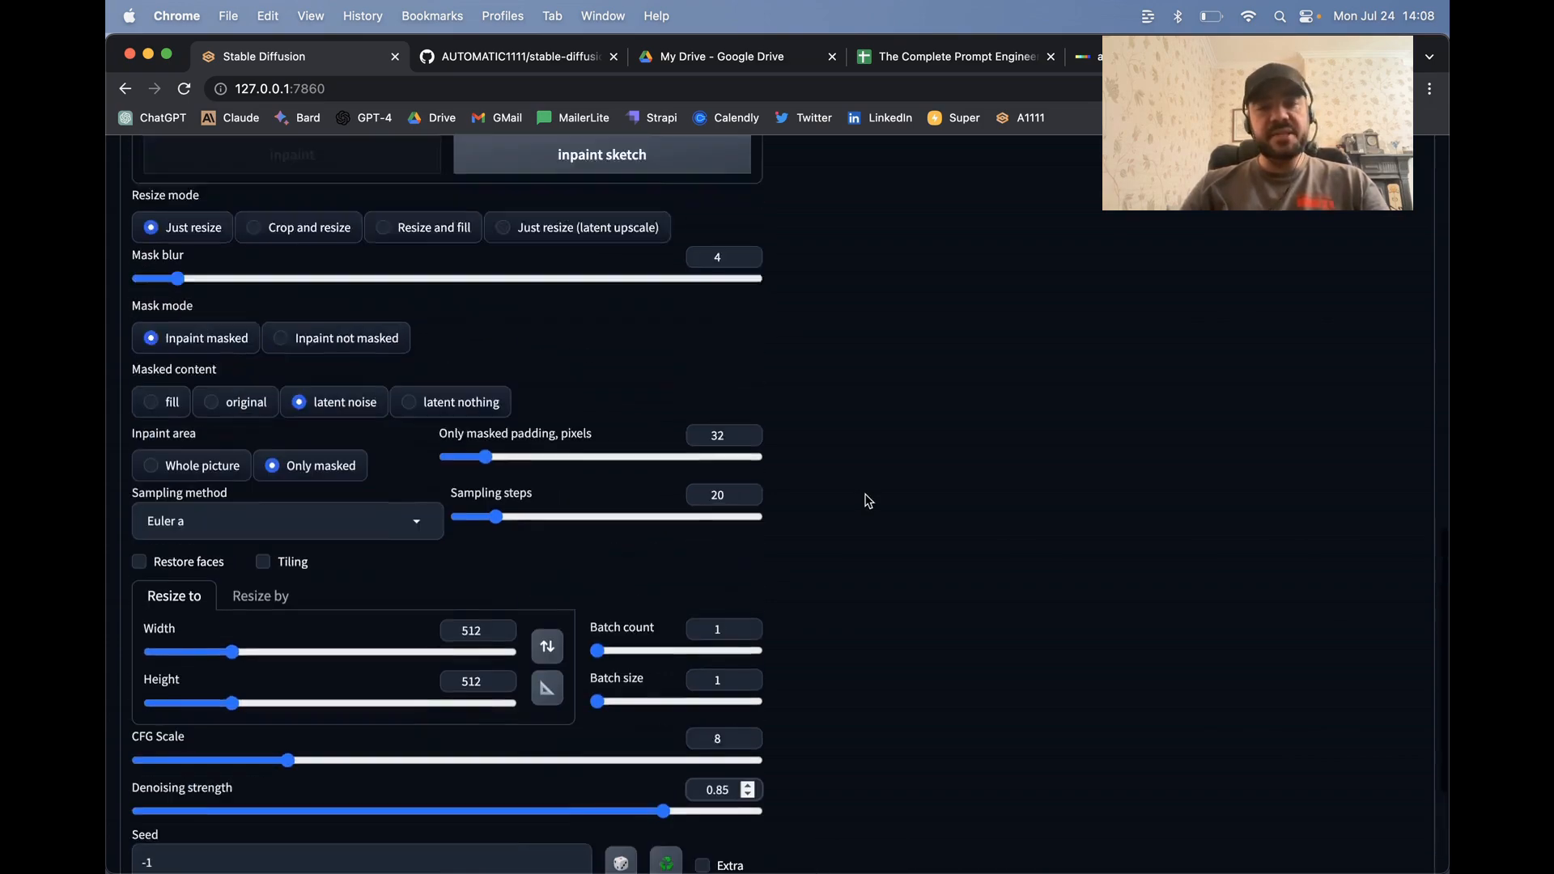
scroll(866, 502, down, 3)
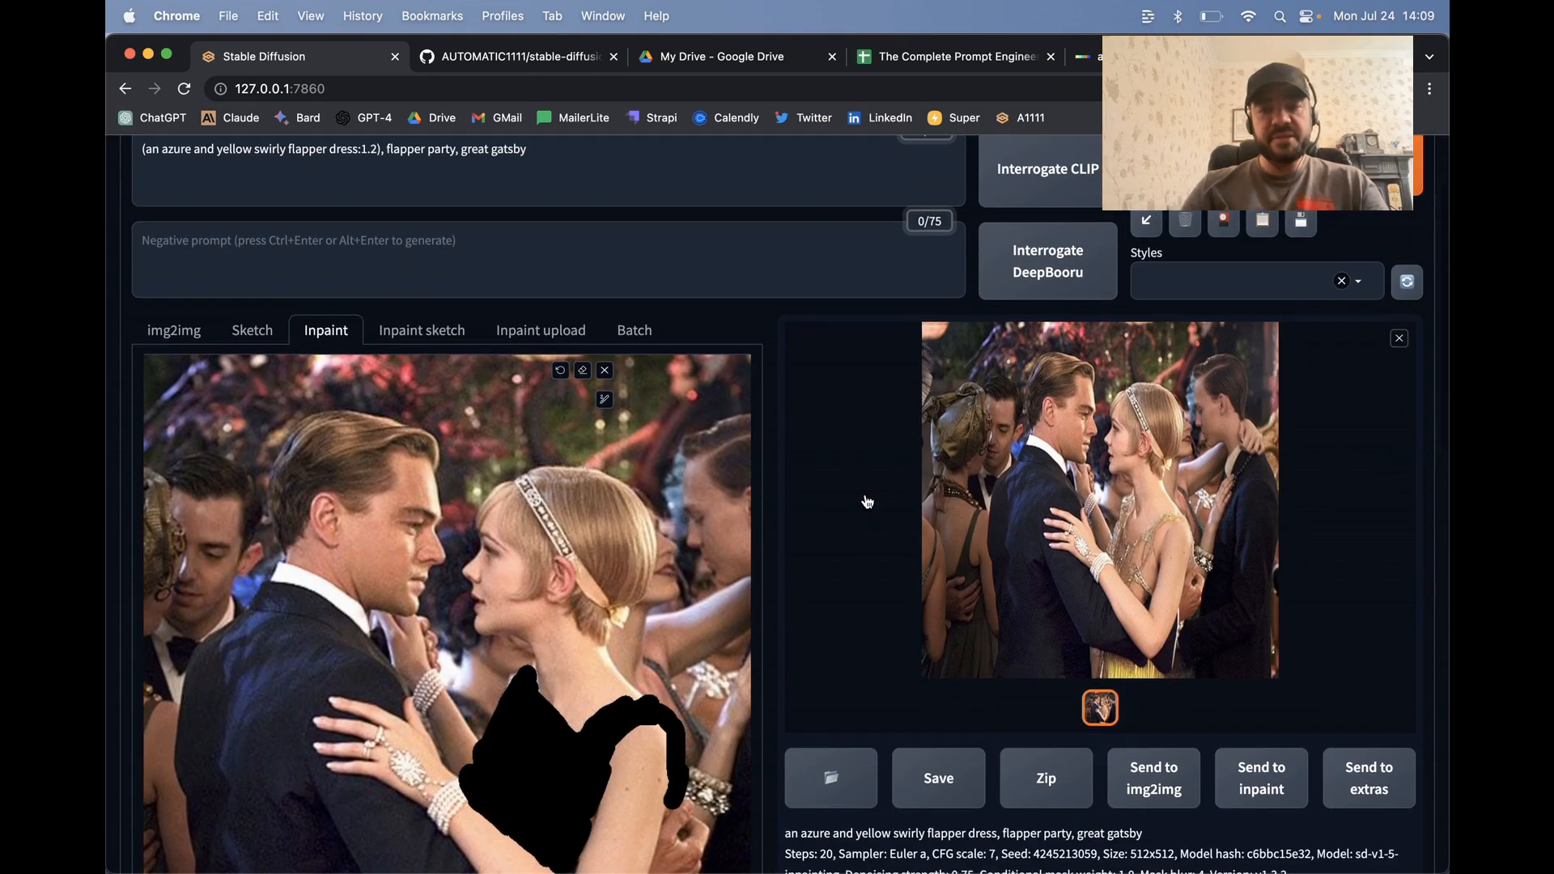
scroll(865, 502, down, 15)
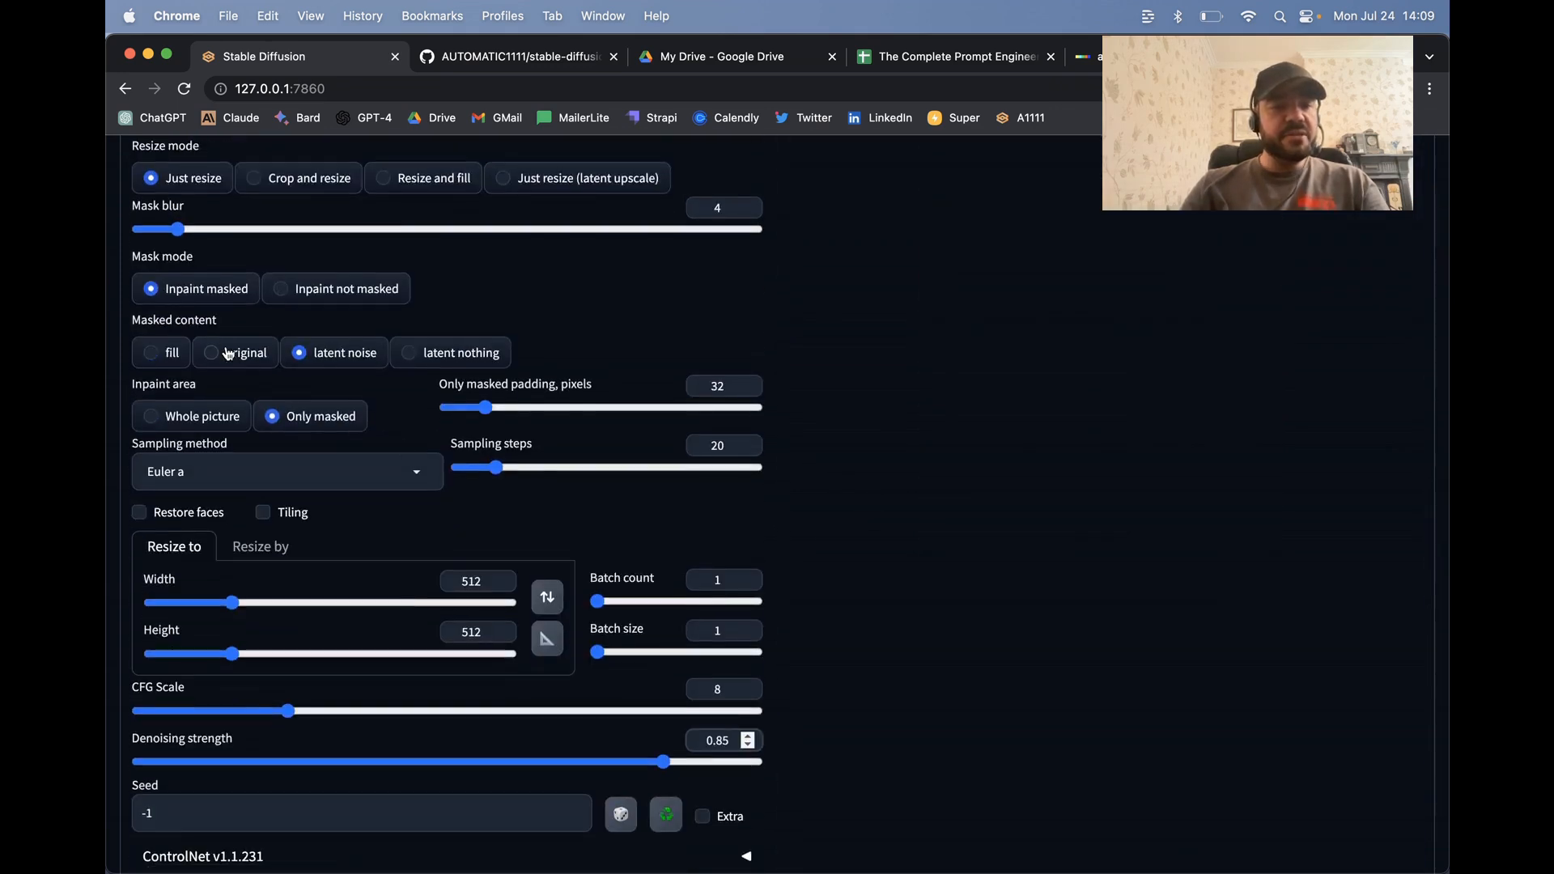
scroll(264, 448, down, 3)
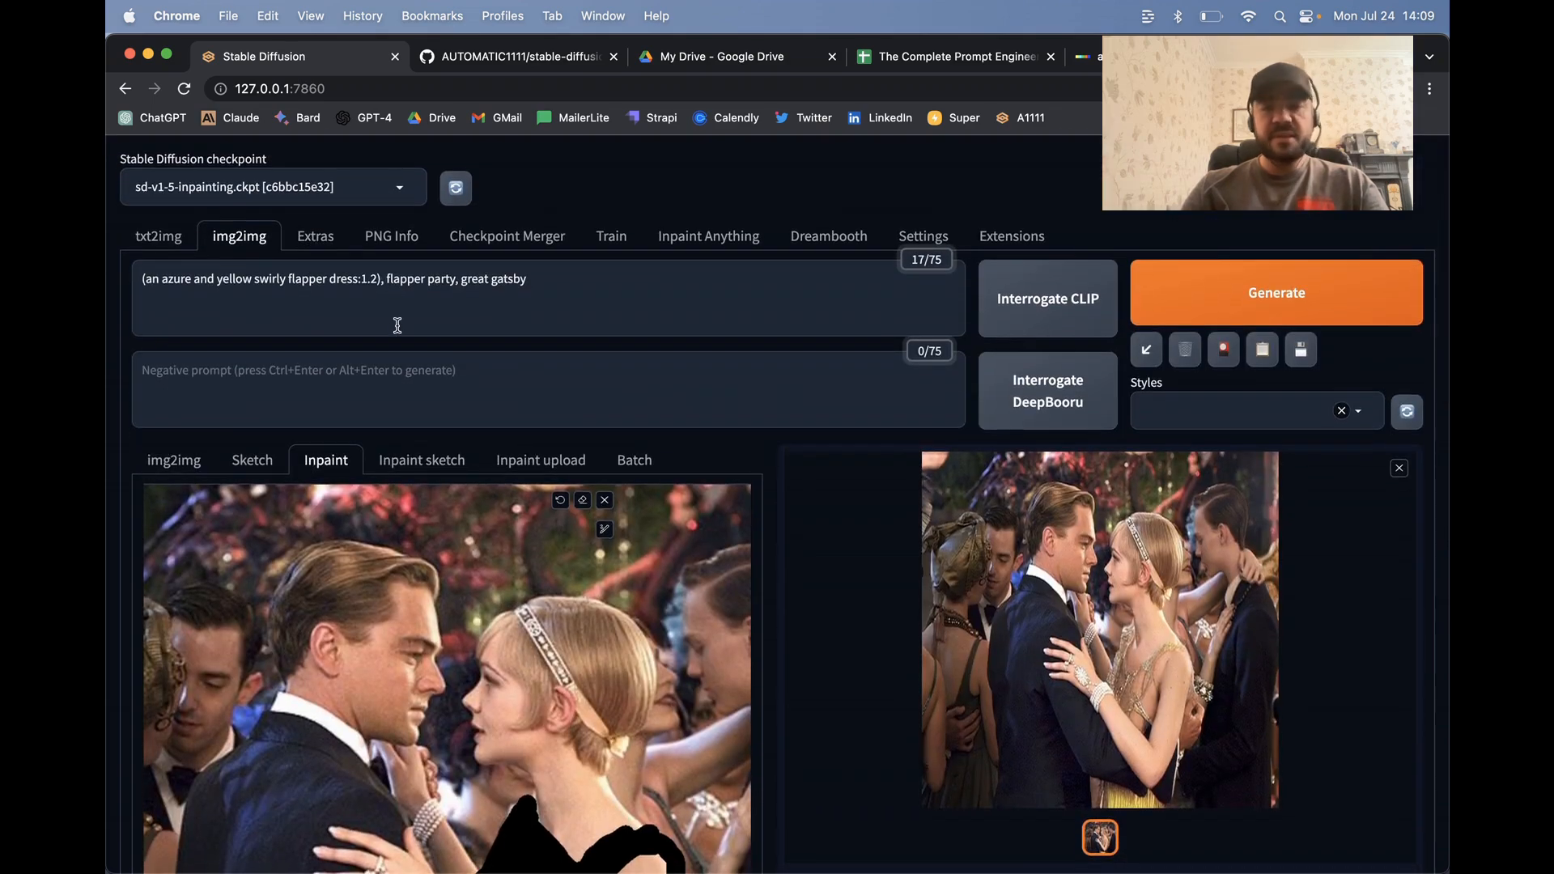
scroll(397, 325, down, 15)
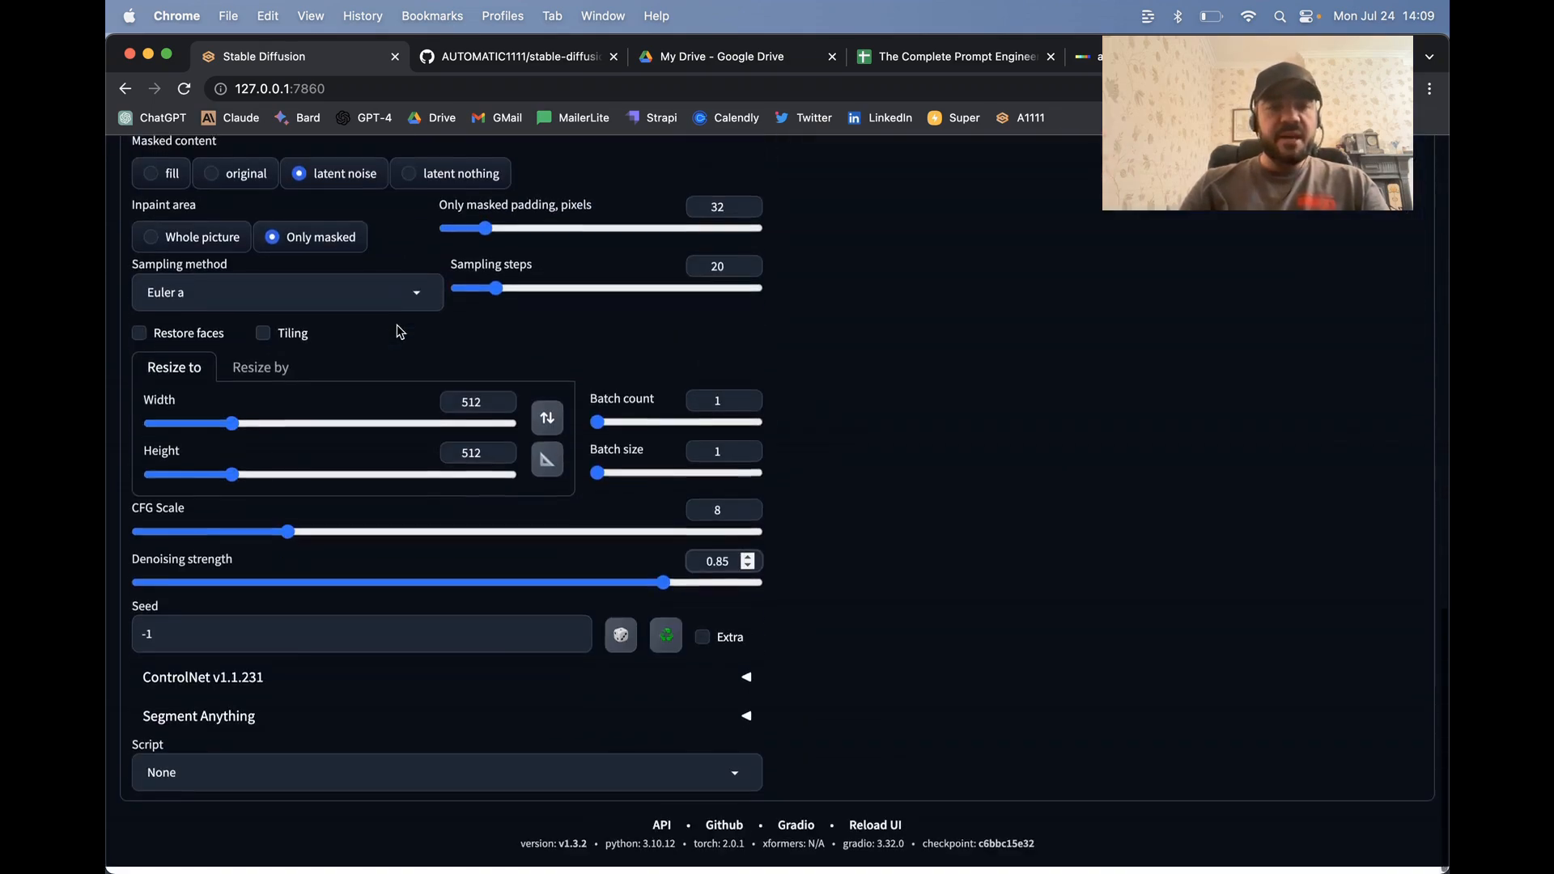
scroll(1002, 472, up, 10)
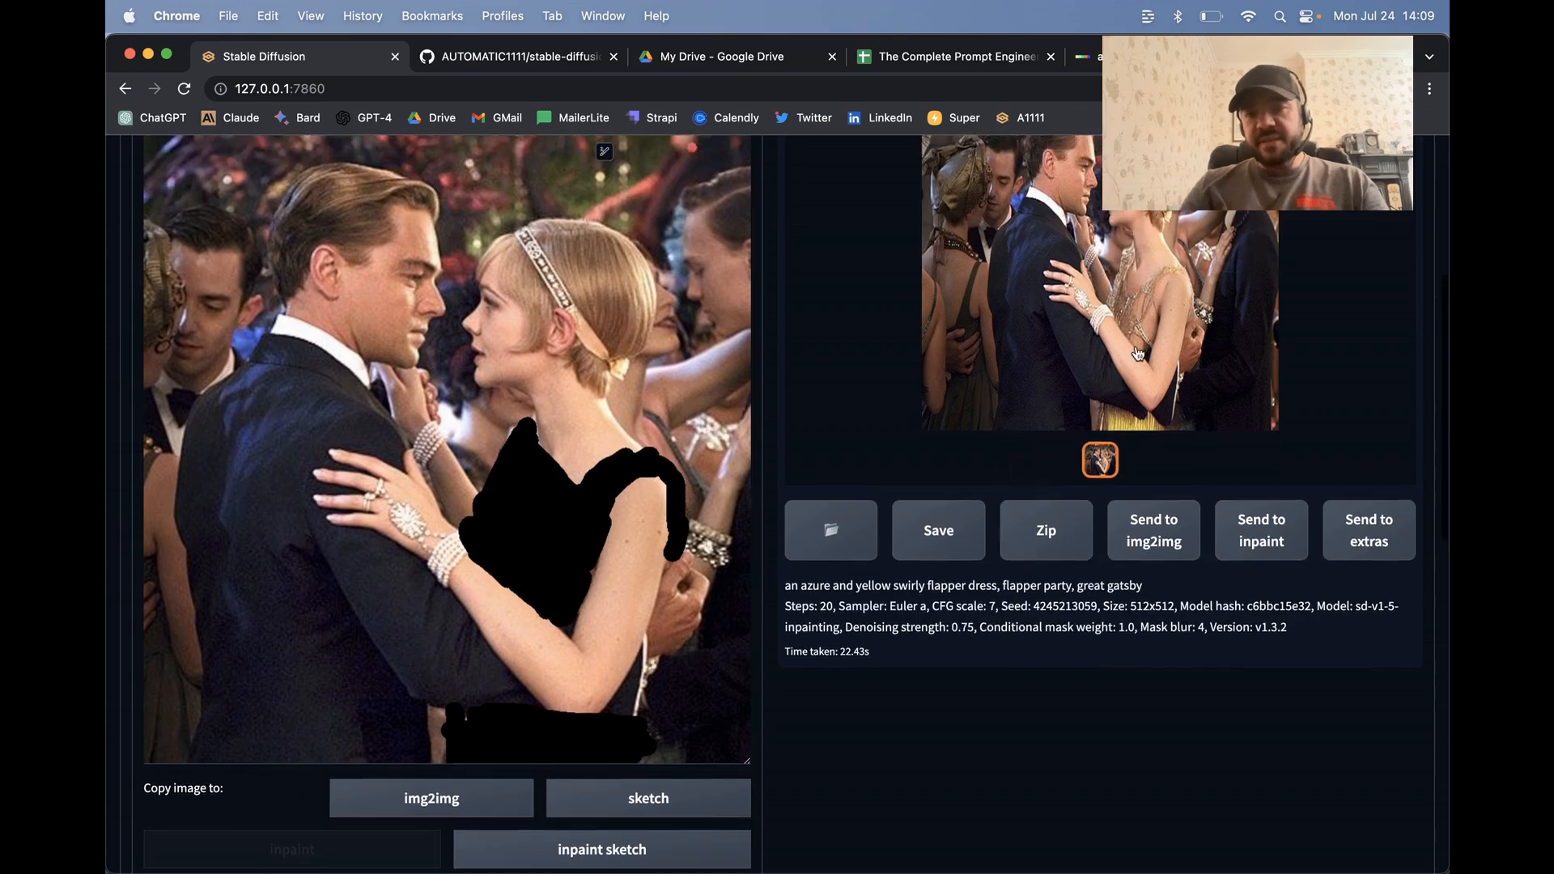
click(1141, 347)
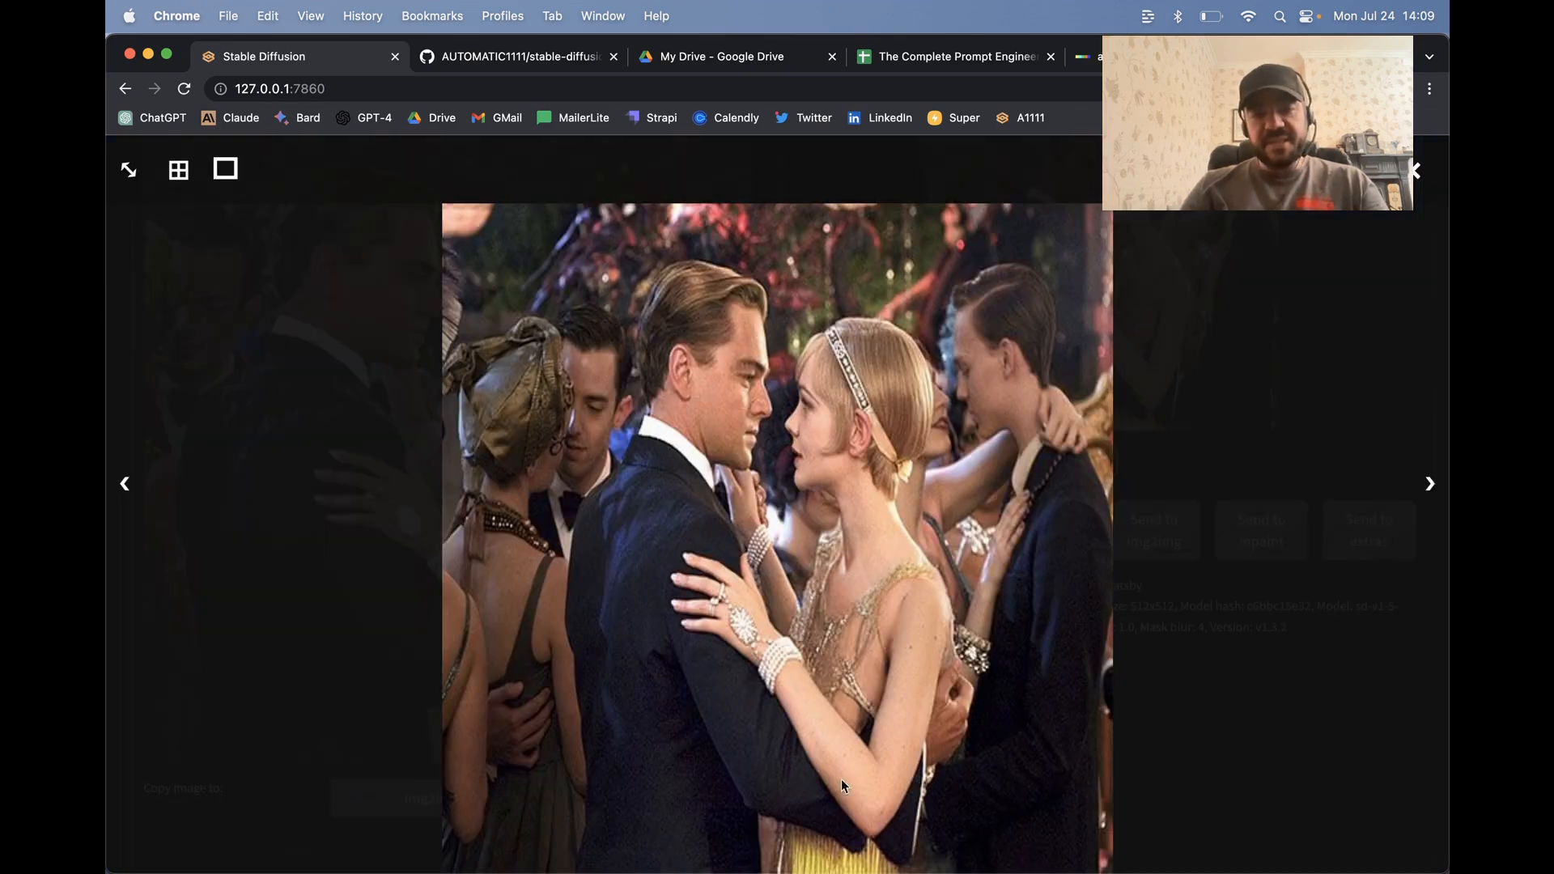
click(1067, 313)
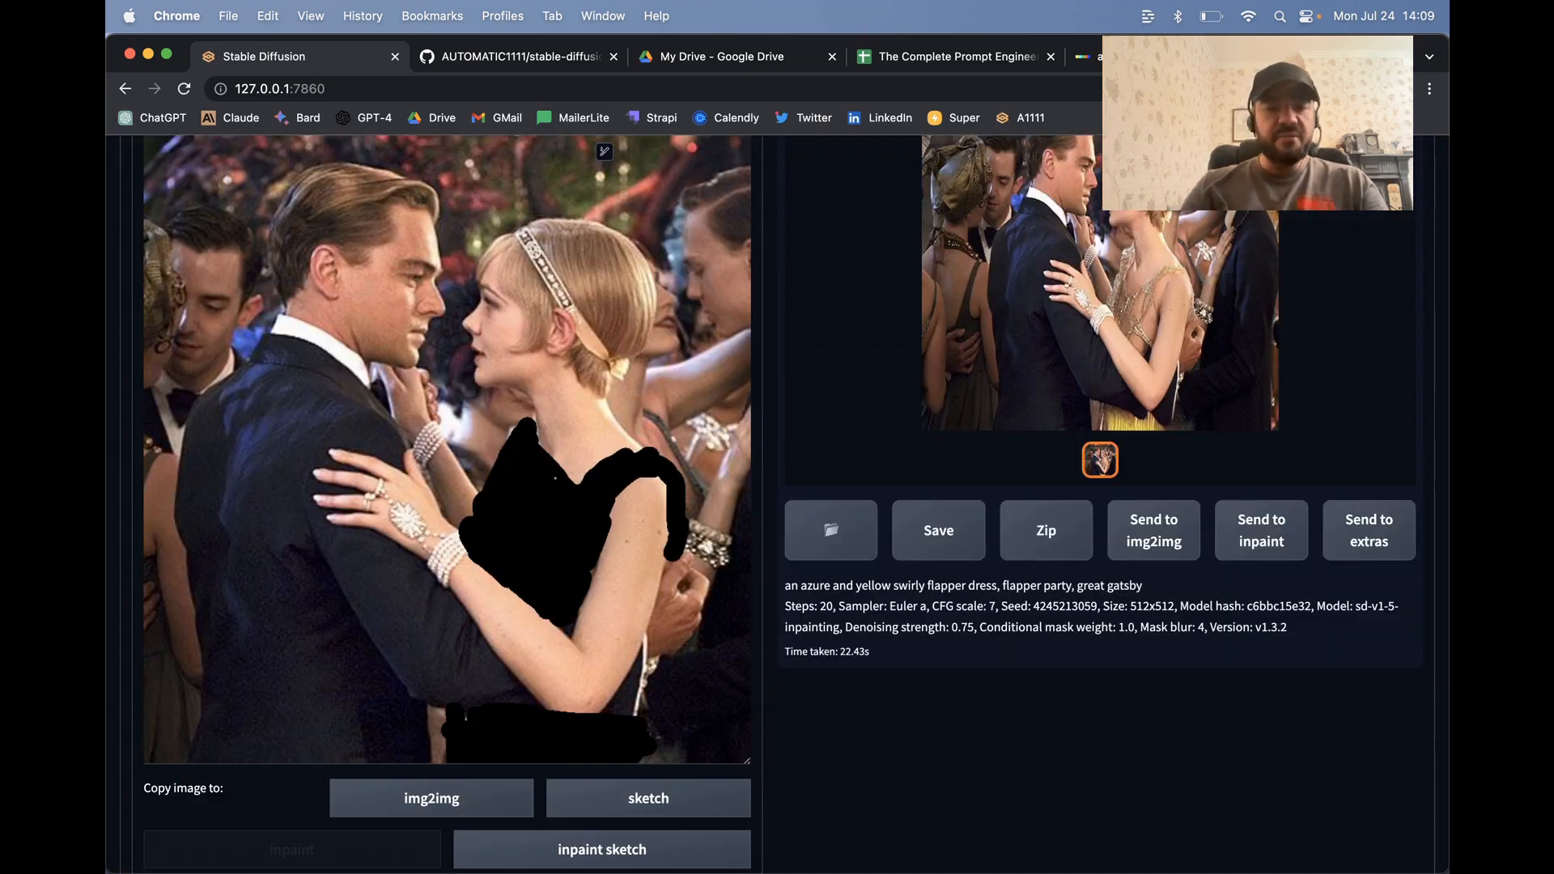
scroll(803, 430, up, 2)
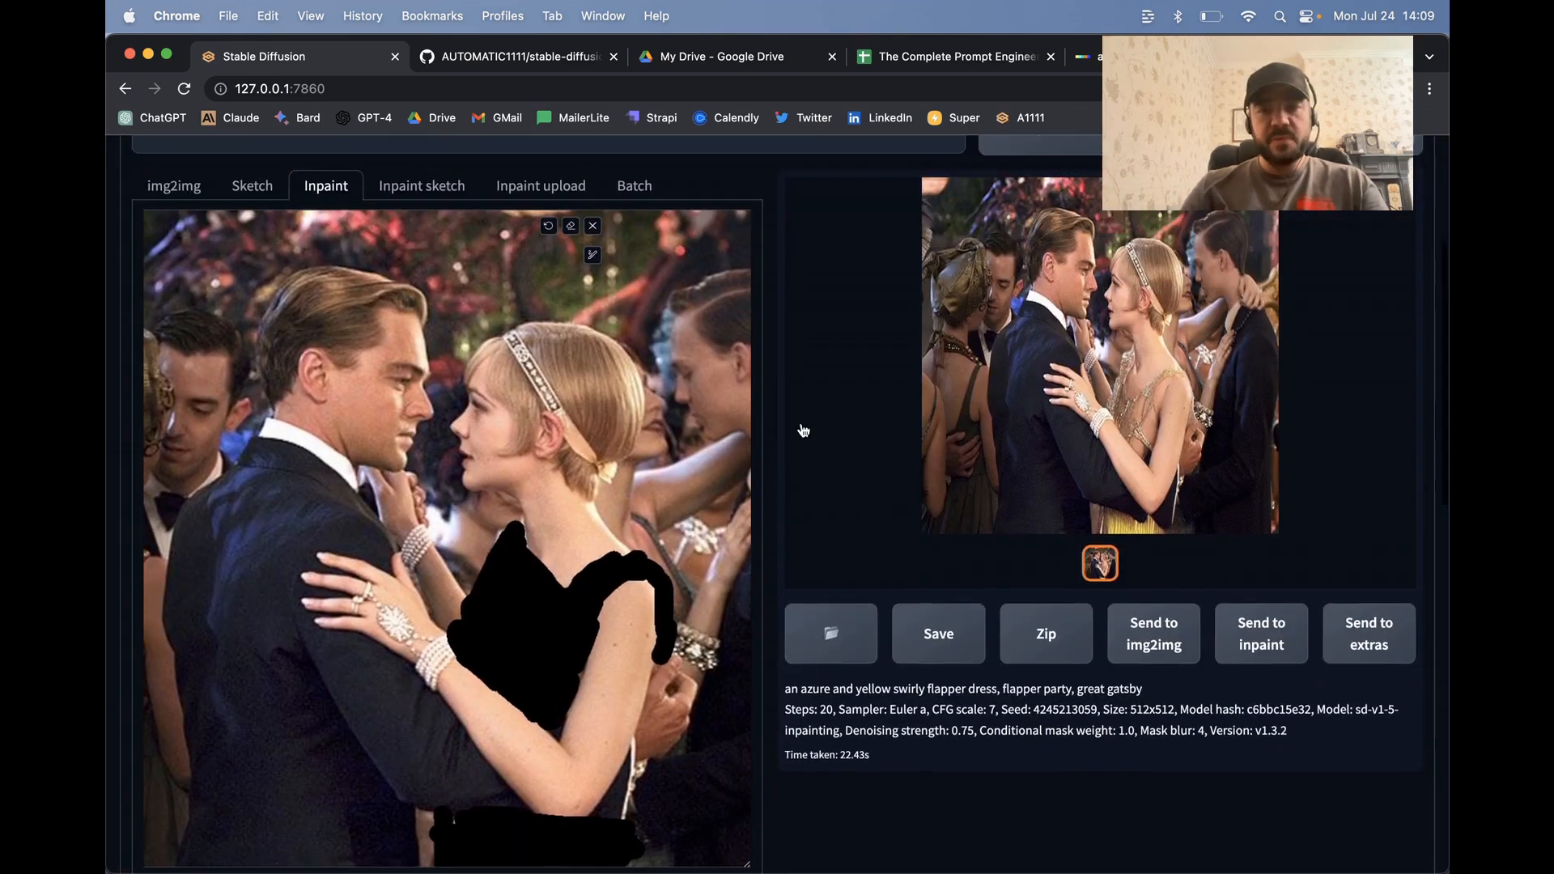
scroll(804, 429, up, 2)
scroll(1049, 427, down, 10)
scroll(923, 516, down, 5)
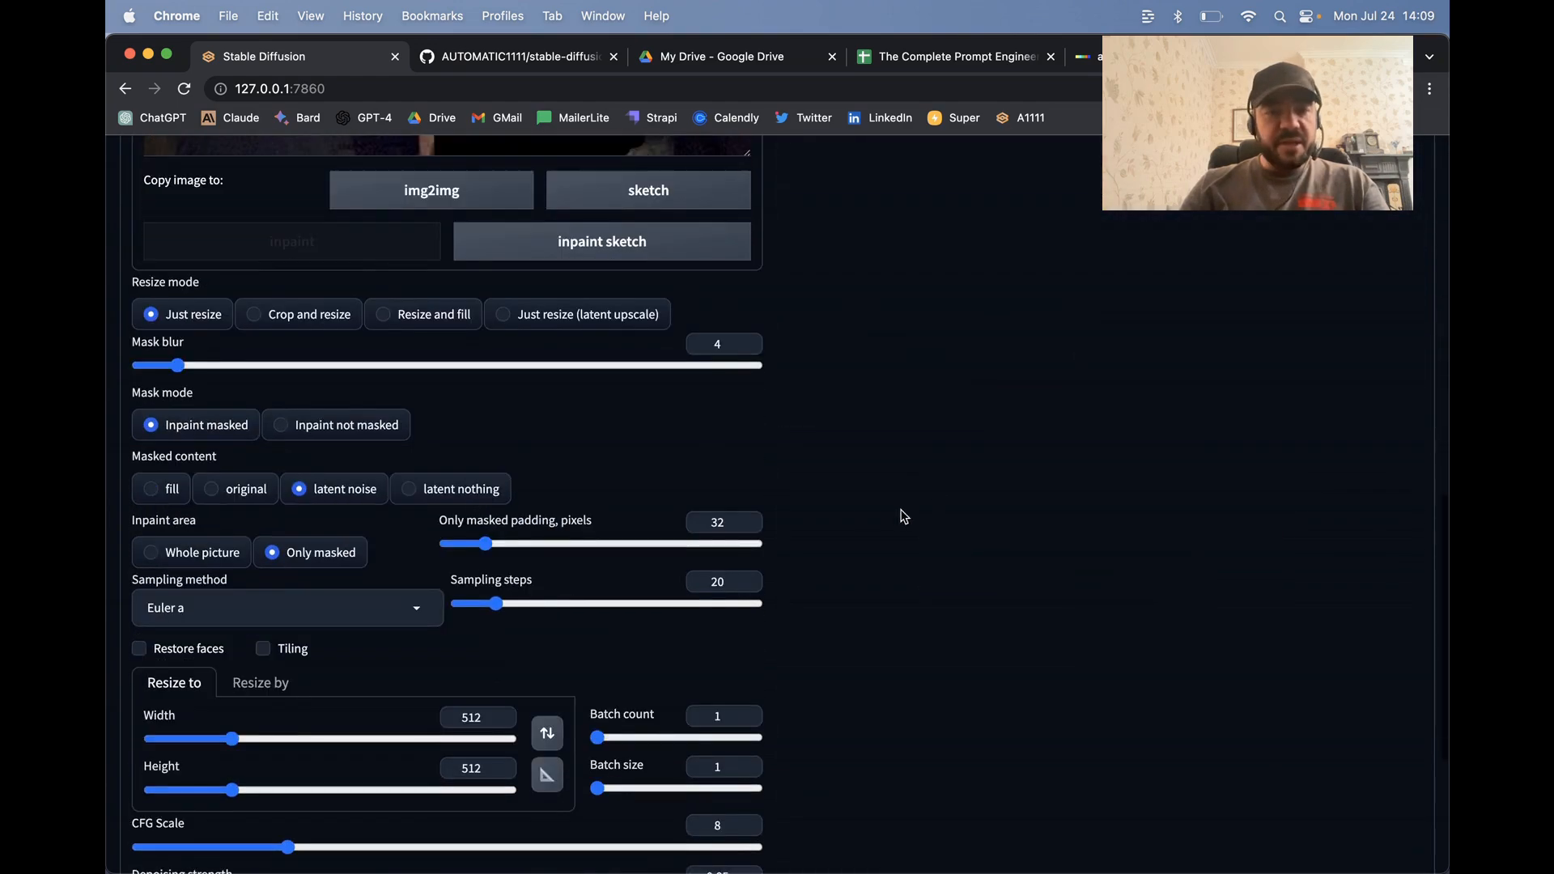
Set the batch count to 4
scroll(751, 538, down, 3)
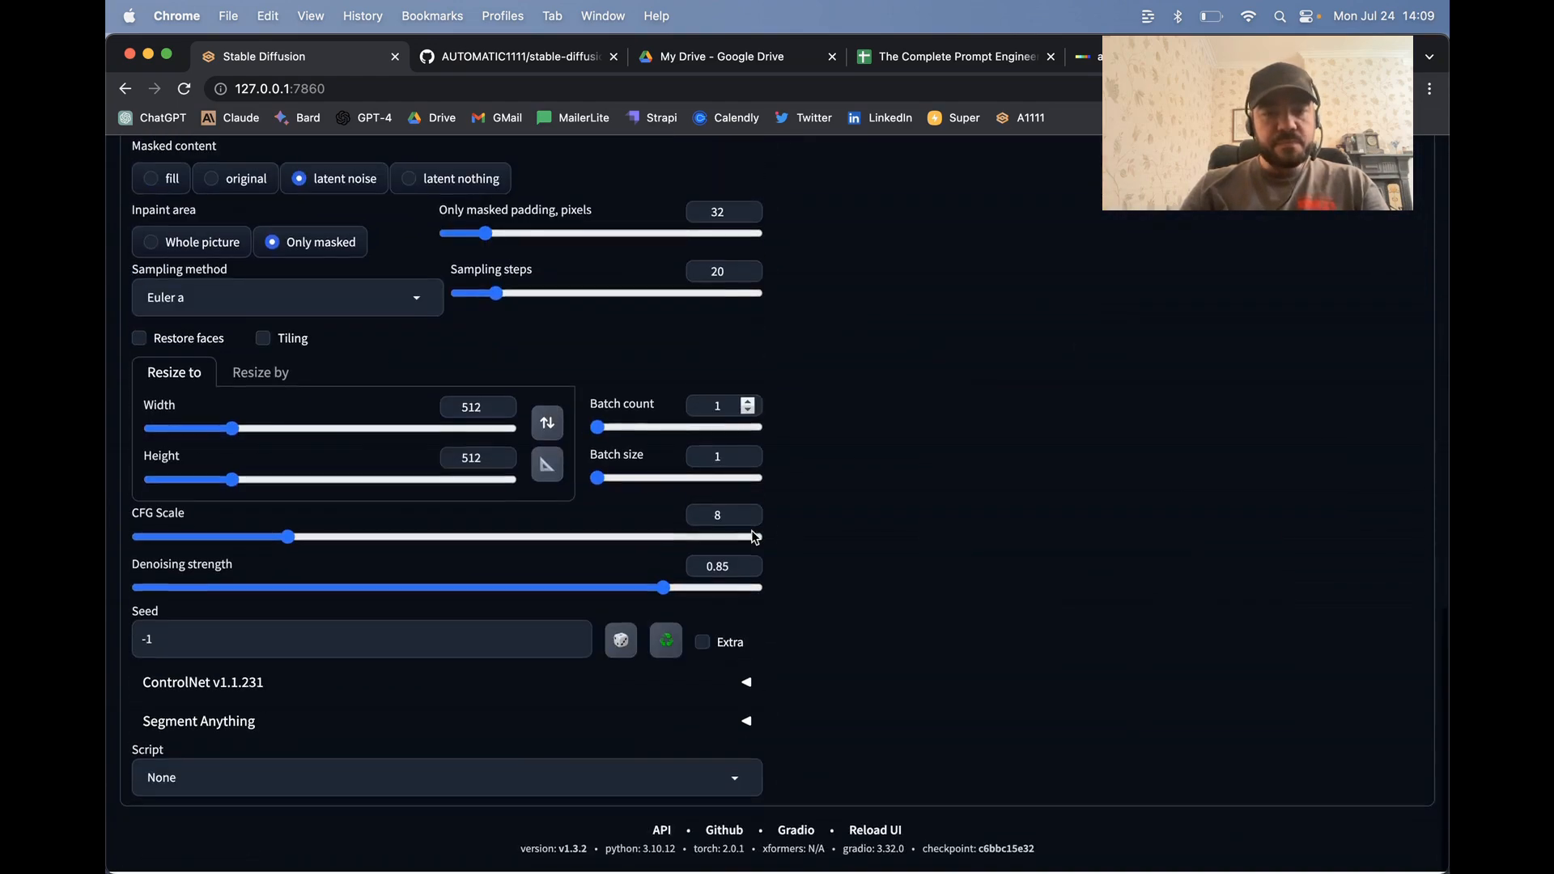
click(747, 405)
click(747, 405)
click(747, 405)
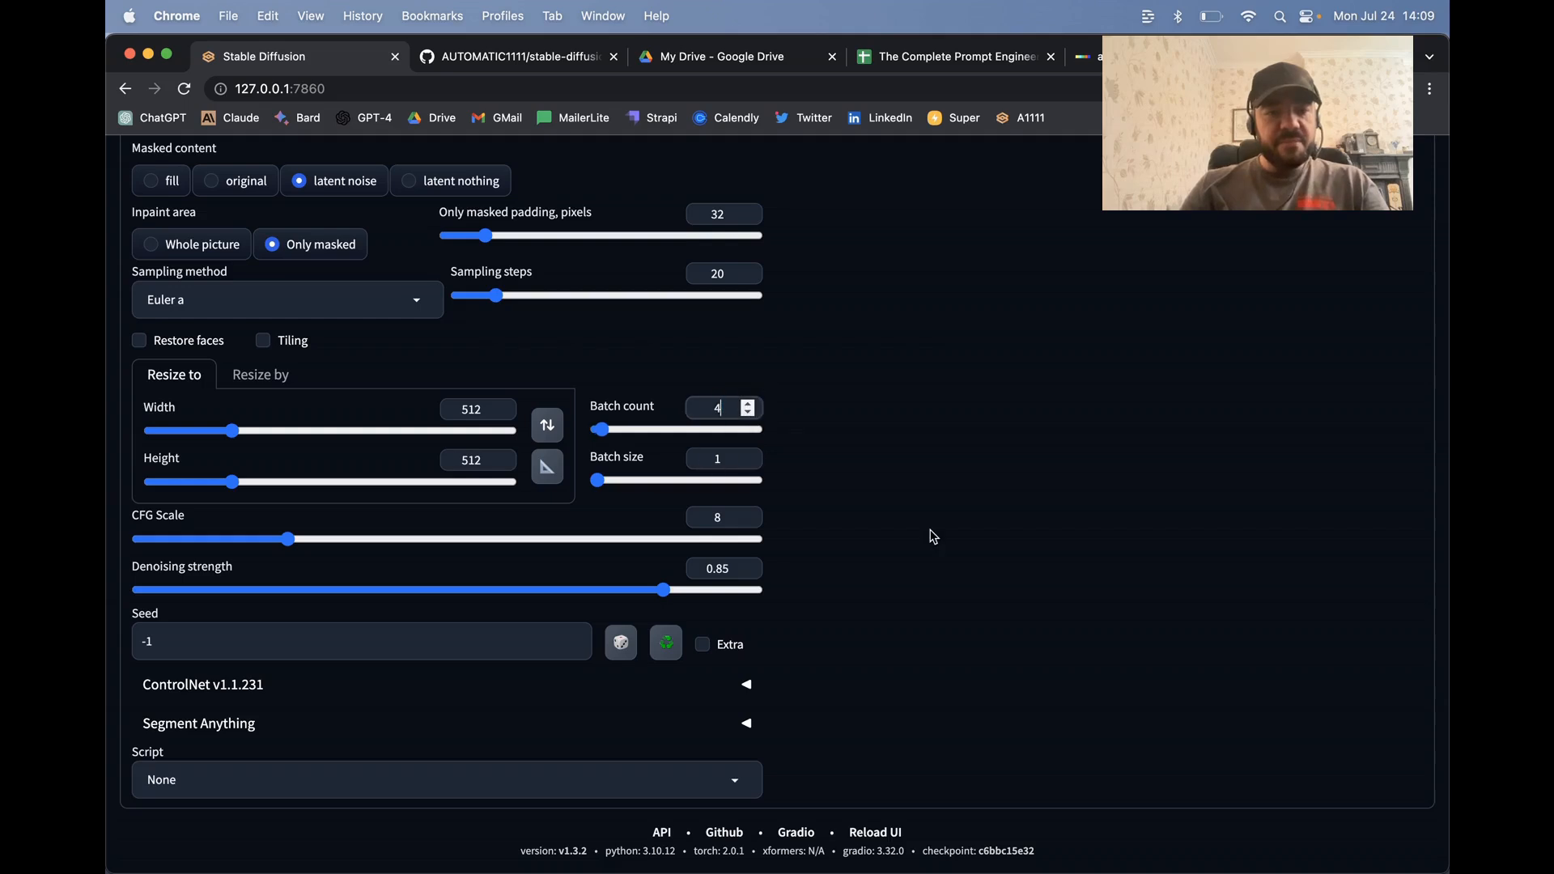
scroll(930, 531, down, 1)
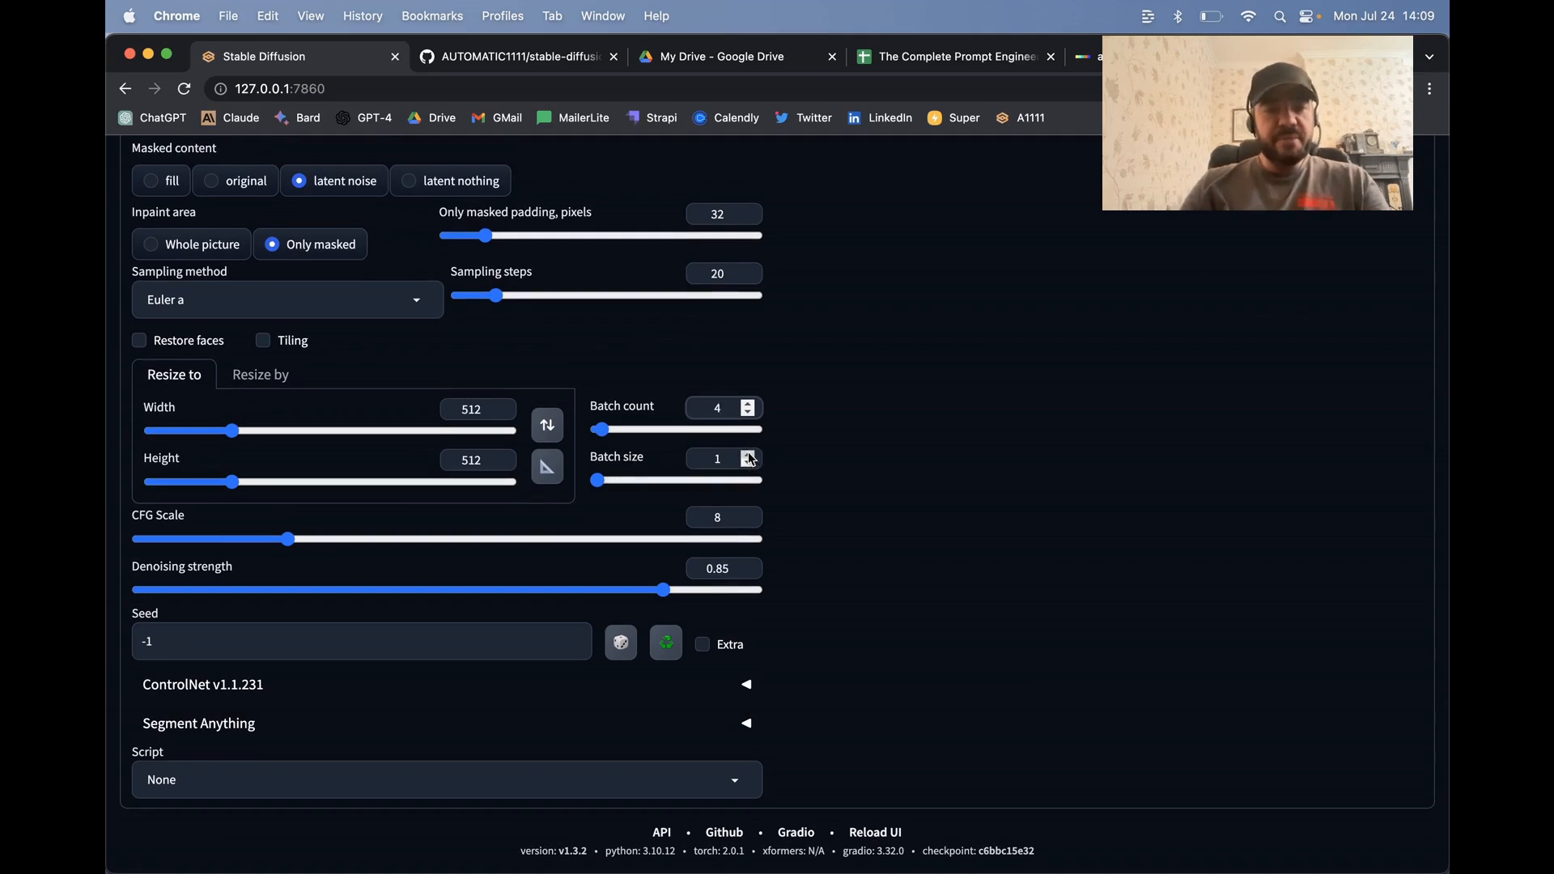
Start generating the batch of inpainted images with the weighted flapper dress prompt
scroll(884, 413, up, 15)
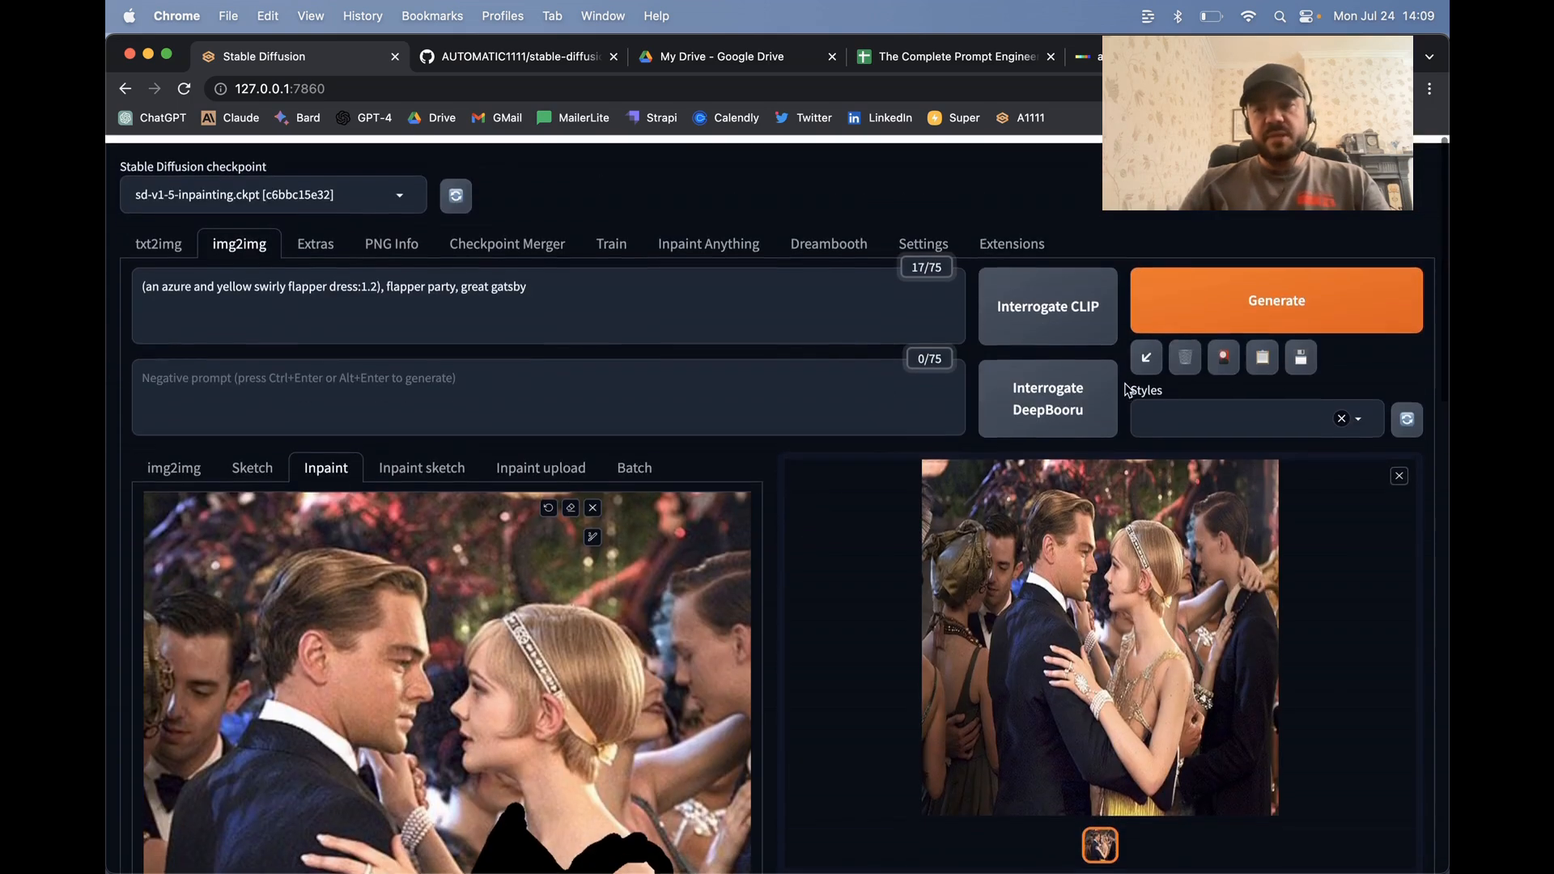
click(1242, 314)
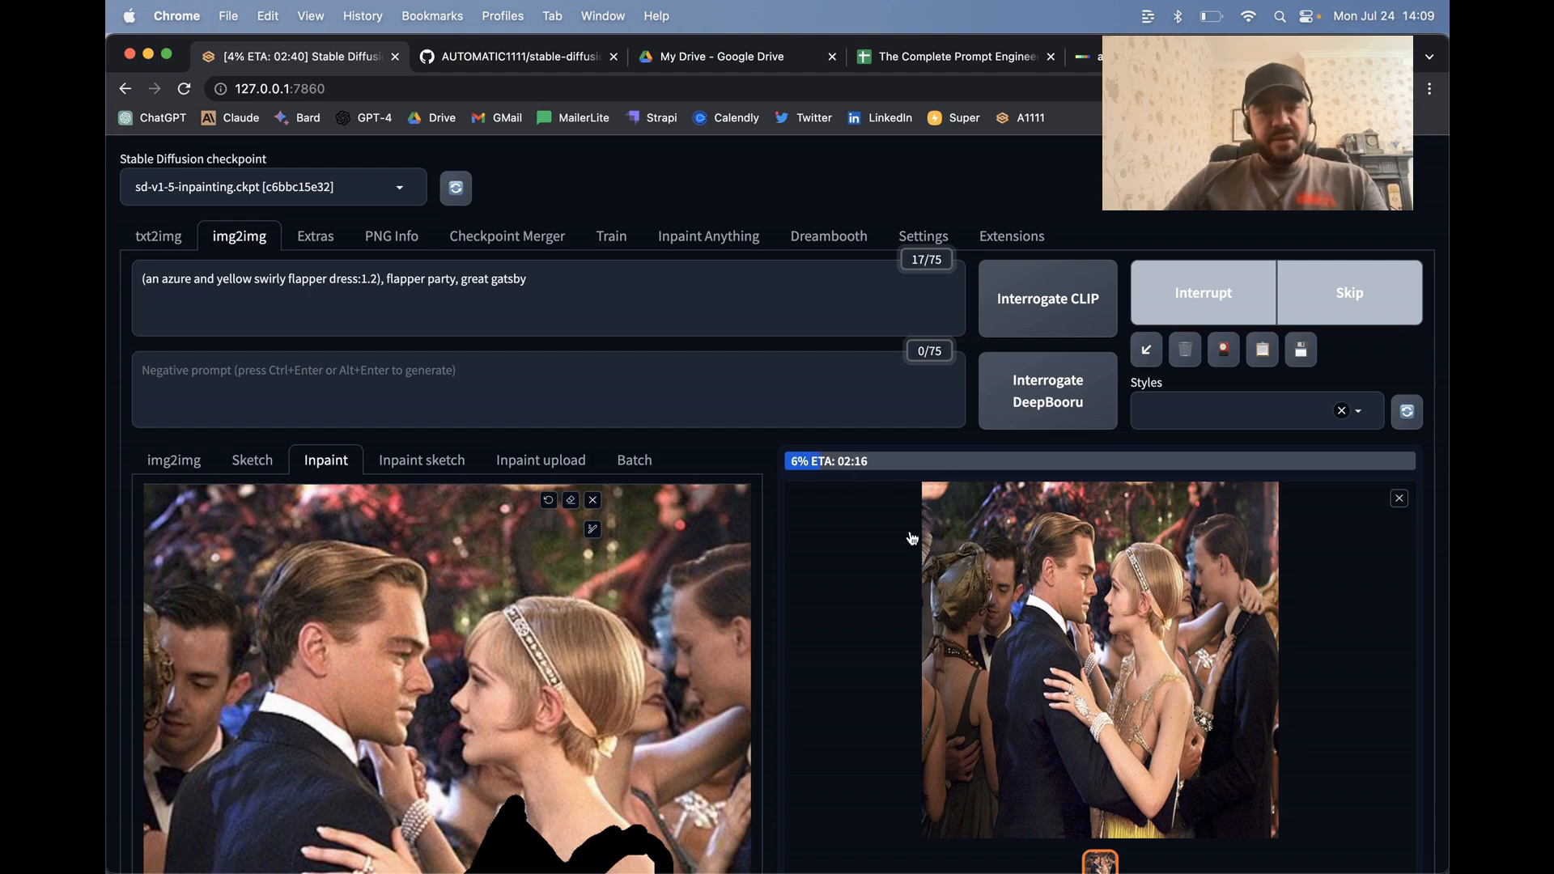
scroll(597, 405, down, 5)
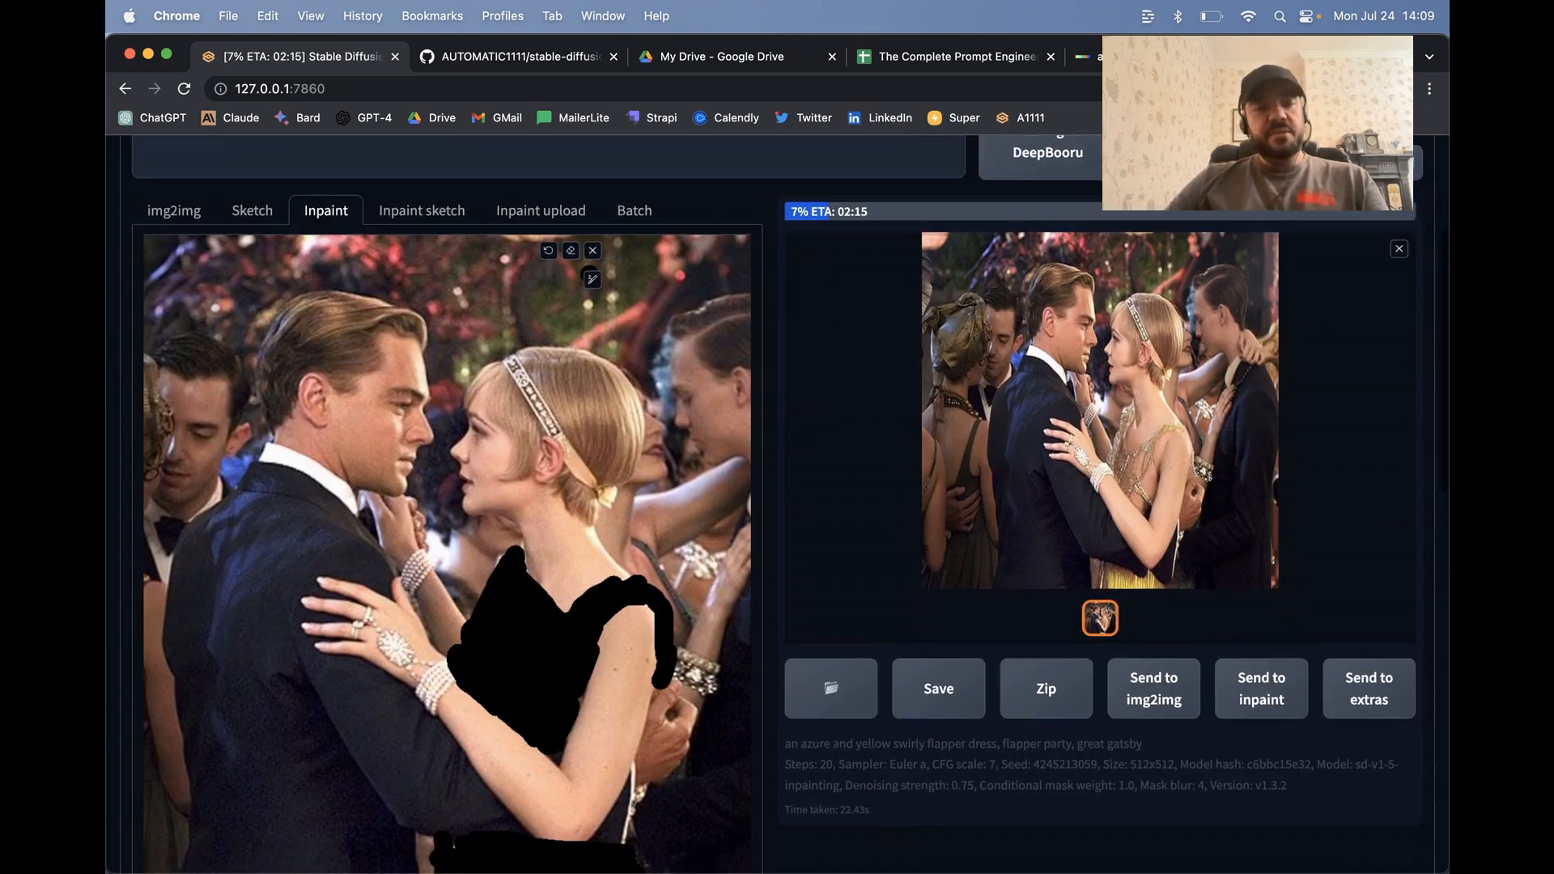
scroll(597, 406, down, 7)
scroll(596, 405, up, 7)
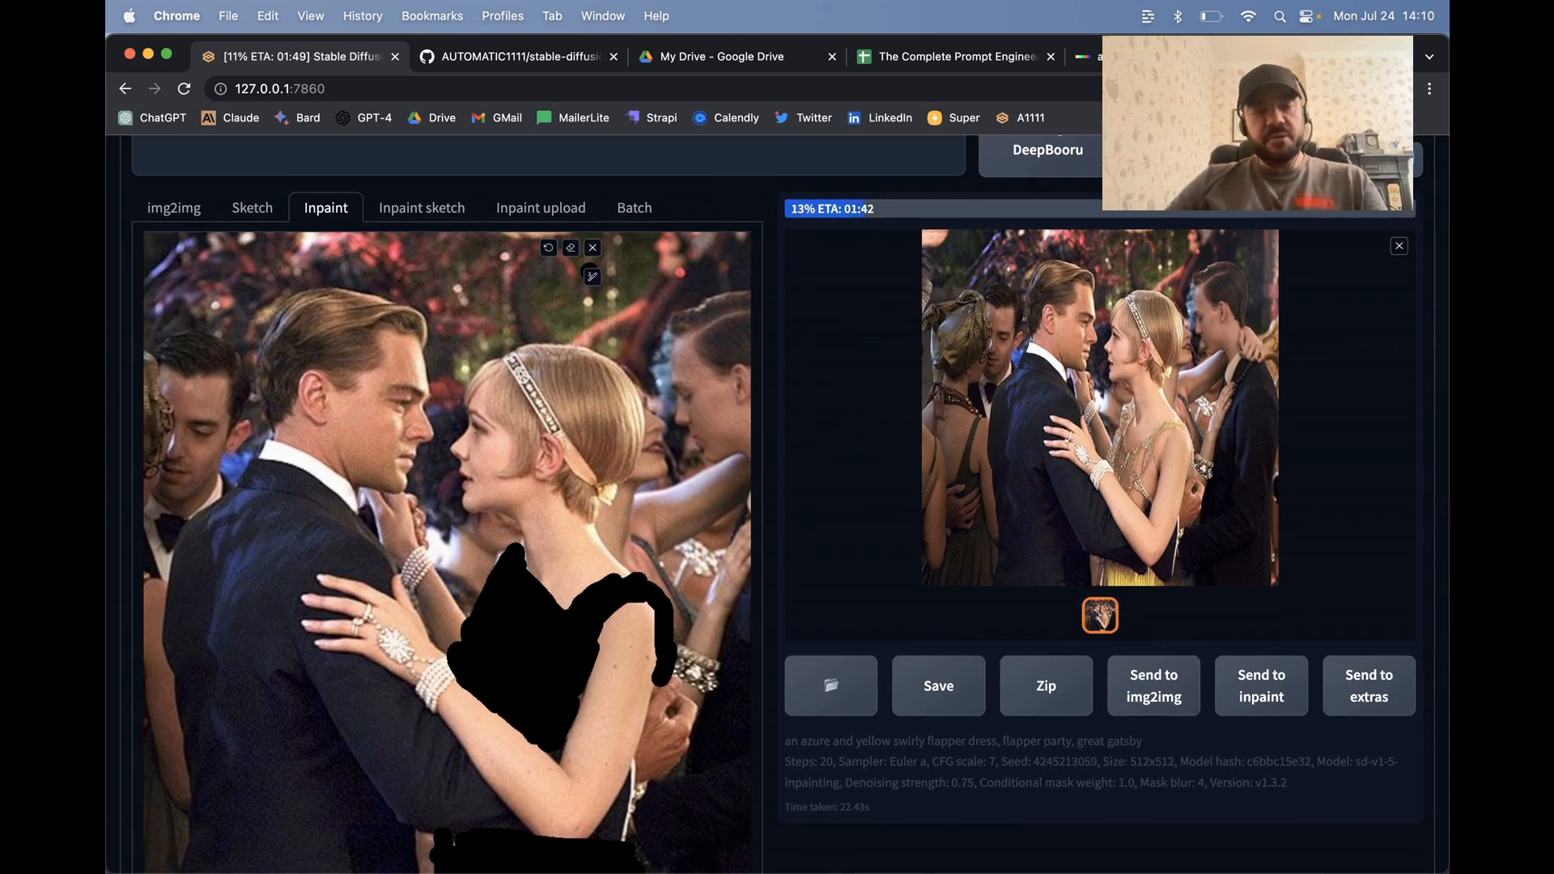
scroll(589, 324, up, 5)
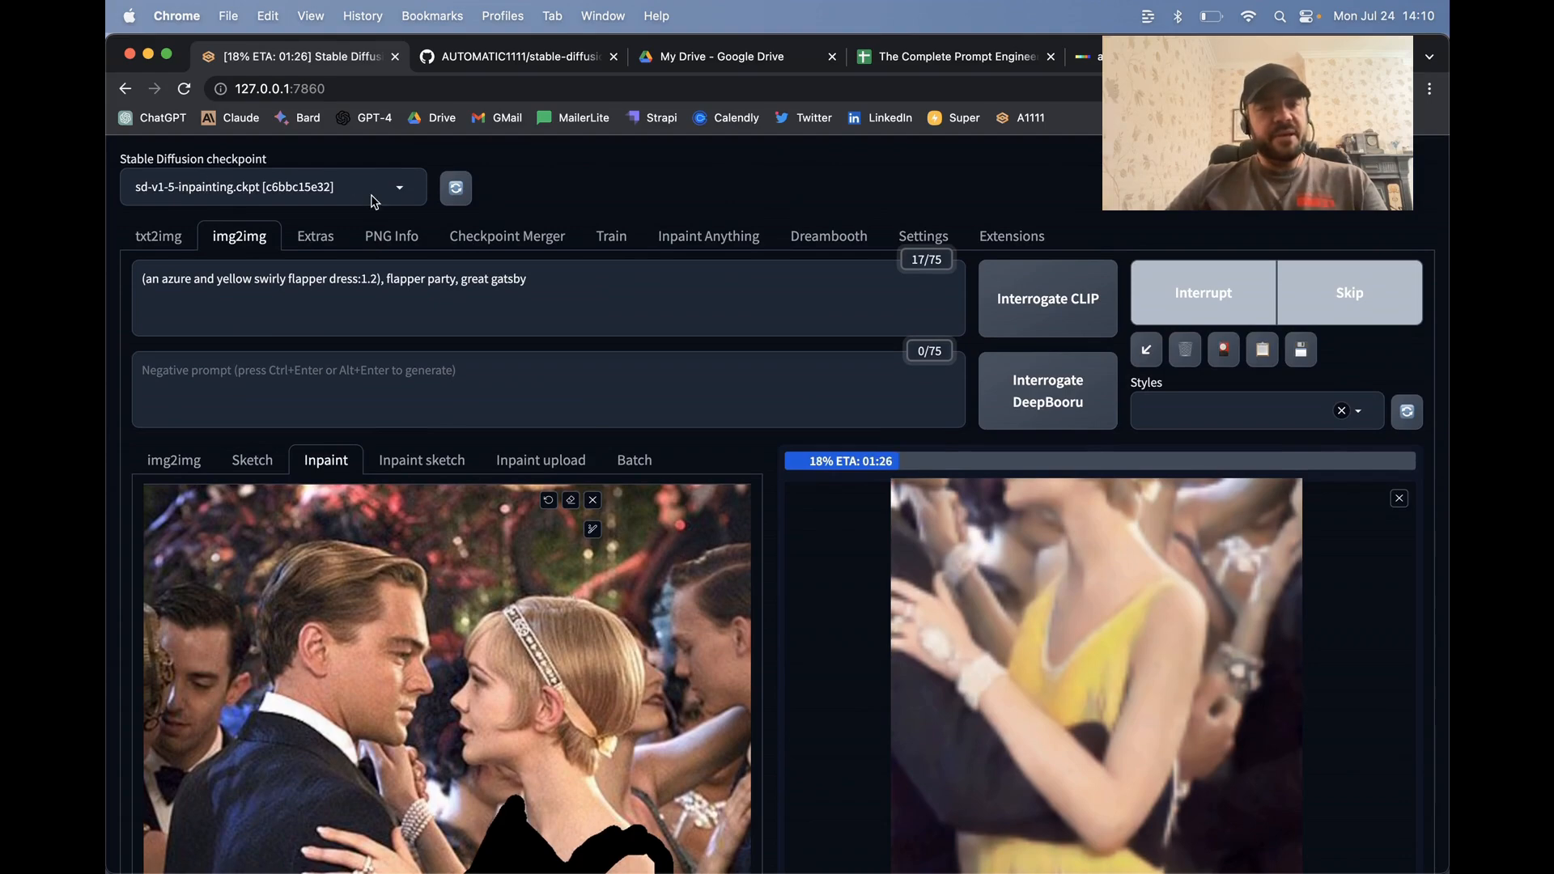
Switch to the AUTOMATIC1111 stable-diffusion-webui repository on GitHub, skim its README and look over the wiki home page
click(469, 57)
scroll(346, 331, up, 10)
scroll(356, 356, down, 15)
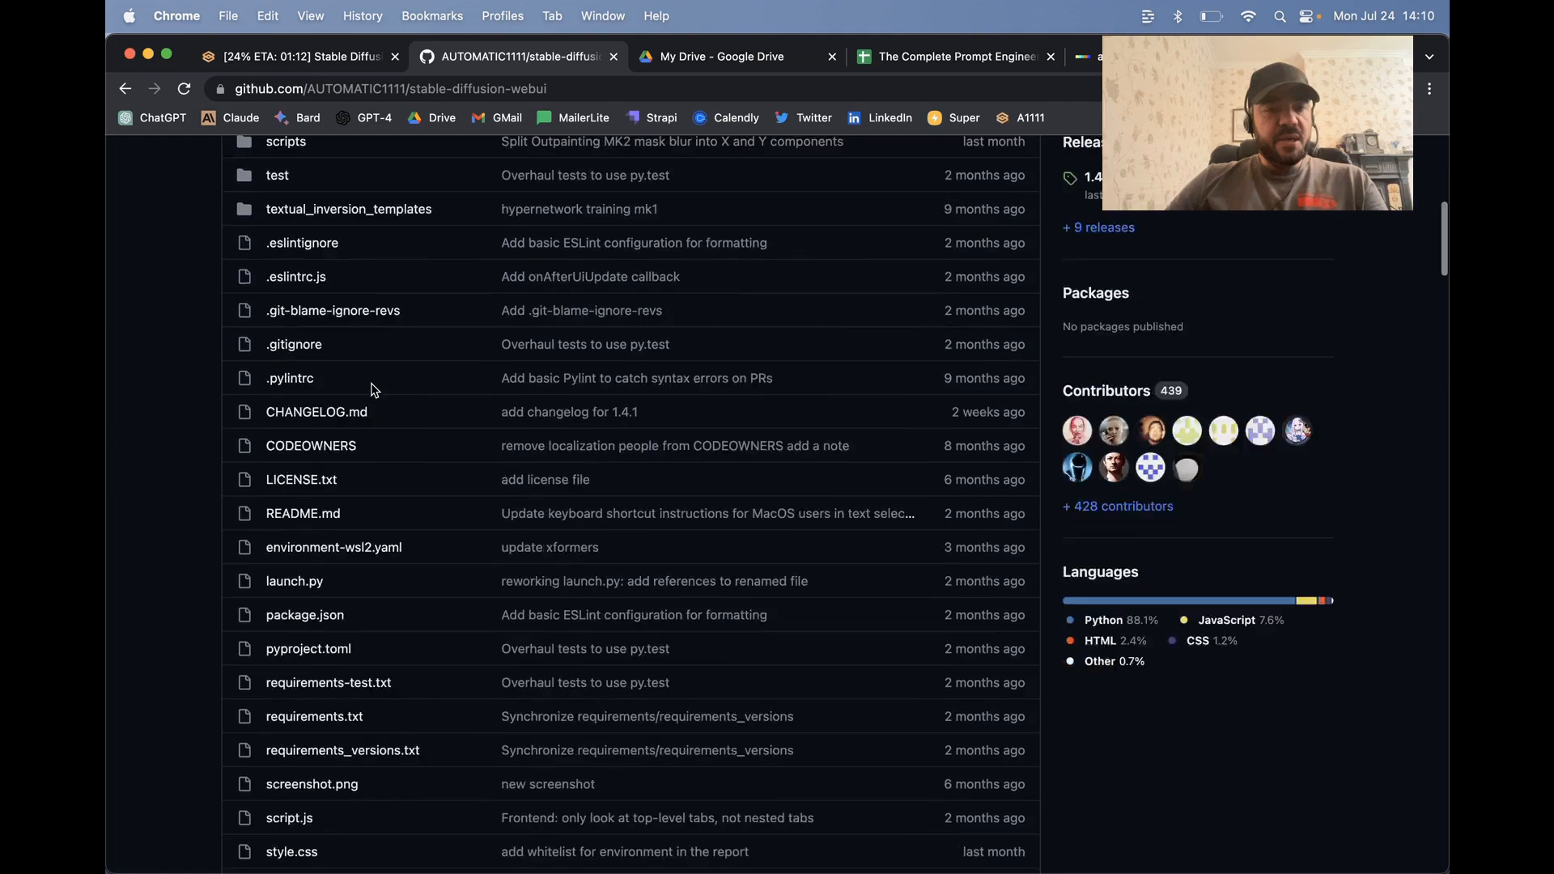
scroll(373, 391, down, 10)
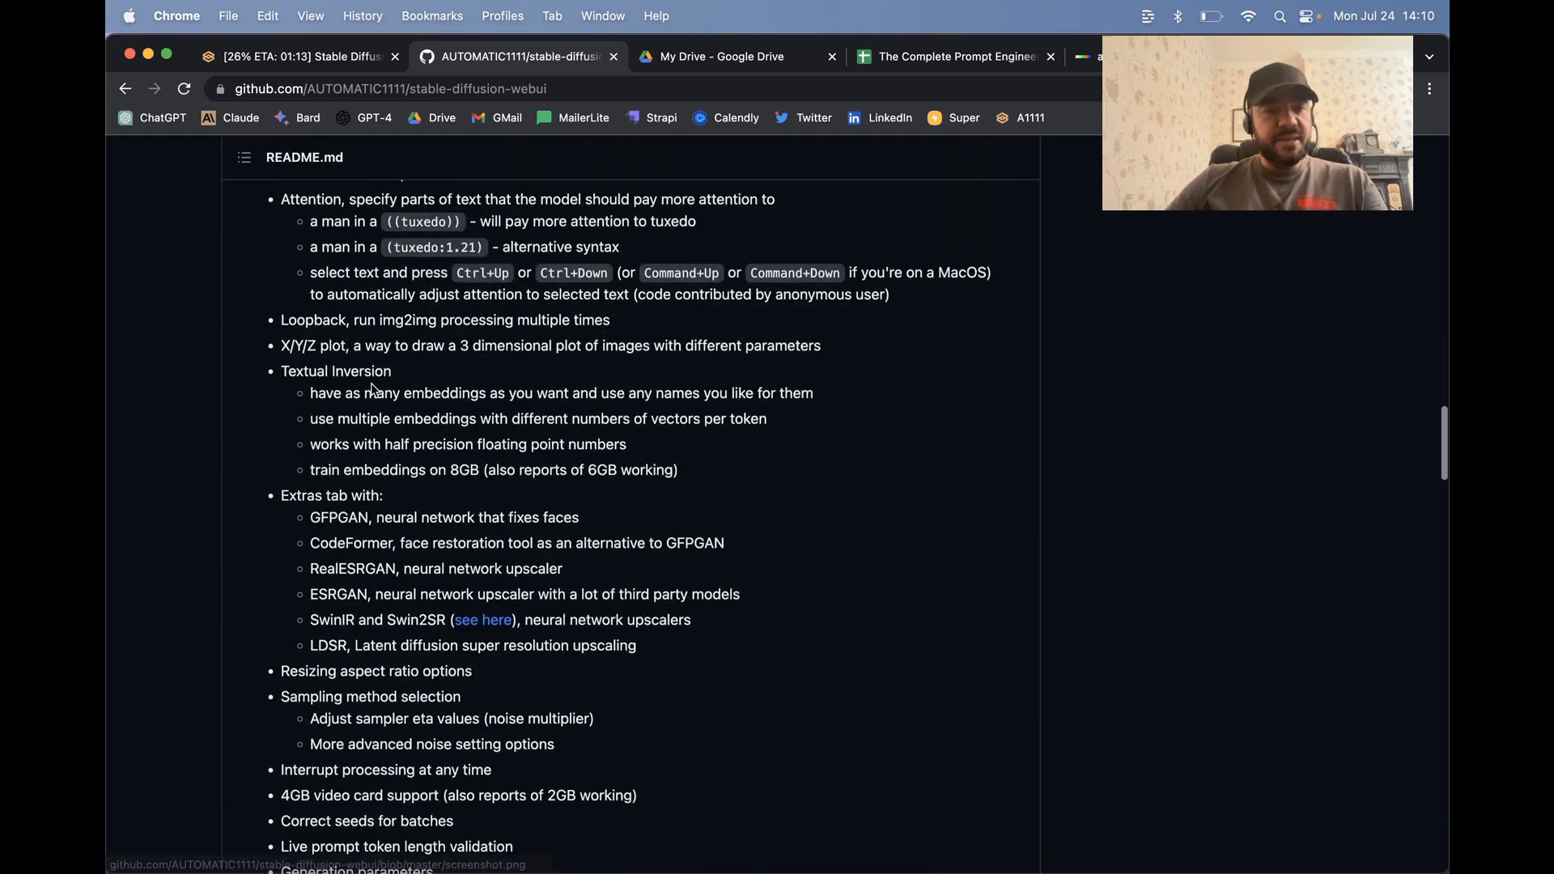
scroll(373, 386, up, 20)
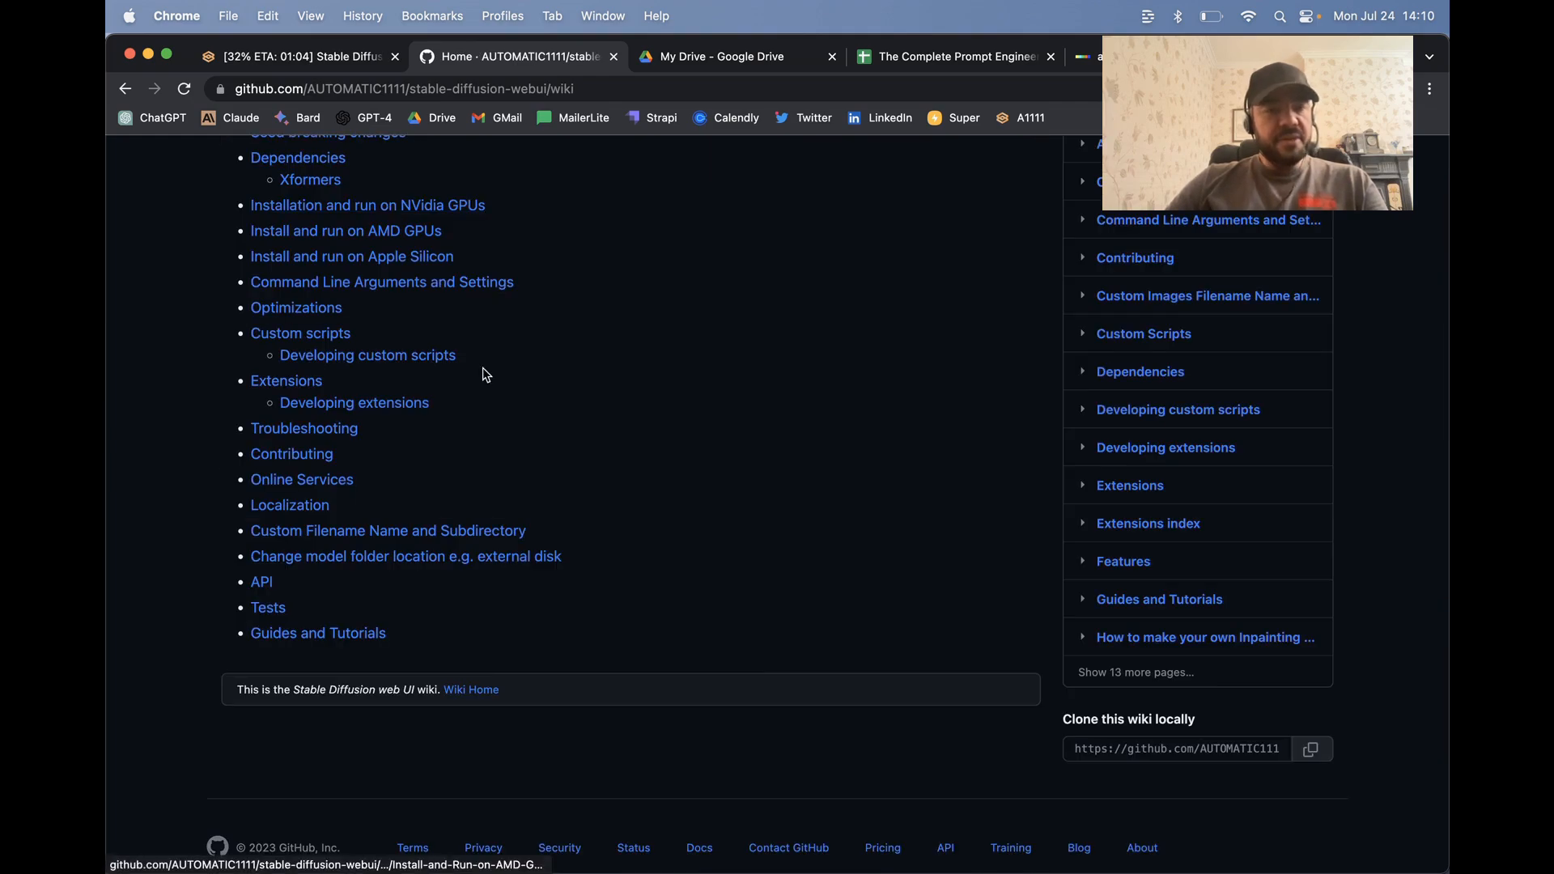
scroll(368, 213, up, 5)
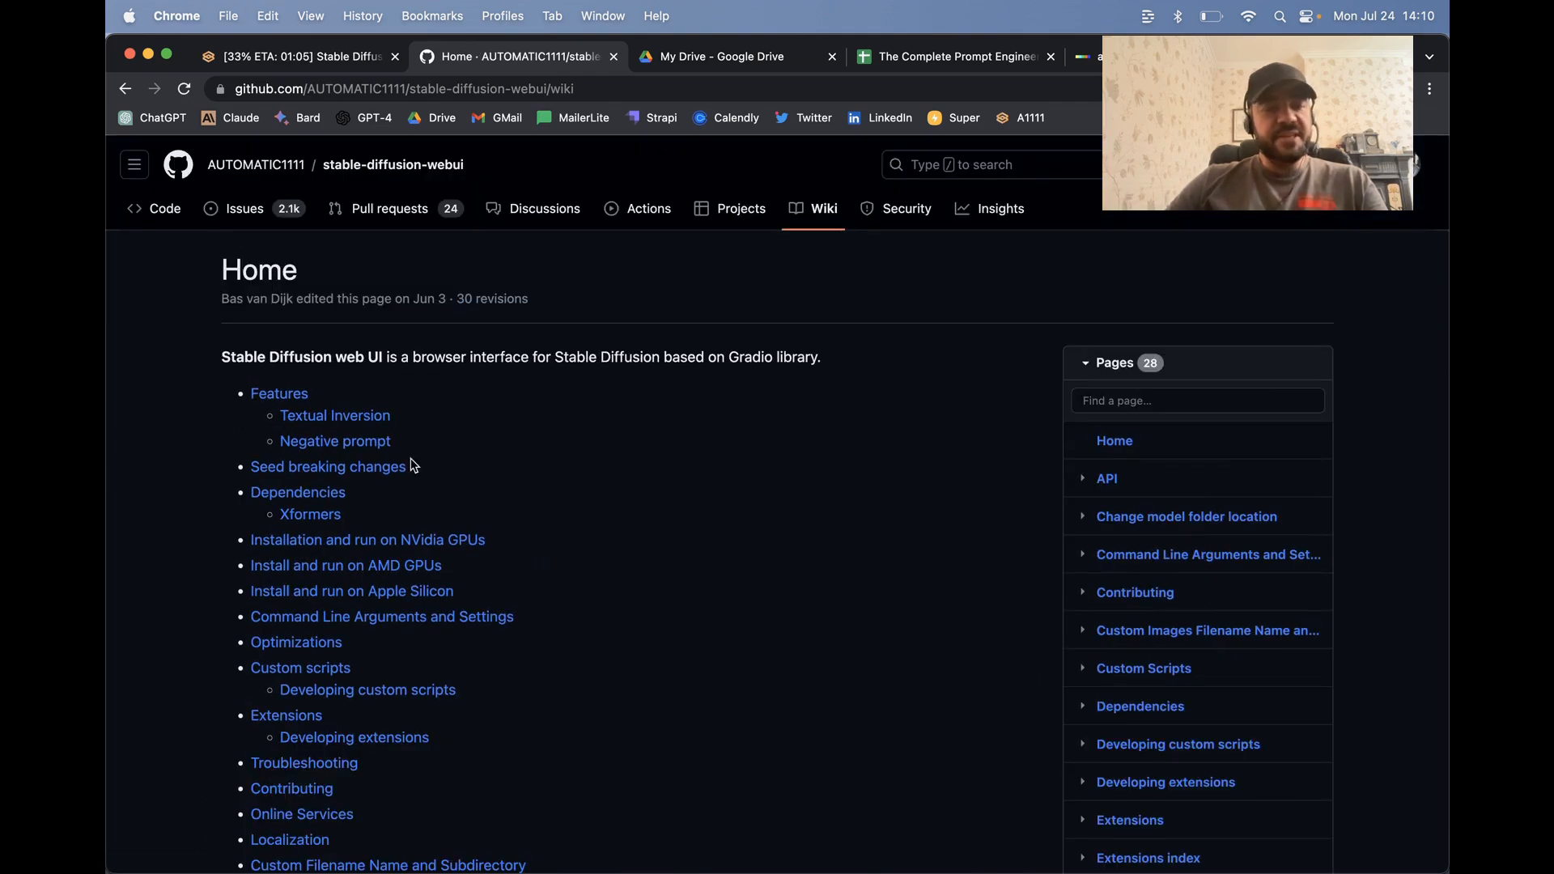
scroll(410, 465, down, 5)
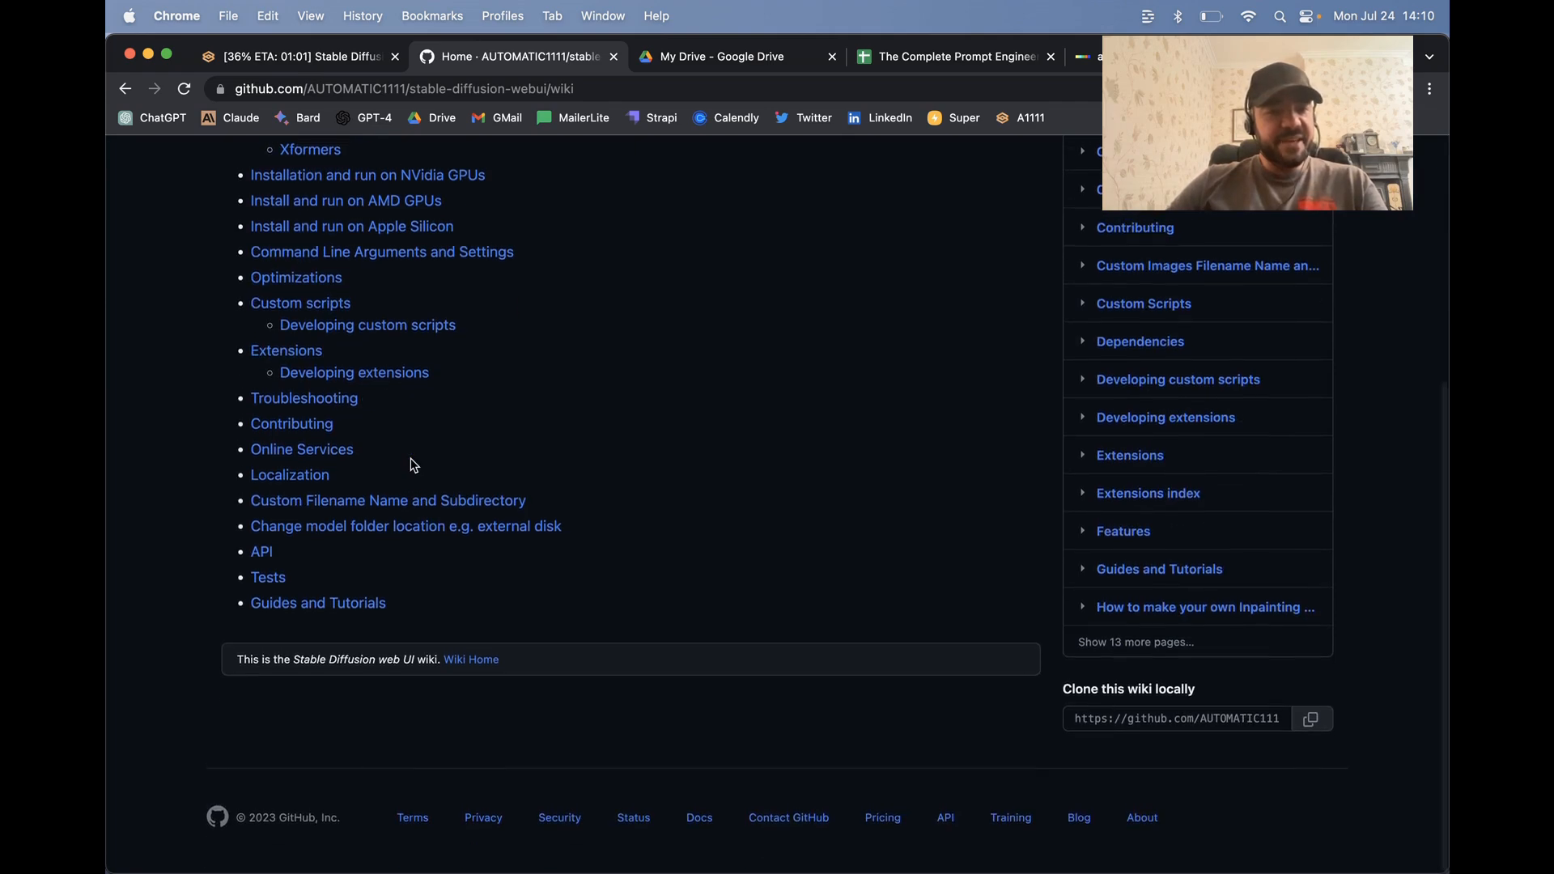
scroll(453, 266, up, 1)
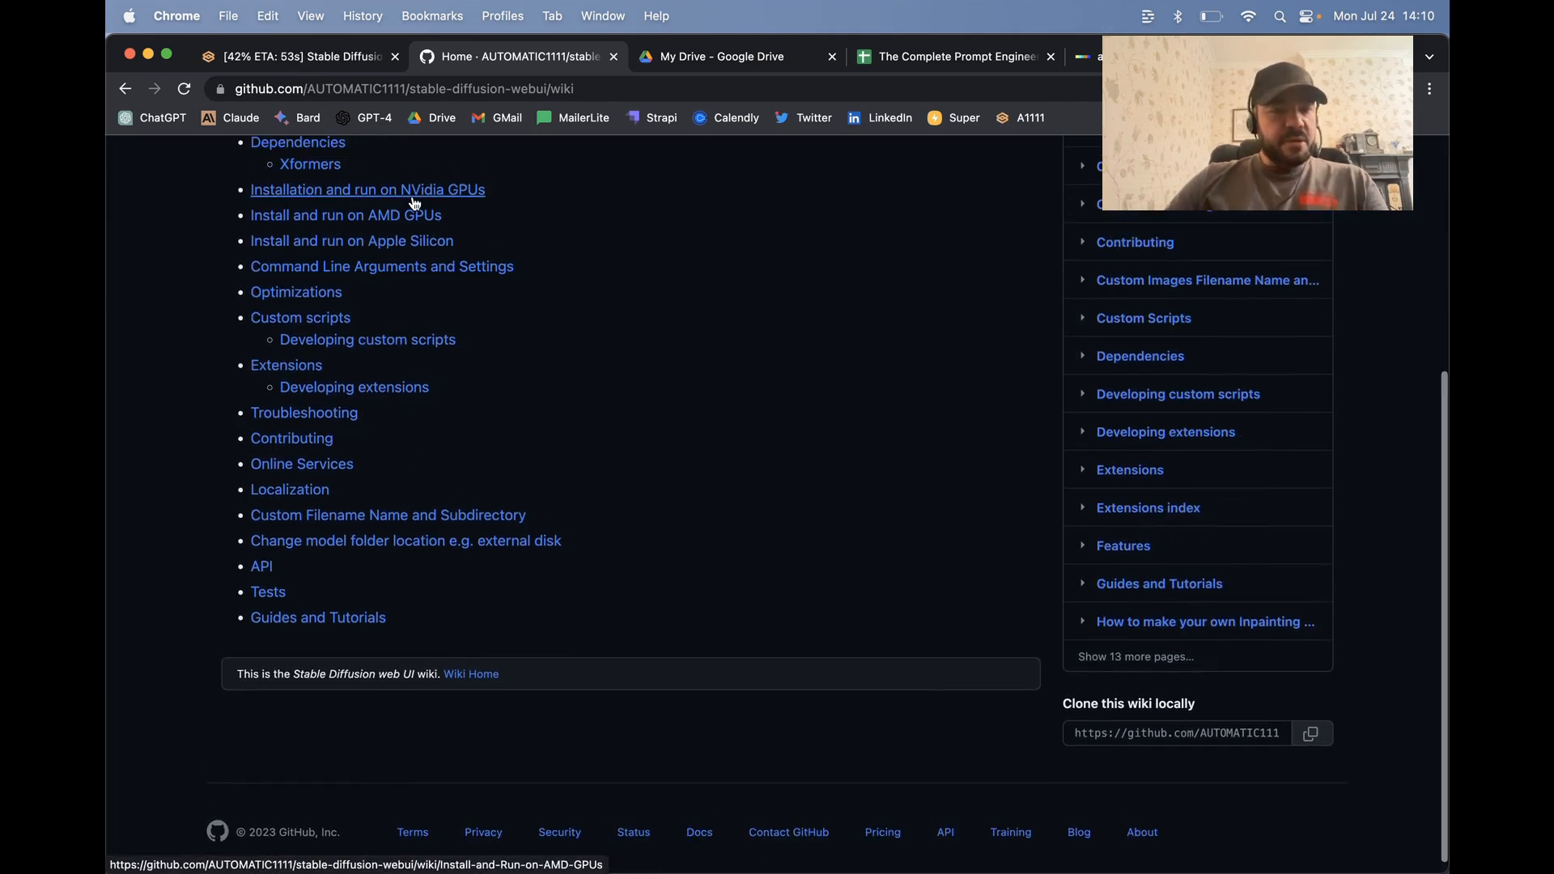
Open the wiki's installation guide for NVidia GPUs, skim its Windows and Linux instructions, and return to the wiki home
click(408, 192)
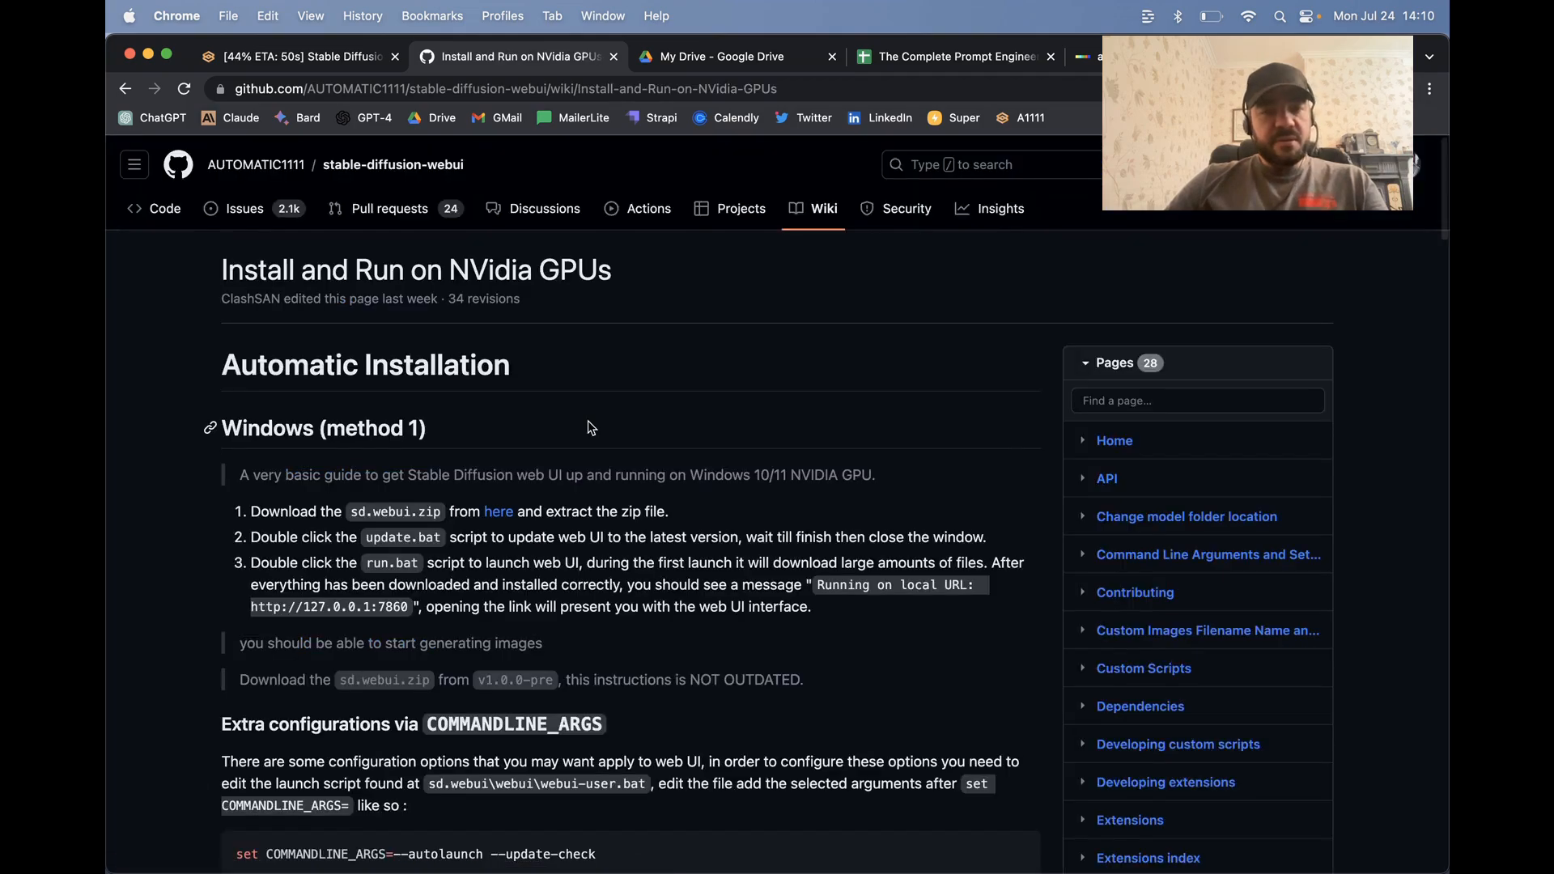
scroll(592, 428, down, 15)
scroll(588, 421, down, 10)
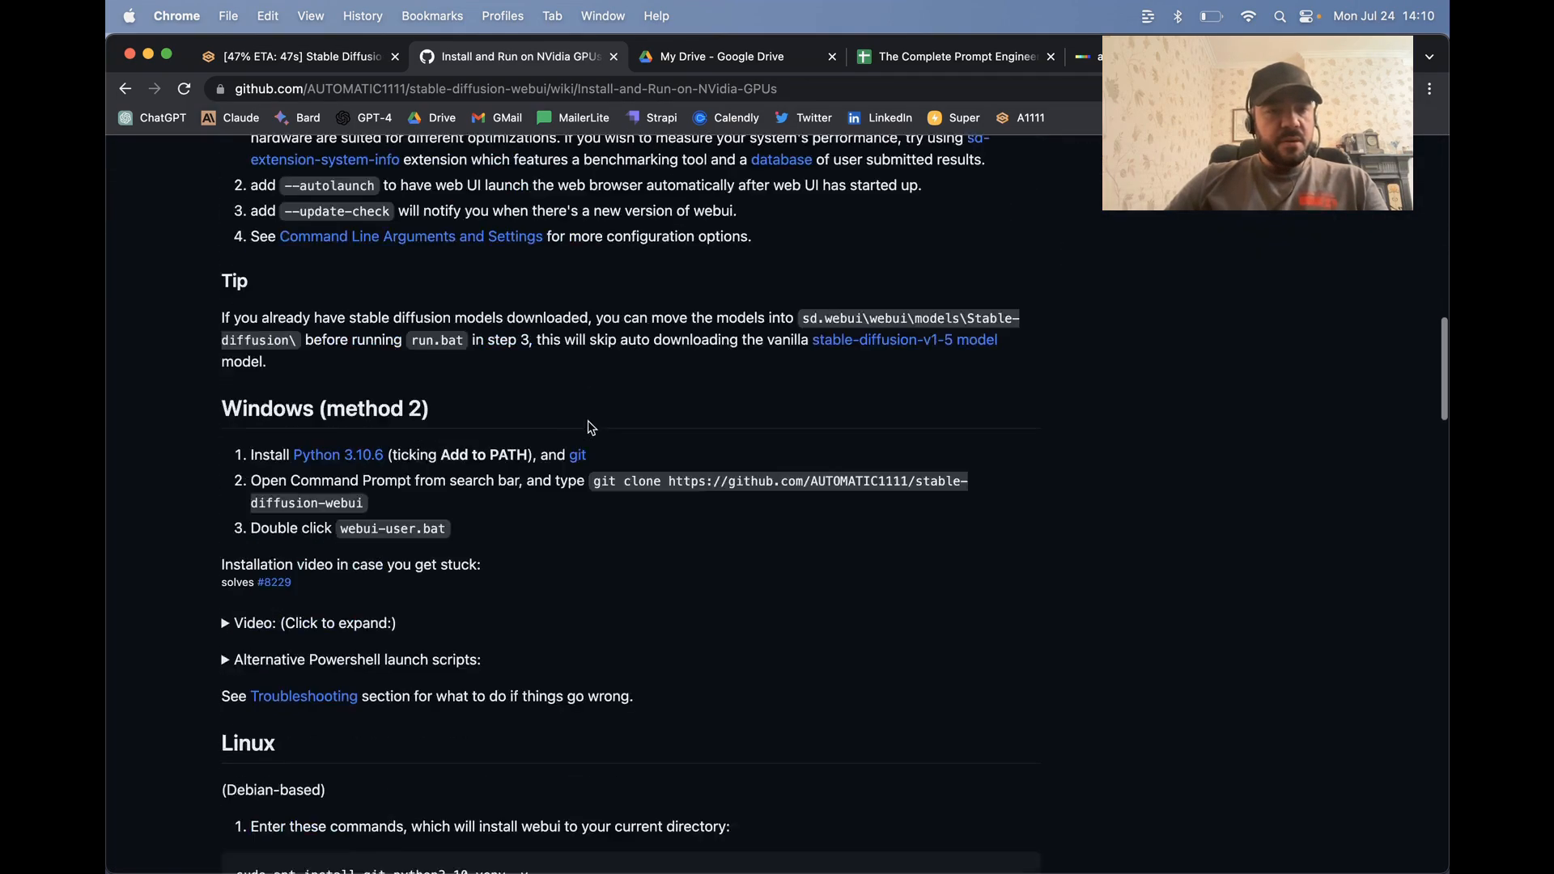
key(super+bracketleft)
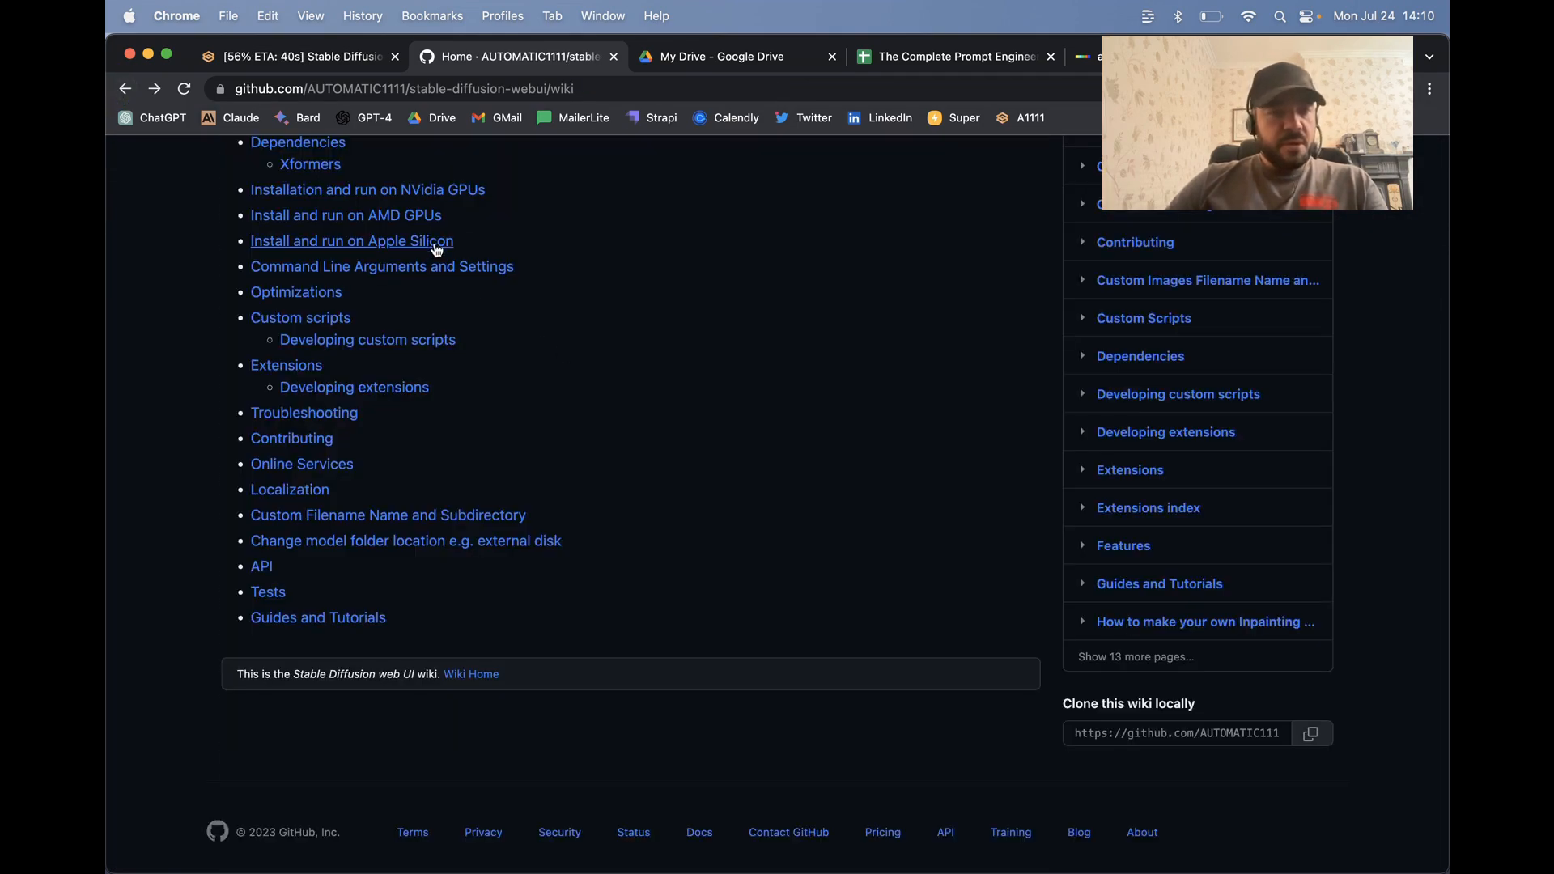
Open the Apple Silicon installation guide and follow its link to the Stable Diffusion 1.5 Inpainting model
click(405, 242)
scroll(419, 331, down, 15)
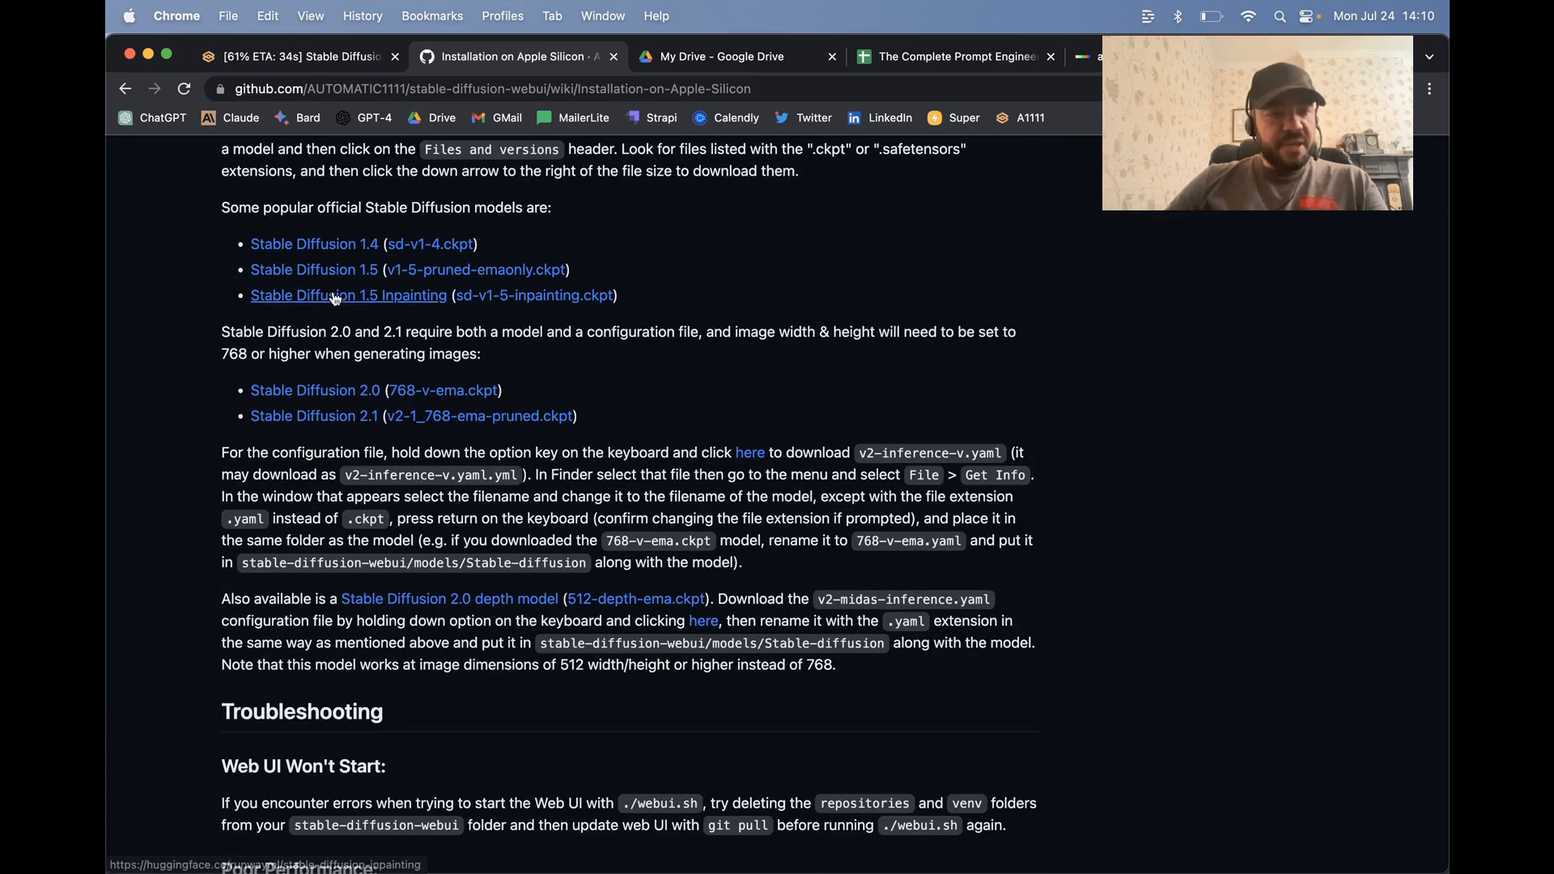
click(327, 305)
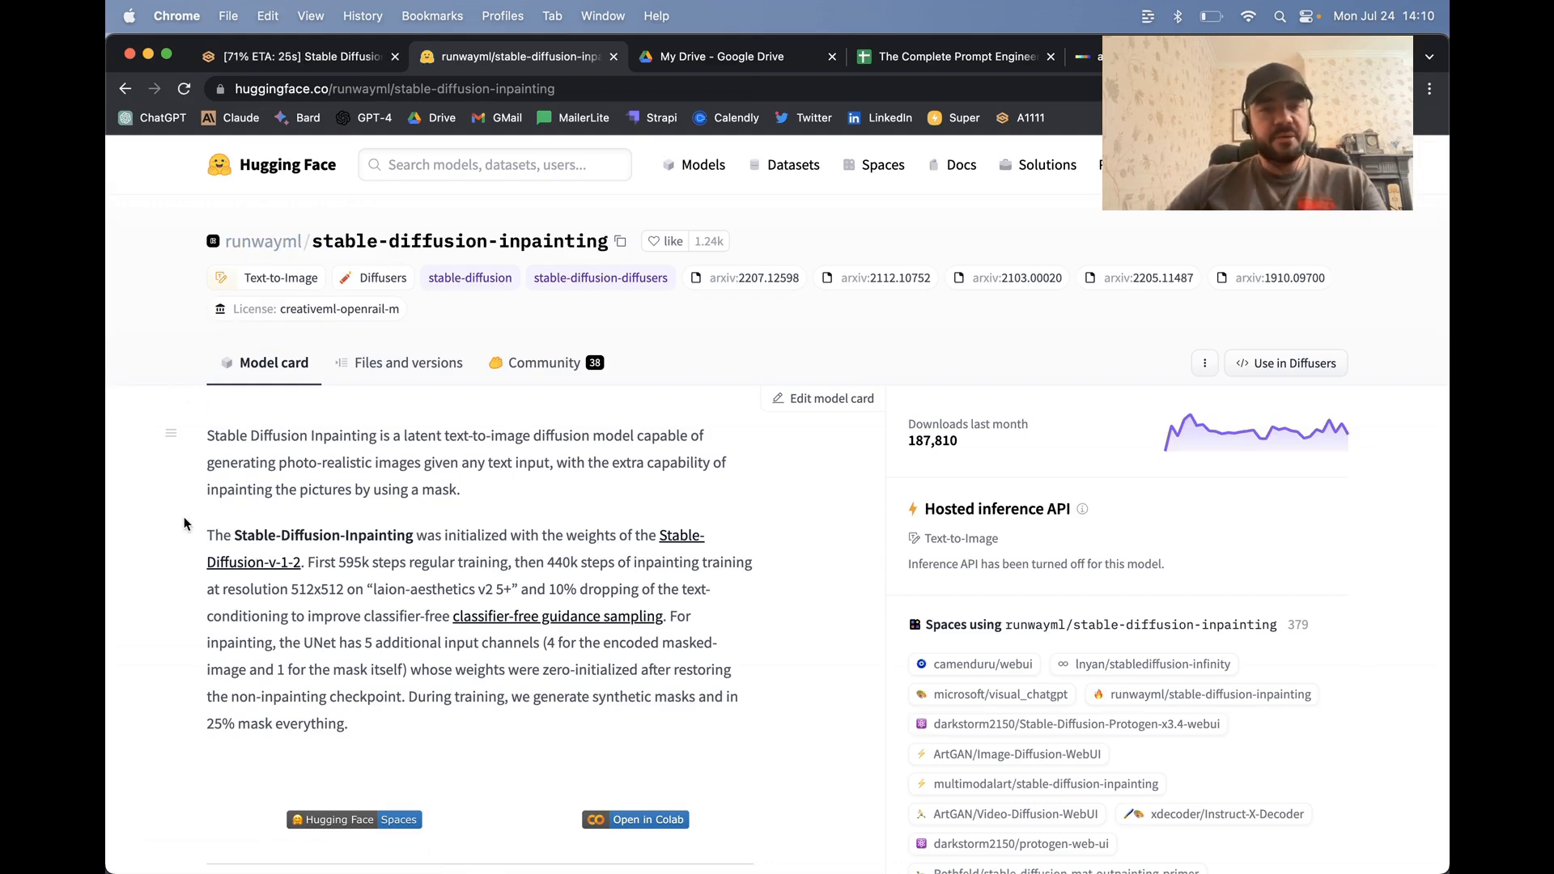
Read the stable-diffusion-inpainting model card on Hugging Face and bring up its list of files and versions
scroll(184, 524, down, 4)
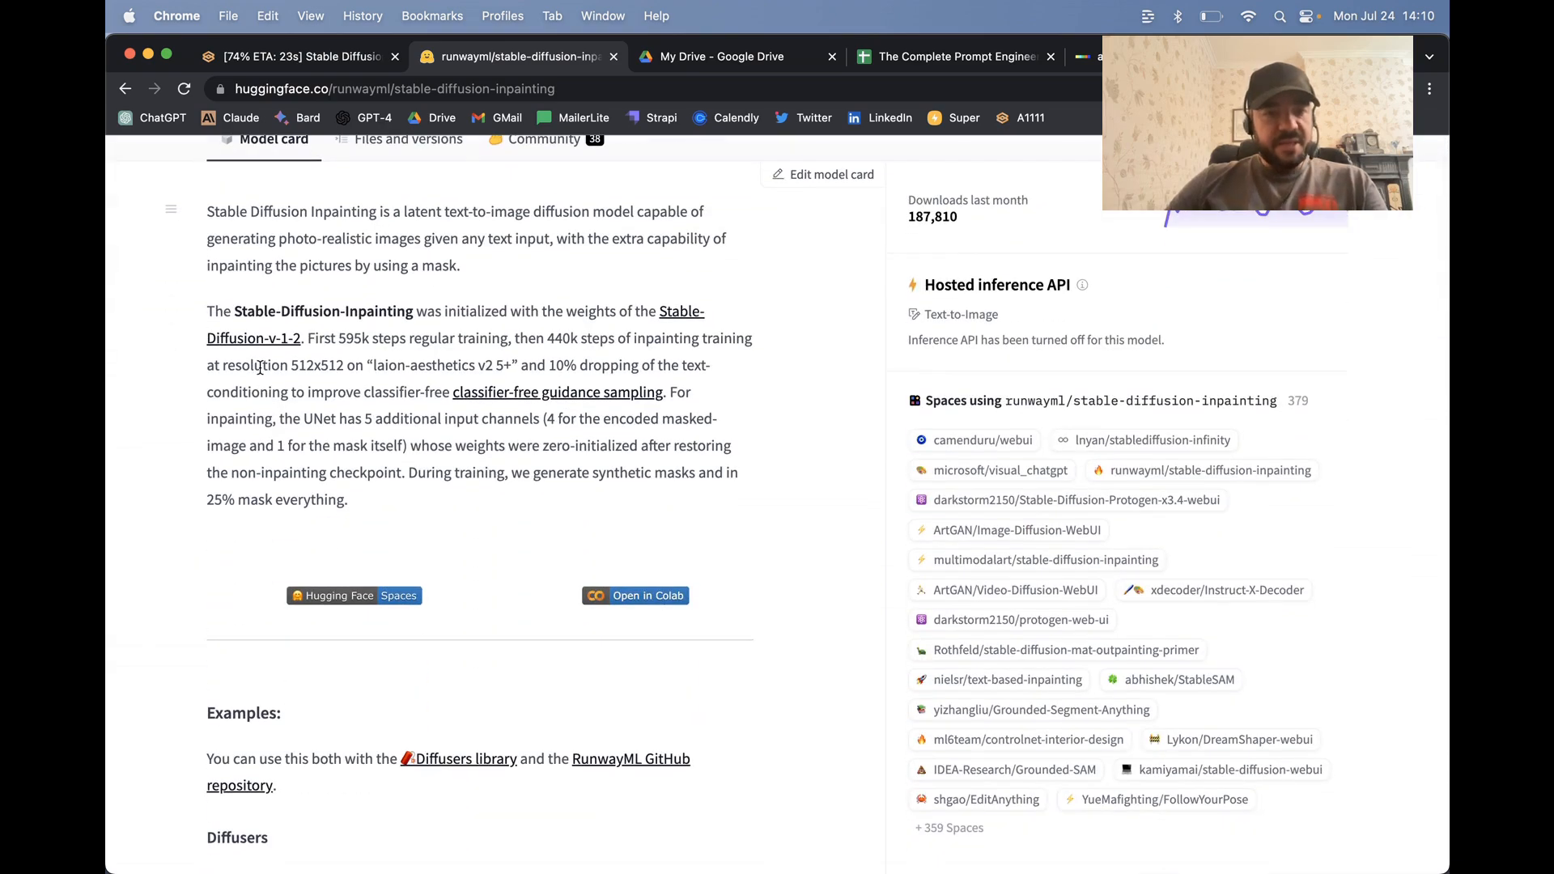
scroll(260, 366, down, 3)
scroll(260, 366, up, 8)
click(416, 362)
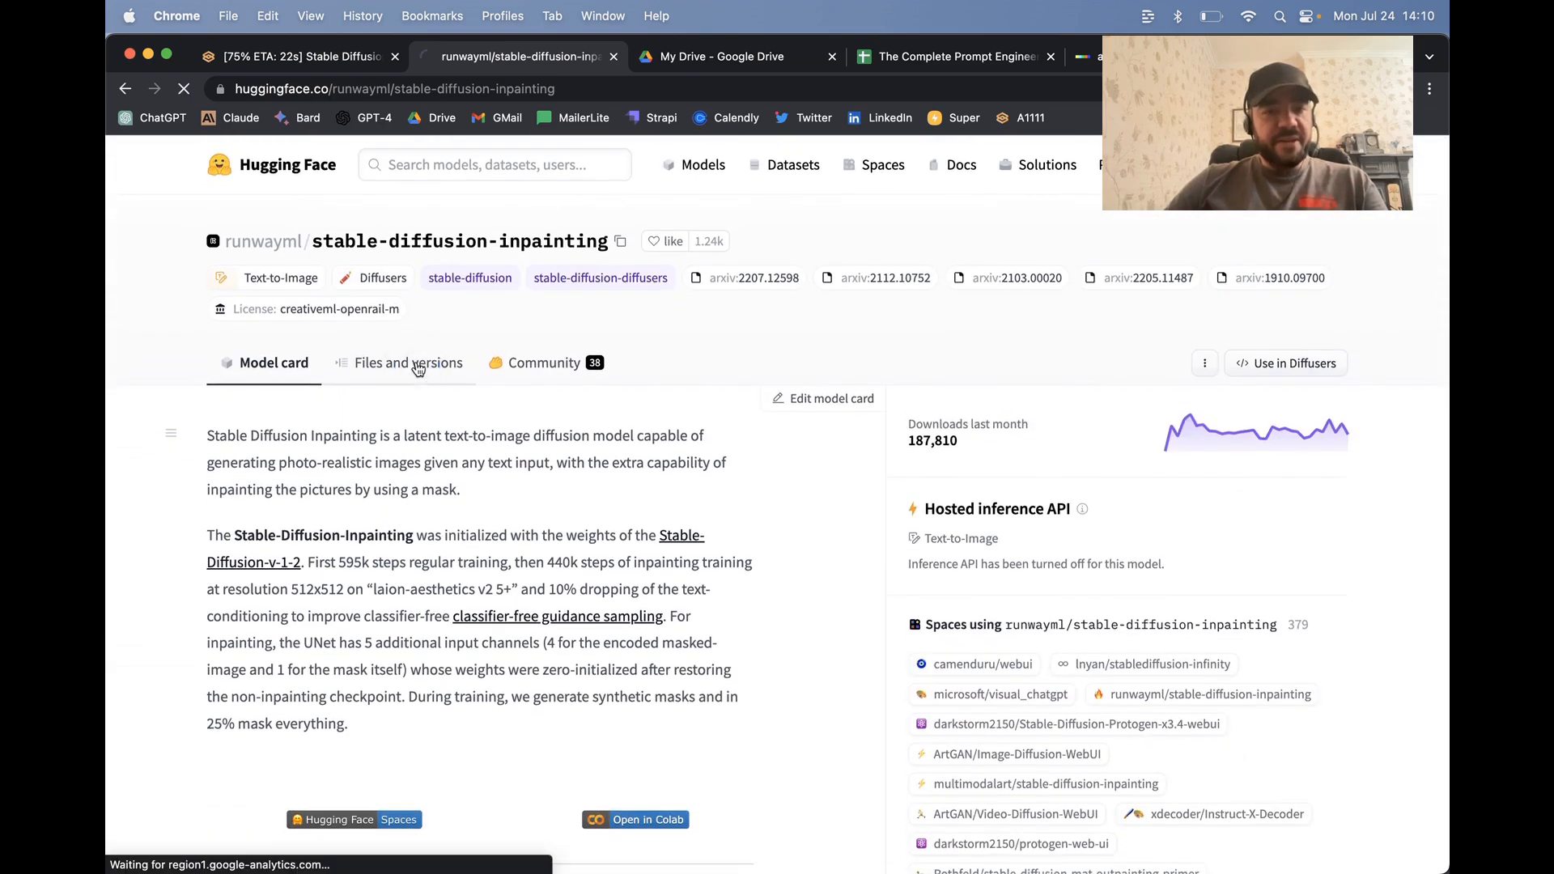
scroll(531, 413, down, 3)
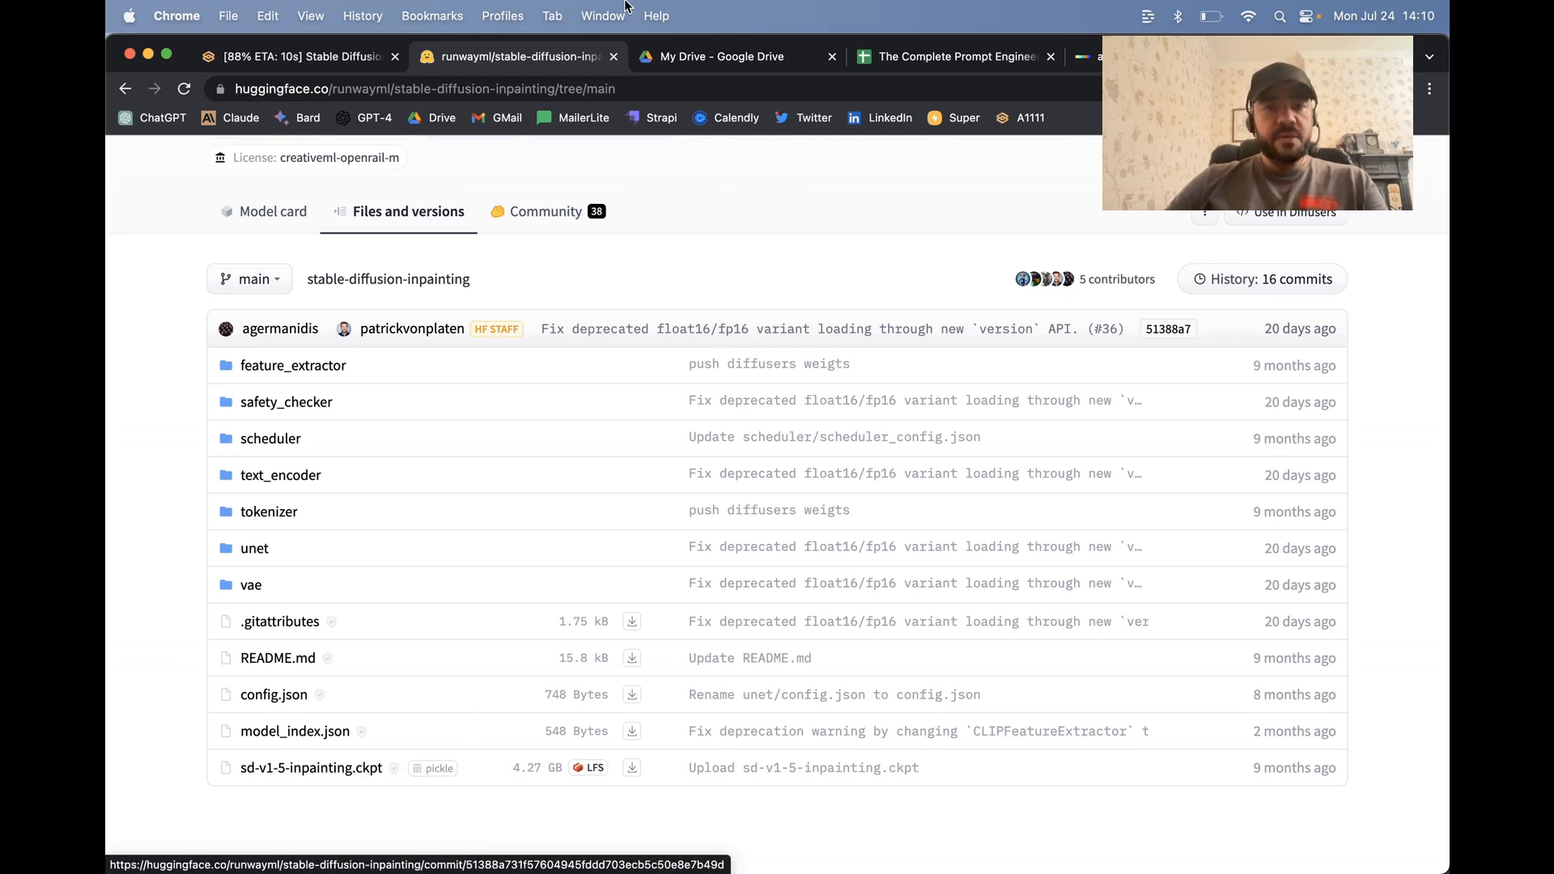
Switch back to the Stable Diffusion web UI and examine the grid of newly generated images at full size
click(301, 58)
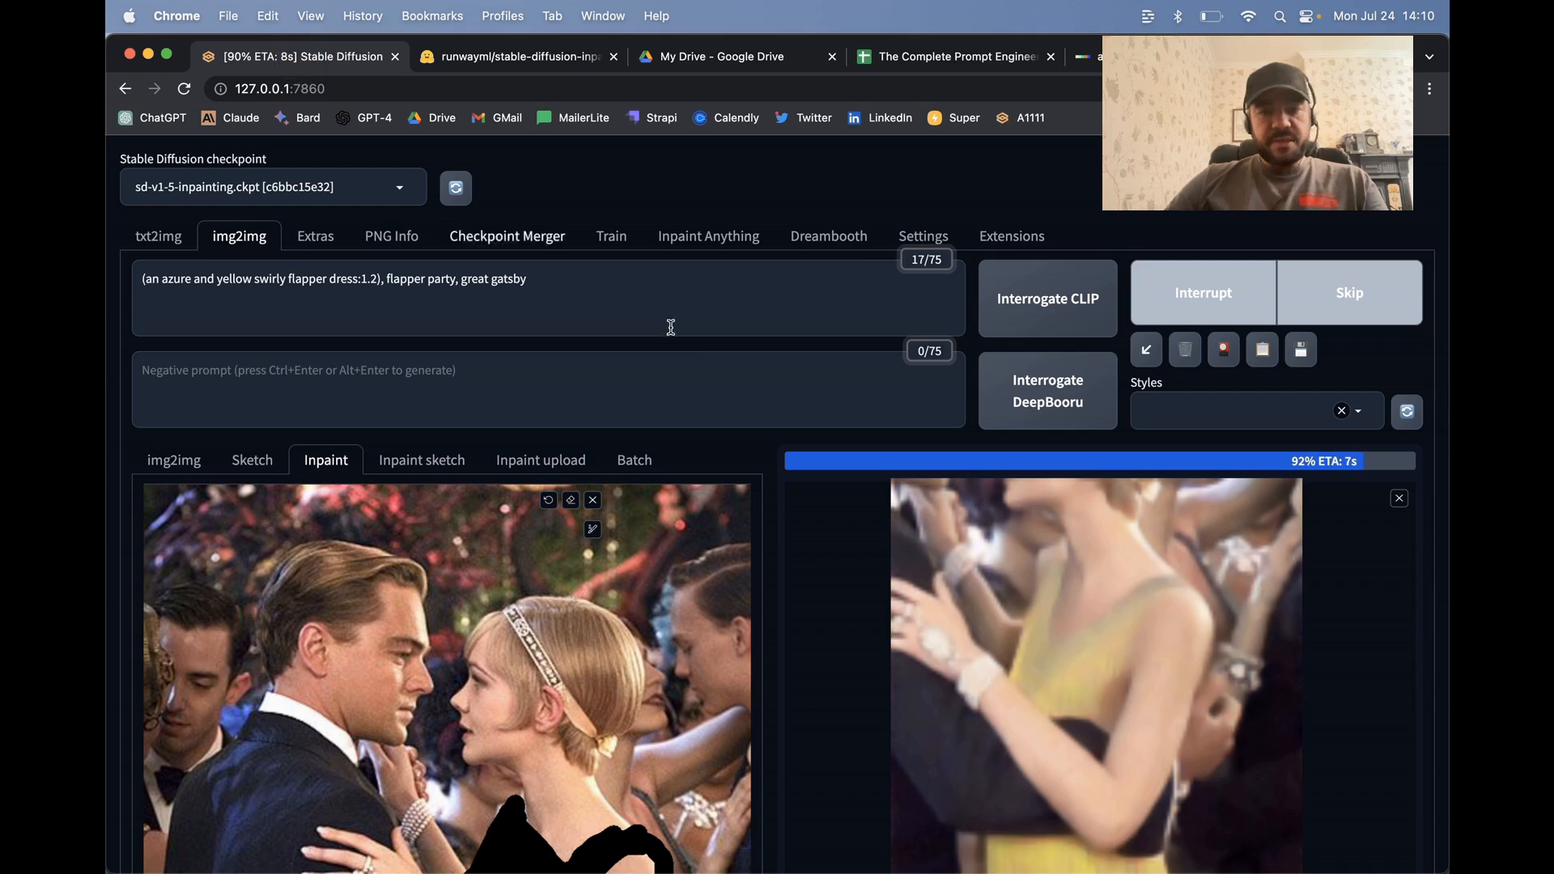
scroll(689, 343, down, 2)
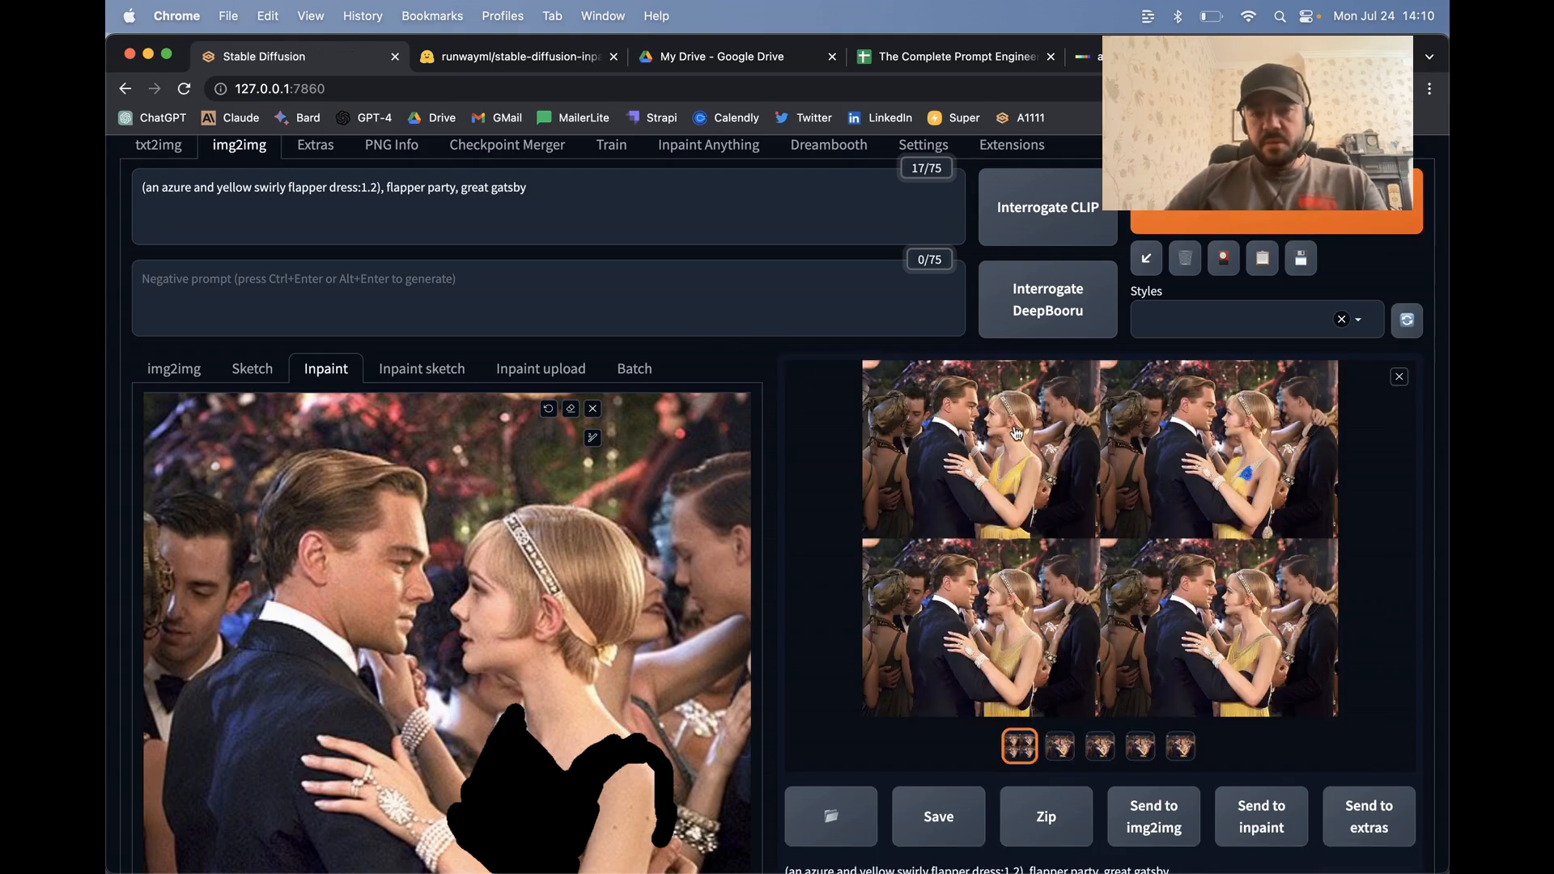
click(1044, 462)
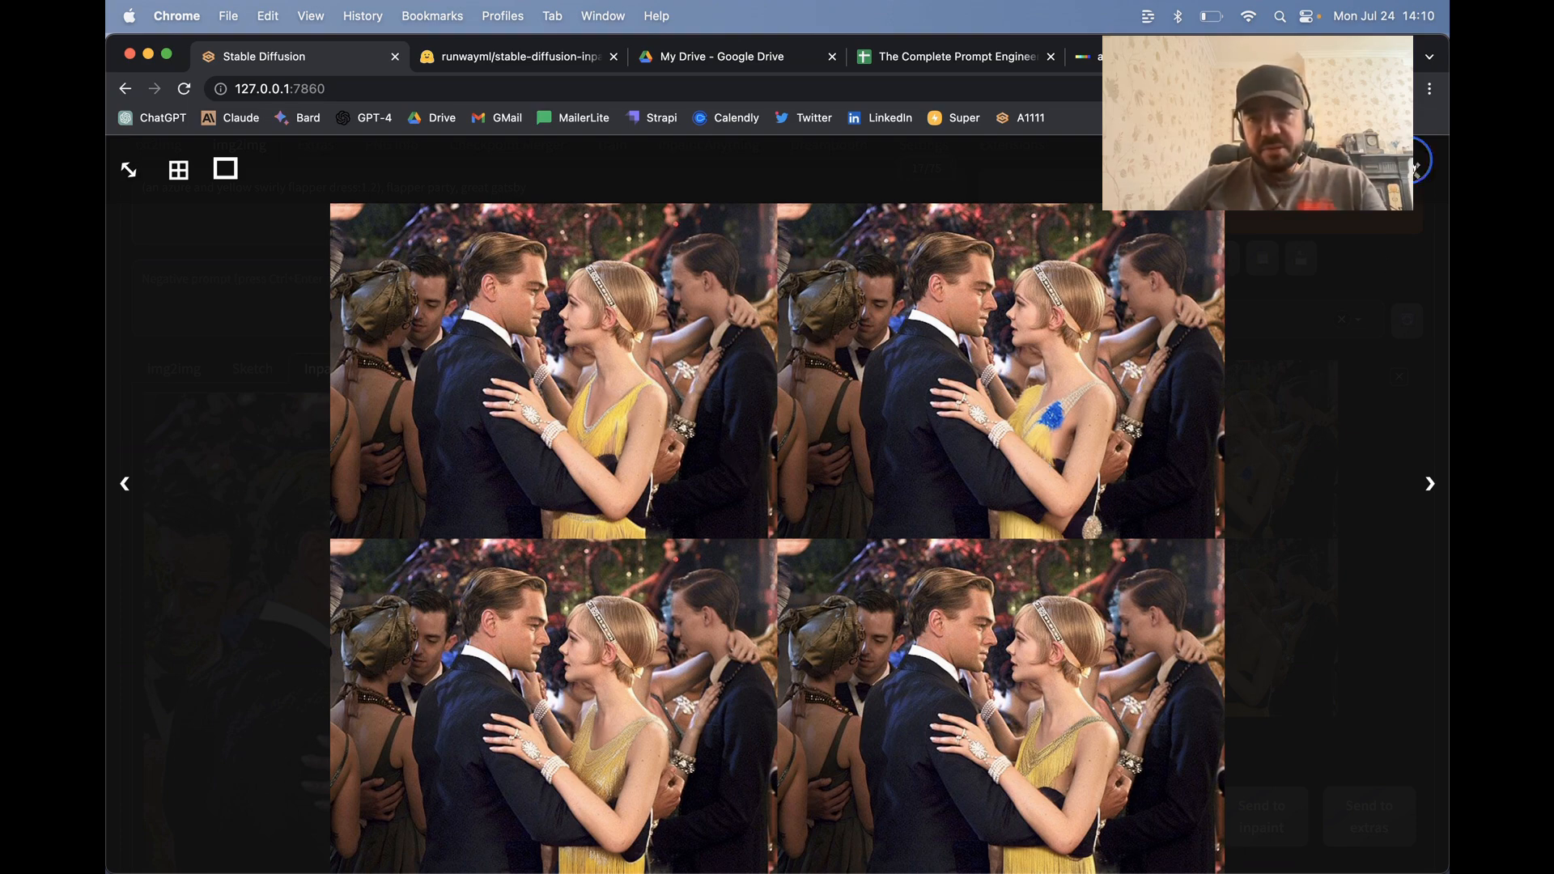
key(Escape)
Step through the individual results of the batch, examine the third one at full size and check its generation parameters
scroll(1141, 565, down, 5)
click(1060, 520)
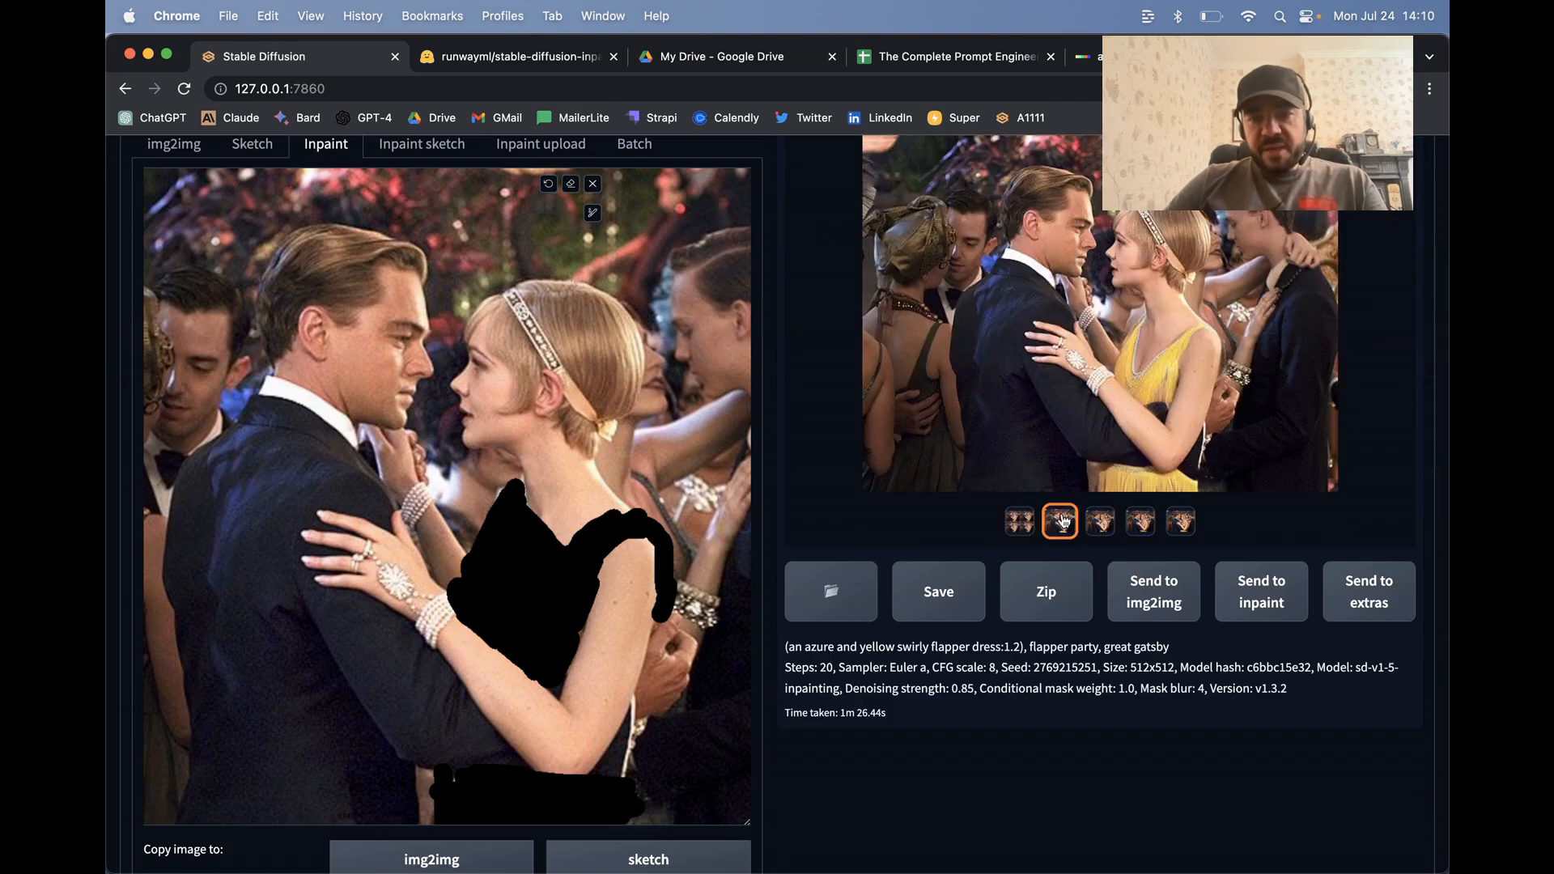
key(Right)
key(Right)
key(Right)
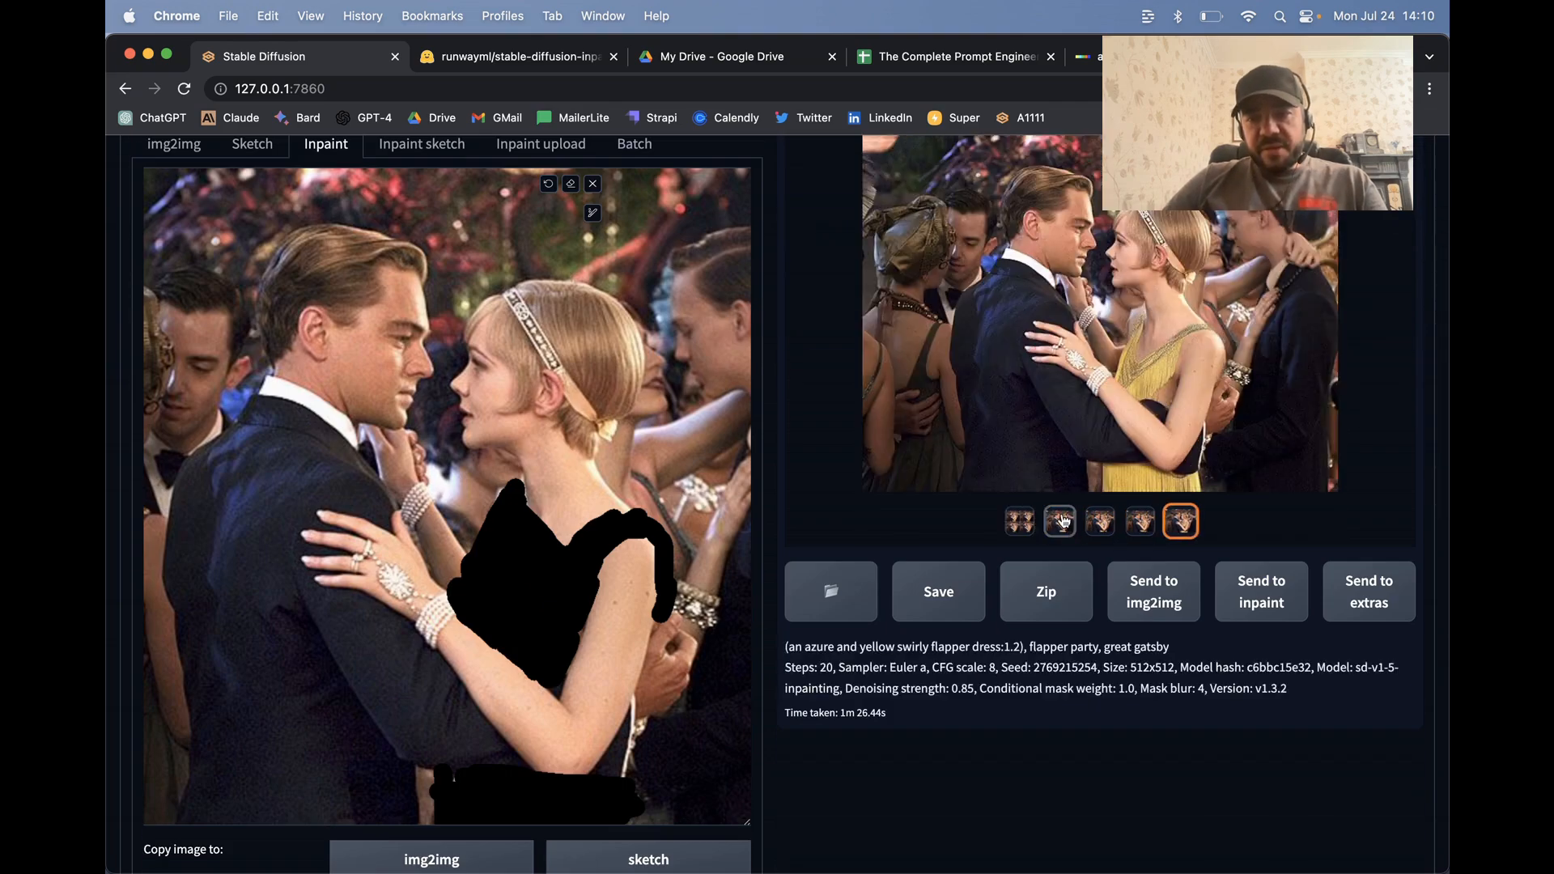
key(Left)
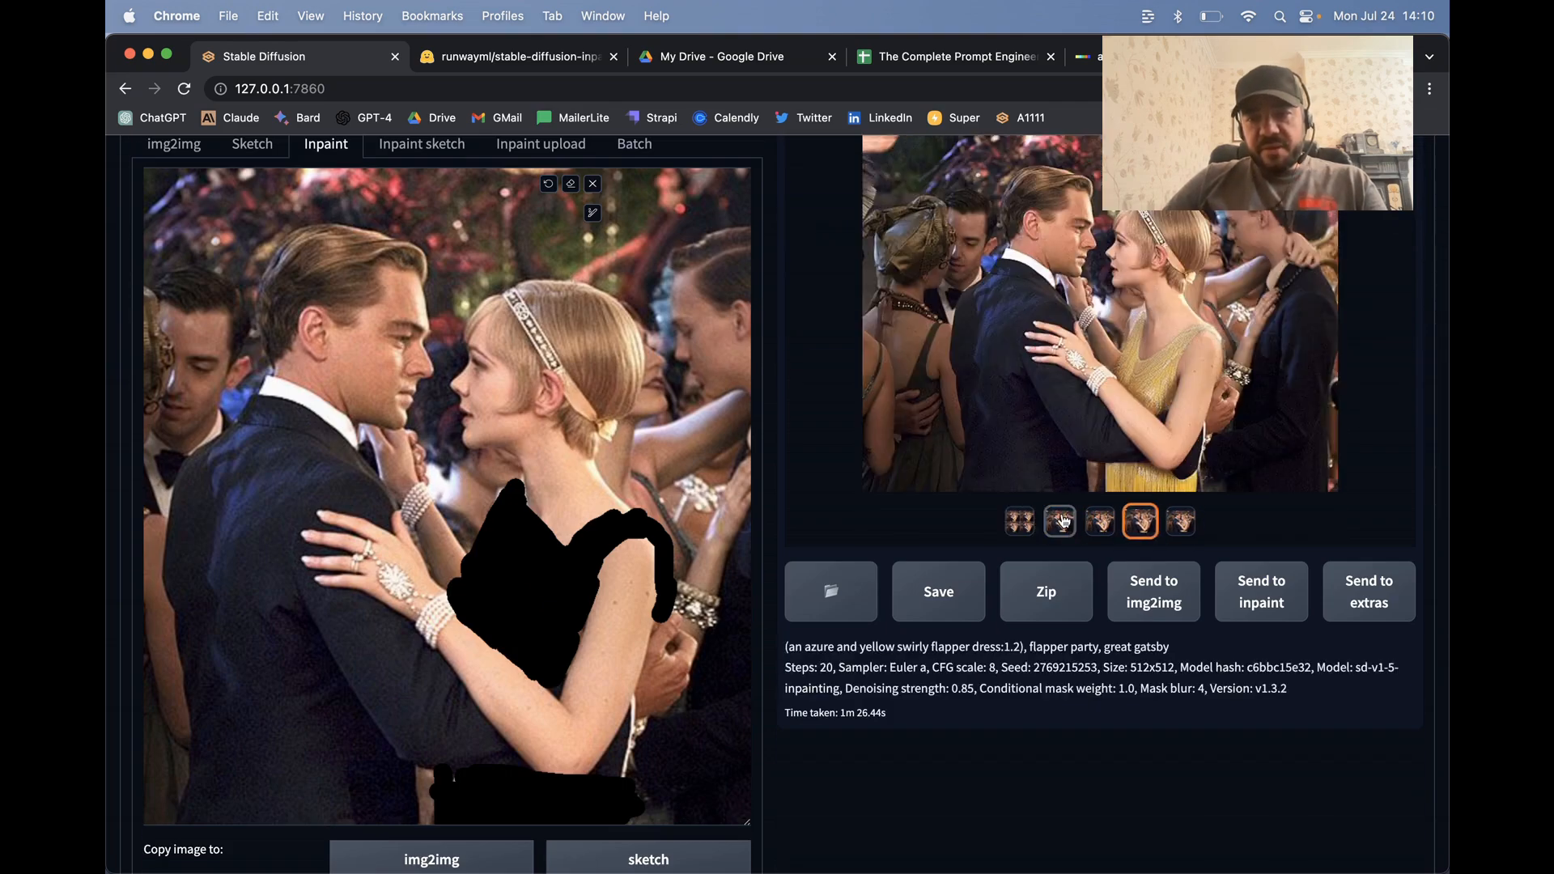
click(1178, 307)
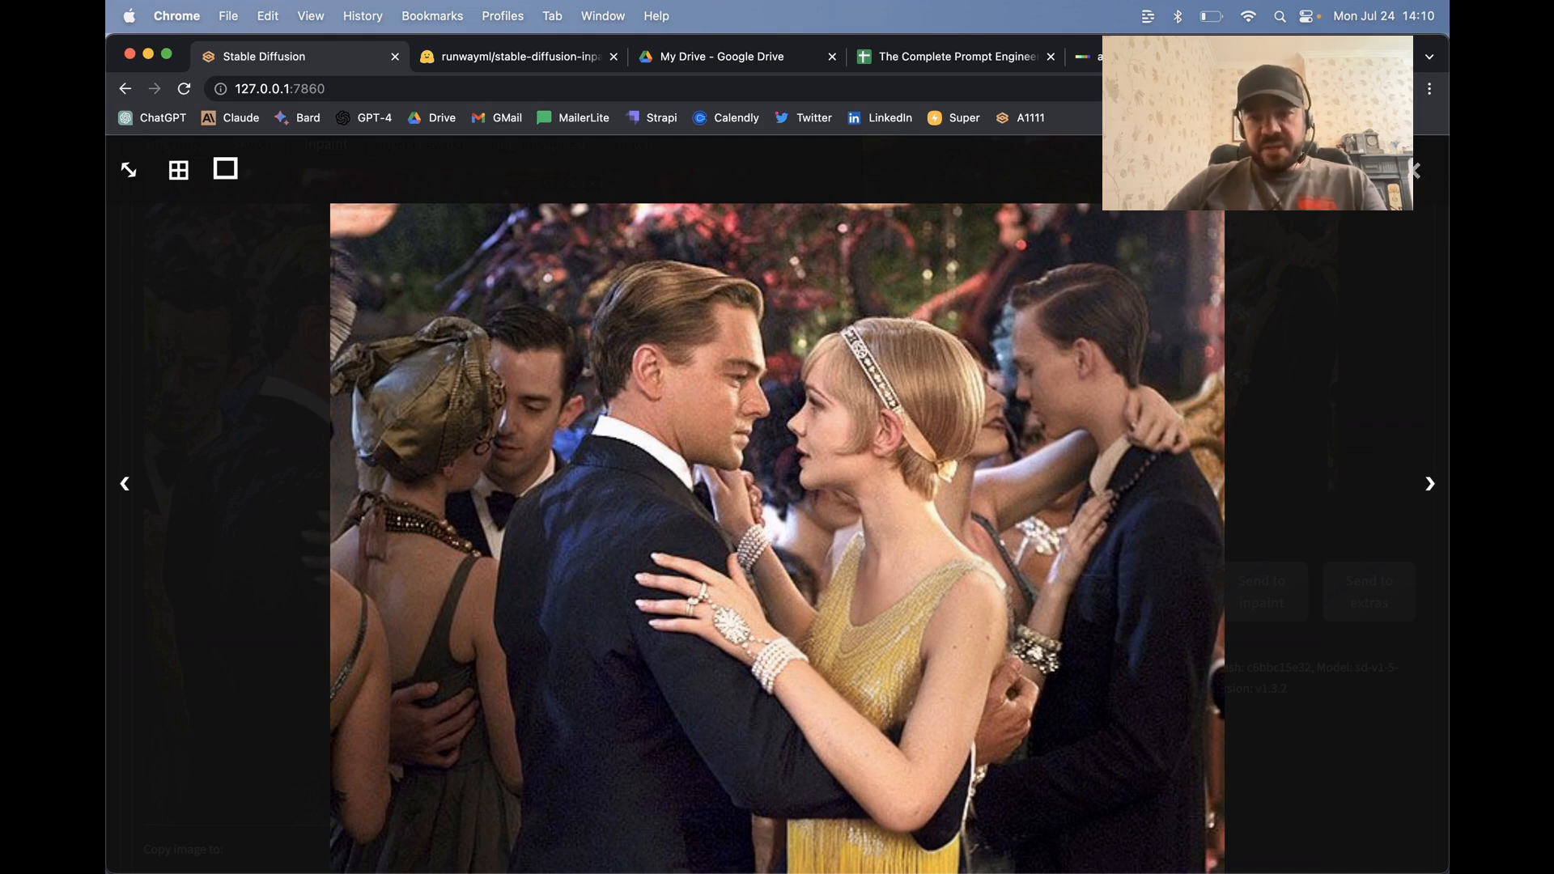
click(1409, 170)
scroll(998, 414, down, 4)
scroll(998, 415, up, 4)
scroll(998, 414, down, 3)
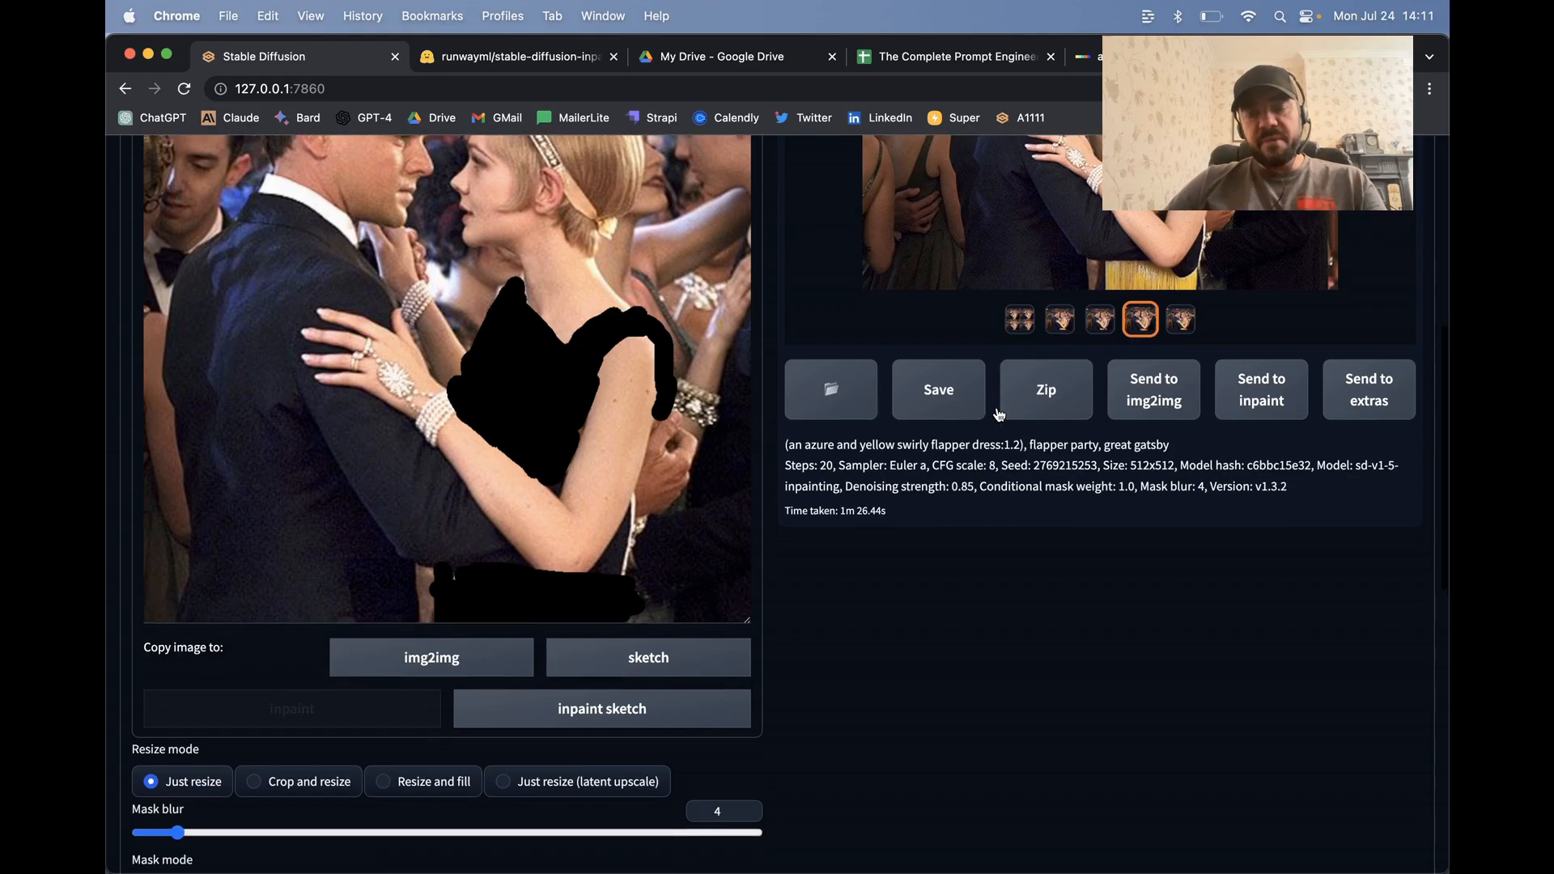
Insert "blue vortext swirls in heavy brush strokes inspired by van gogh starry night," into the prompt before "flapper party"
scroll(998, 416, up, 5)
scroll(686, 406, up, 2)
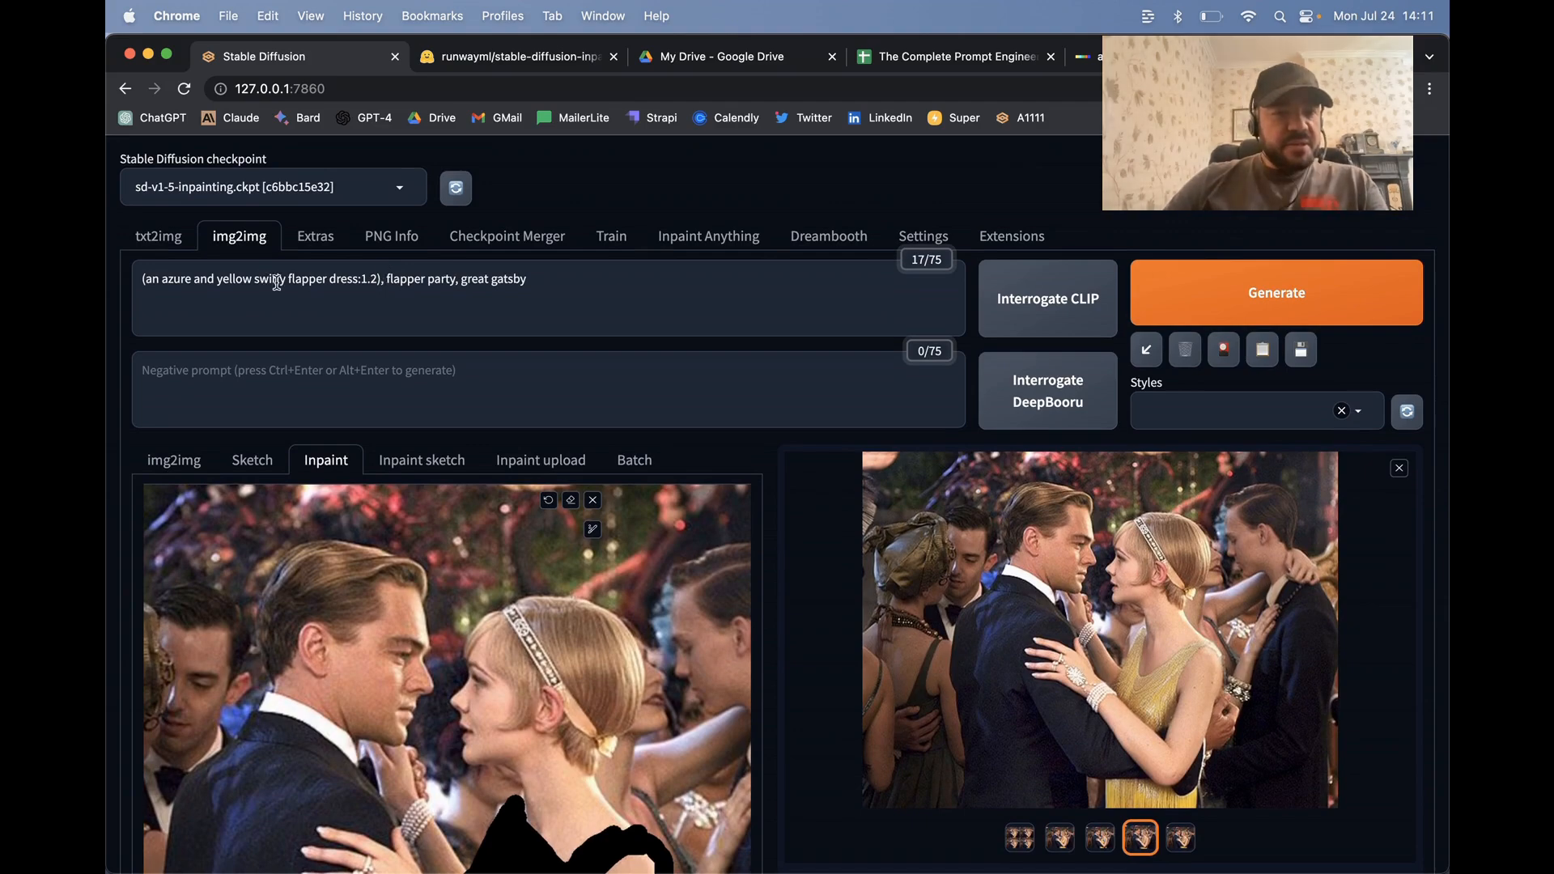
click(389, 280)
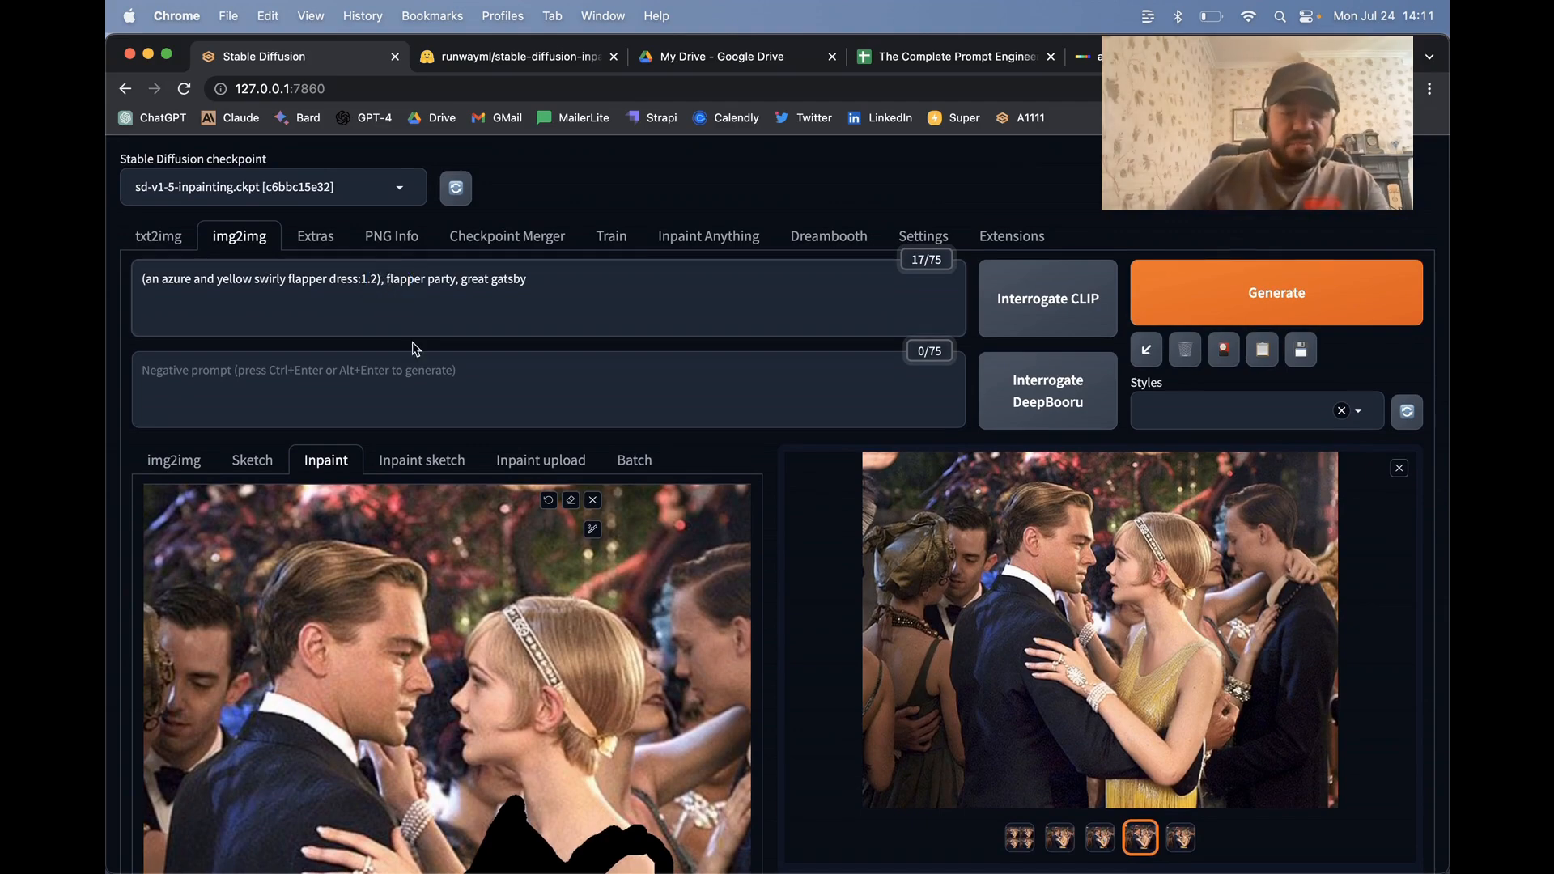
text(blue vortex)
text(t swirls inpsi)
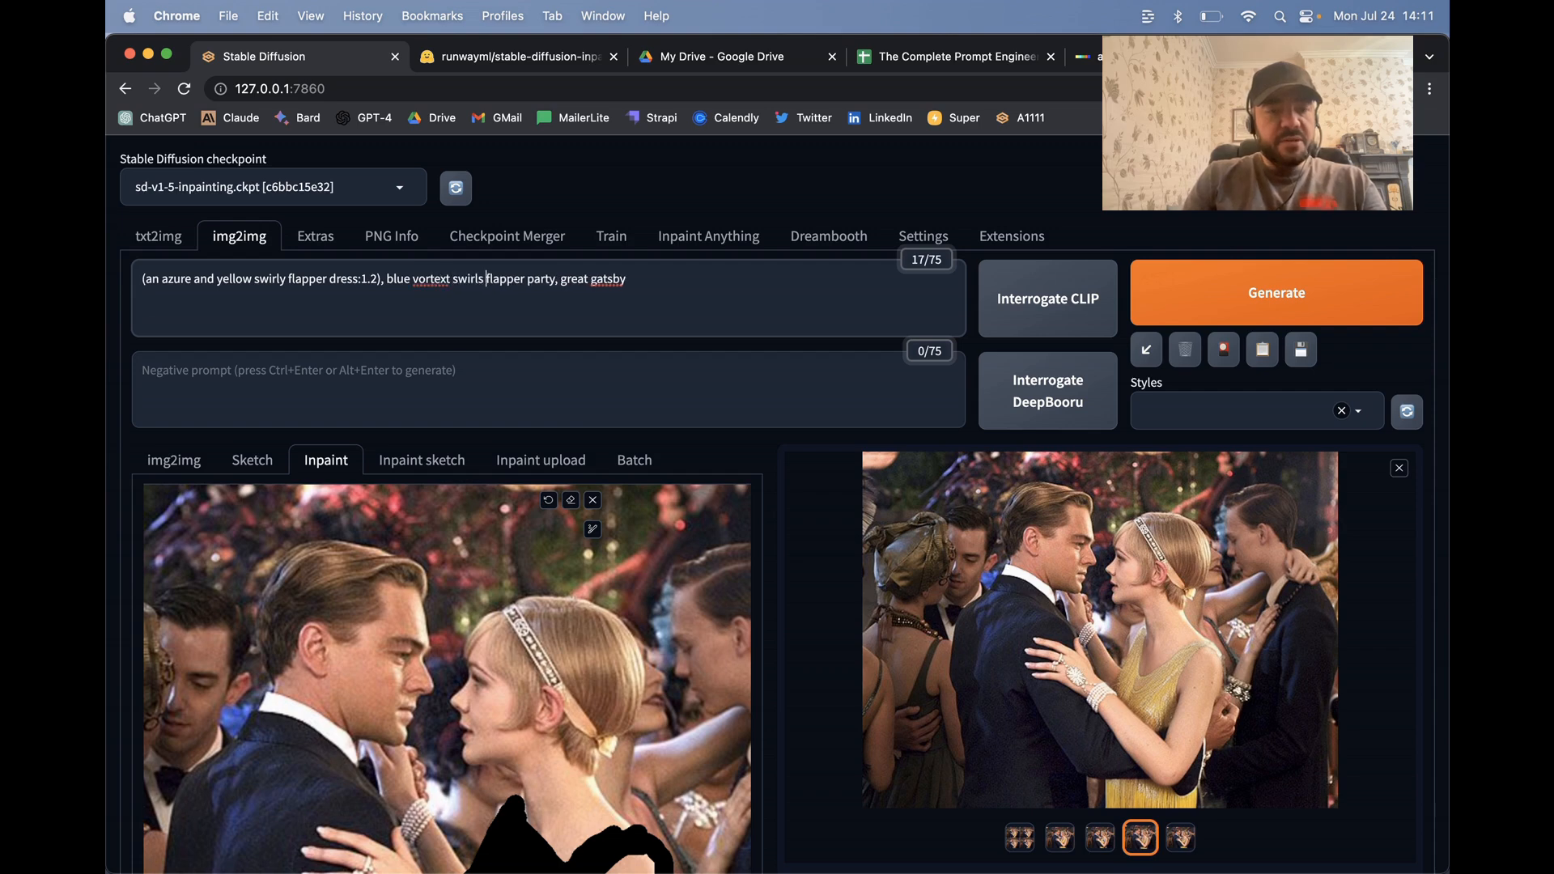
key(BackSpace)
key(BackSpace)
key(BackSpace)
text(hea)
text(vy brush stro)
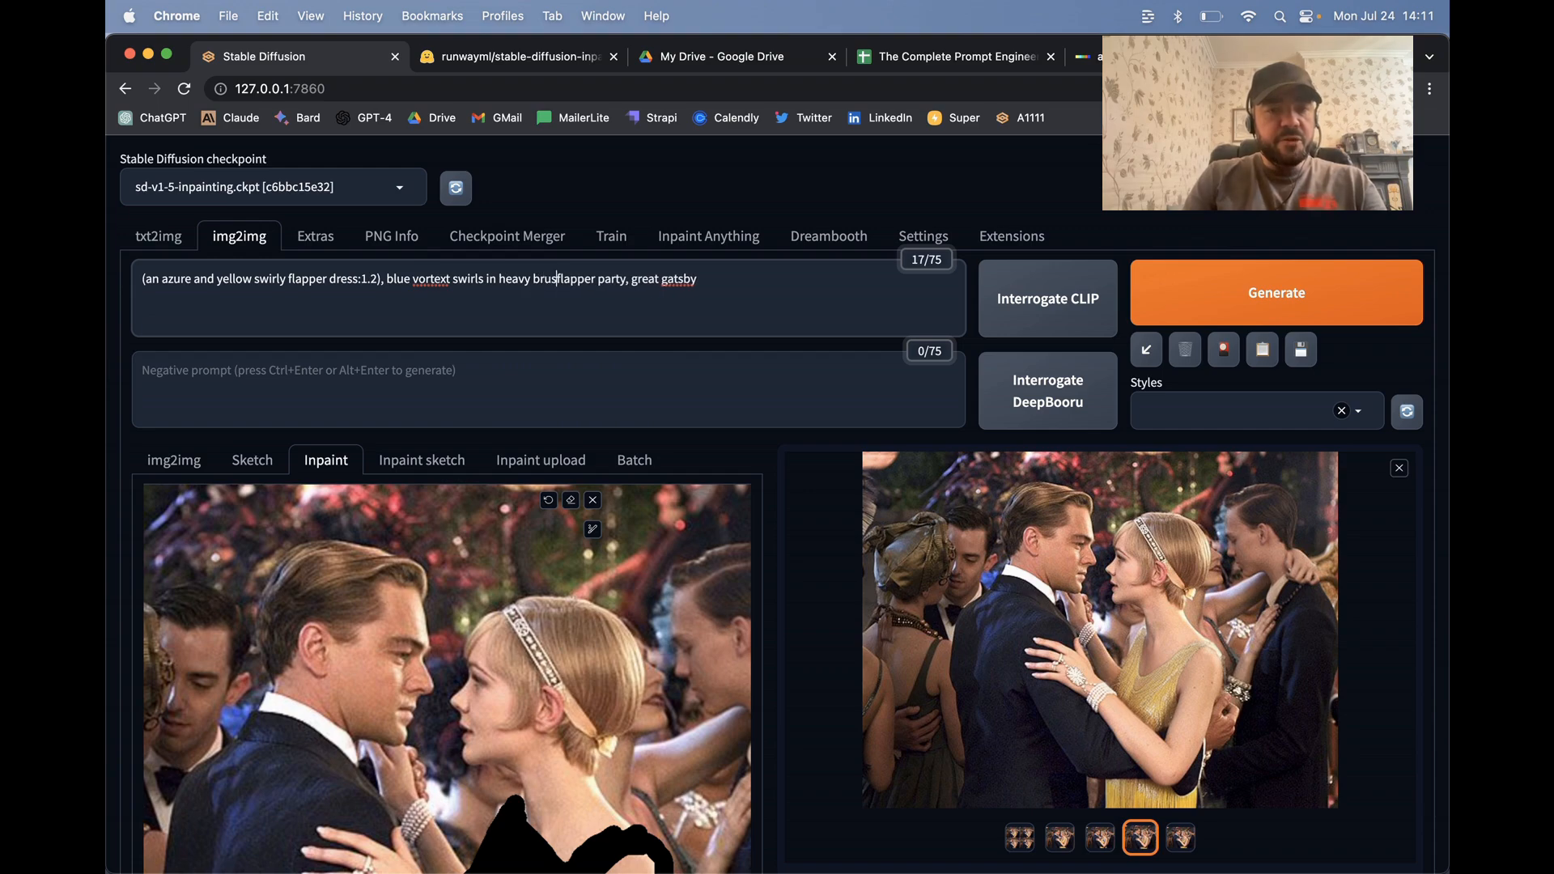
text(kes i)
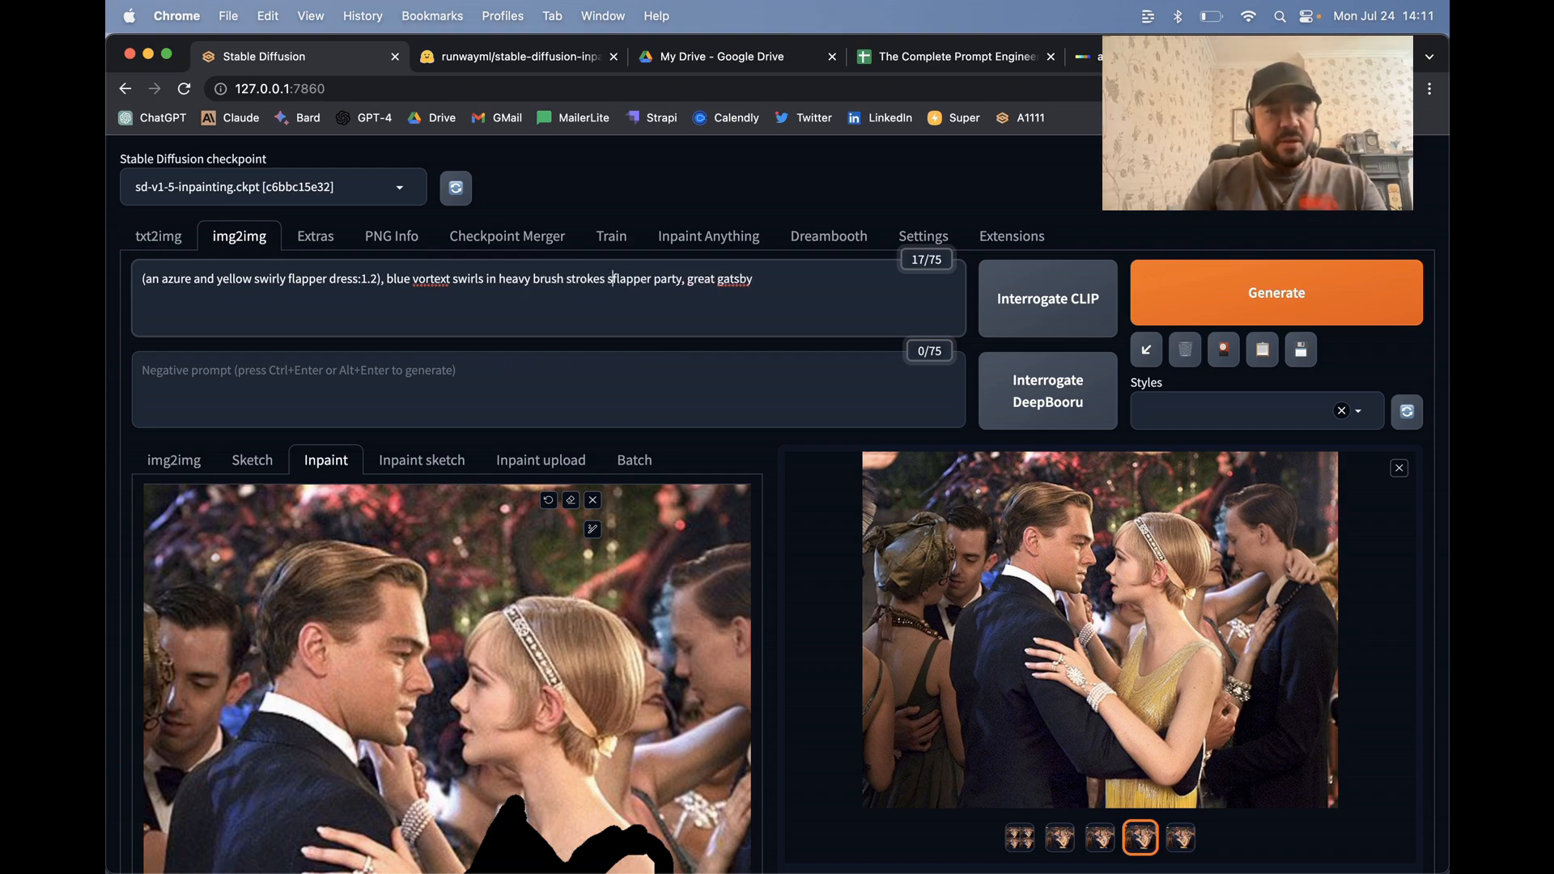
text(nspired by )
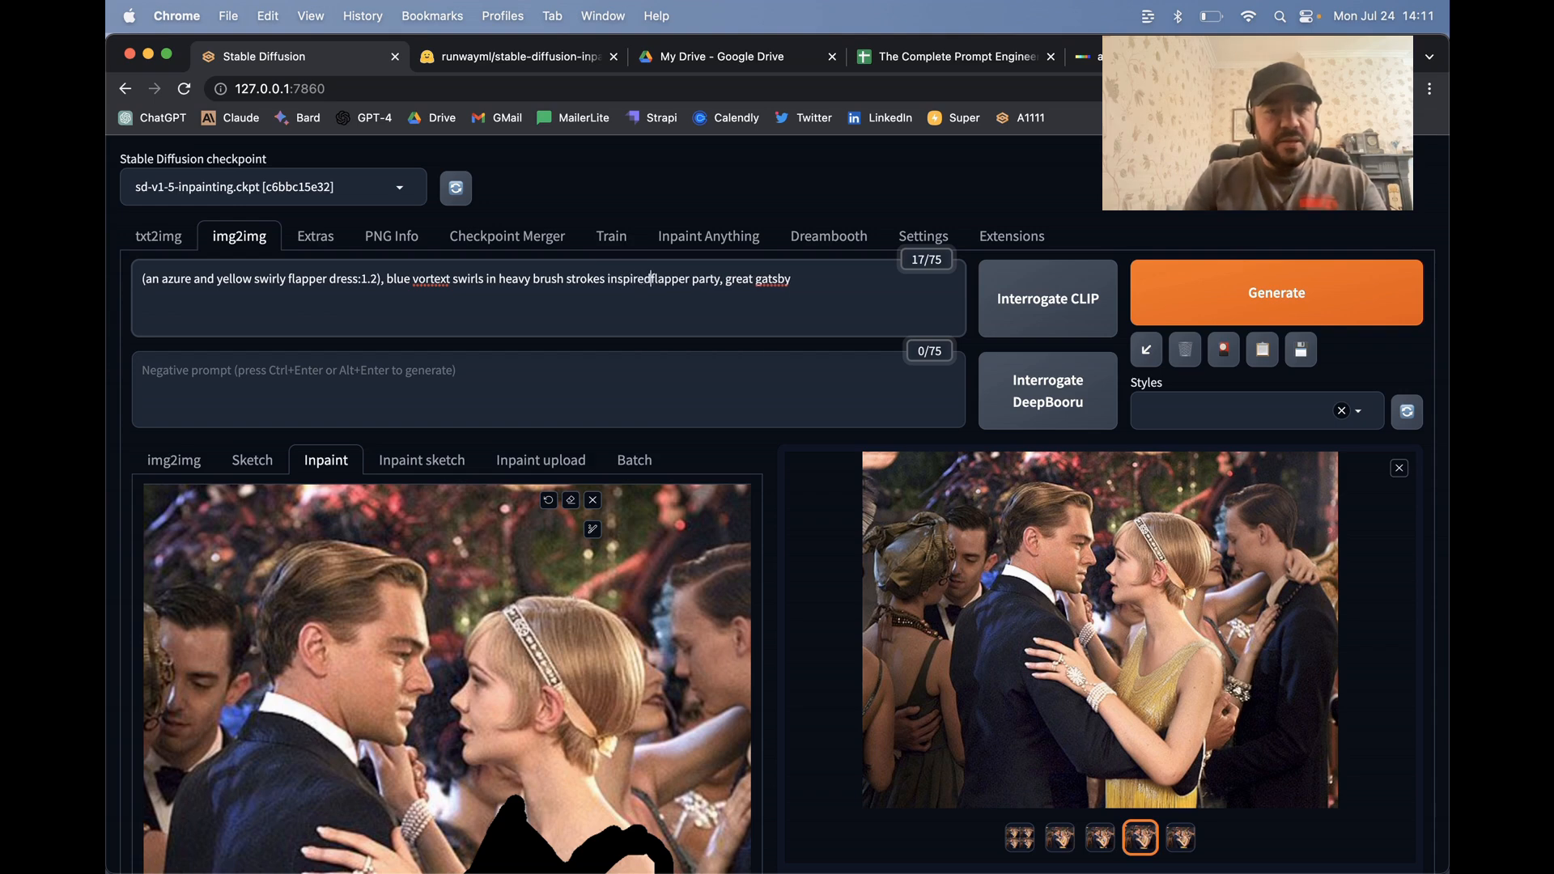
text(van goh)
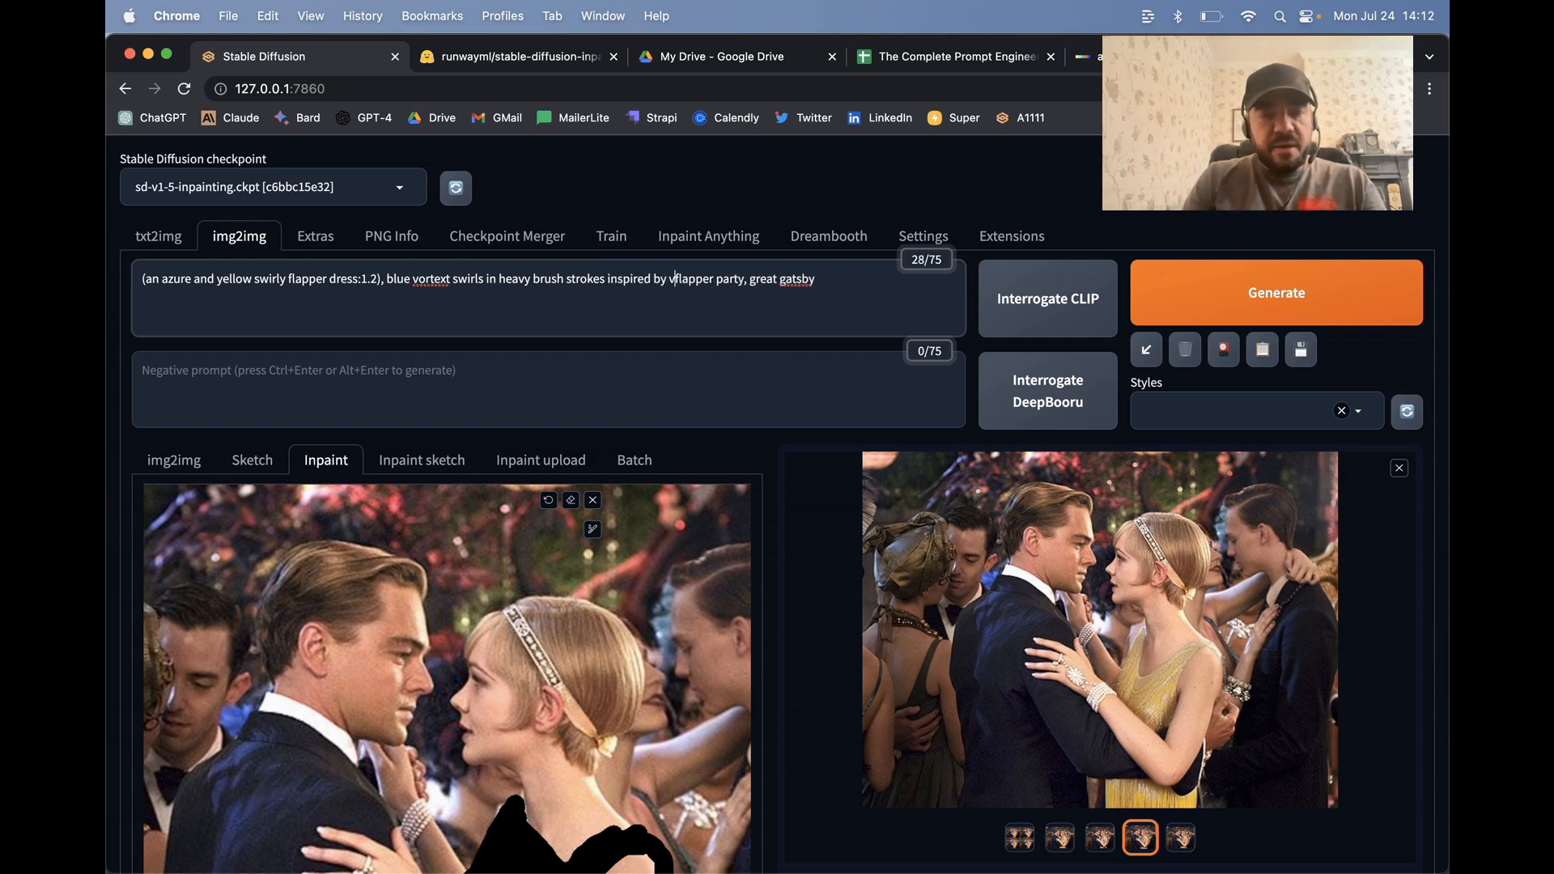
key(BackSpace)
key(BackSpace)
text(gh starry nigh)
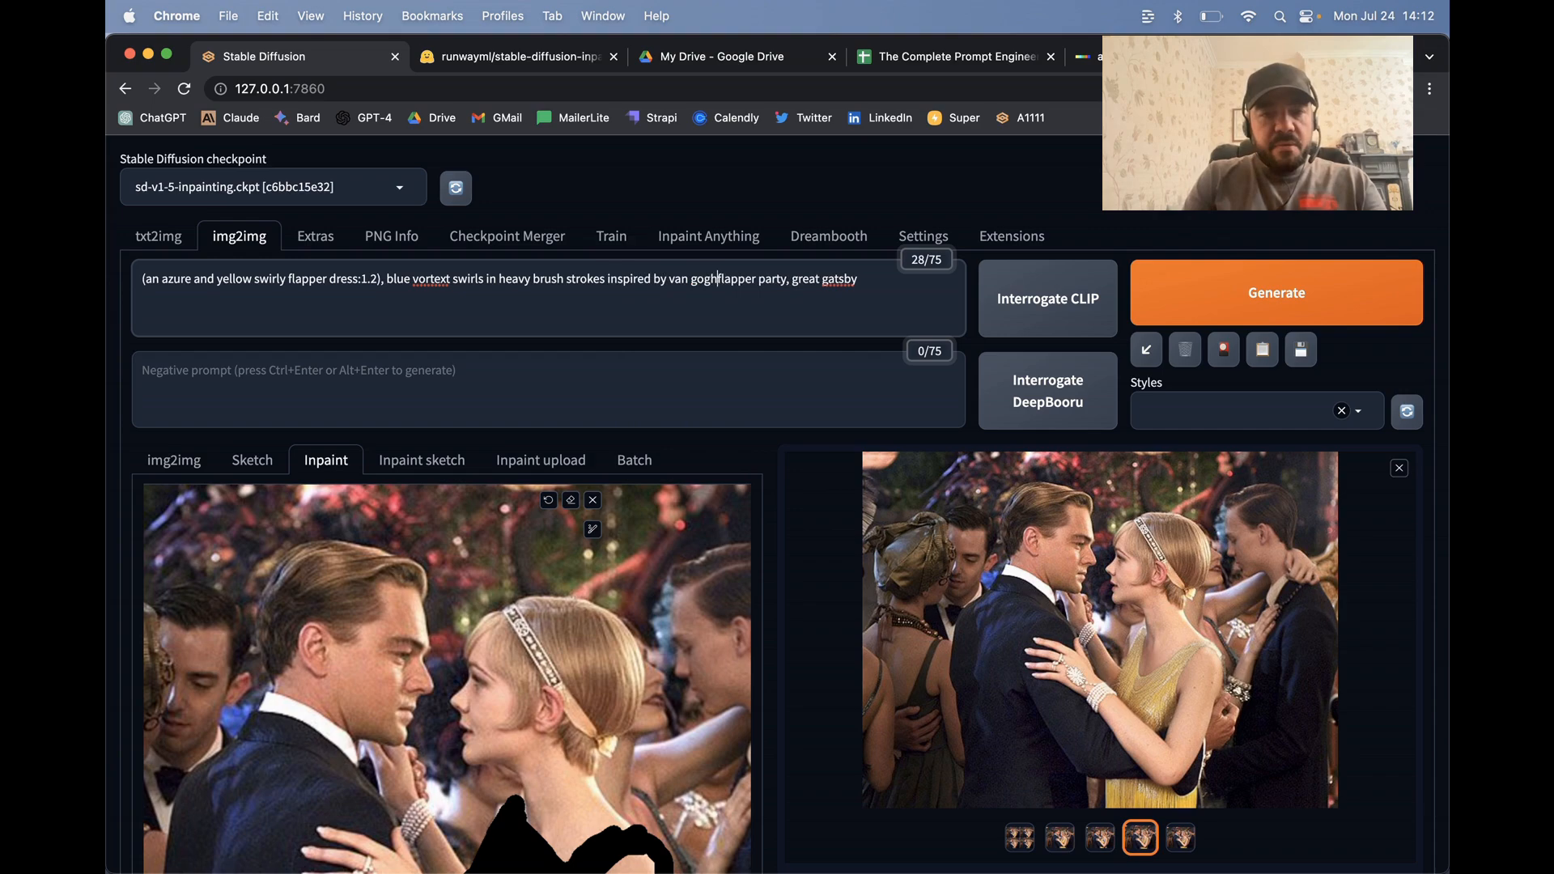
text(t,)
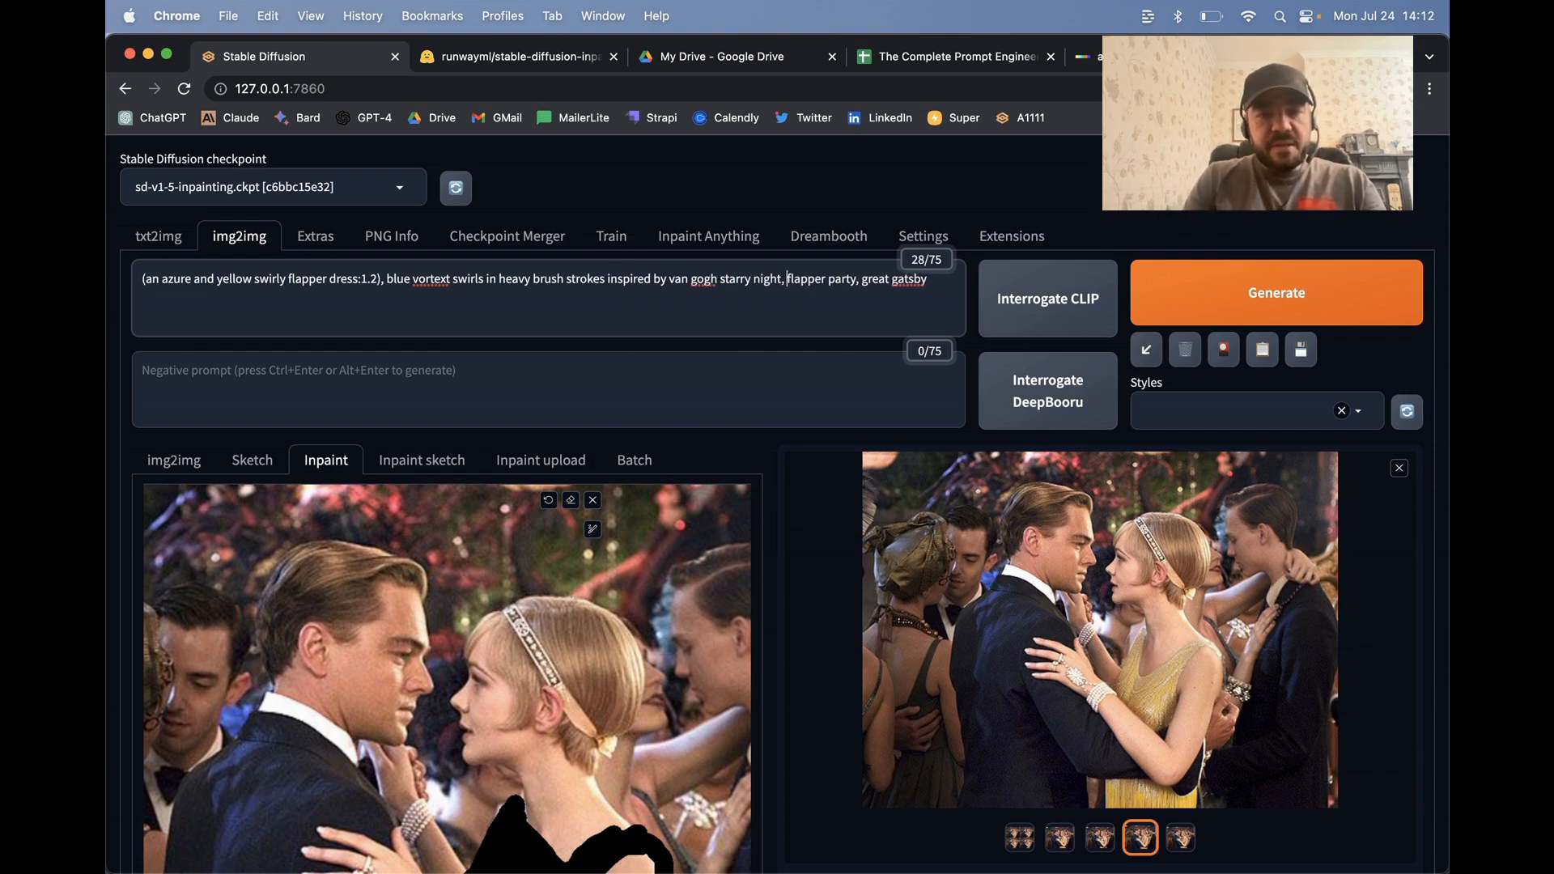
Start generating a new batch of inpainted images with the extended prompt
click(1251, 294)
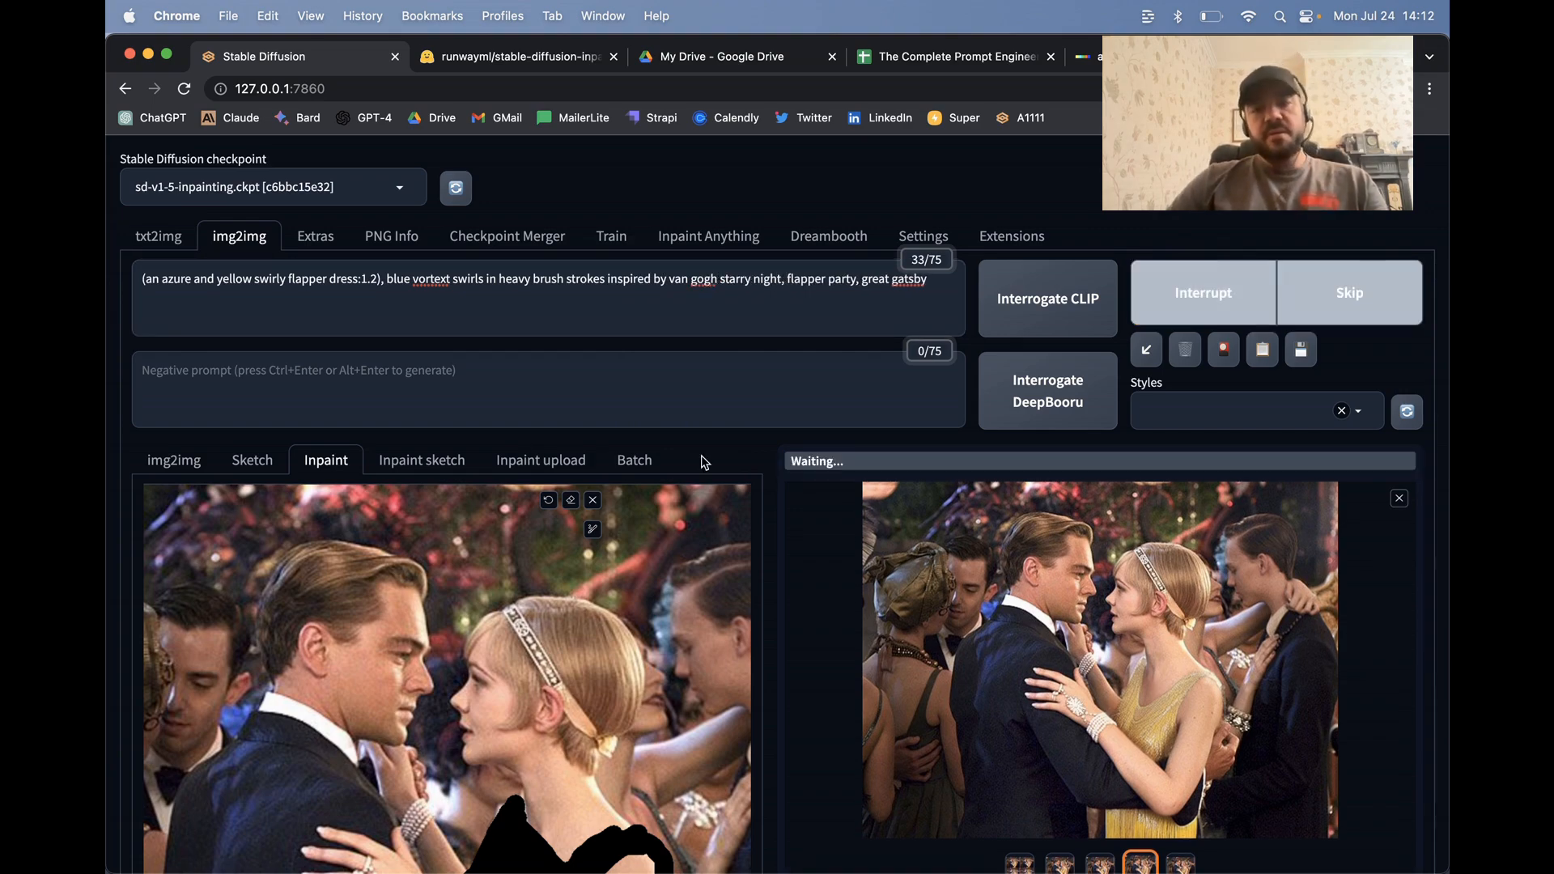
scroll(1183, 589, down, 5)
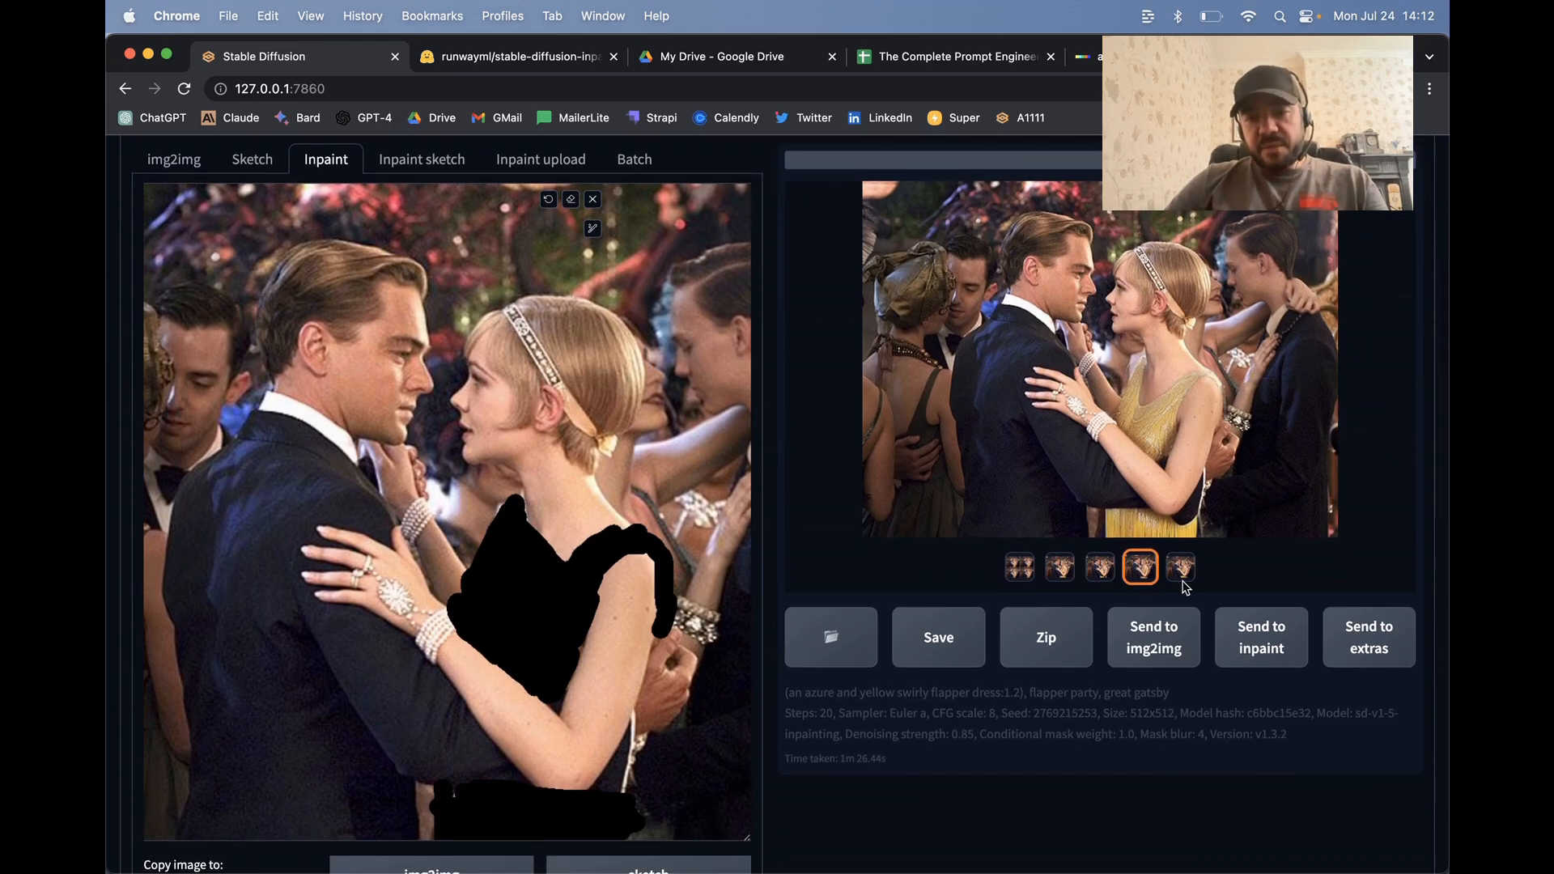
Switch to Finder and open the 2023-07-24 folder inside outputs/img2img-images of the stable-diffusion-webui folder
right_click(1109, 306)
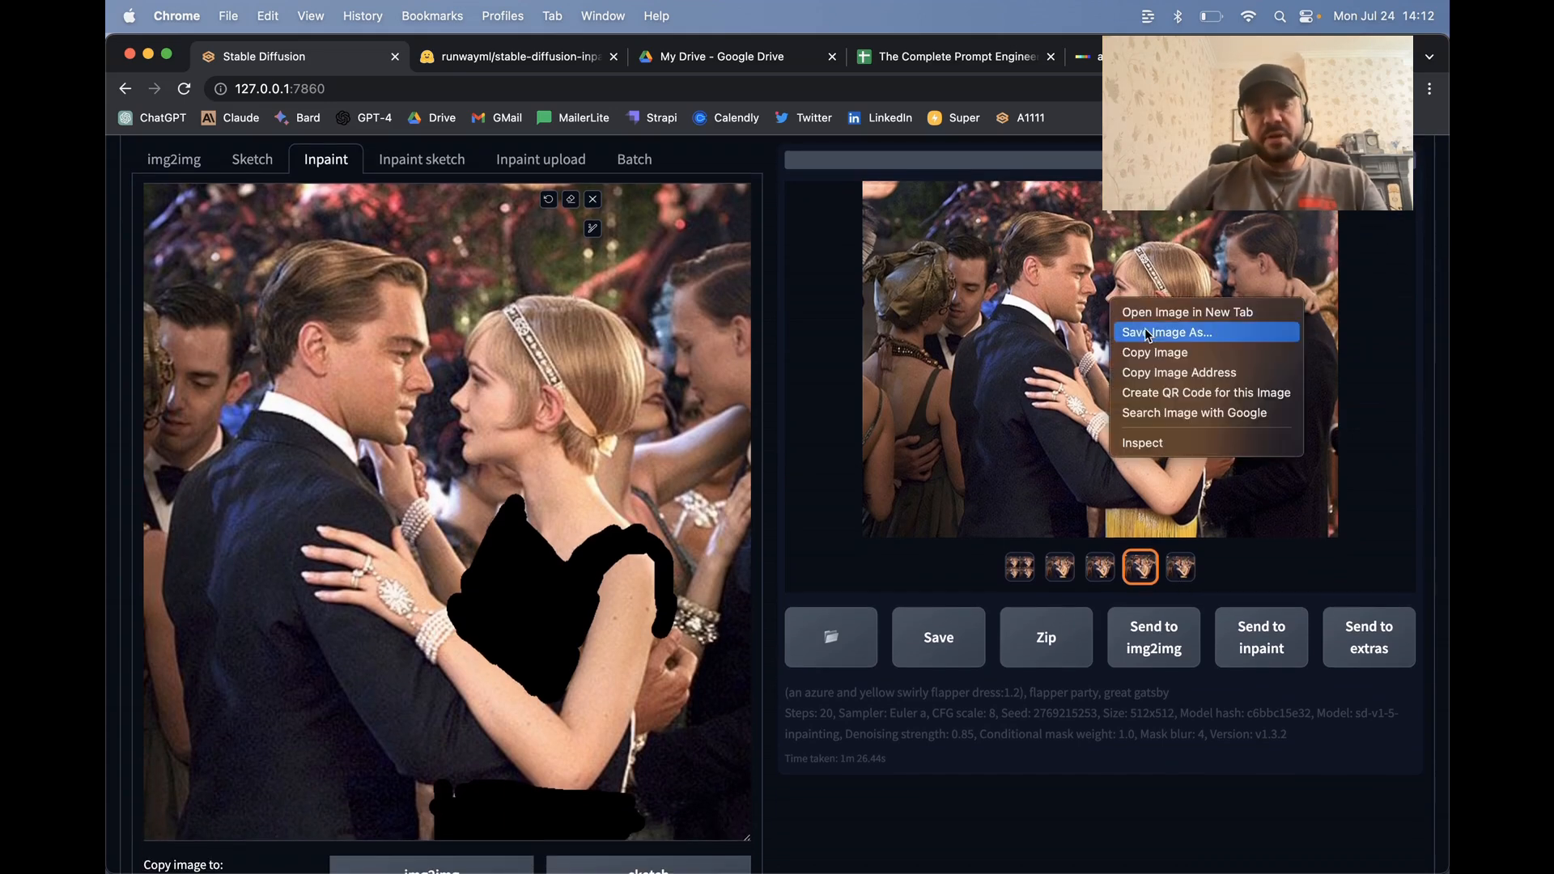
click(891, 299)
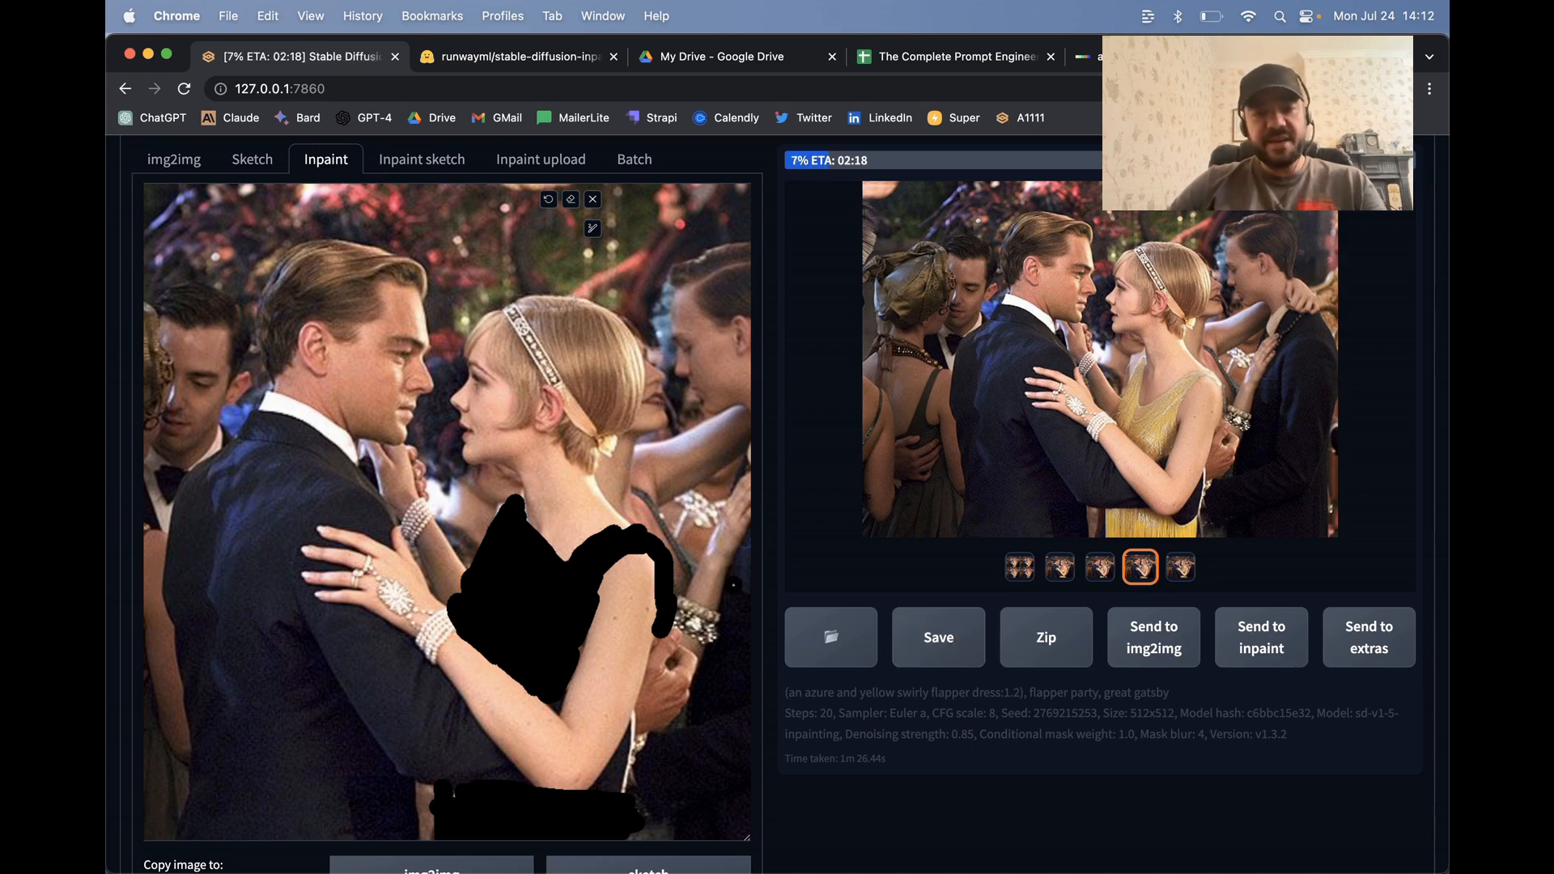
click(292, 827)
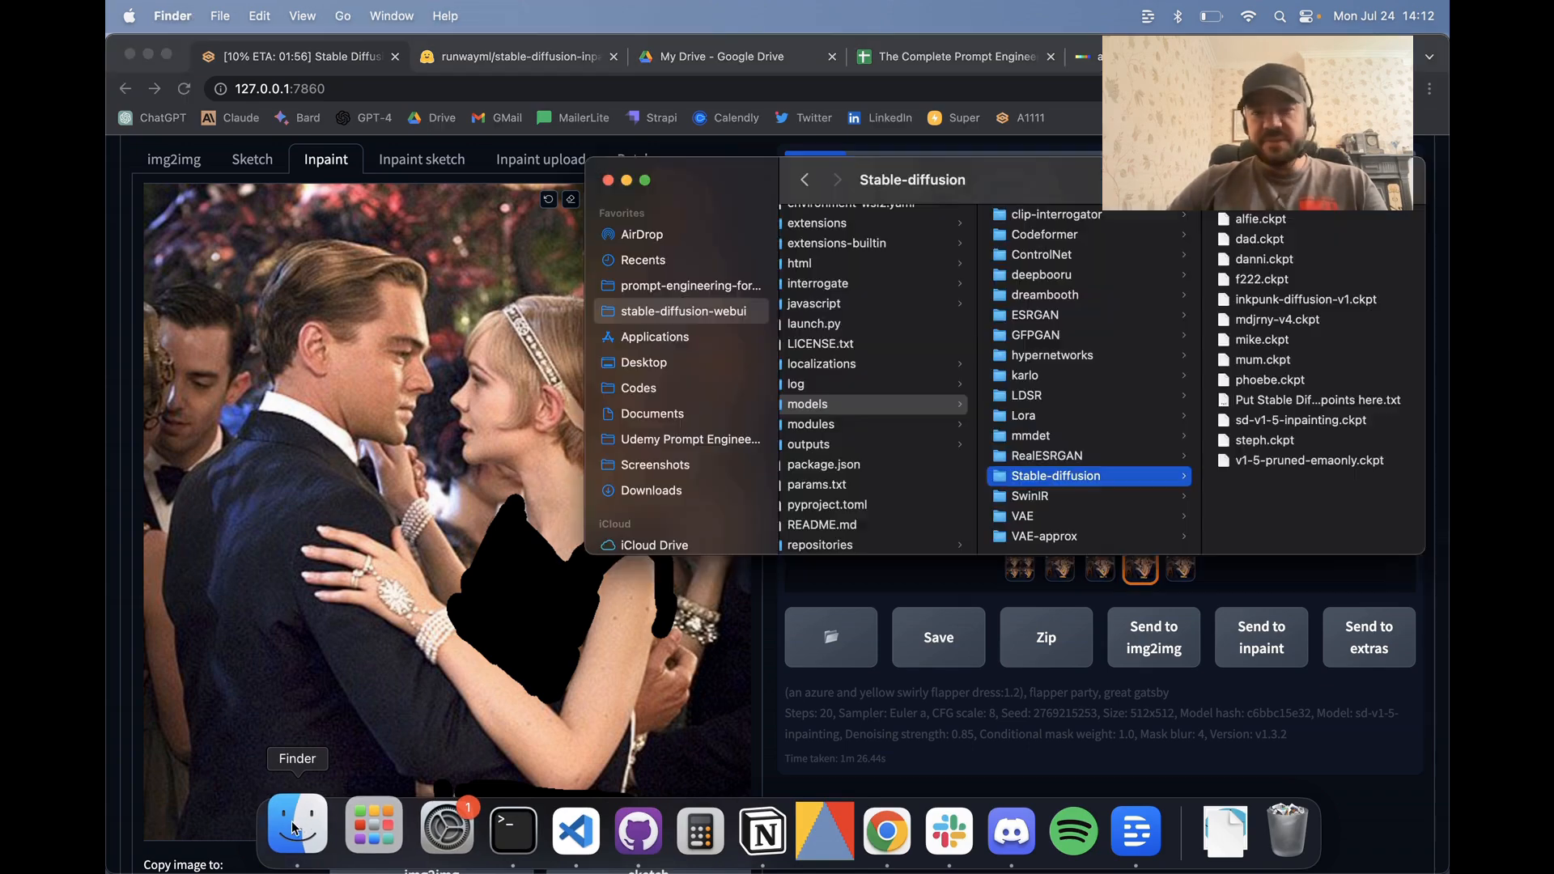
scroll(889, 405, left, 1)
scroll(889, 405, up, 3)
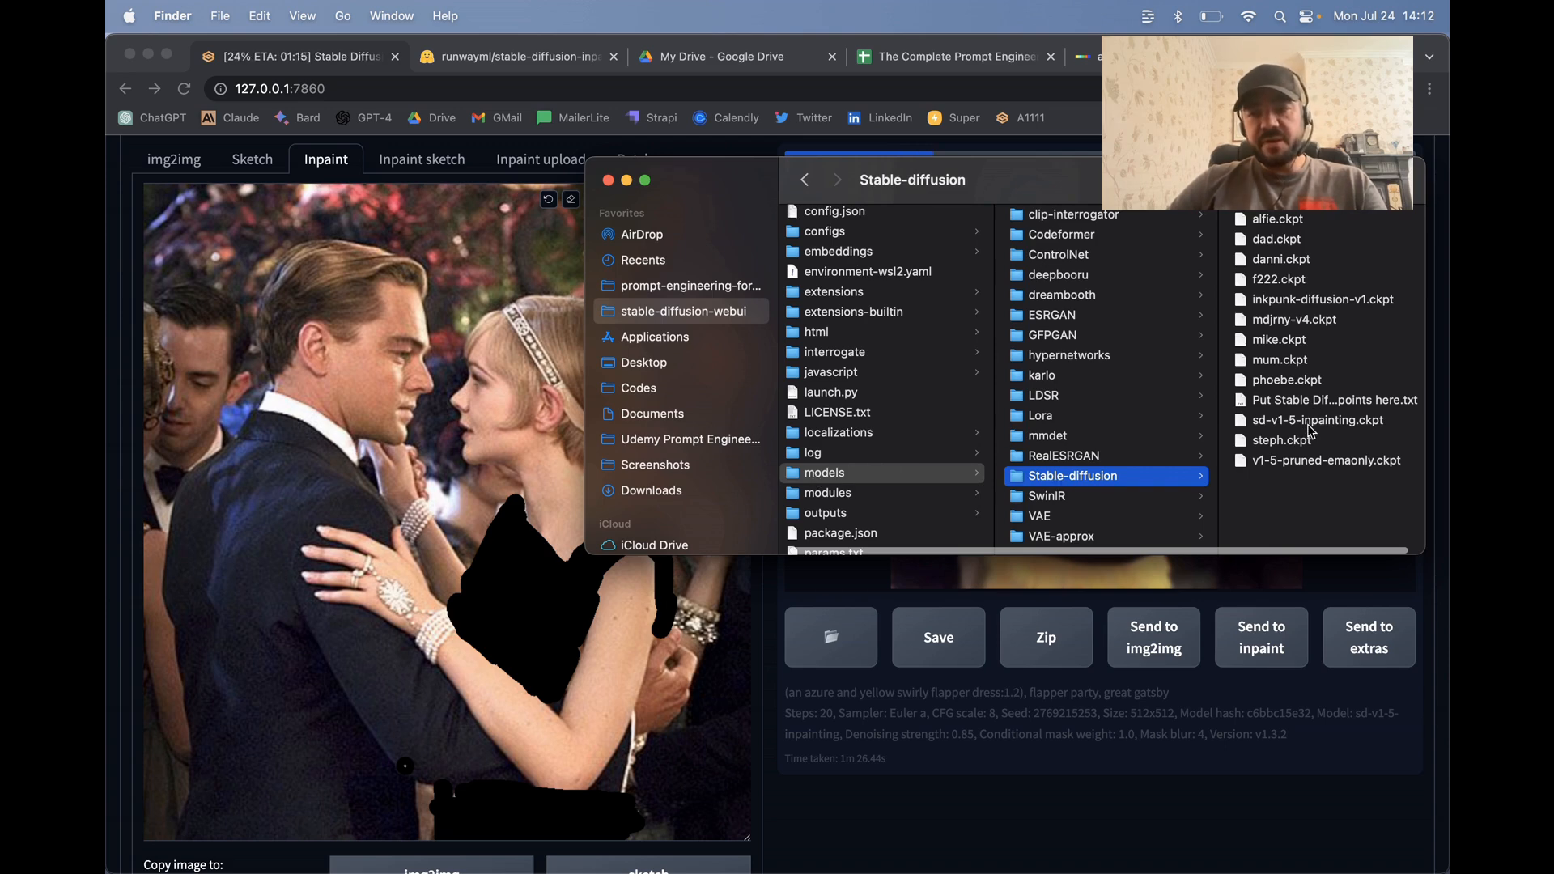
scroll(842, 295, down, 5)
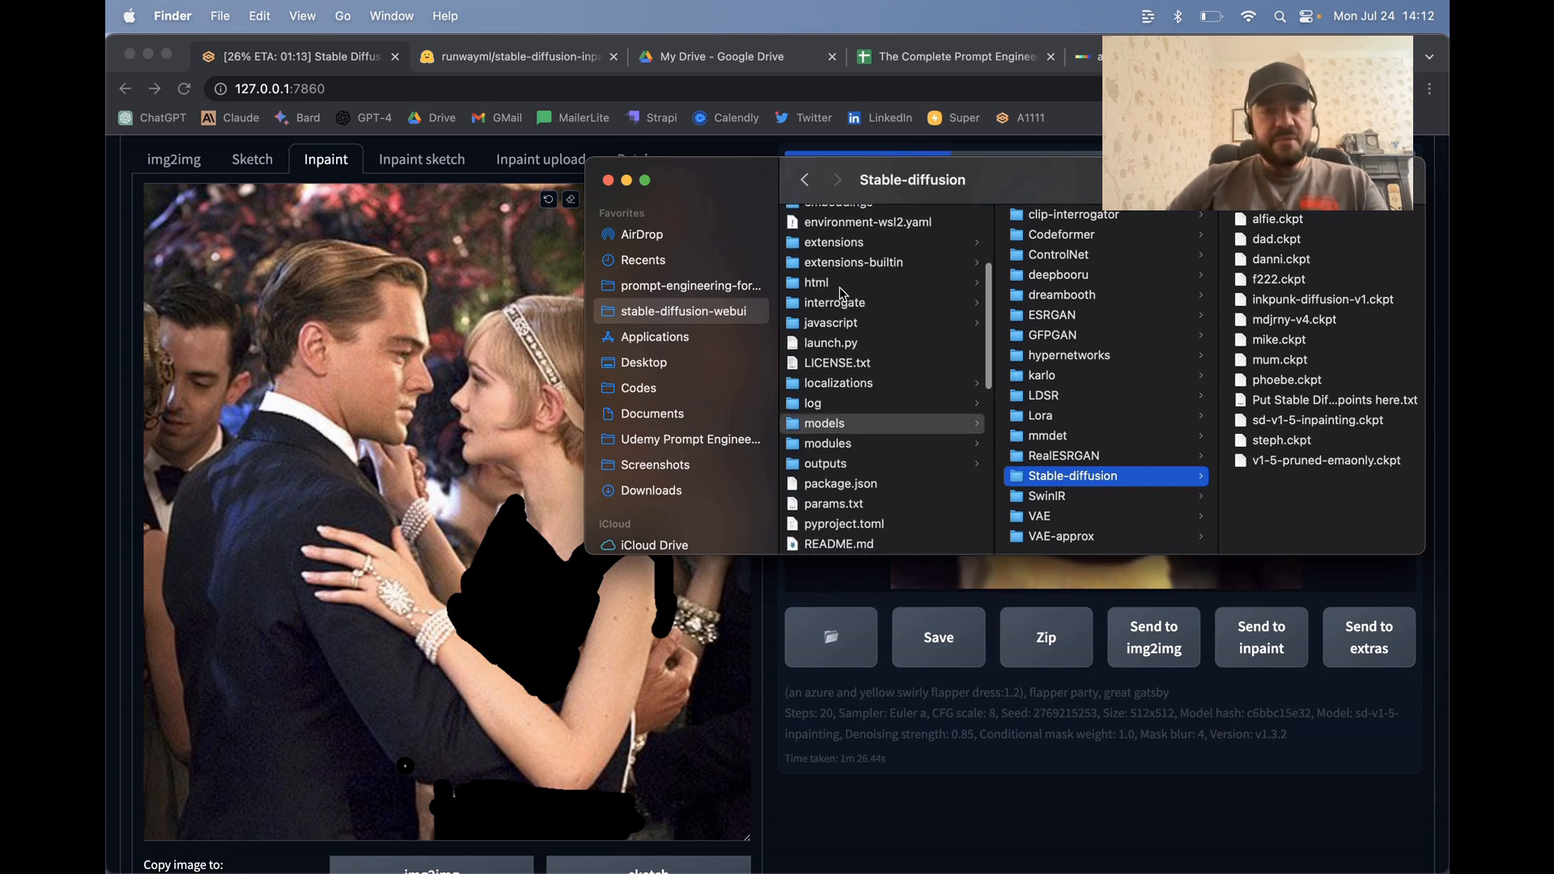
click(846, 367)
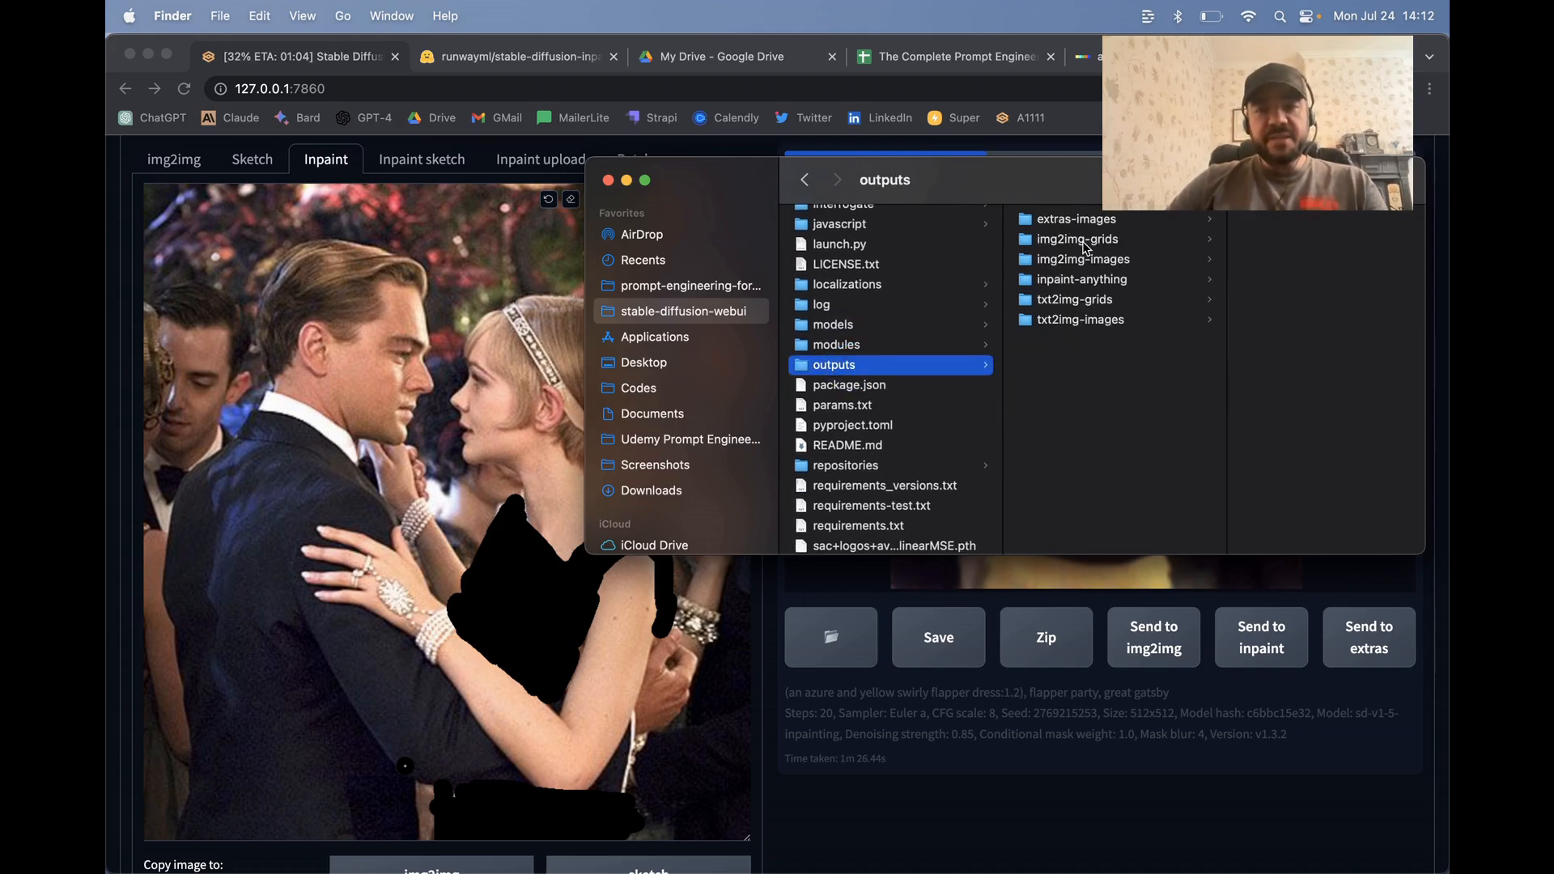
click(1085, 267)
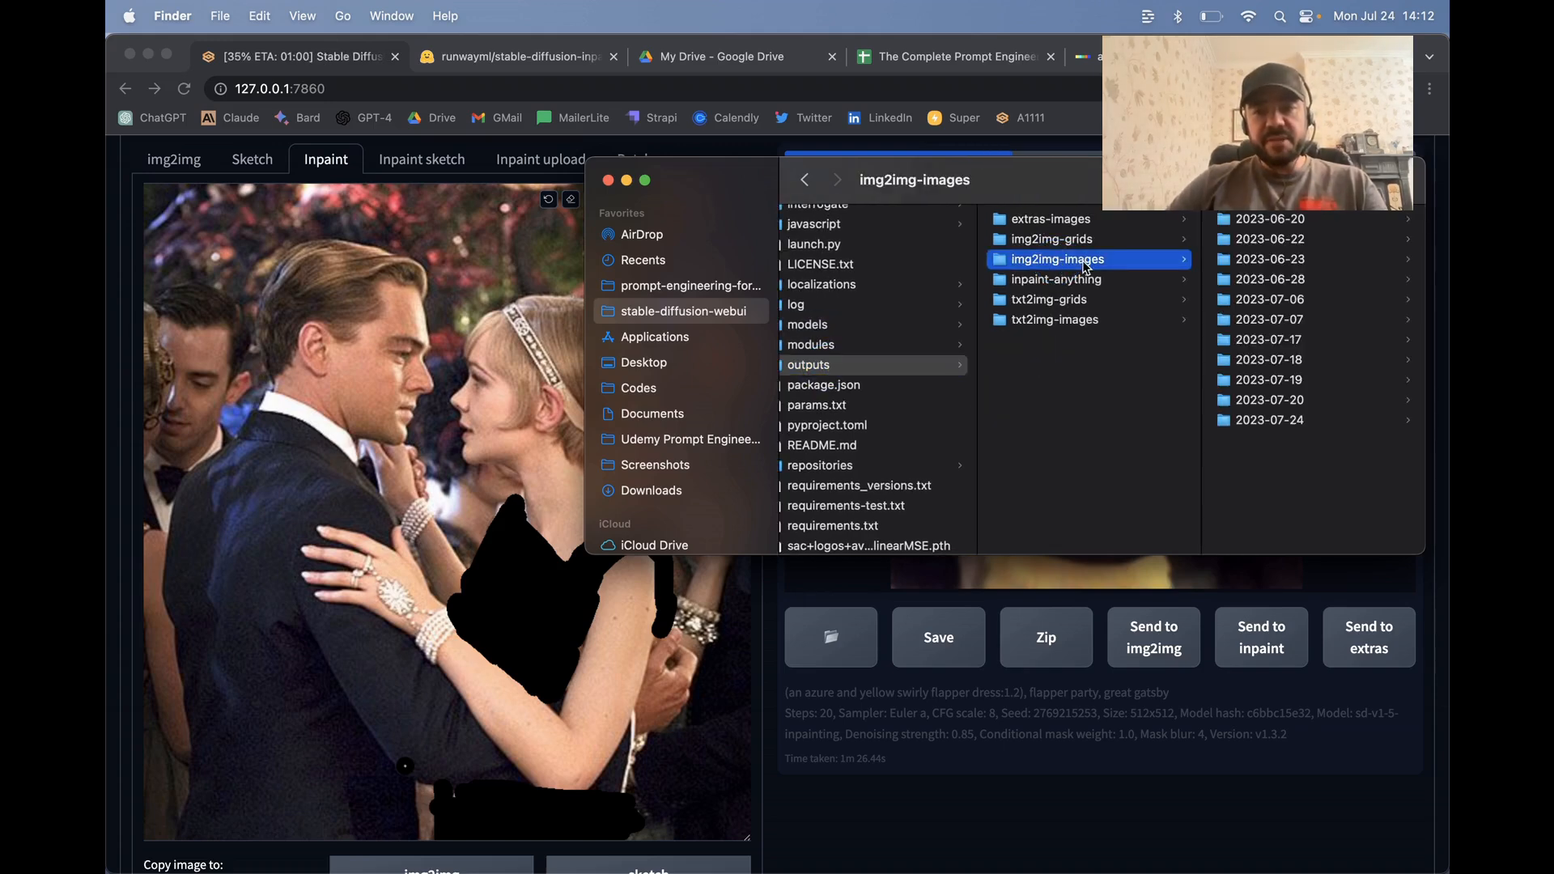
click(1256, 422)
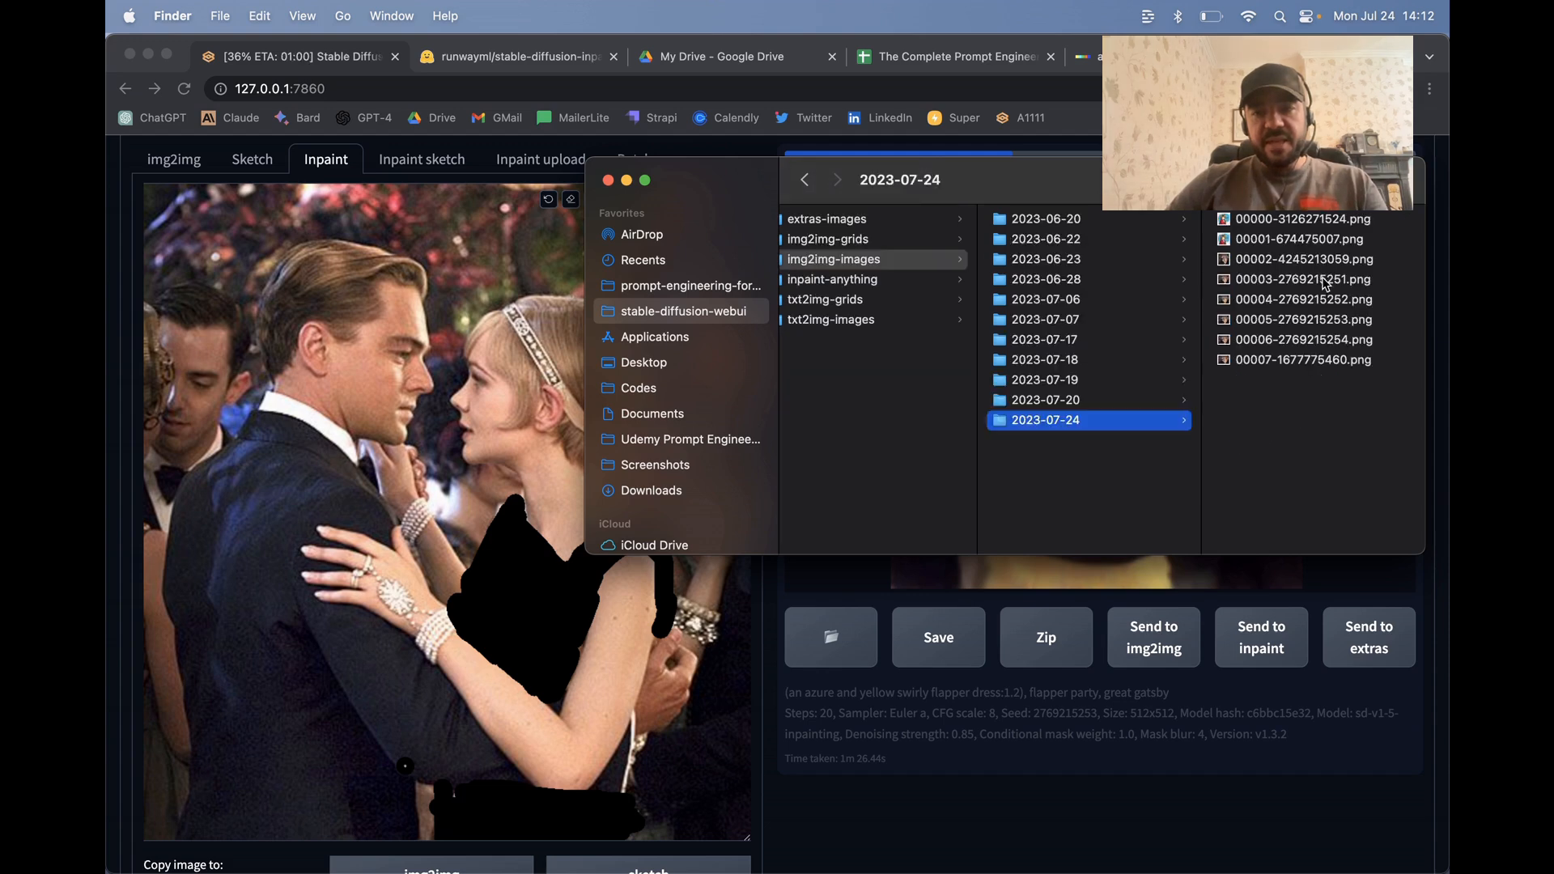
Preview the saved inpainting results from 00007-1677775460.png back to 00002-4245213059.png and forward again
click(1290, 362)
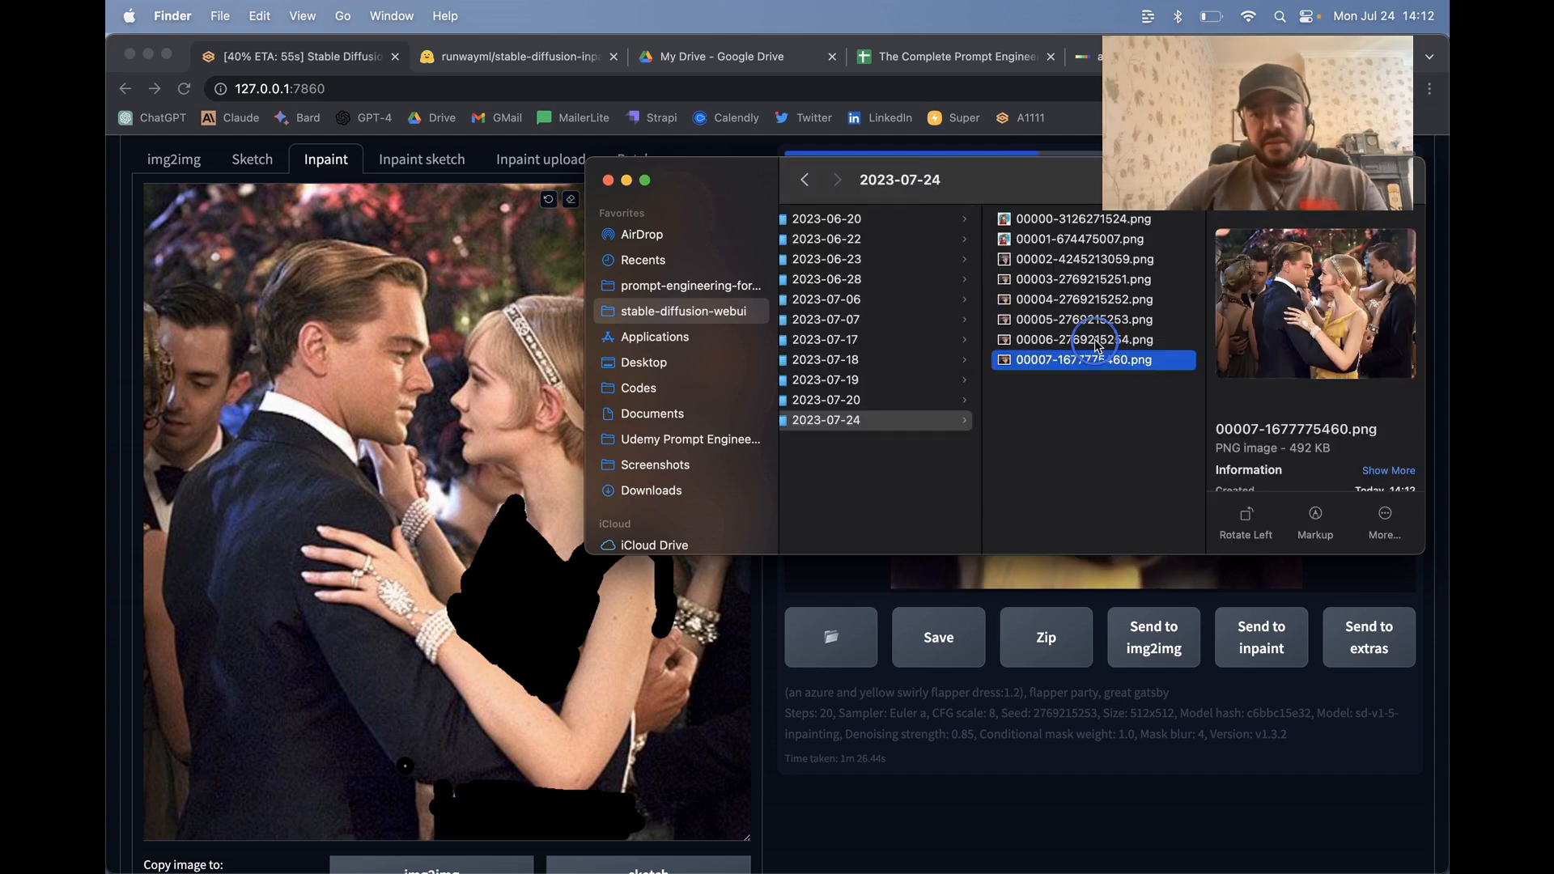
key(Up)
key(Up)
key(Up)
key(Up)
key(Up)
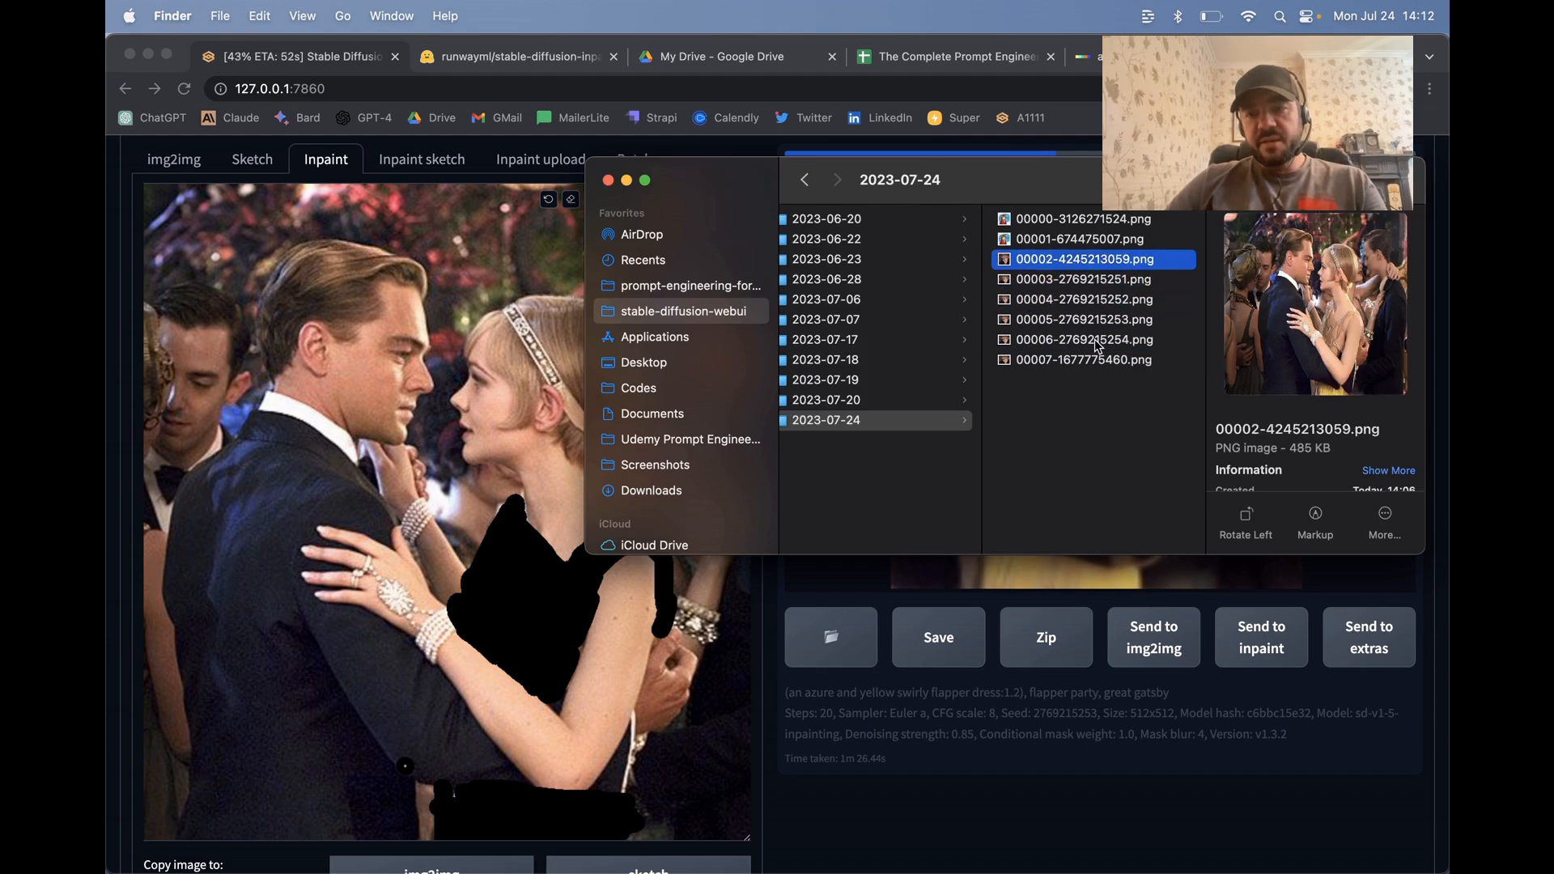
key(Down)
key(Down)
key(Down)
key(Down)
key(Down)
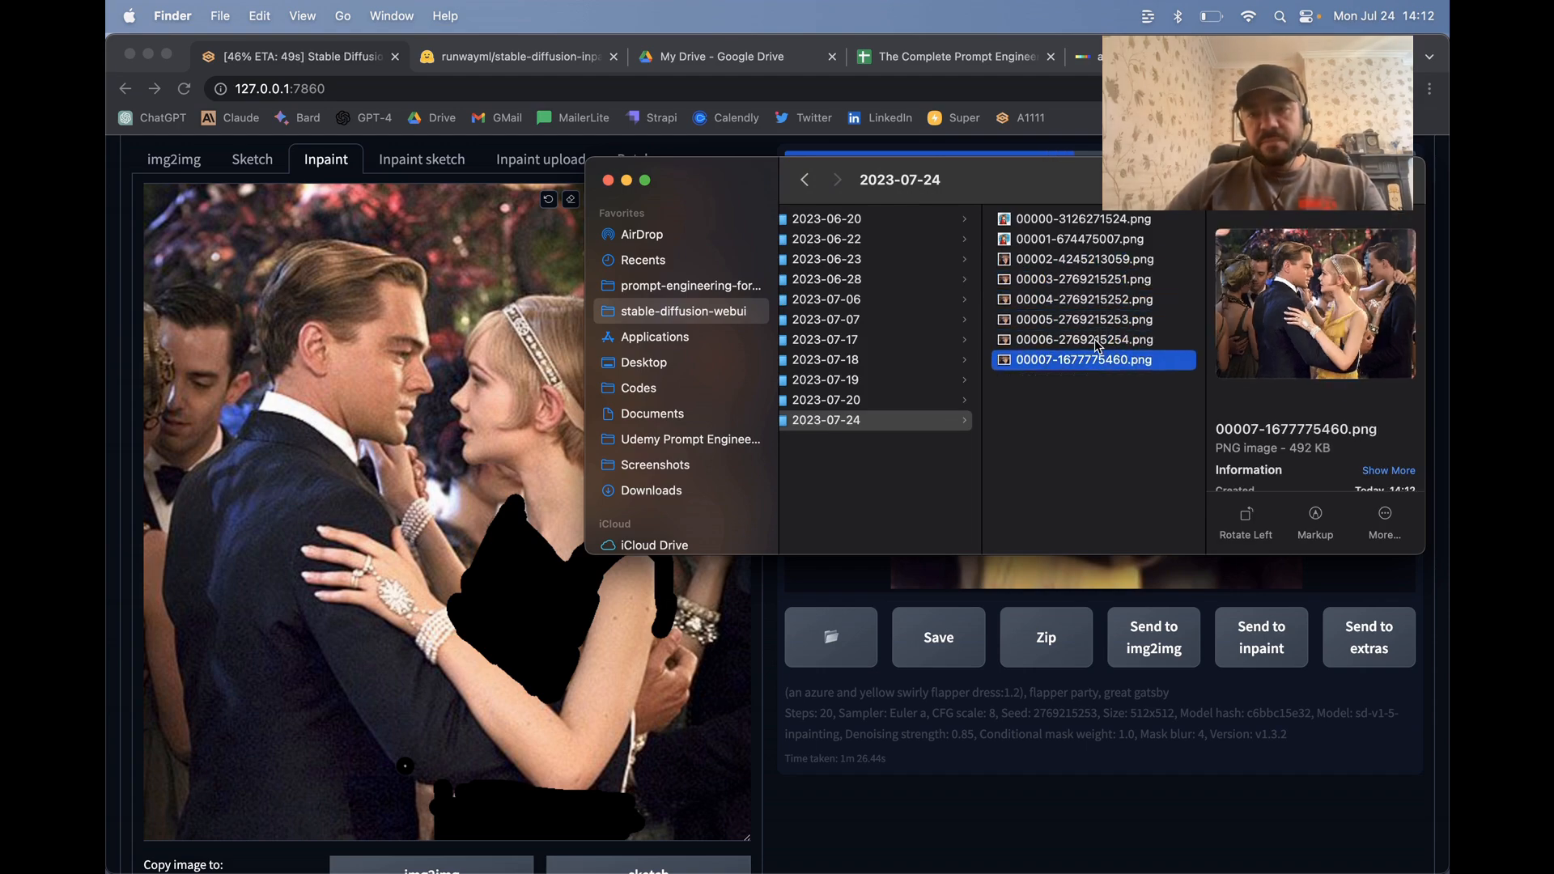
Return to the Stable Diffusion web UI and review the extended prompt and the live preview while the batch generates
click(877, 593)
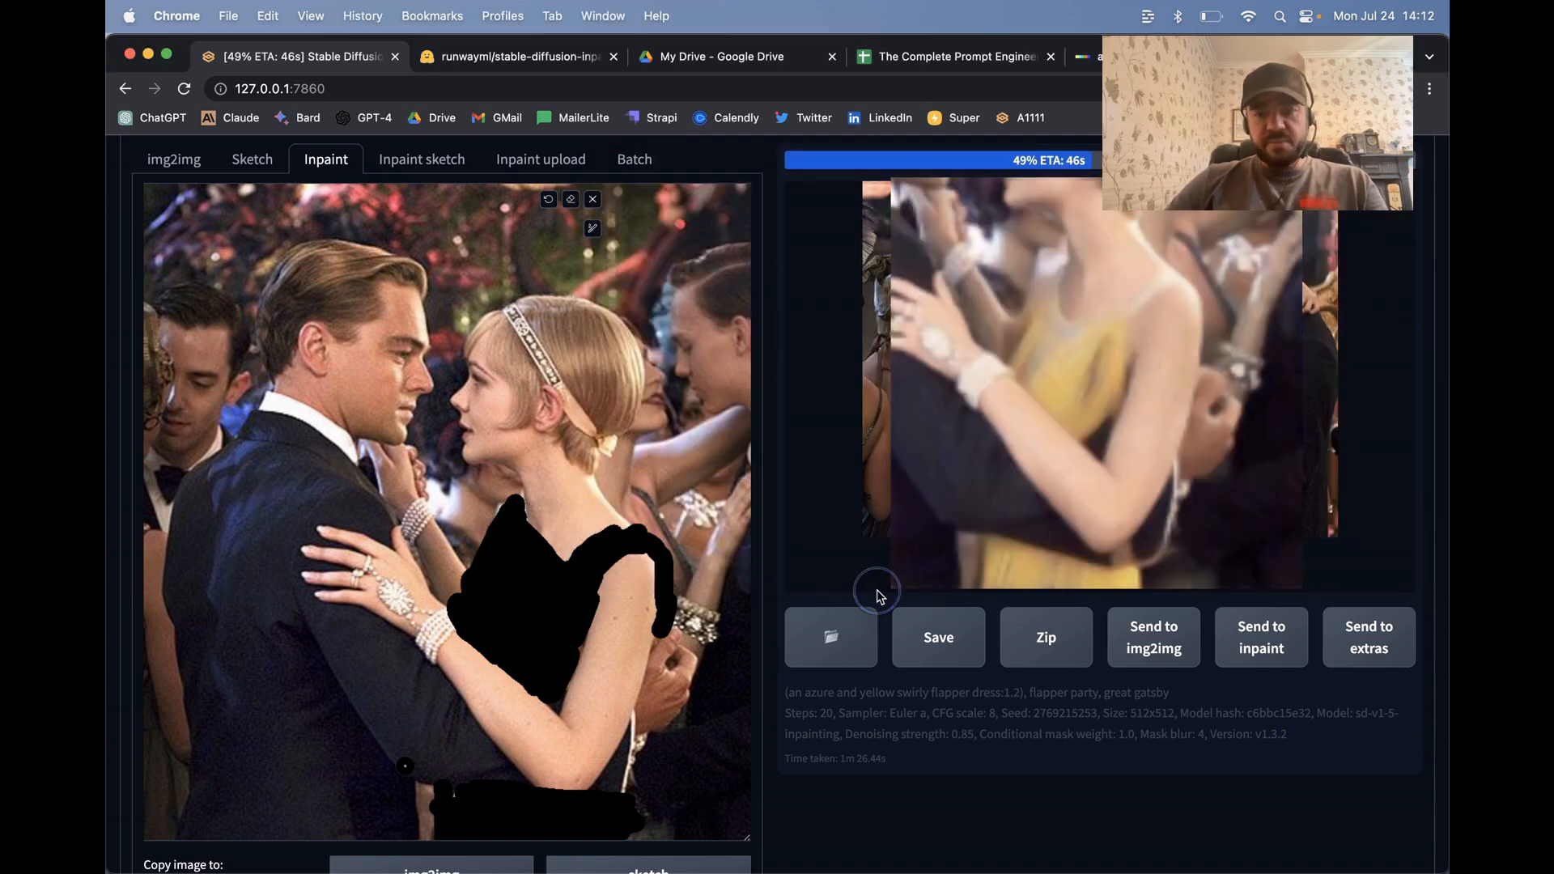
scroll(1141, 441, up, 5)
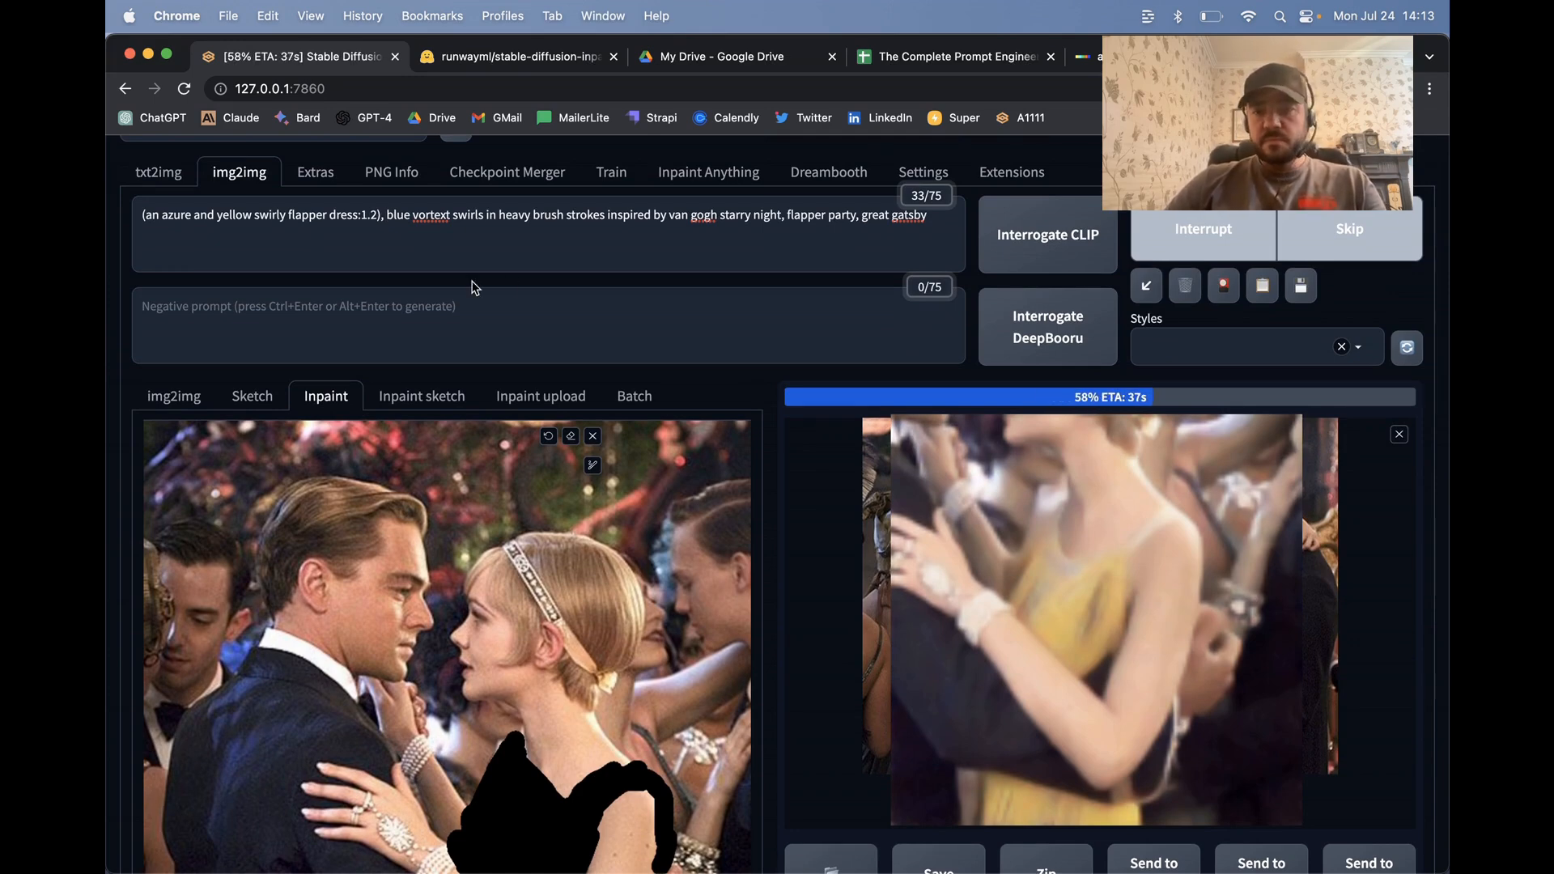
scroll(475, 287, down, 2)
scroll(472, 281, up, 4)
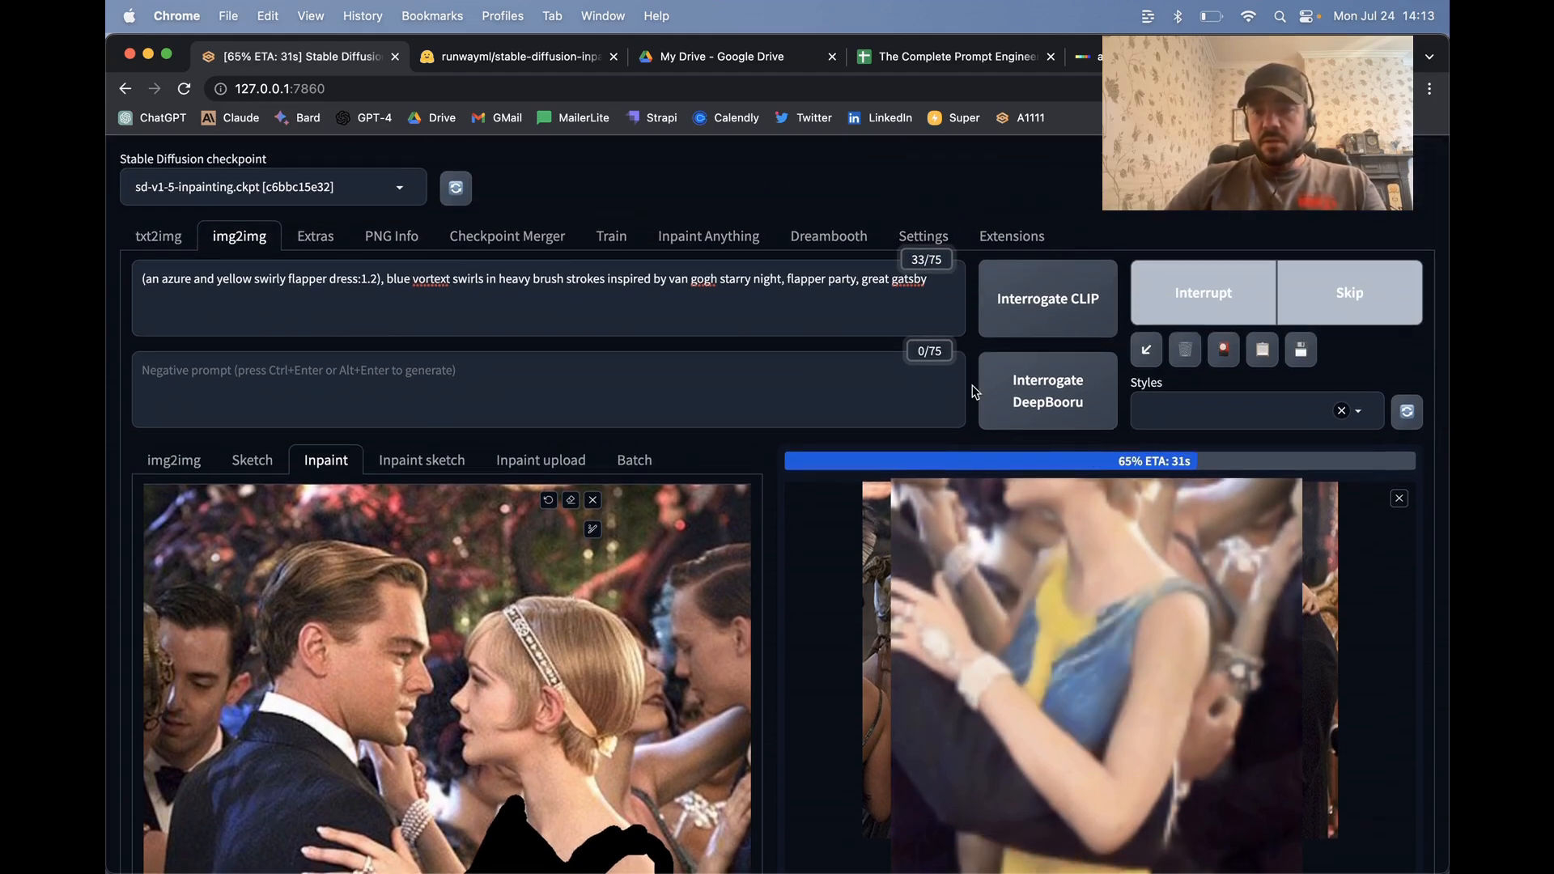
scroll(975, 392, down, 3)
scroll(975, 393, down, 5)
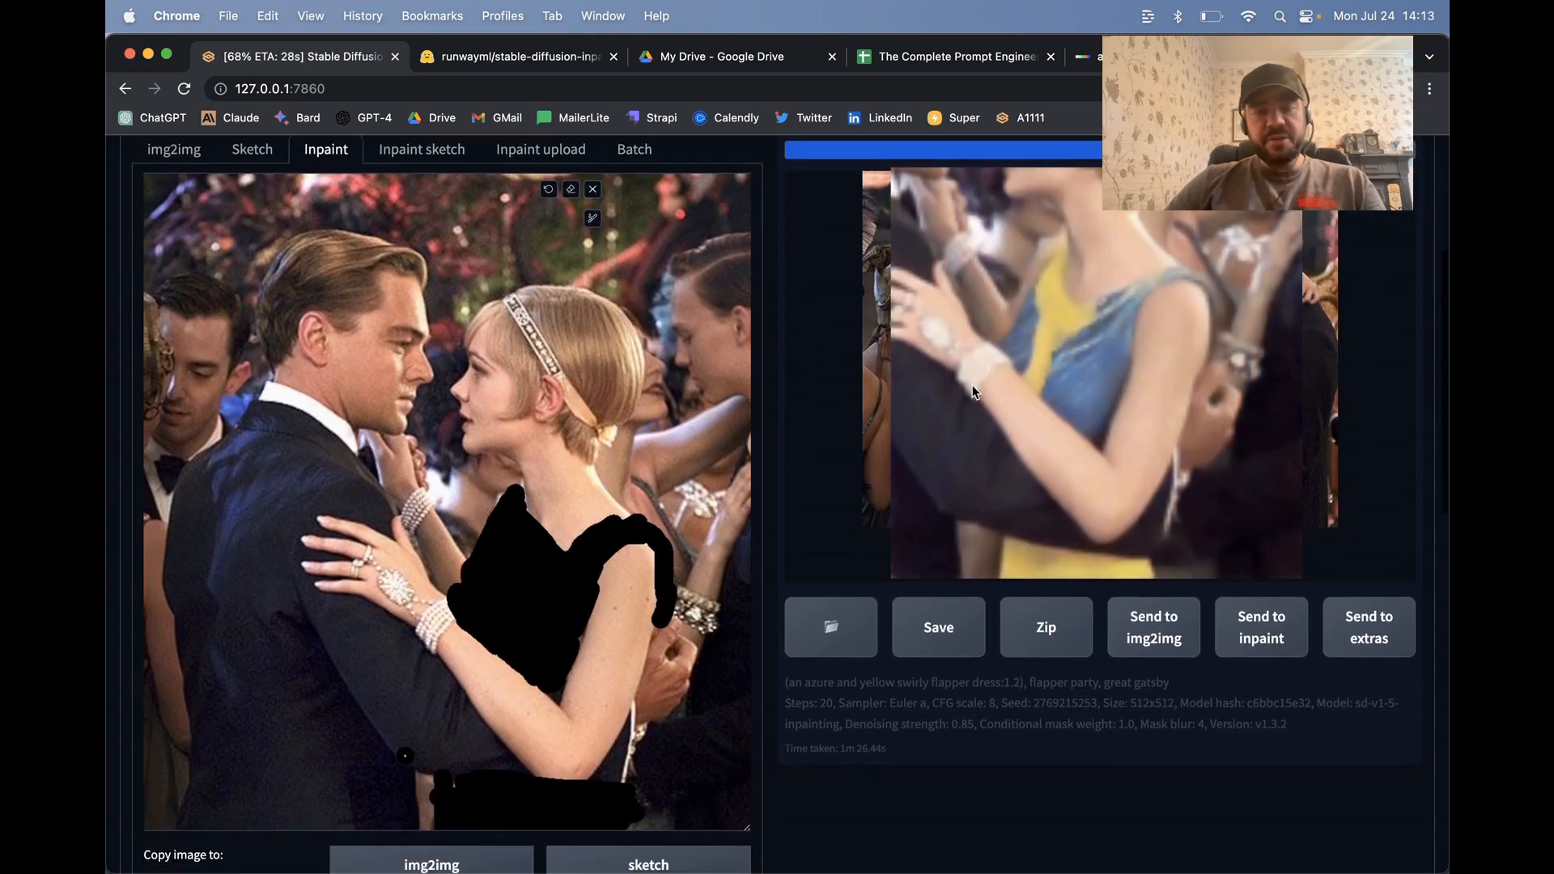
scroll(975, 392, up, 4)
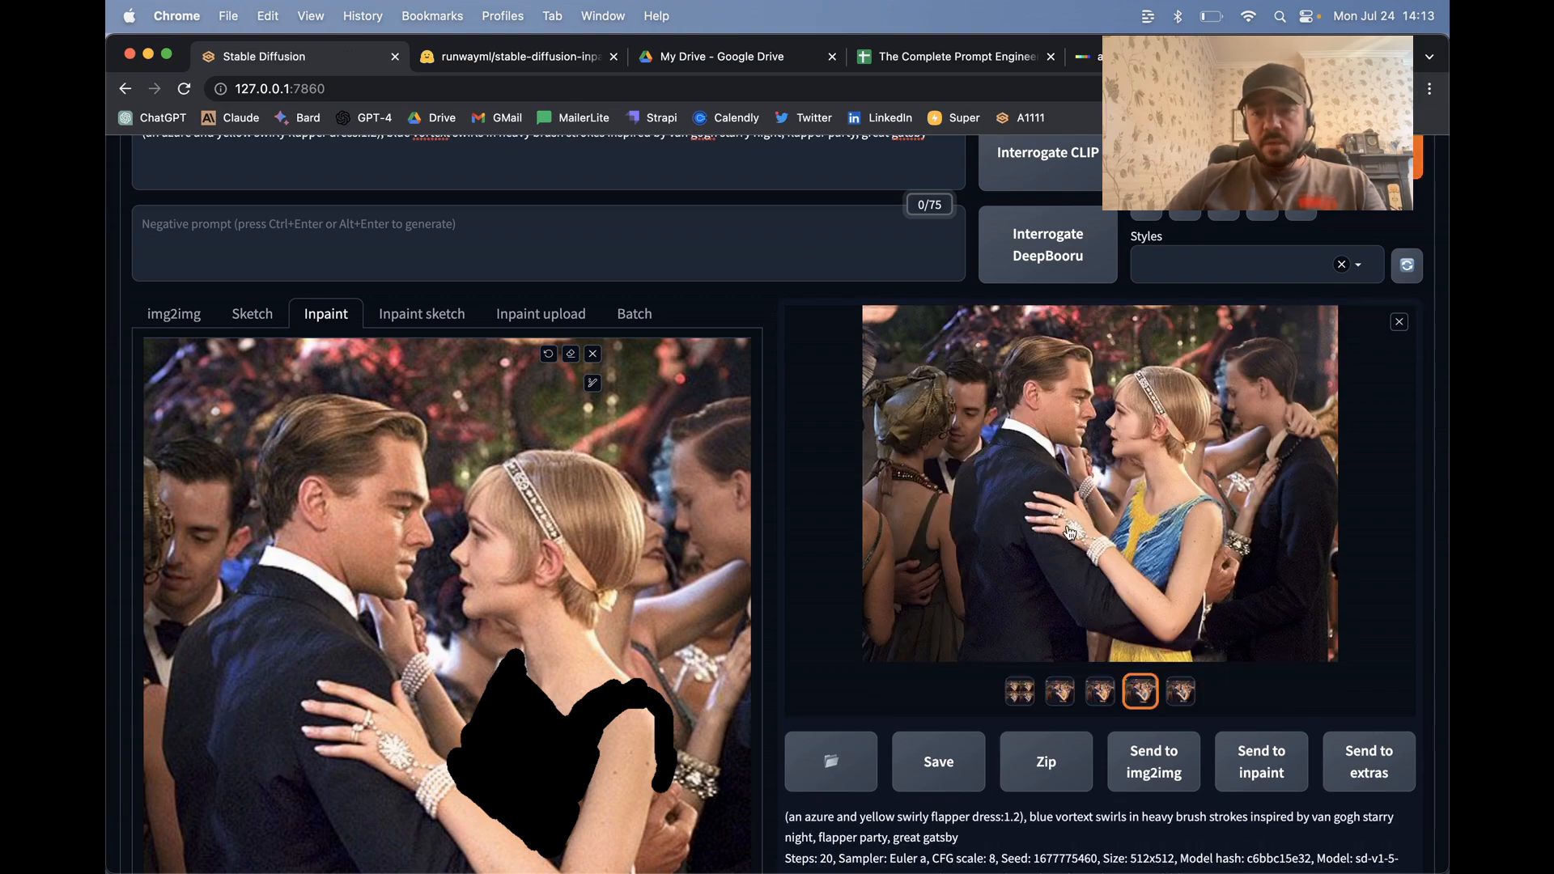
Step through the individual results of the new batch and examine the third one at full size
click(1059, 692)
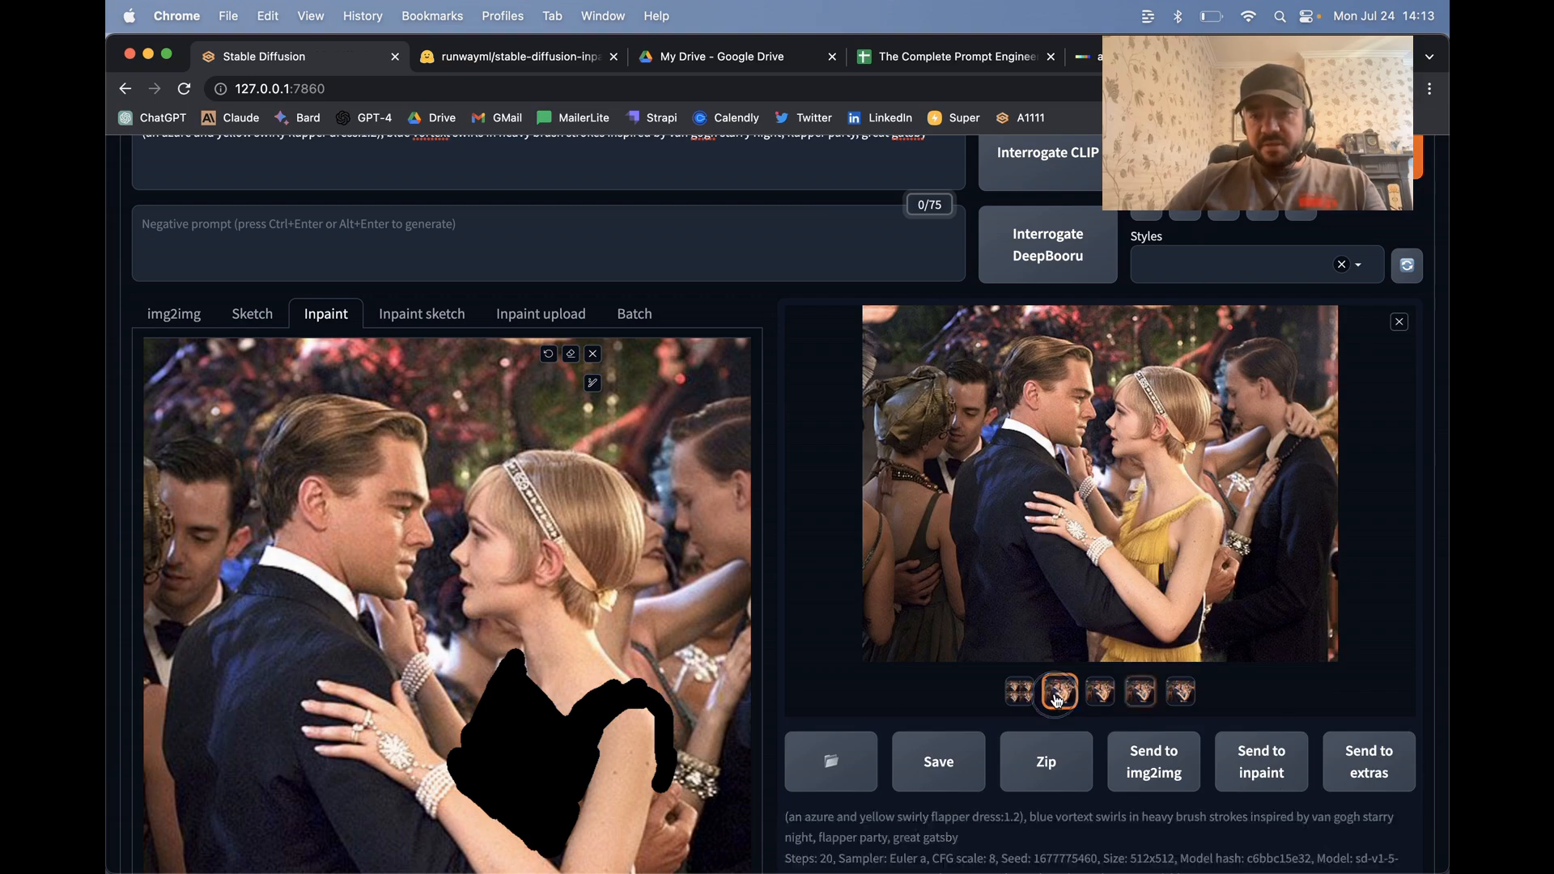
click(1100, 702)
key(Right)
key(Right)
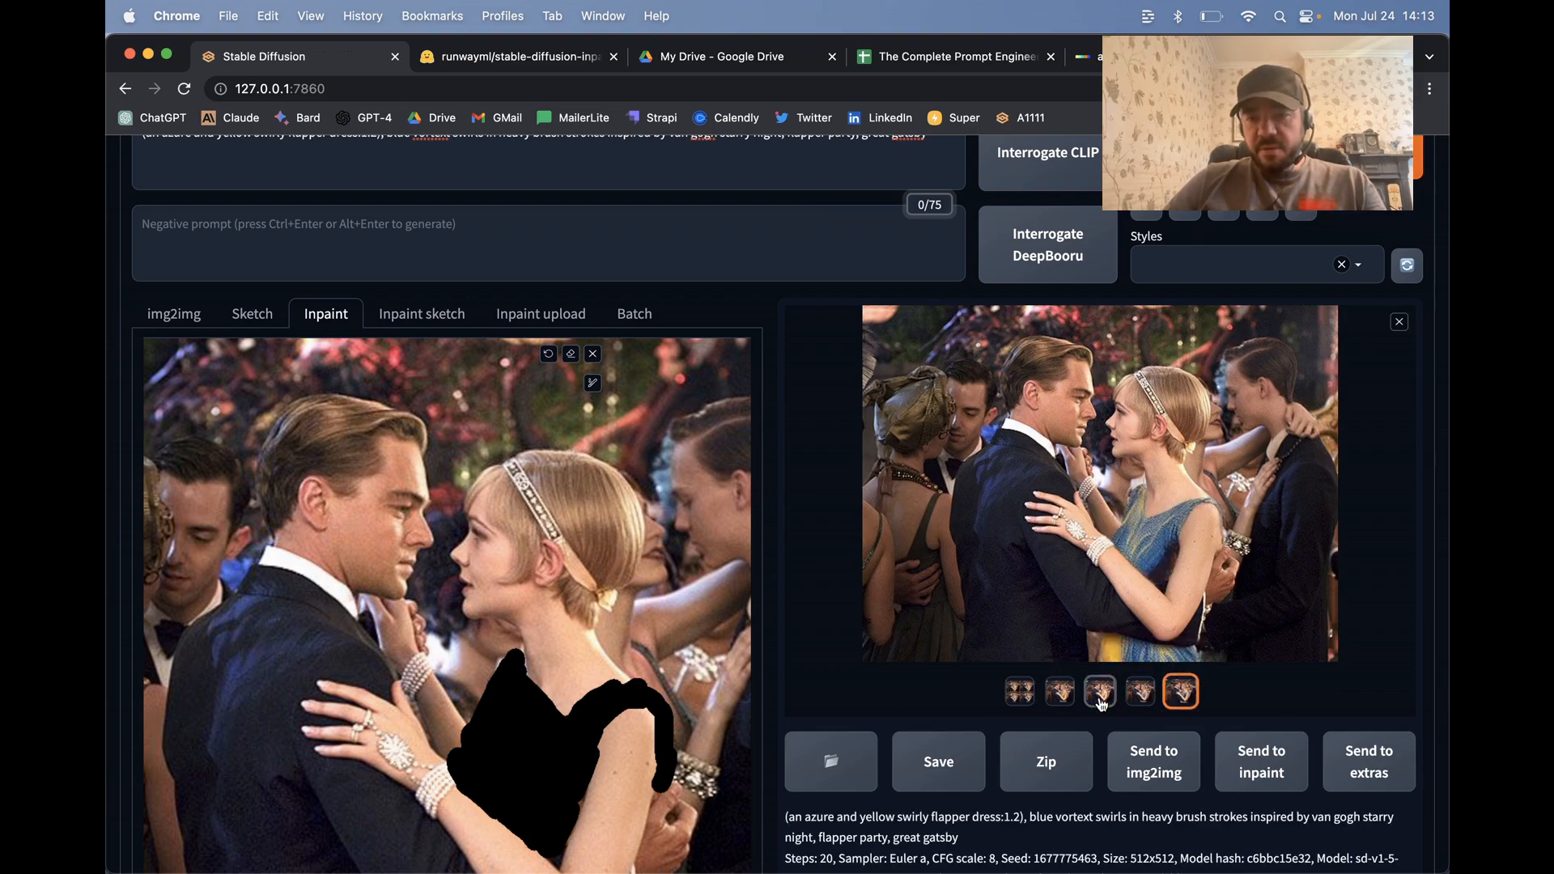
key(Left)
click(1044, 594)
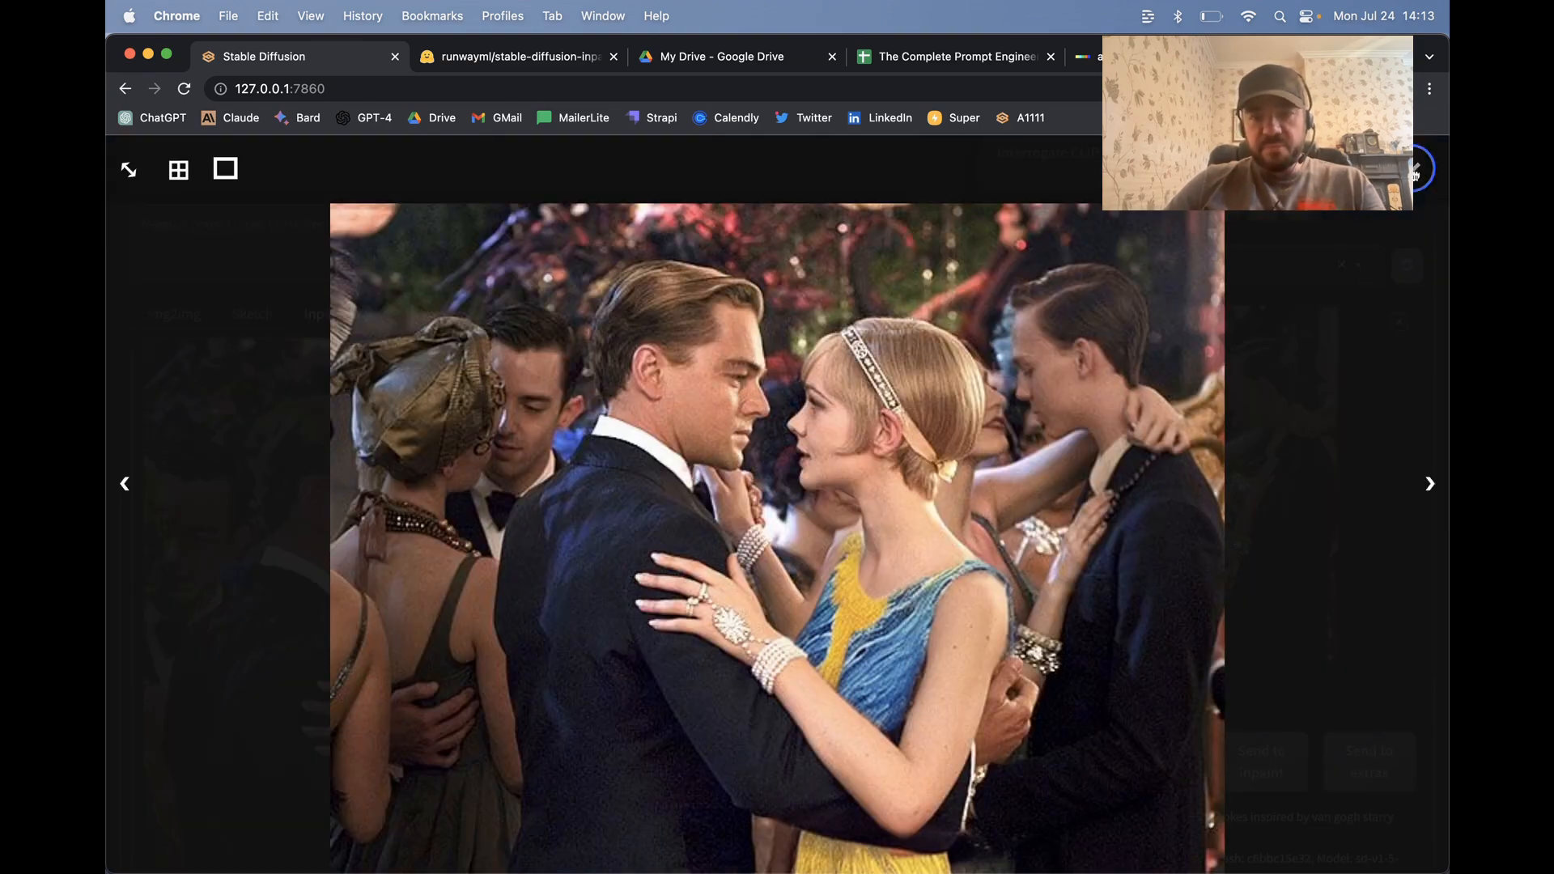
click(1414, 170)
Review the generation parameters and inpaint settings, and expand the ControlNet section to examine its options
scroll(760, 620, down, 8)
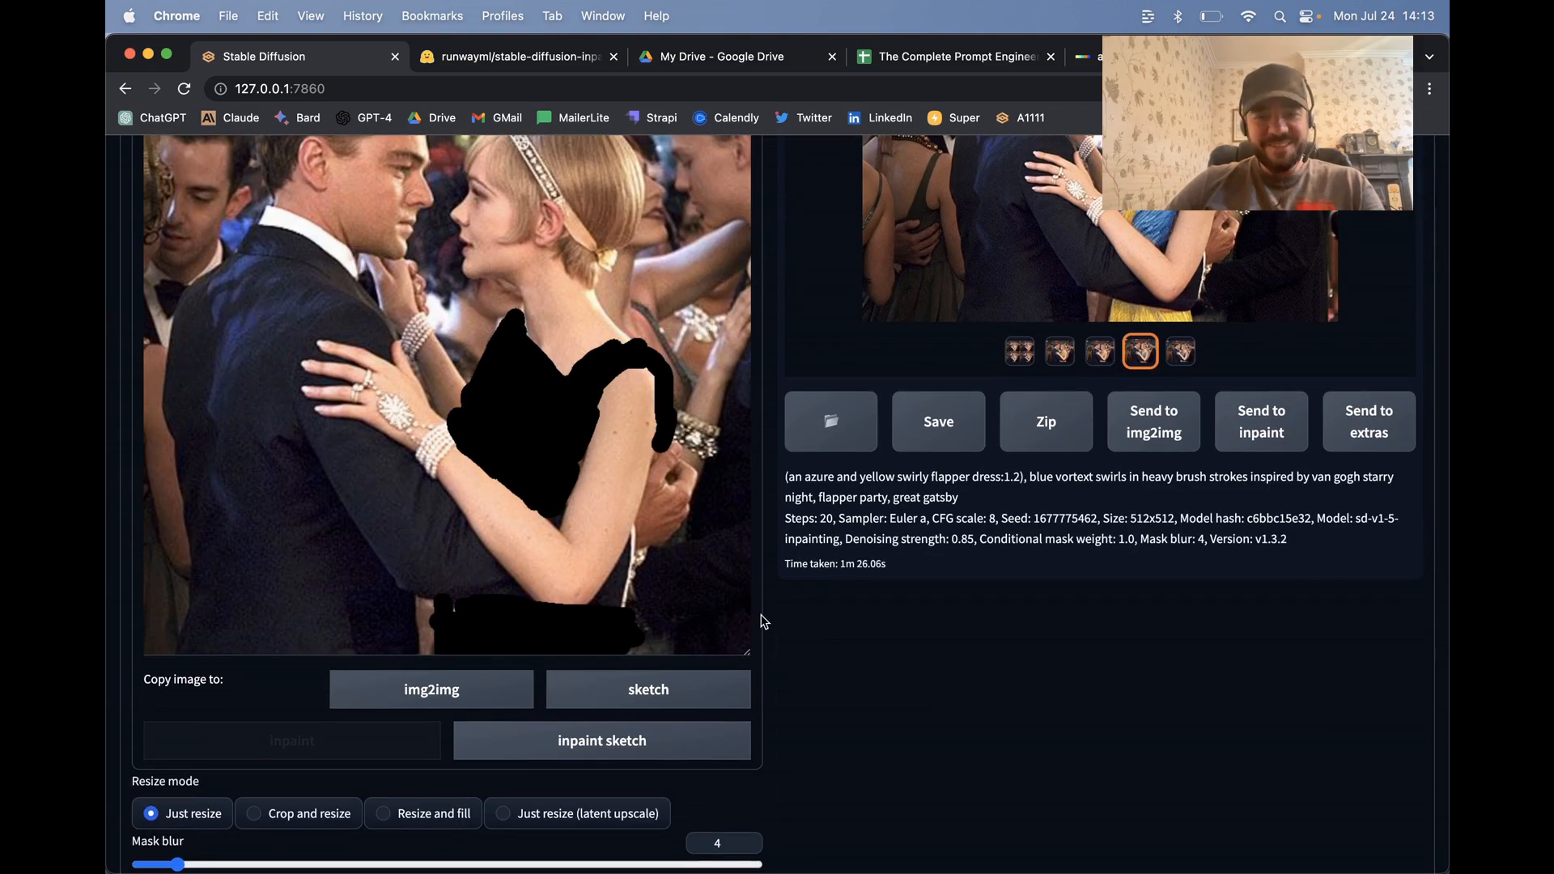
scroll(880, 538, down, 5)
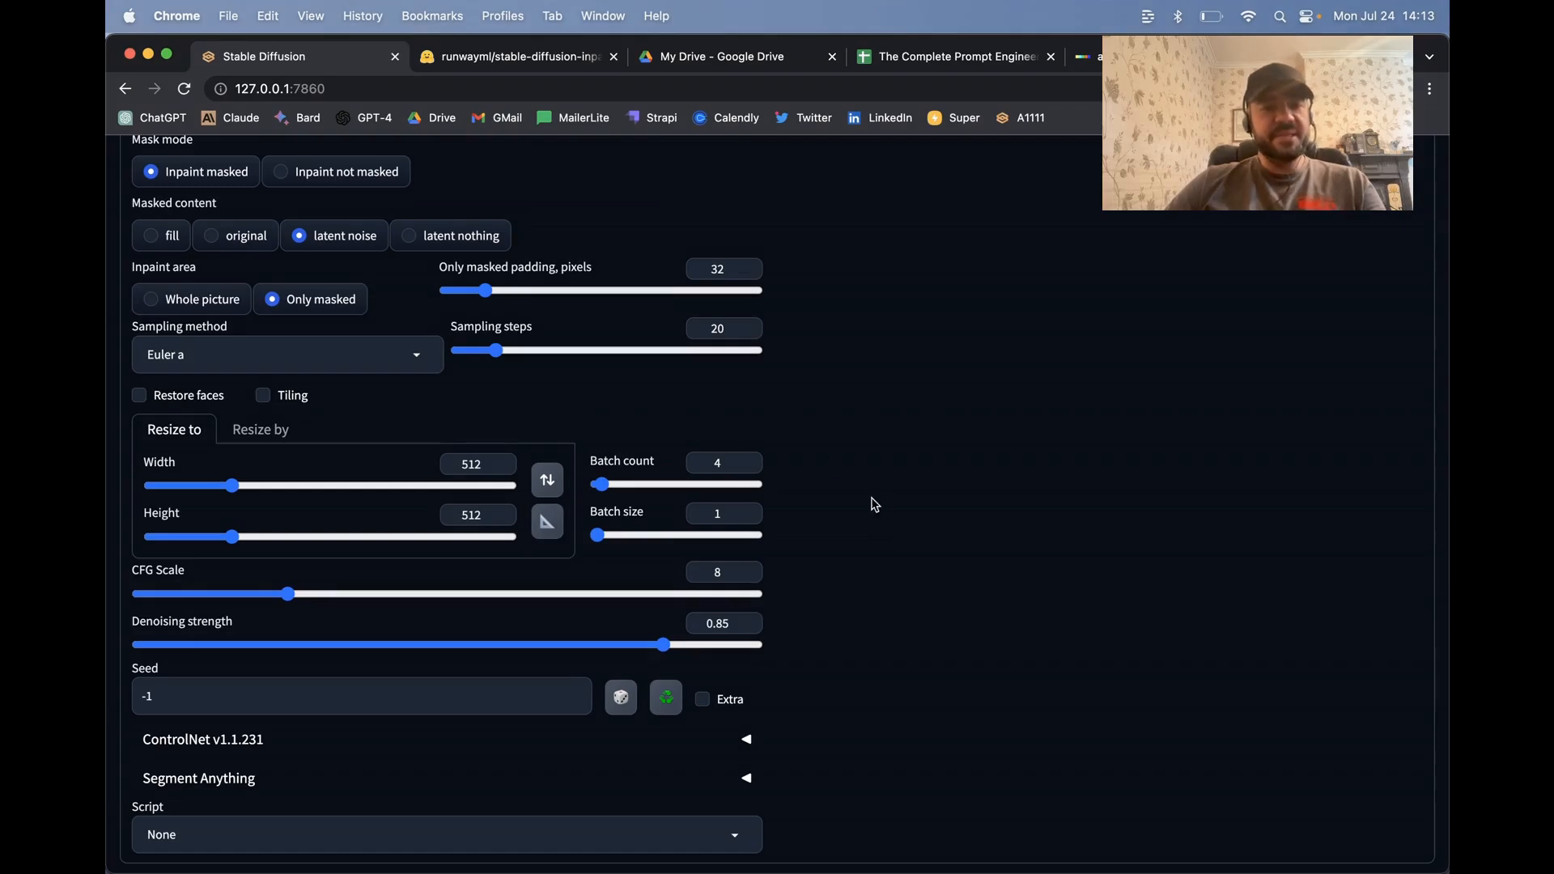
scroll(921, 570, down, 2)
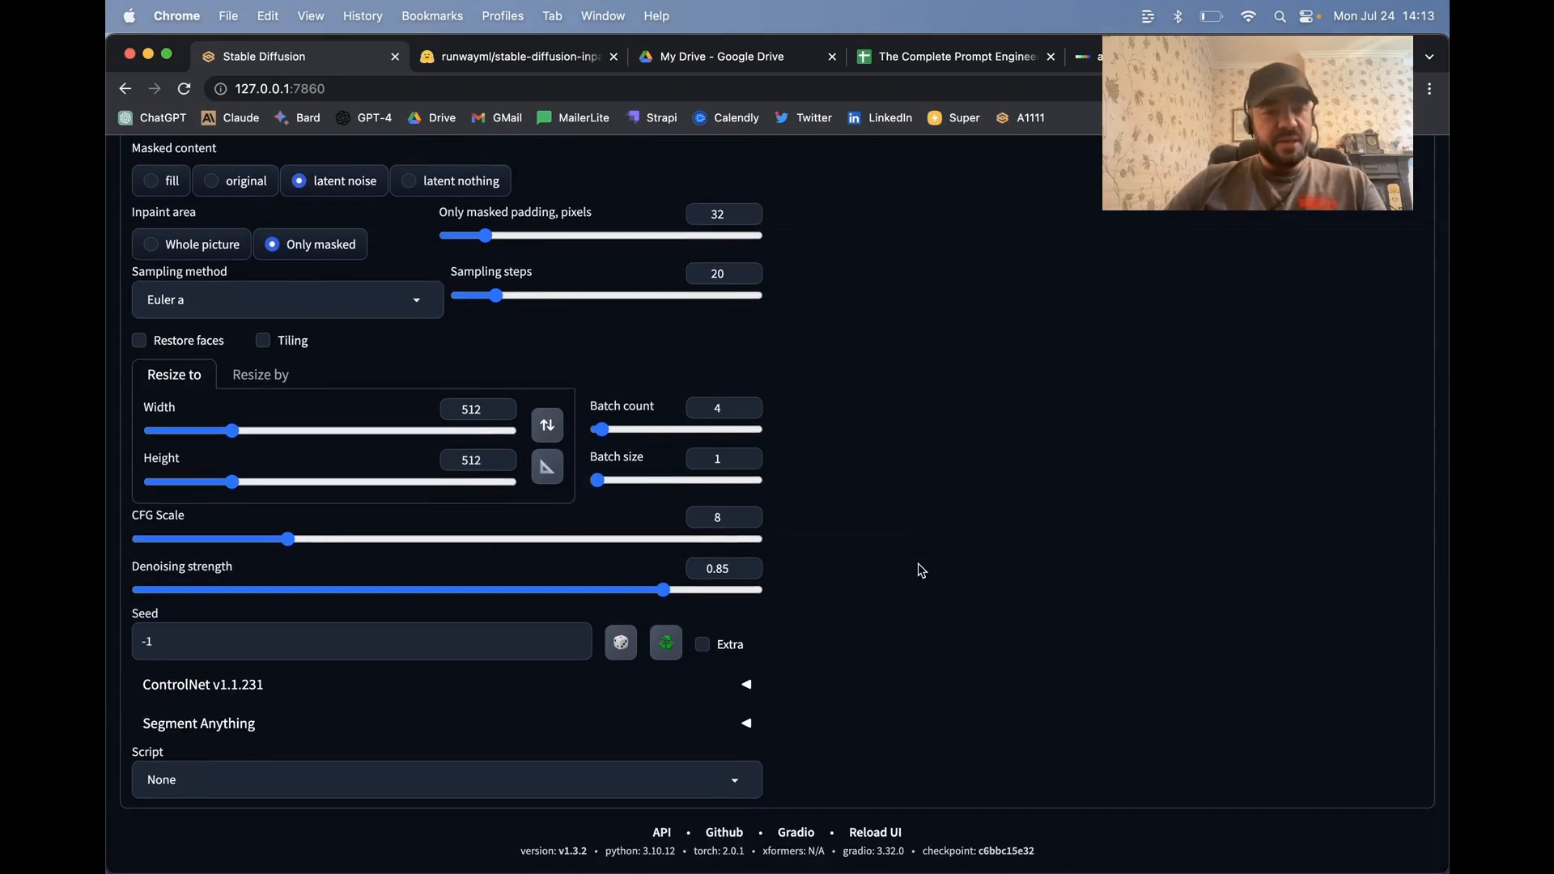
click(574, 691)
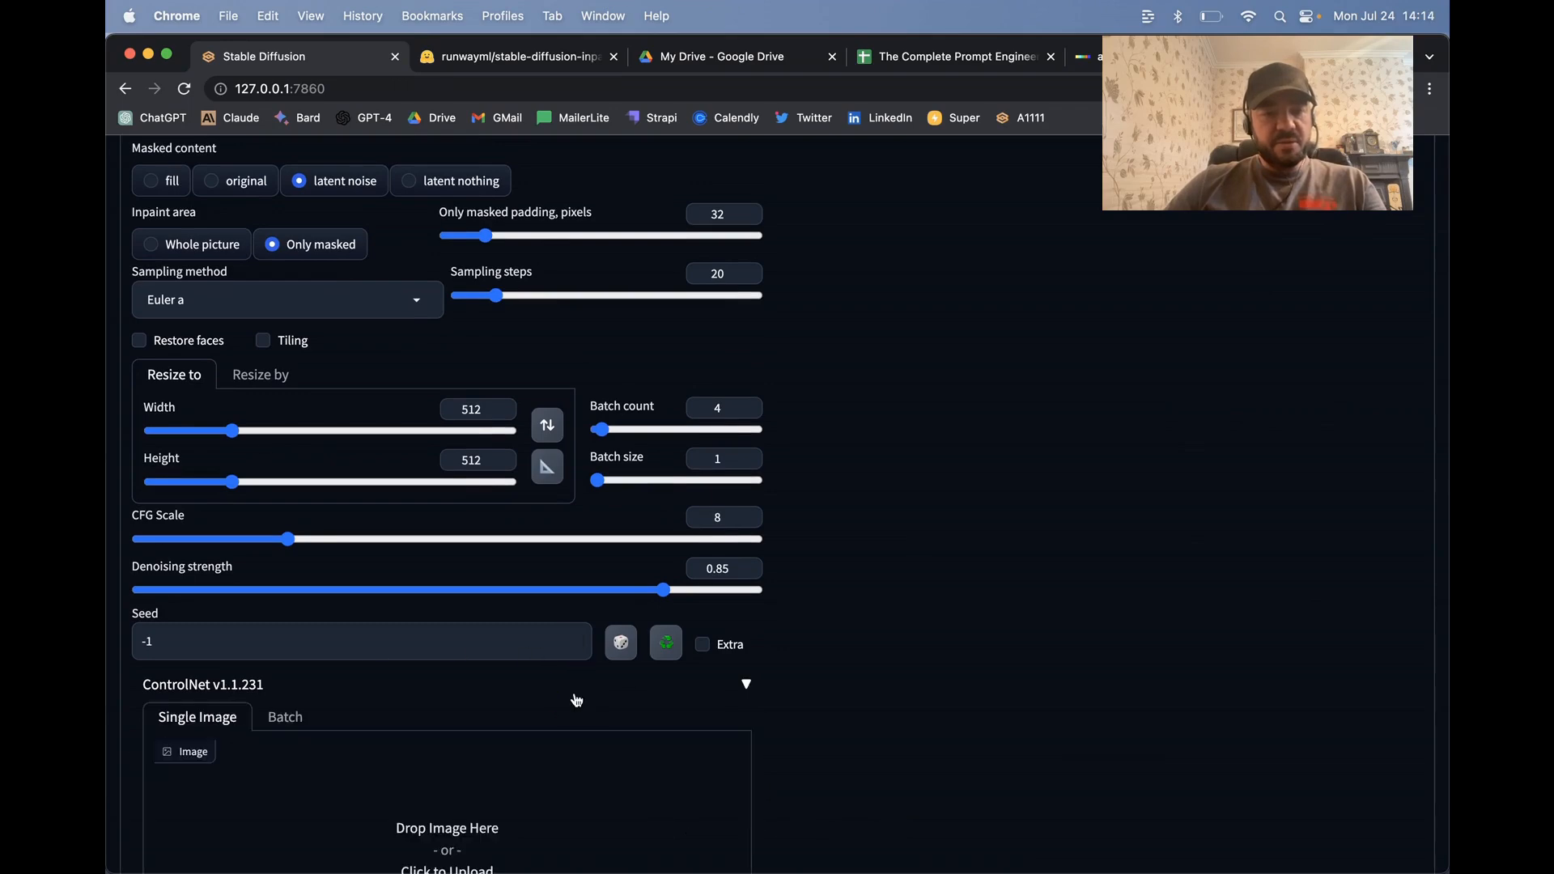
scroll(756, 694, down, 10)
scroll(815, 451, up, 3)
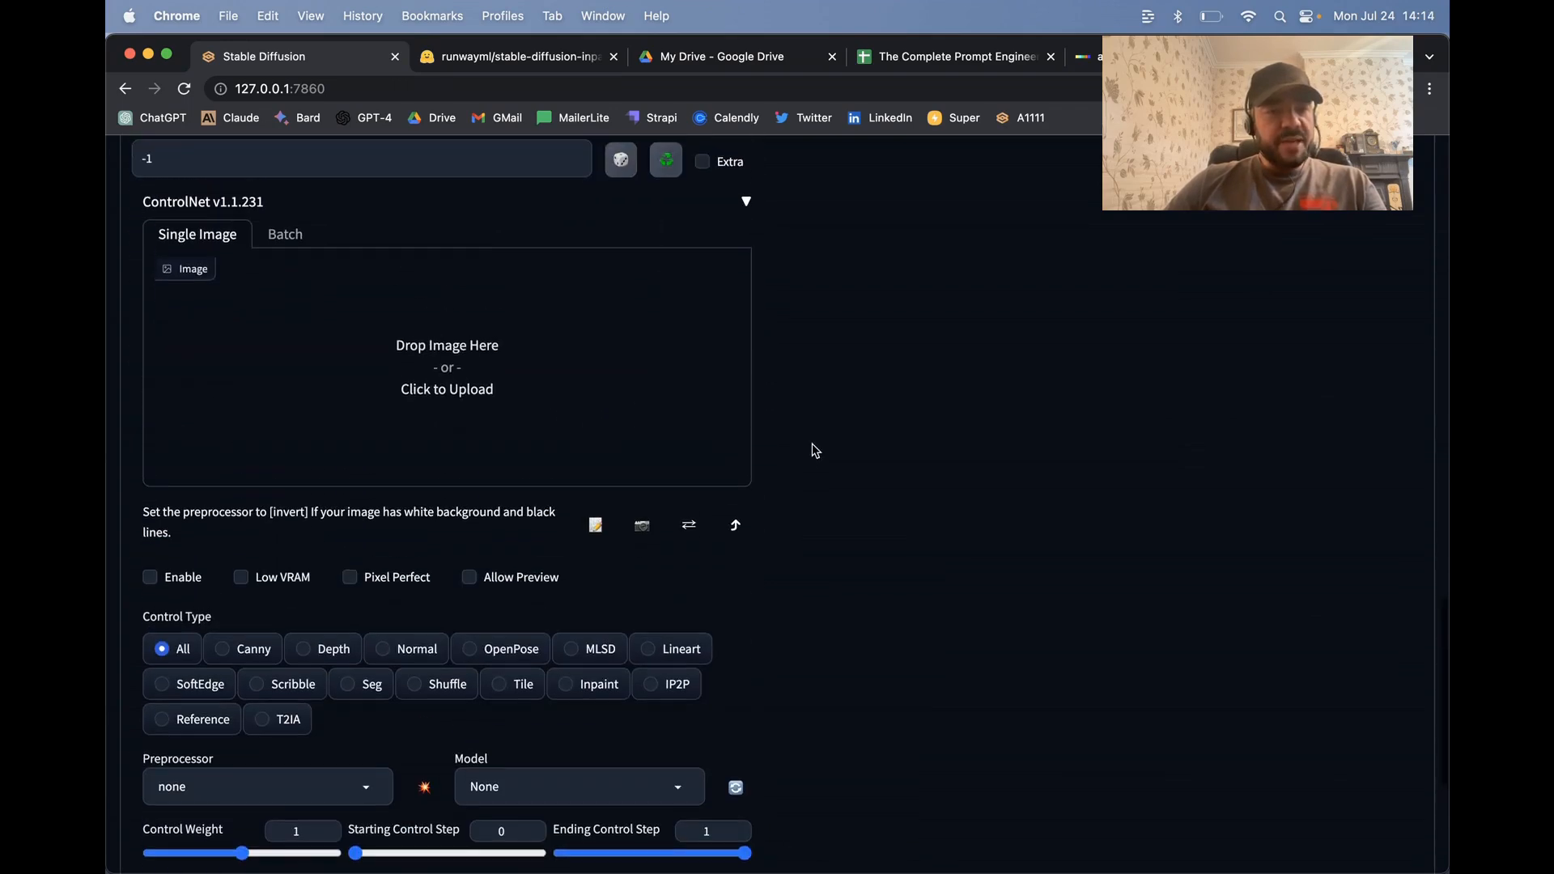
scroll(403, 363, up, 1)
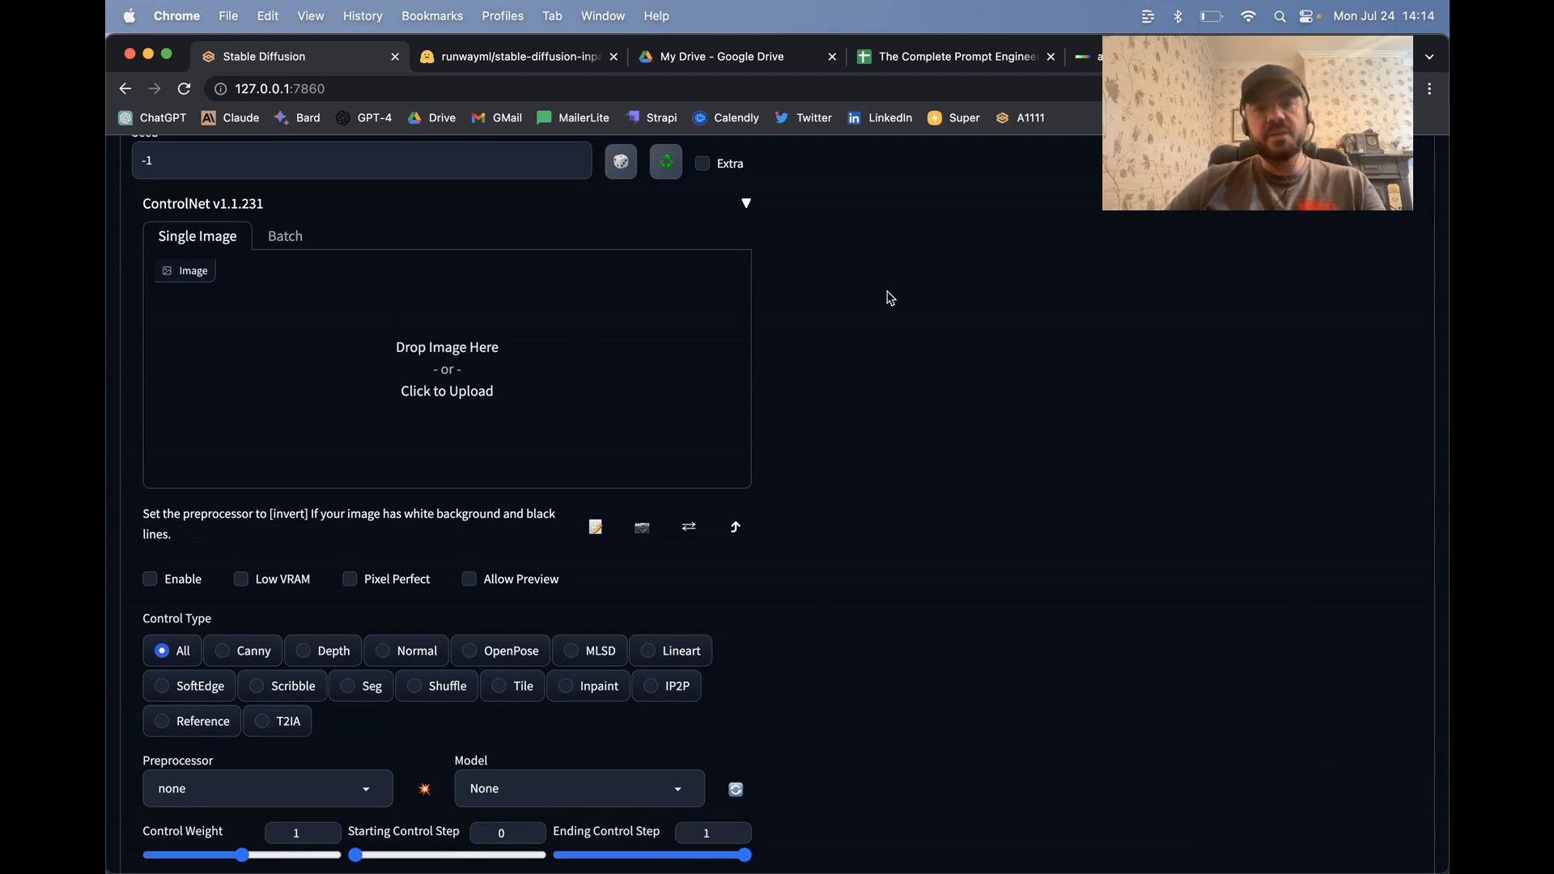
scroll(984, 266, up, 15)
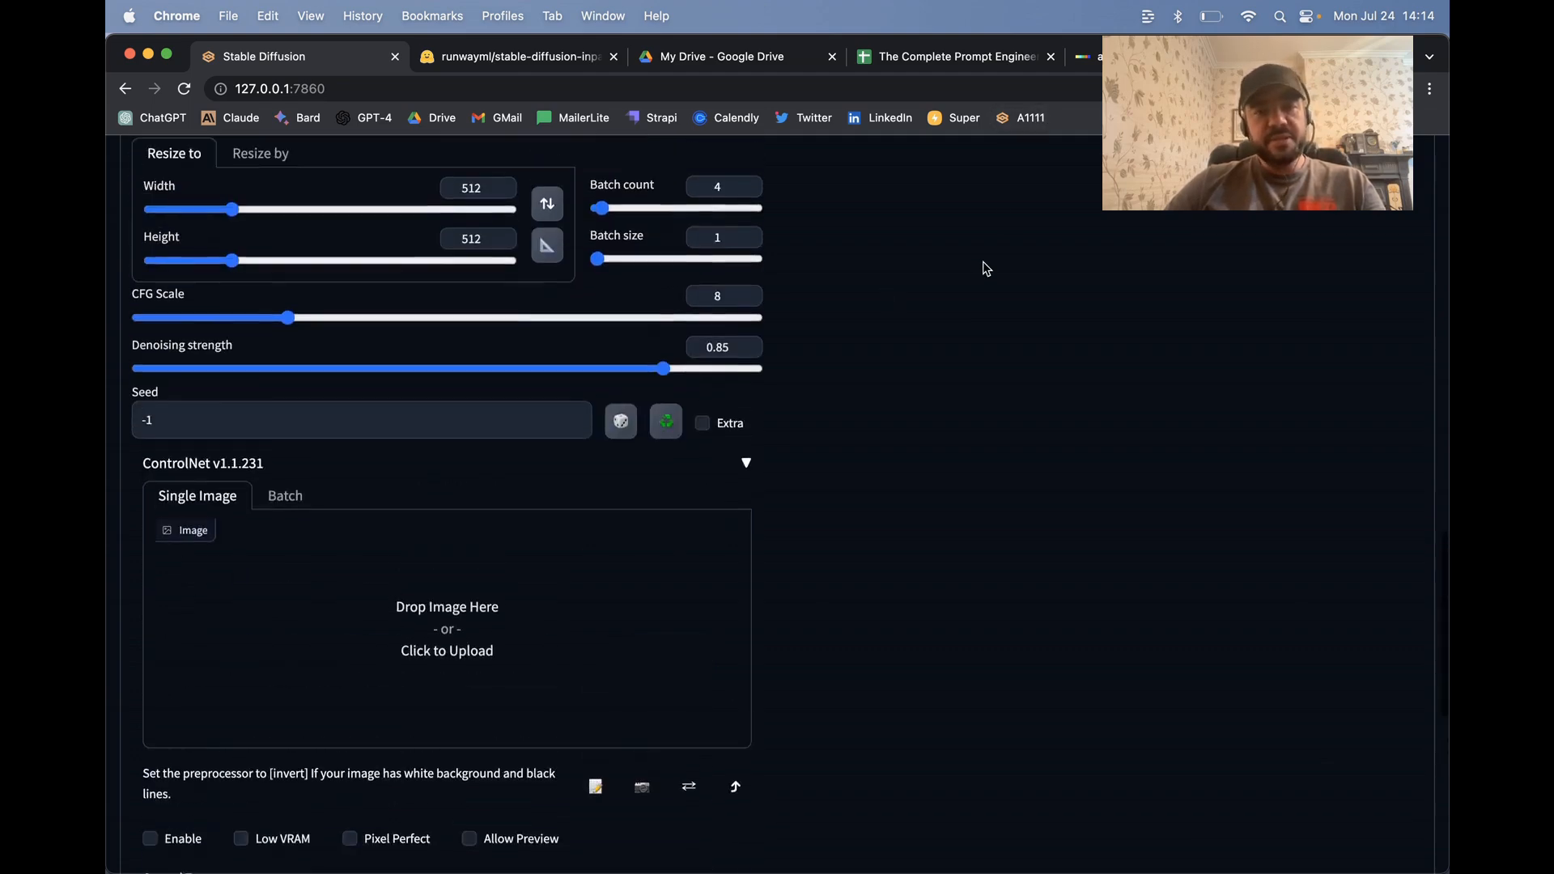
scroll(963, 639, down, 15)
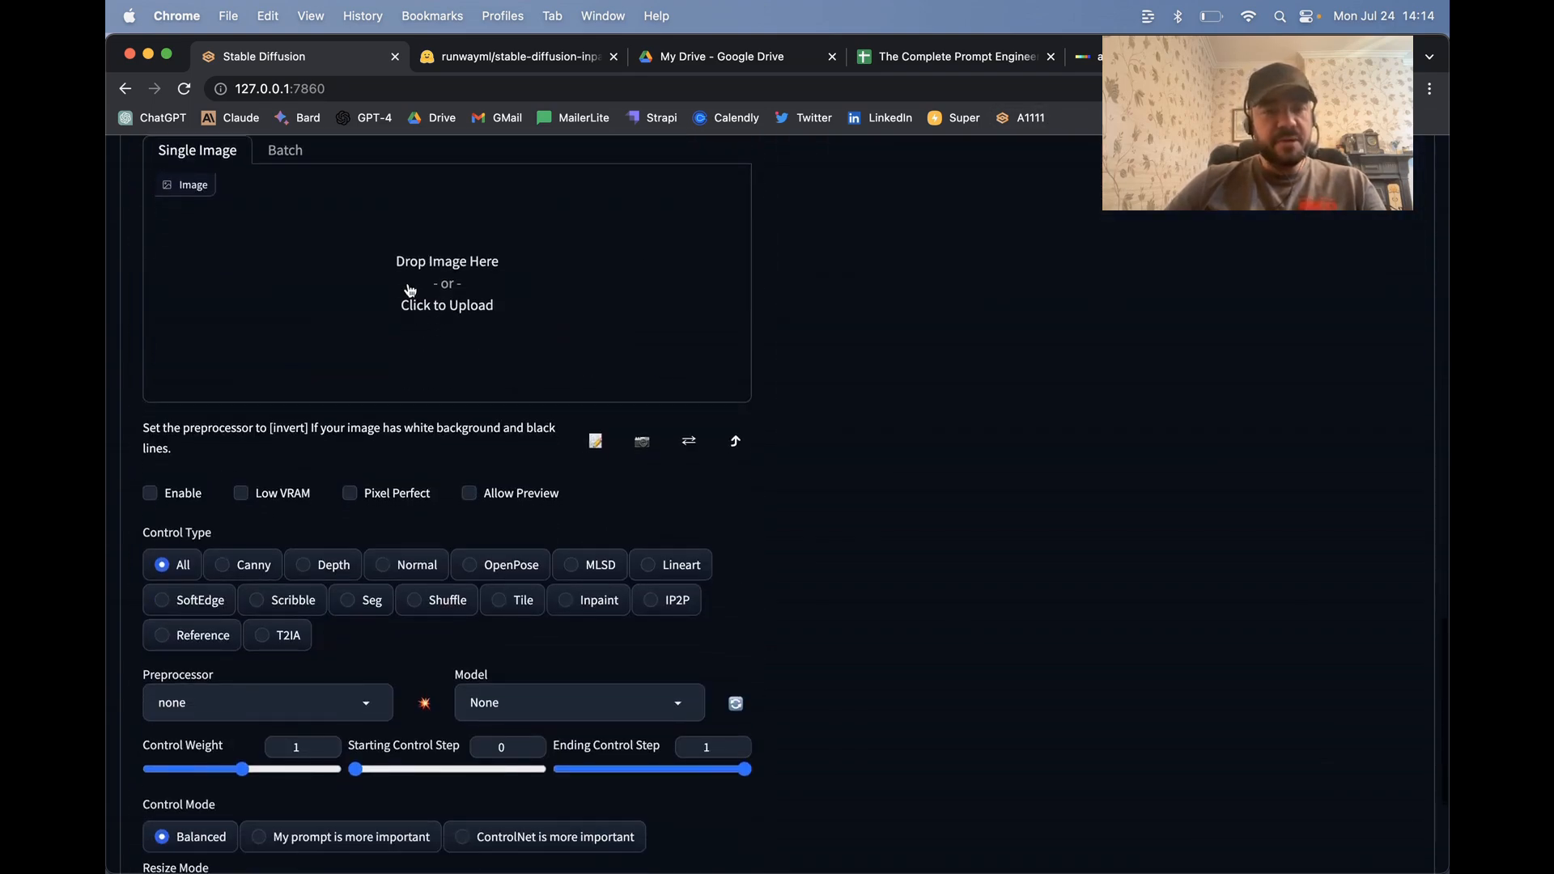
Set the ControlNet control type to Inpaint and check its image upload without choosing a file
click(601, 604)
scroll(819, 606, down, 3)
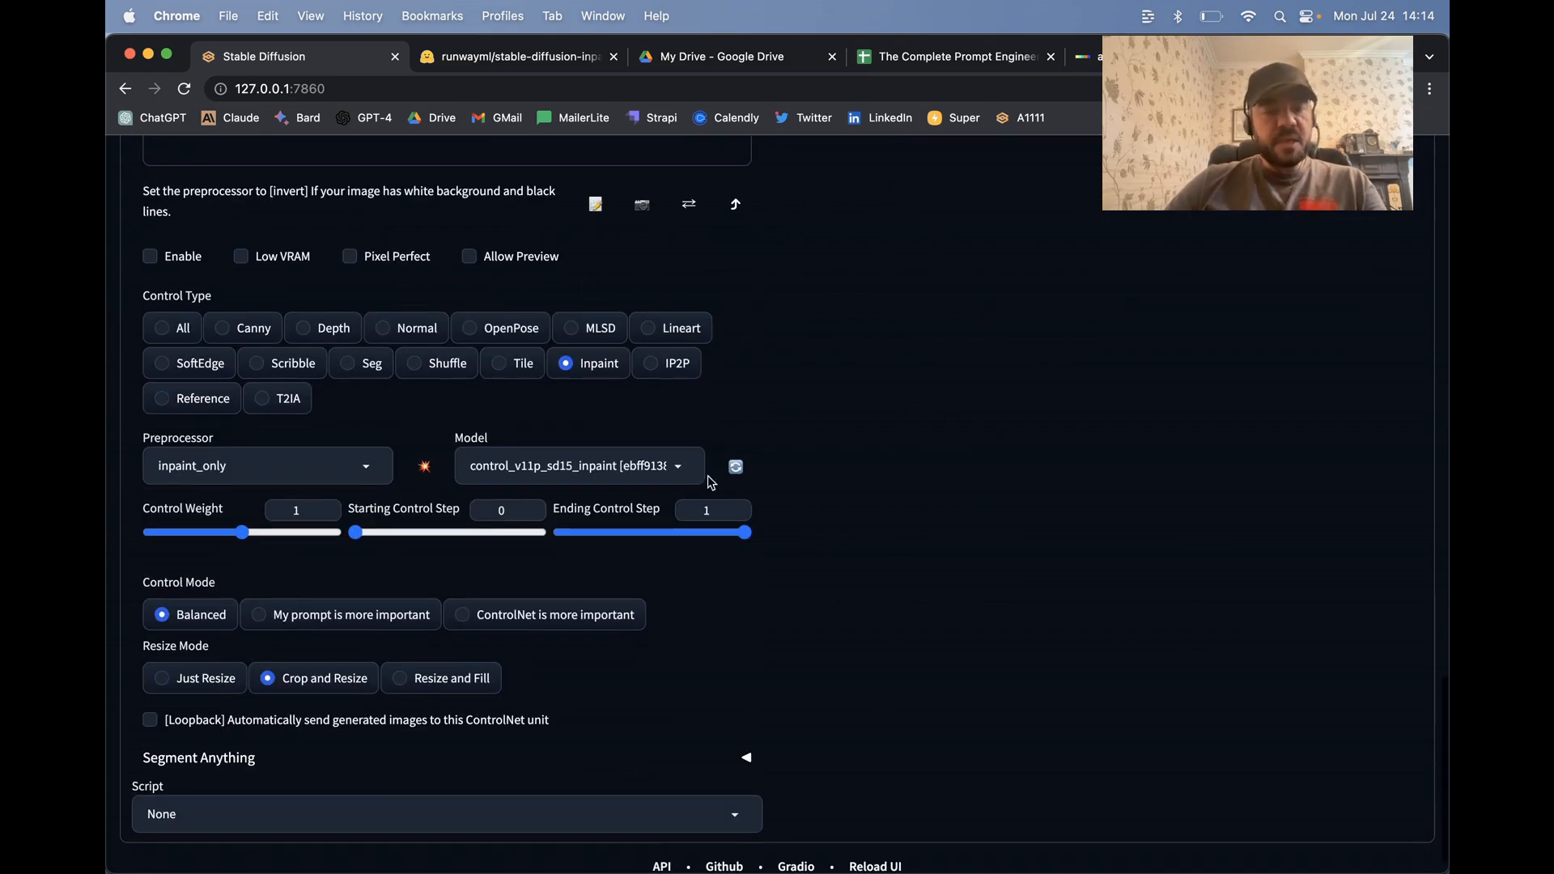
scroll(911, 482, up, 3)
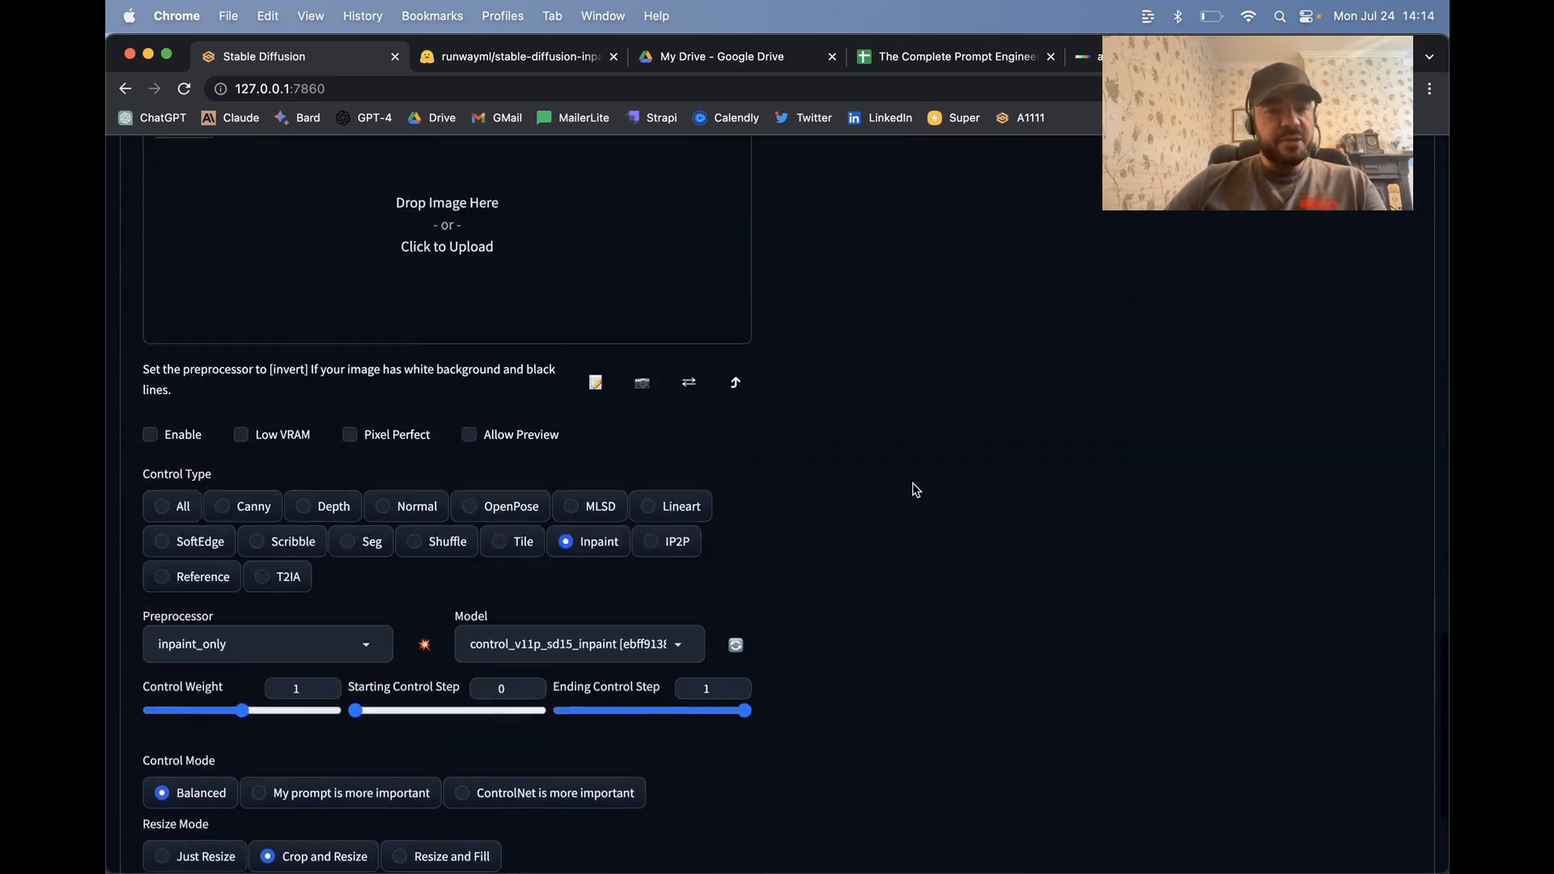
scroll(912, 484, up, 3)
click(624, 493)
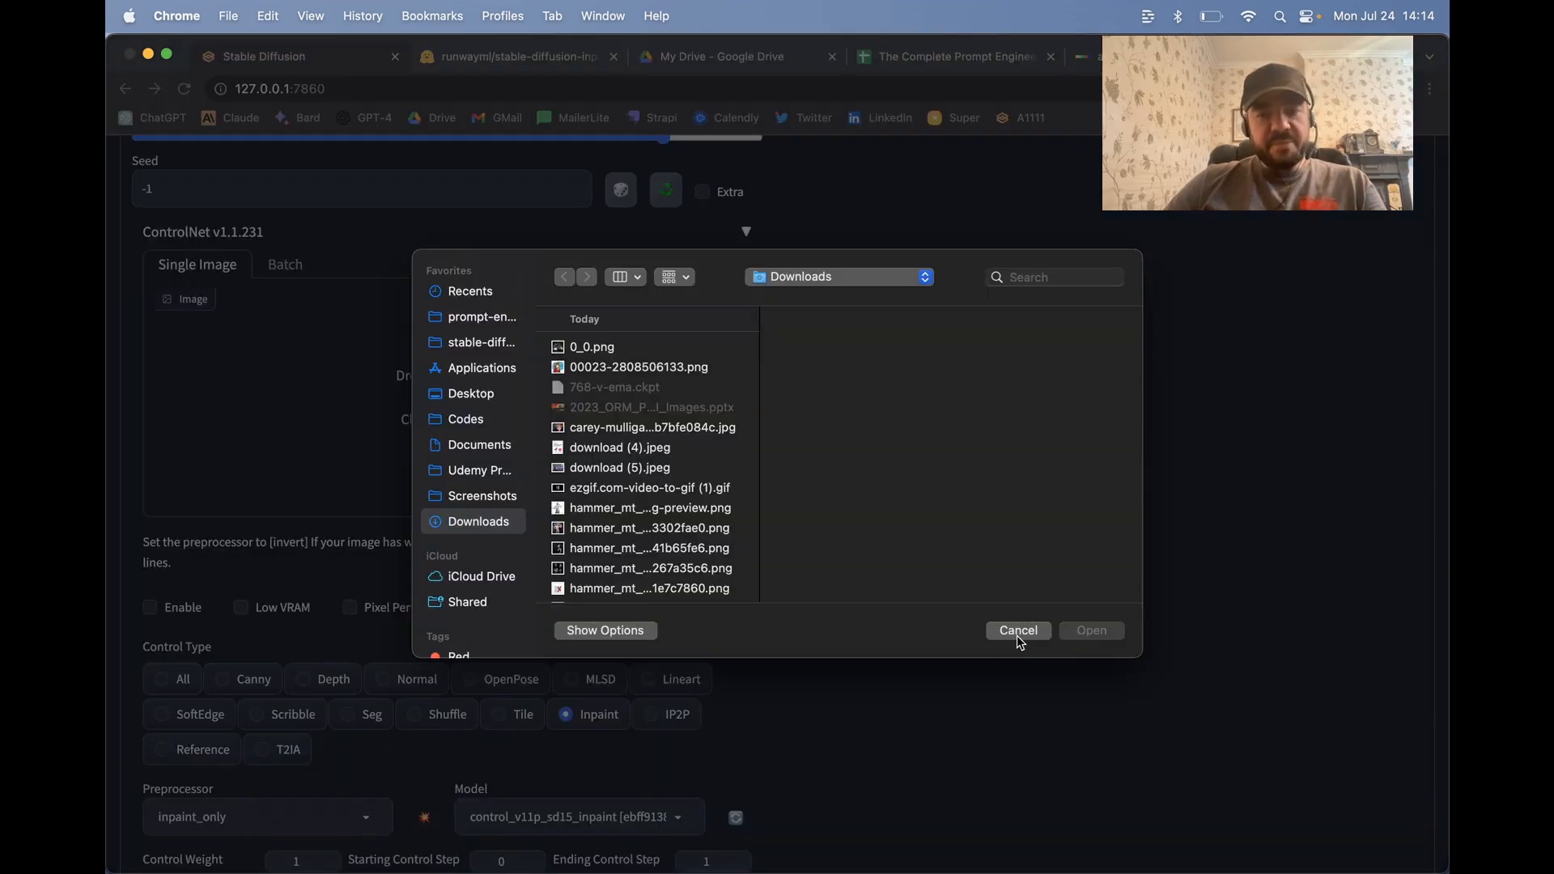
click(1018, 633)
Expand the Segment Anything section and load the carey-mulligan JPEG from Downloads as its single image
scroll(779, 542, down, 6)
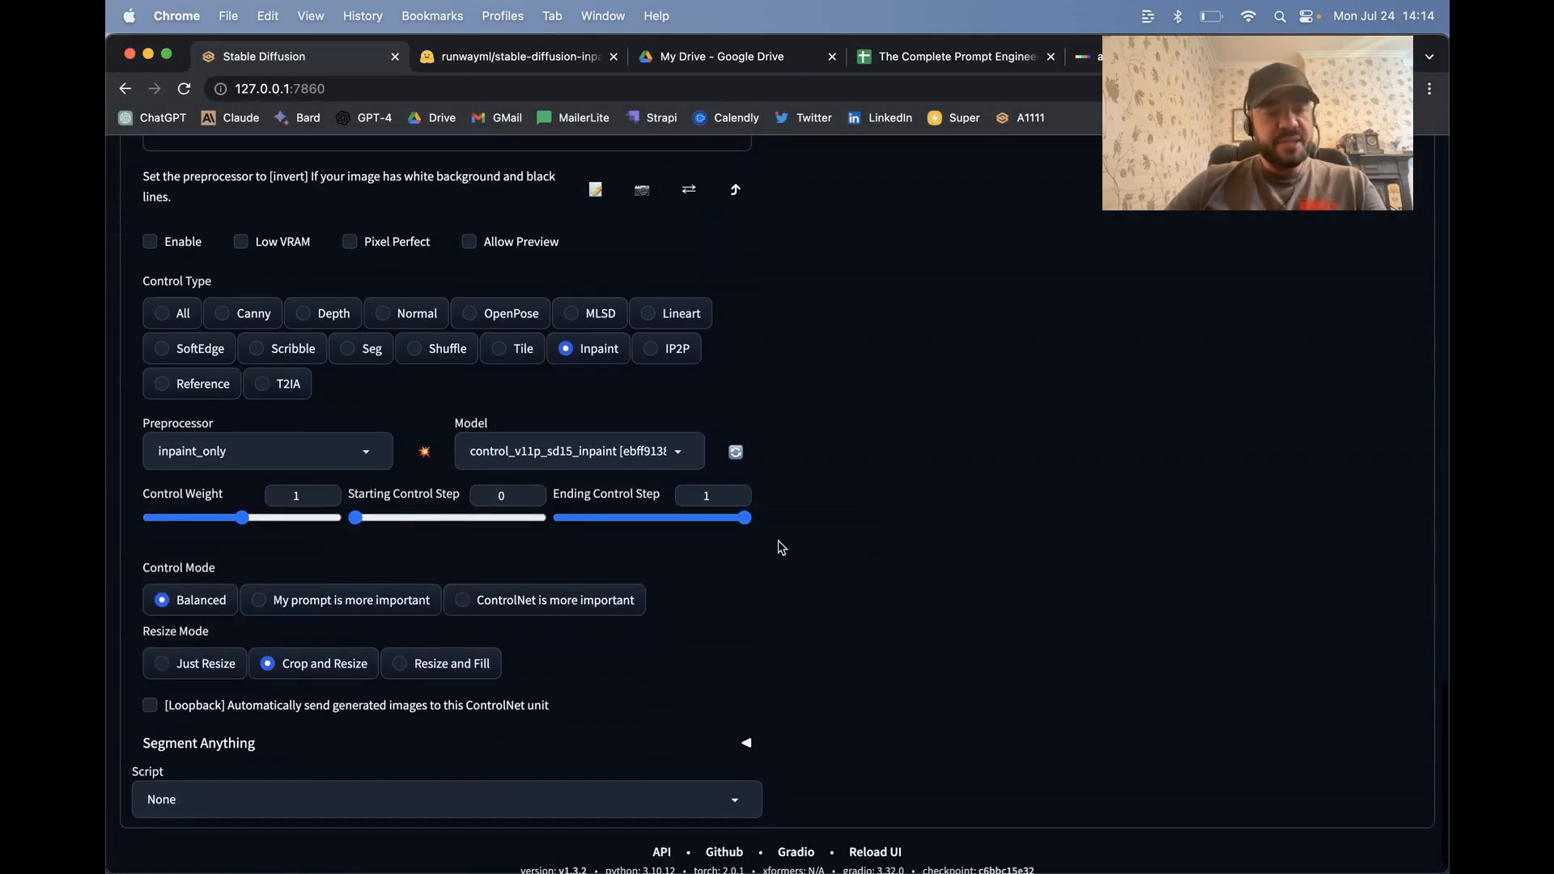
scroll(779, 526, down, 1)
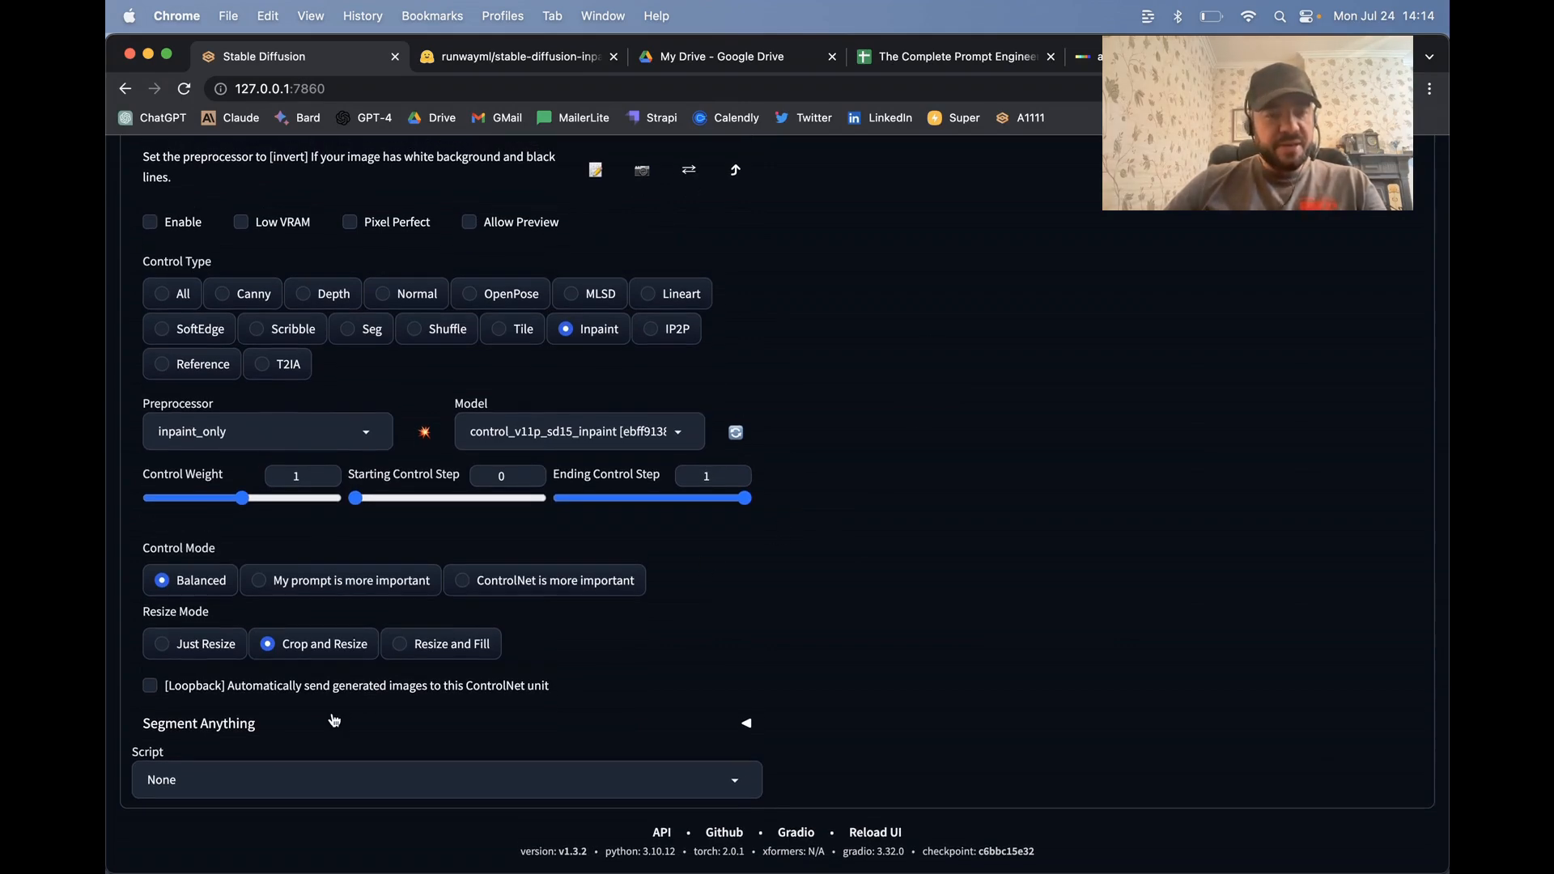
click(608, 720)
scroll(810, 621, down, 10)
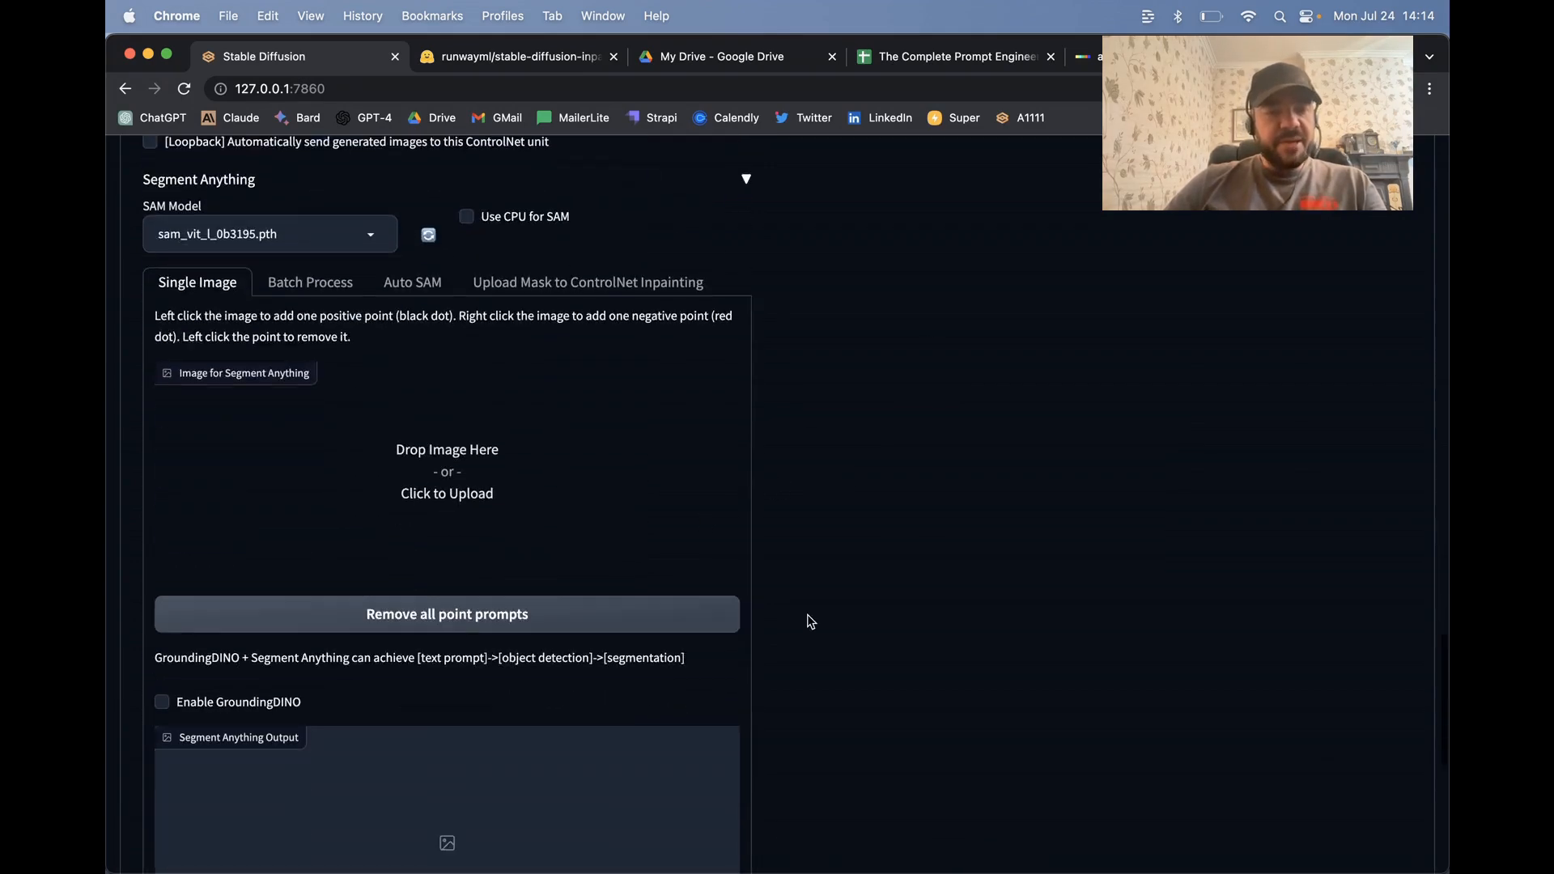
click(451, 405)
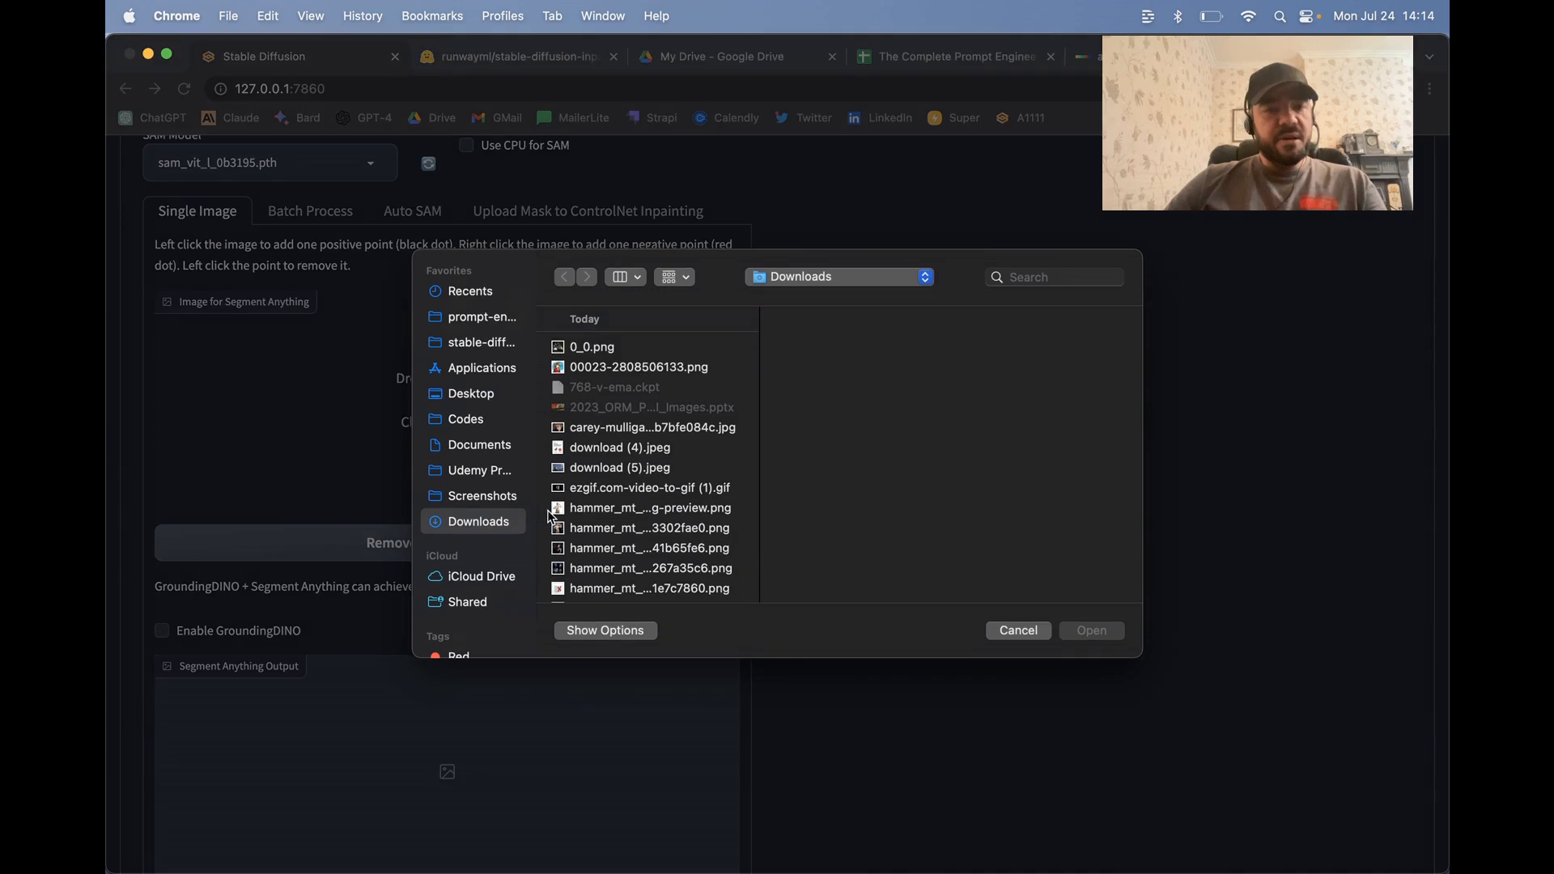
click(655, 369)
key(Down)
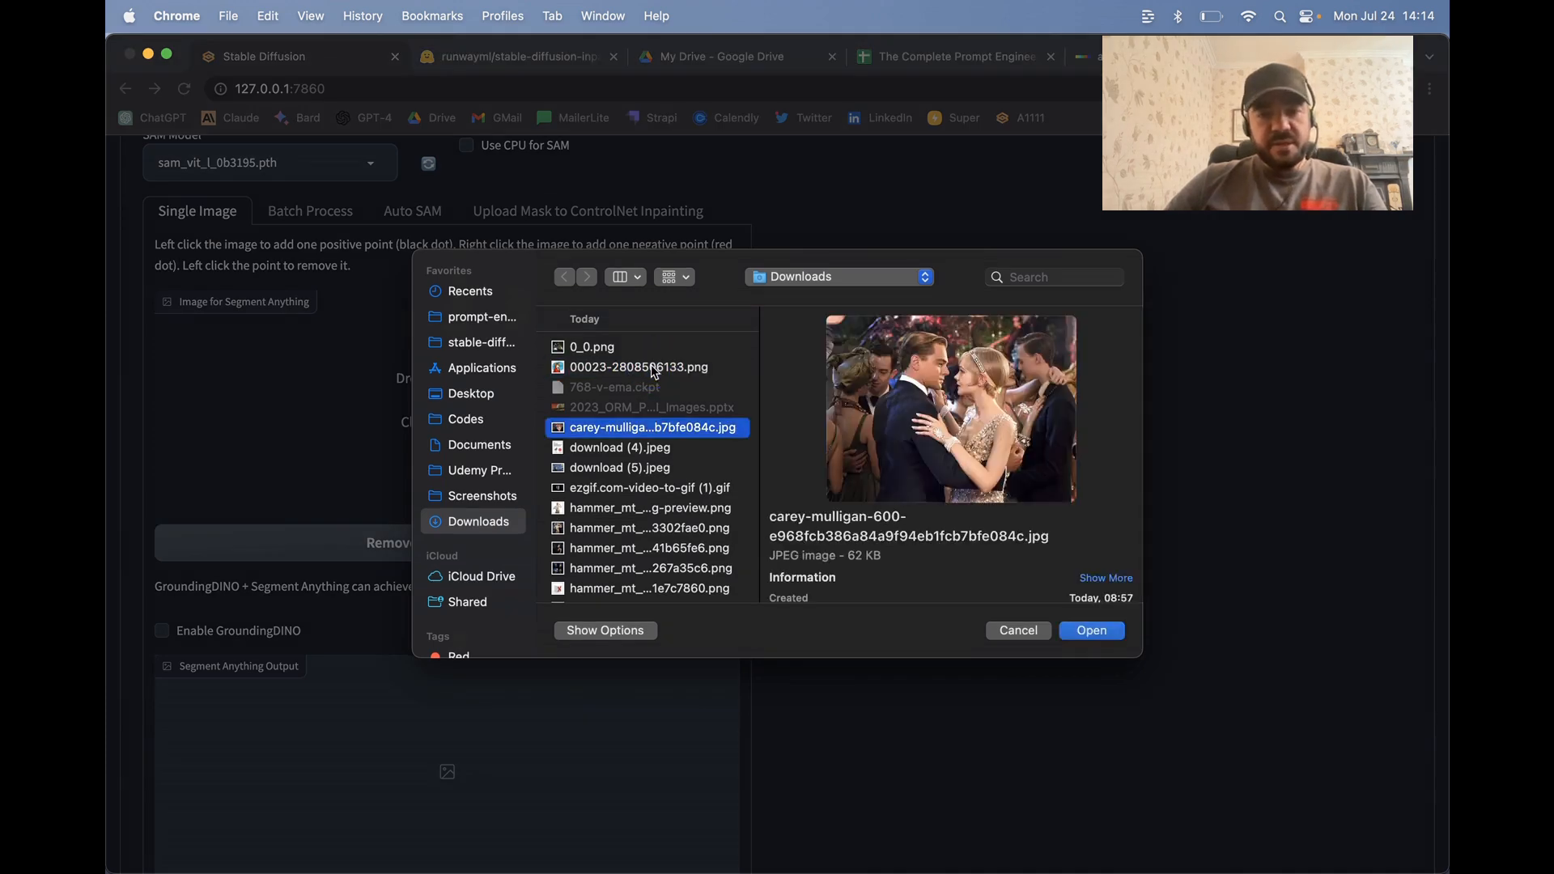
key(Return)
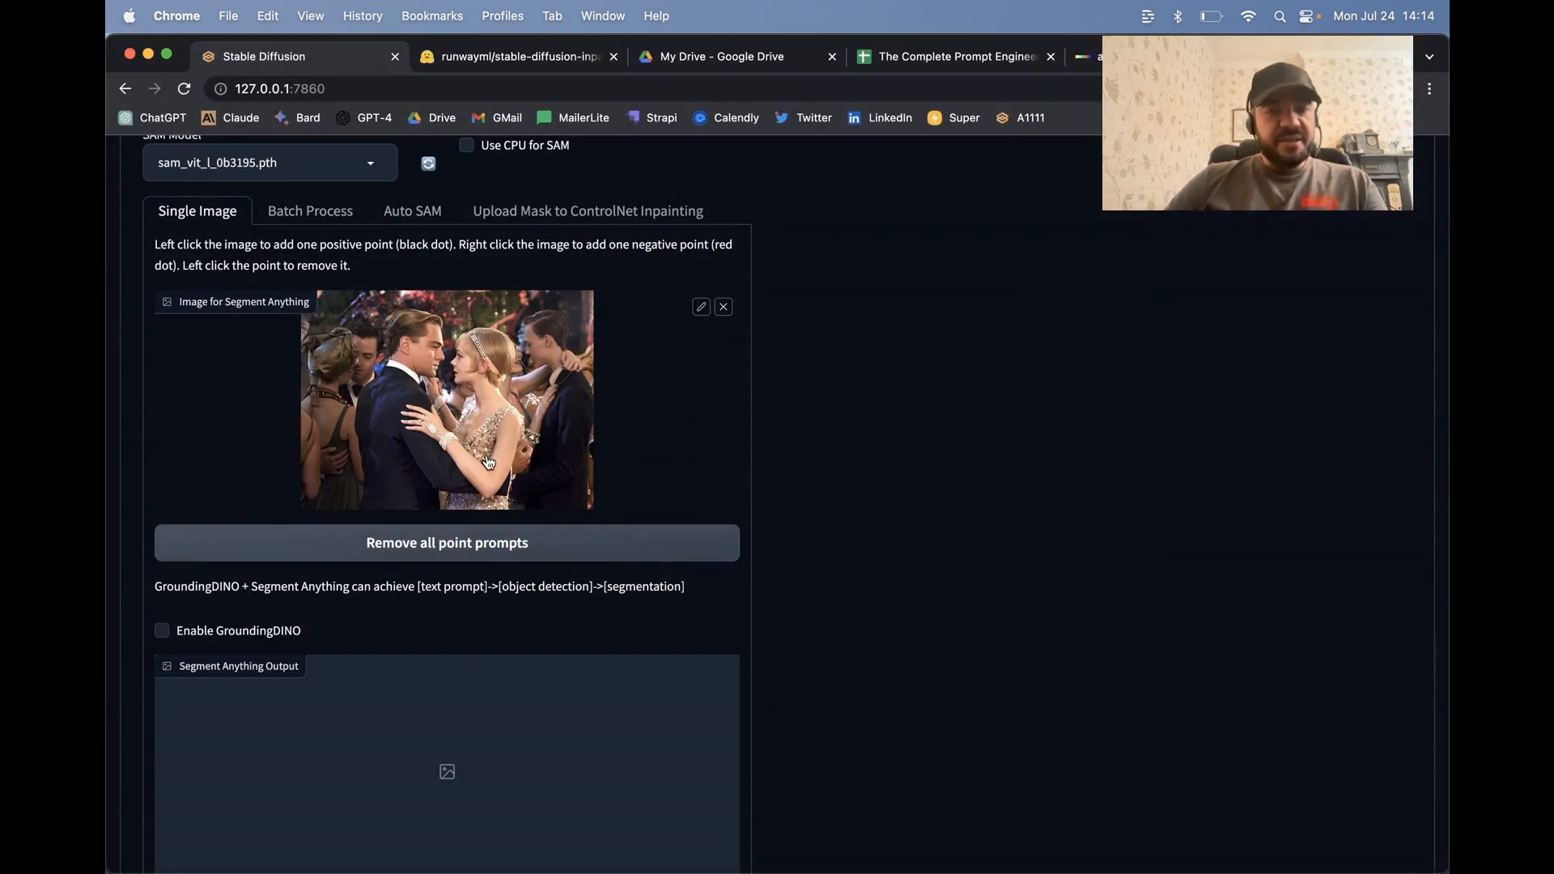
Place three positive point prompts on the woman's dress in the Segment Anything image and preview the segmentation
scroll(556, 515, down, 3)
click(483, 347)
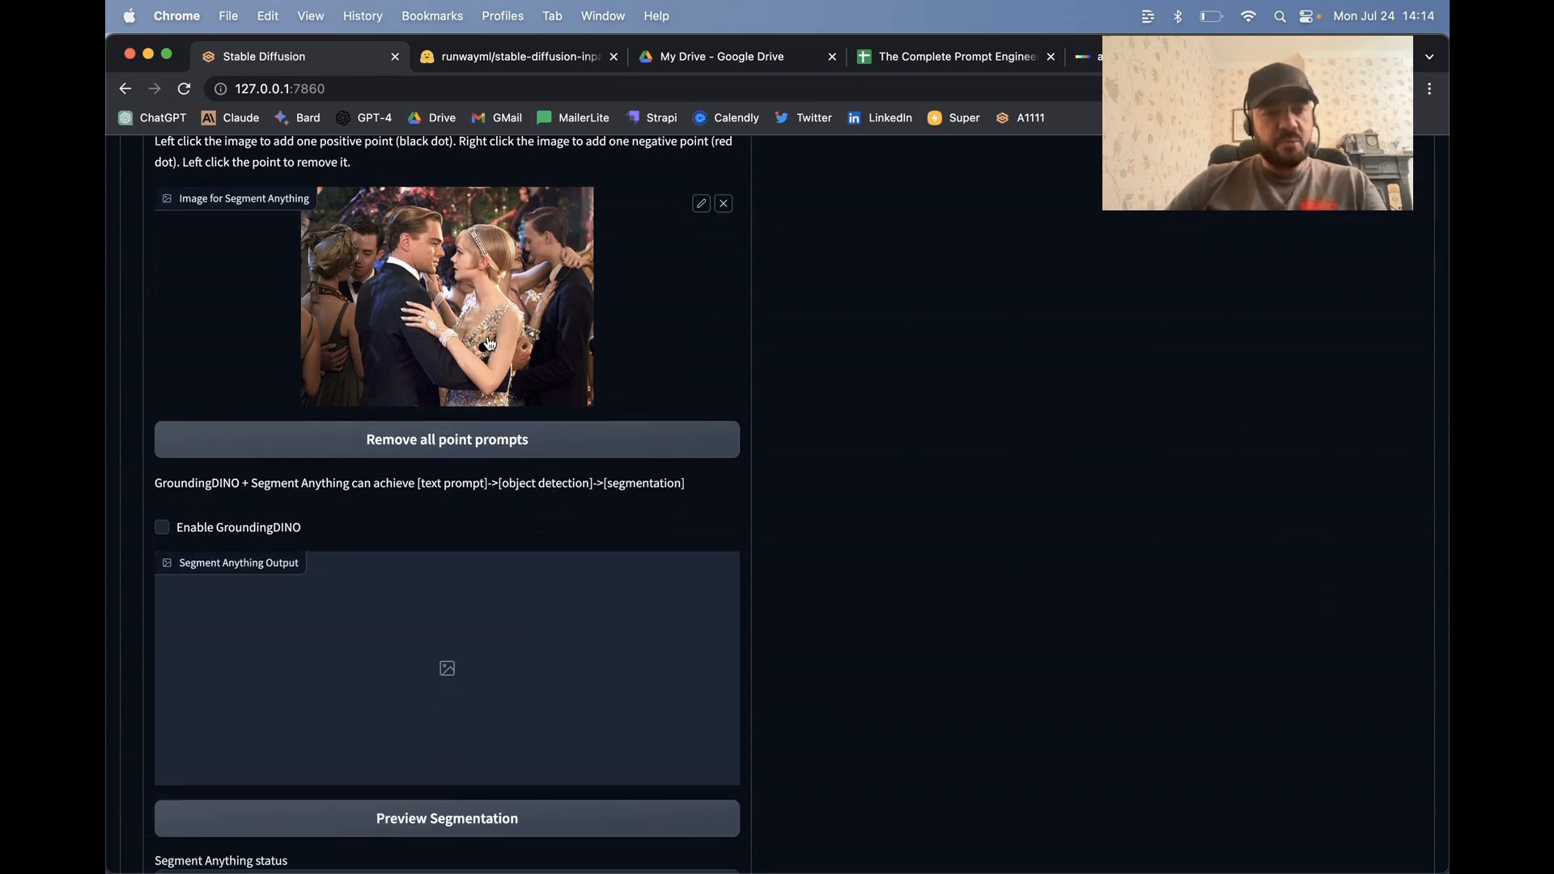
click(466, 316)
click(470, 398)
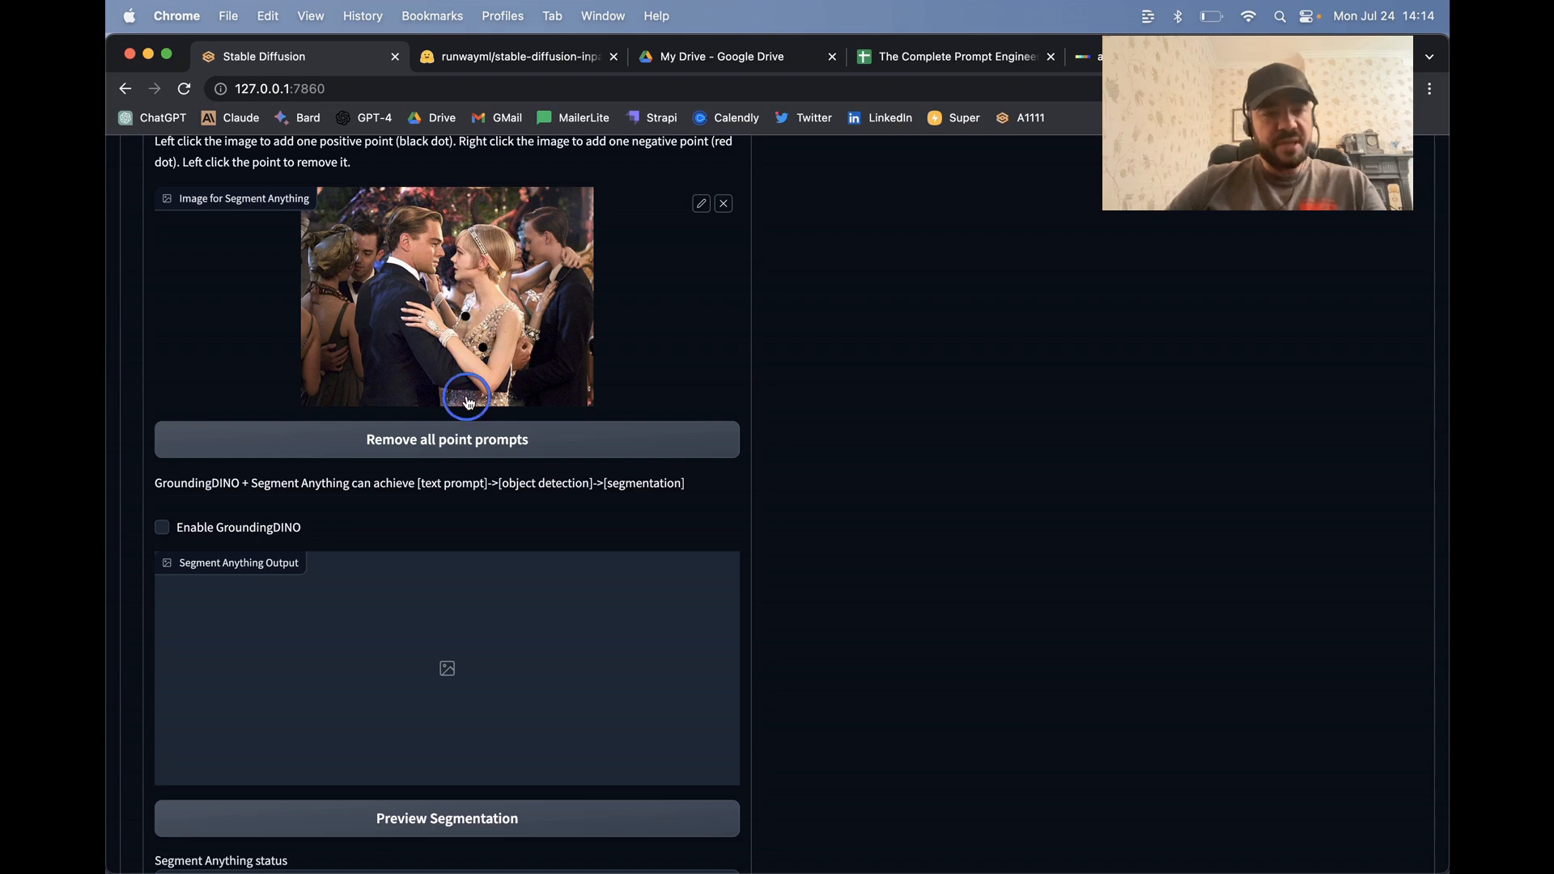
scroll(620, 396, down, 5)
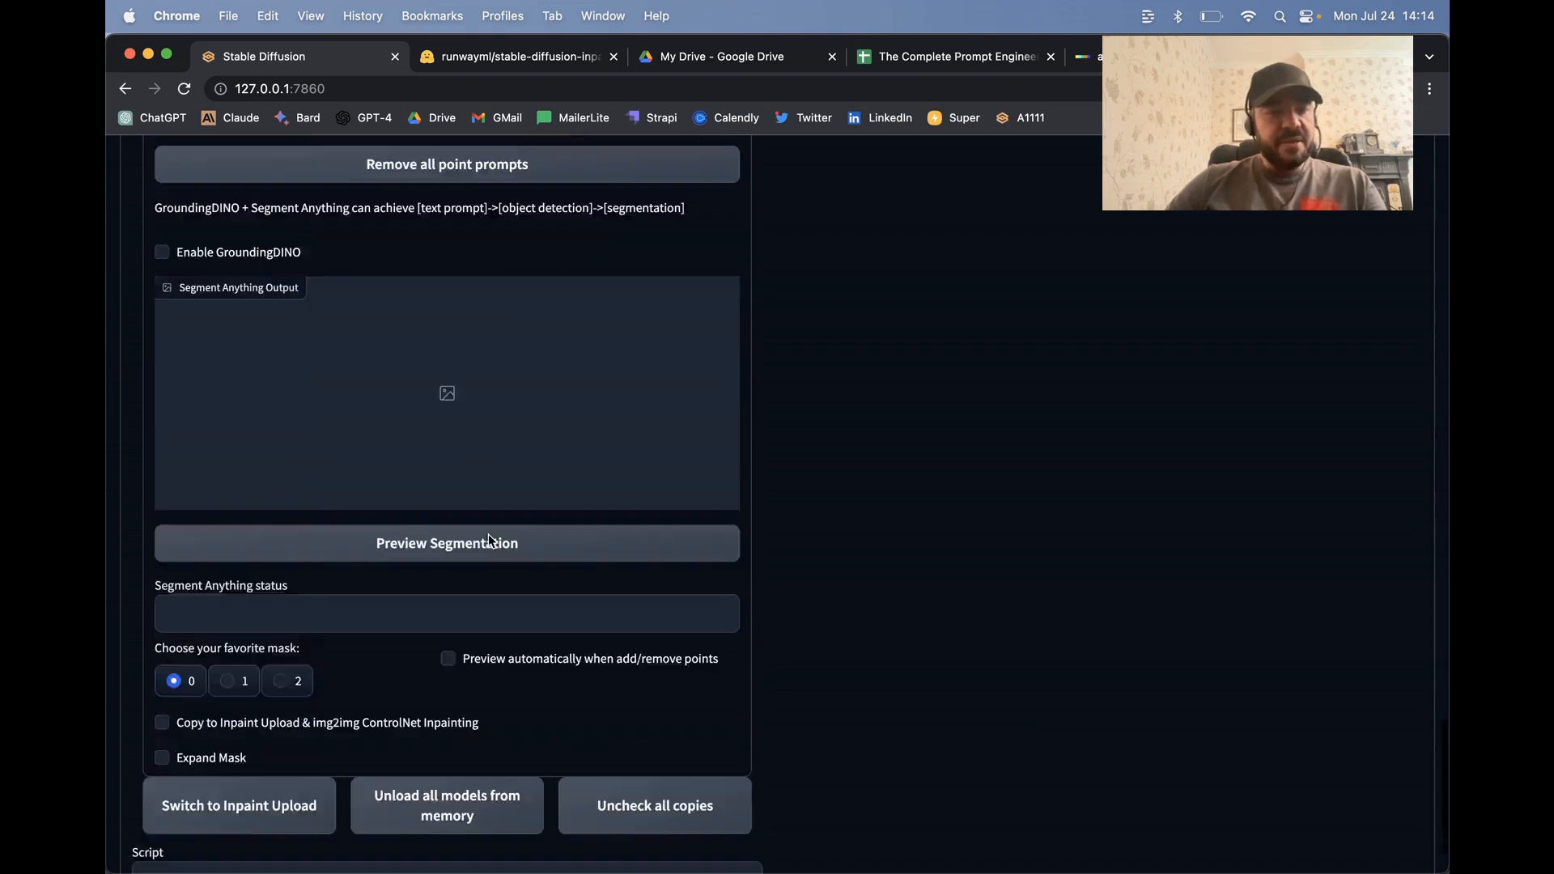
click(421, 512)
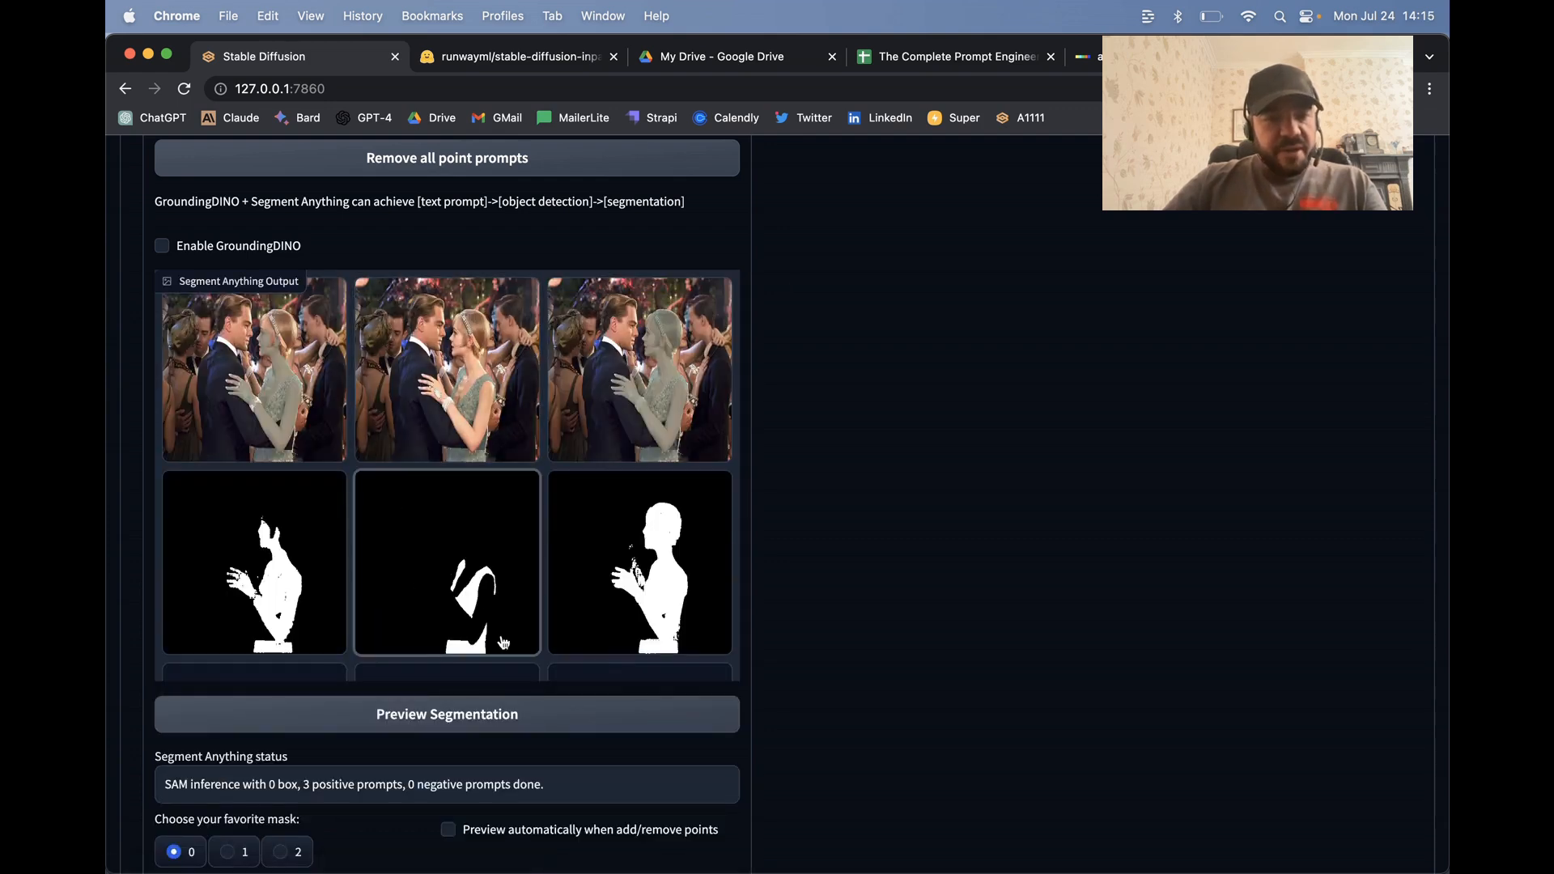
Enlarge the segmentation outputs one by one to compare the dress mask, its cutouts and the overlay on the photo
click(478, 583)
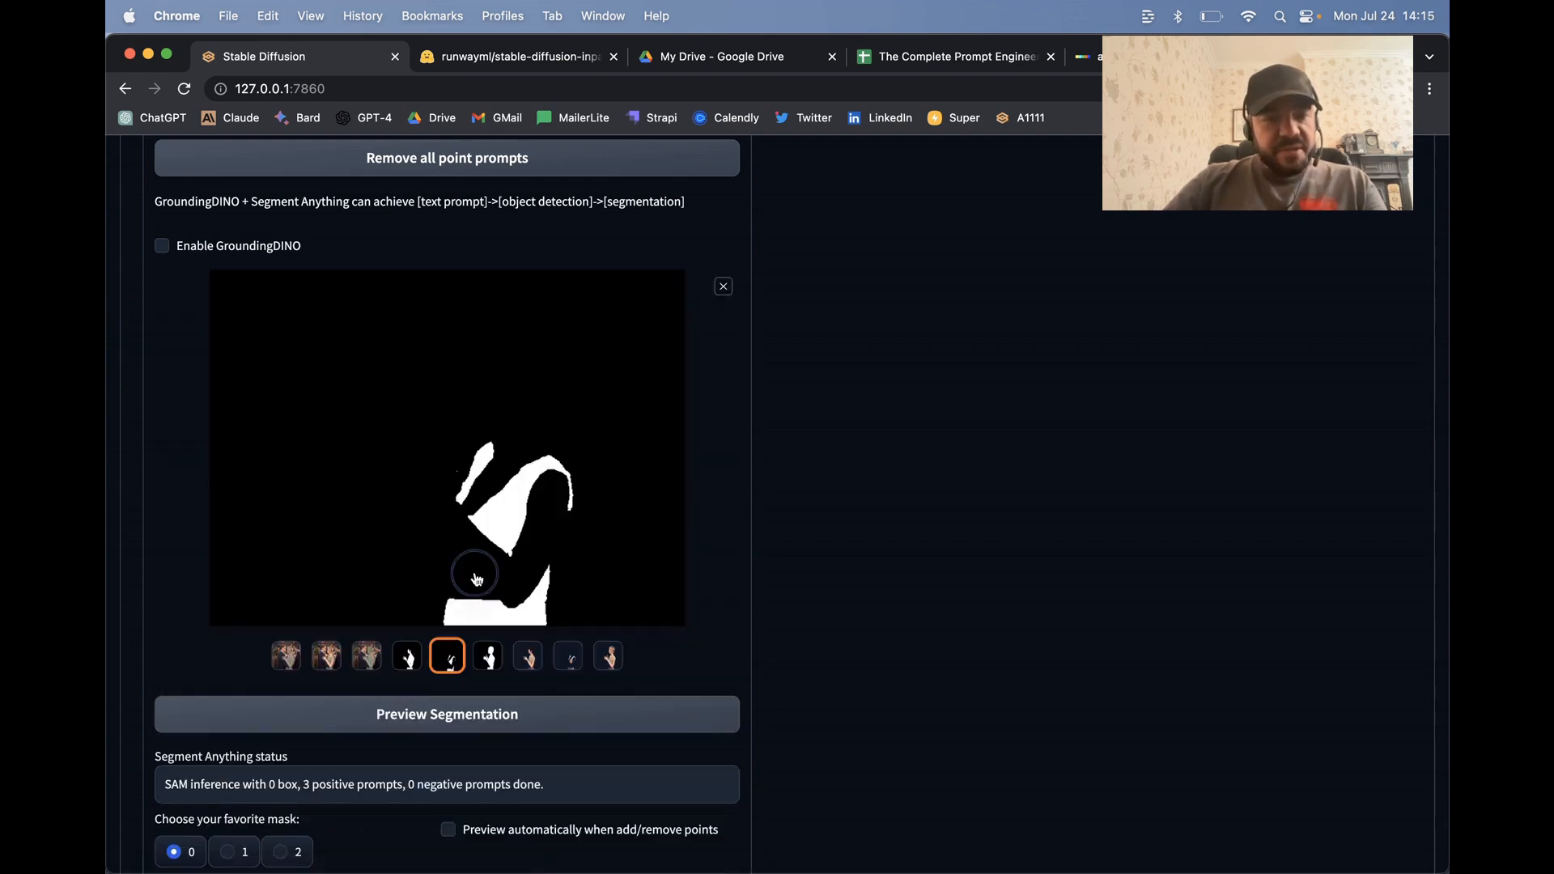
click(528, 656)
click(568, 656)
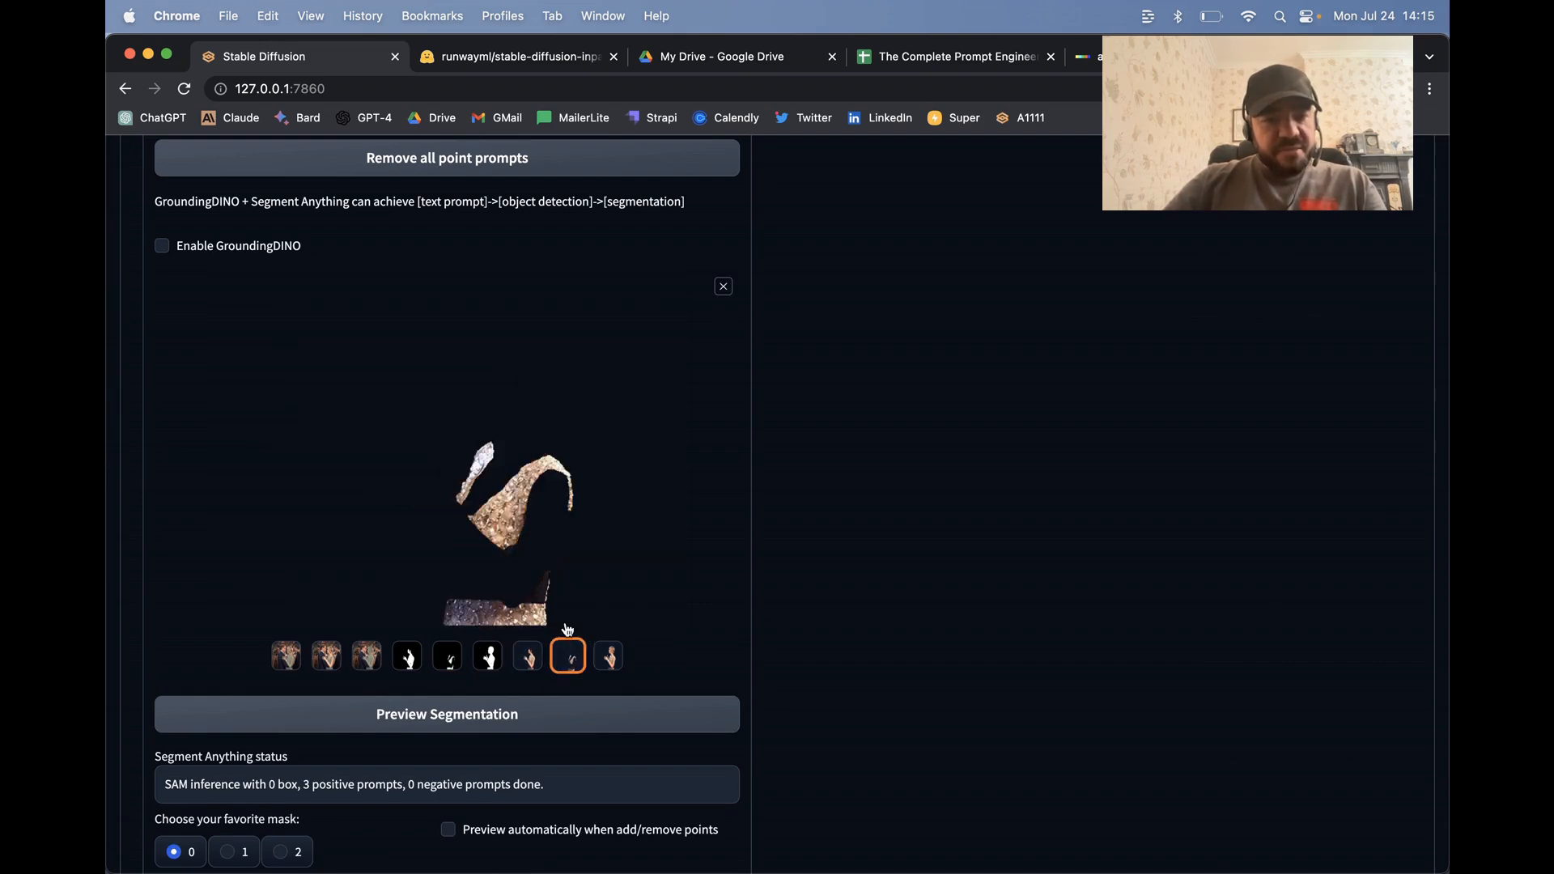
click(447, 659)
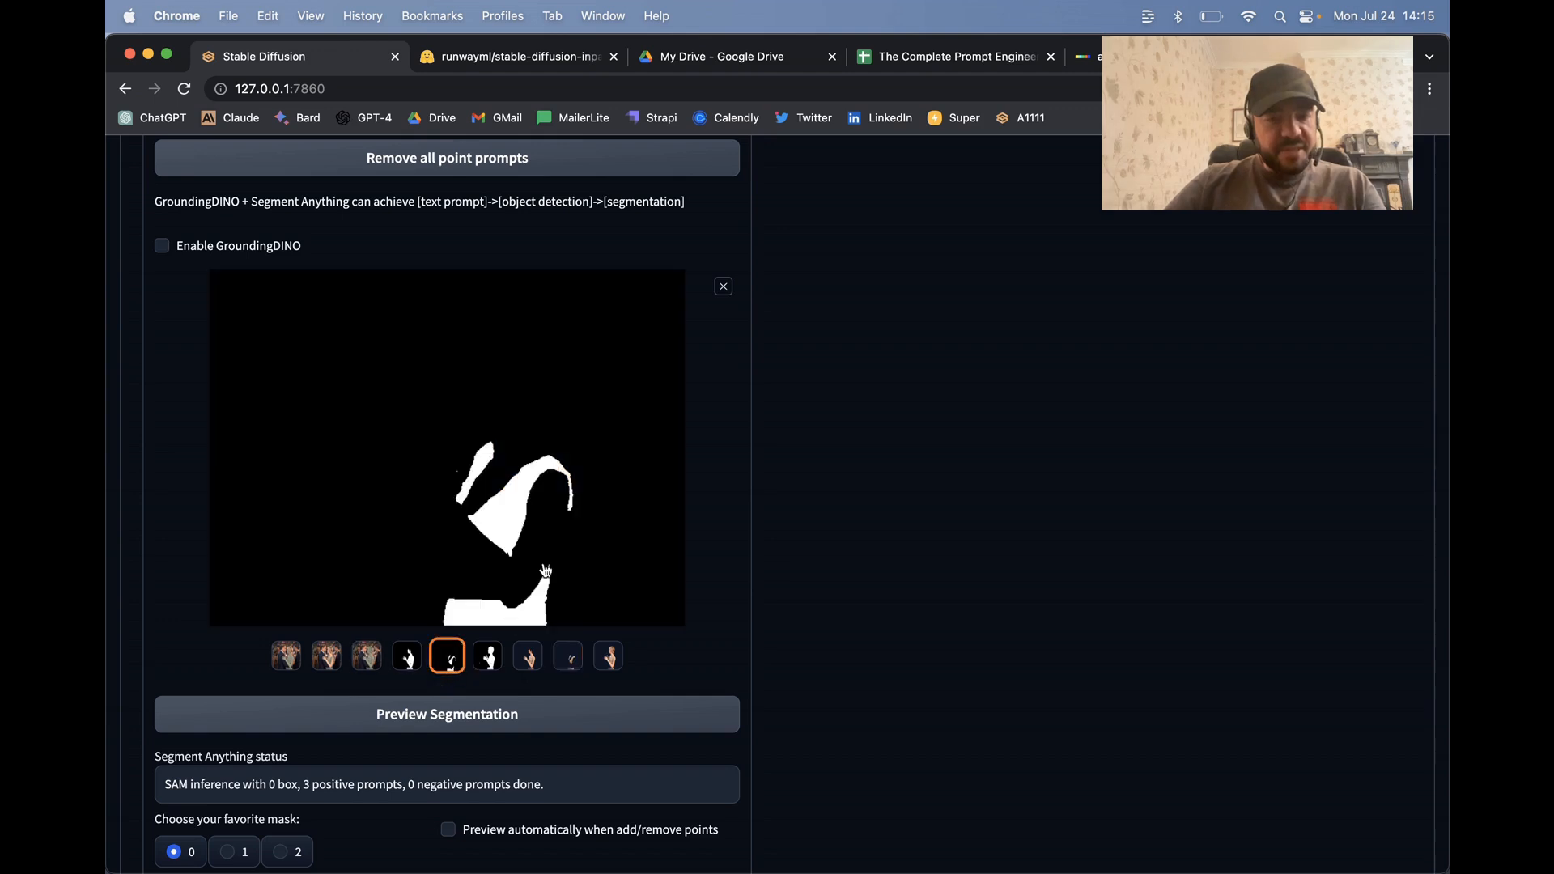
click(327, 655)
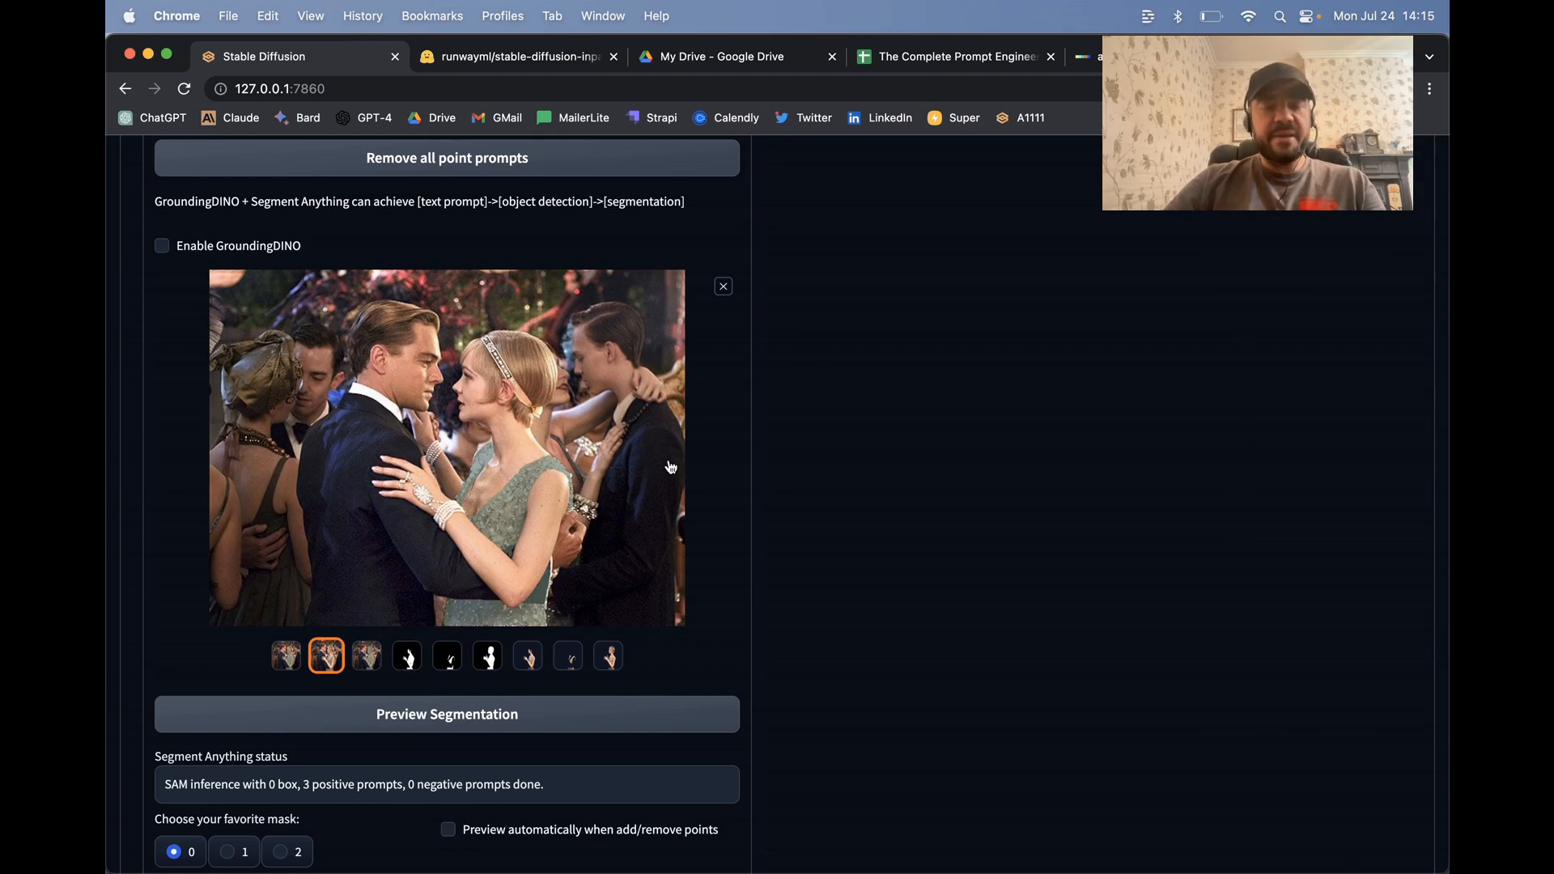
Choose mask 1 as the favorite Segment Anything mask
scroll(671, 467, down, 3)
scroll(741, 377, down, 2)
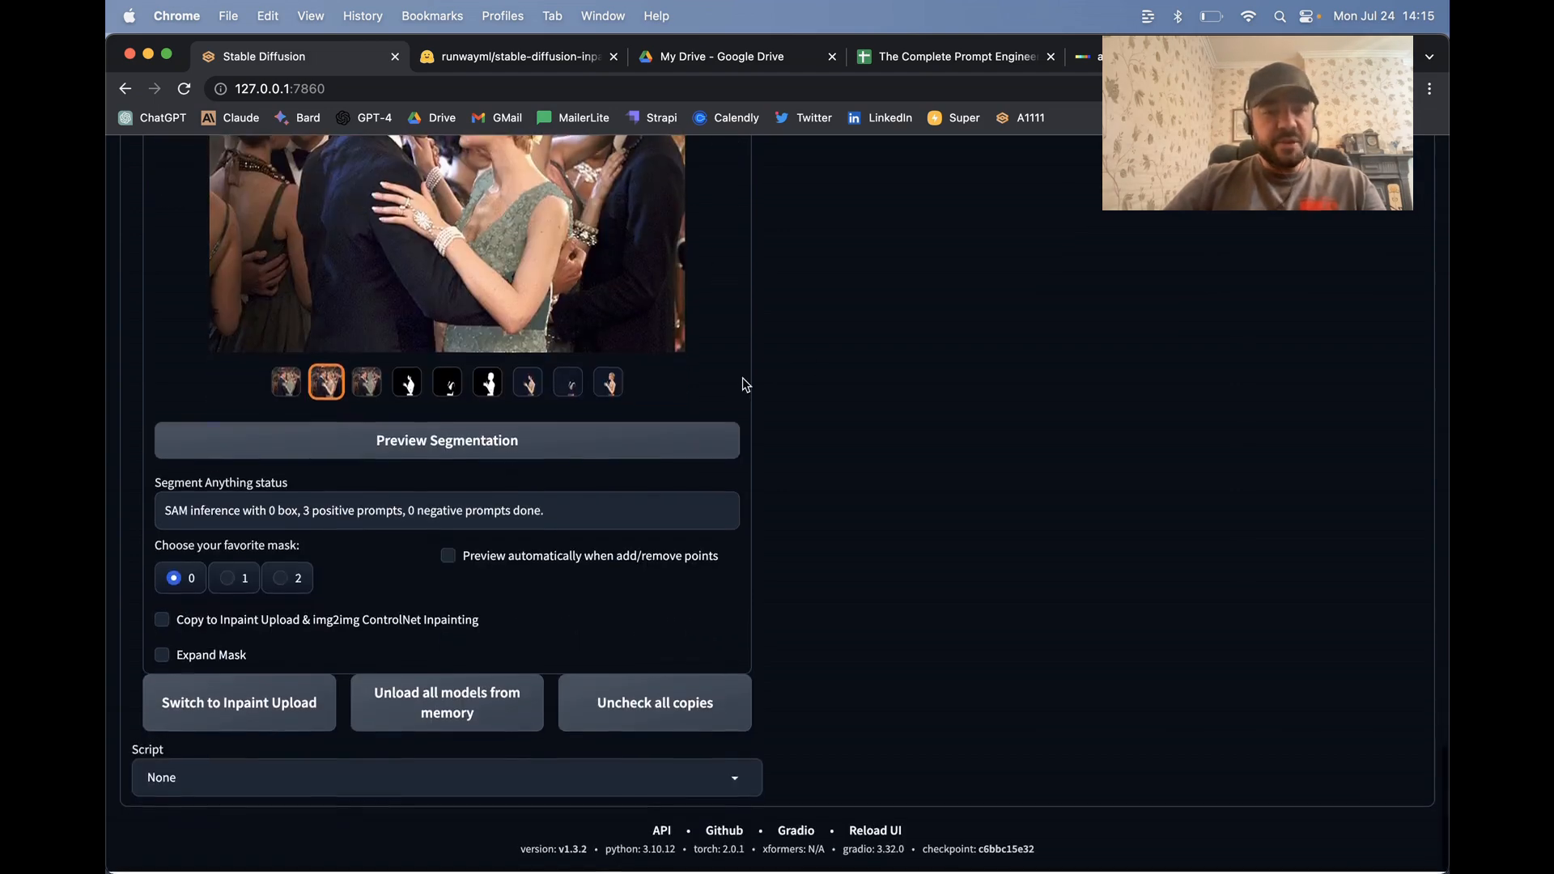
click(237, 589)
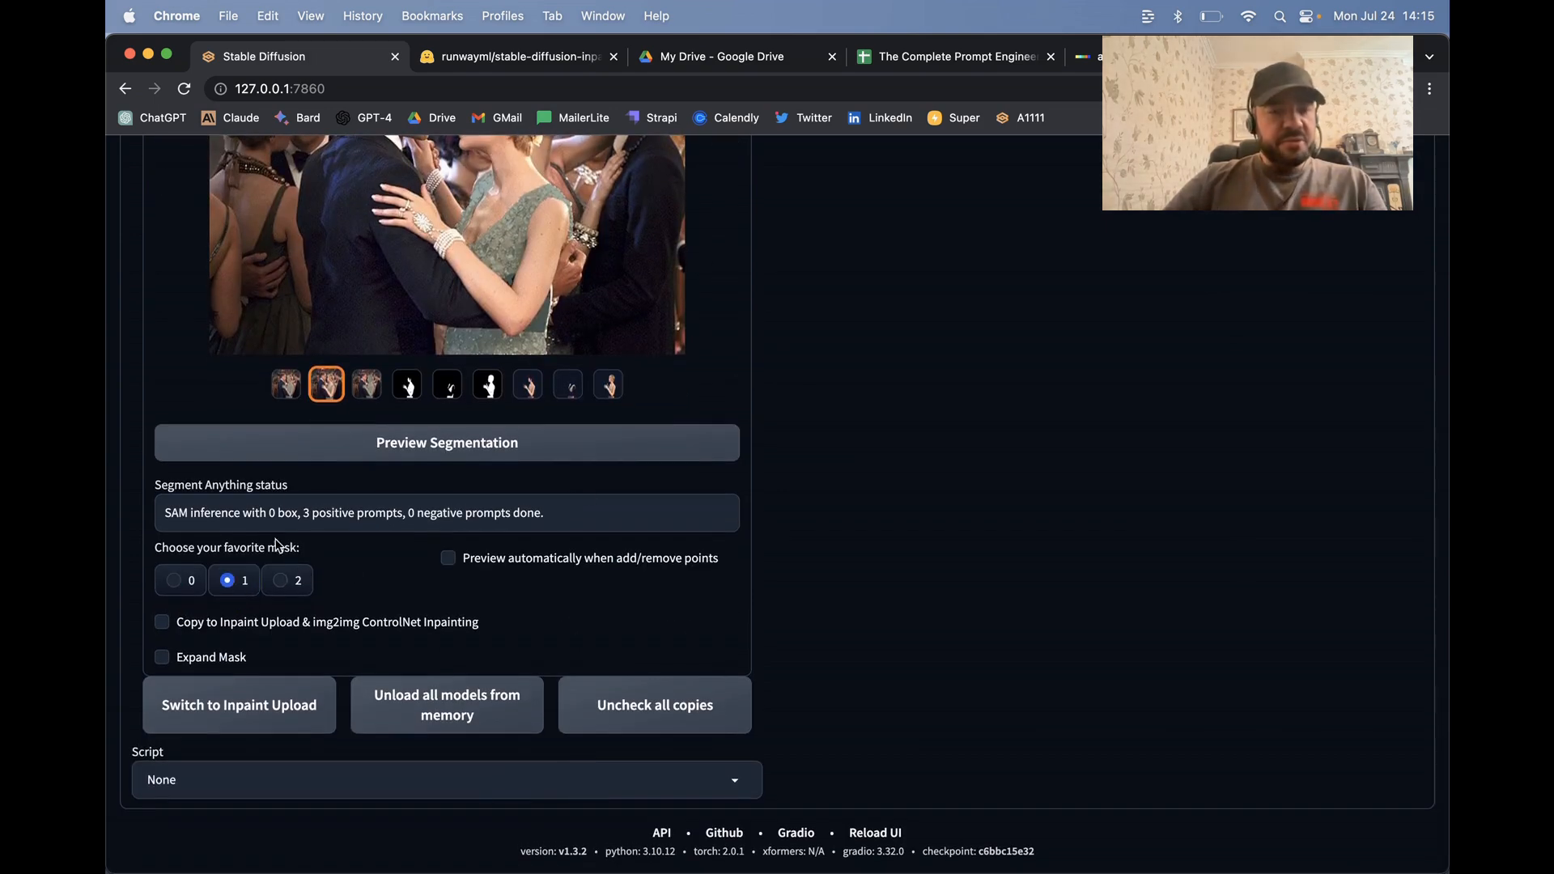
Review the point prompts and segmentation output, and return to the inpaint prompt, painted mask and generated dress image
scroll(864, 369, up, 10)
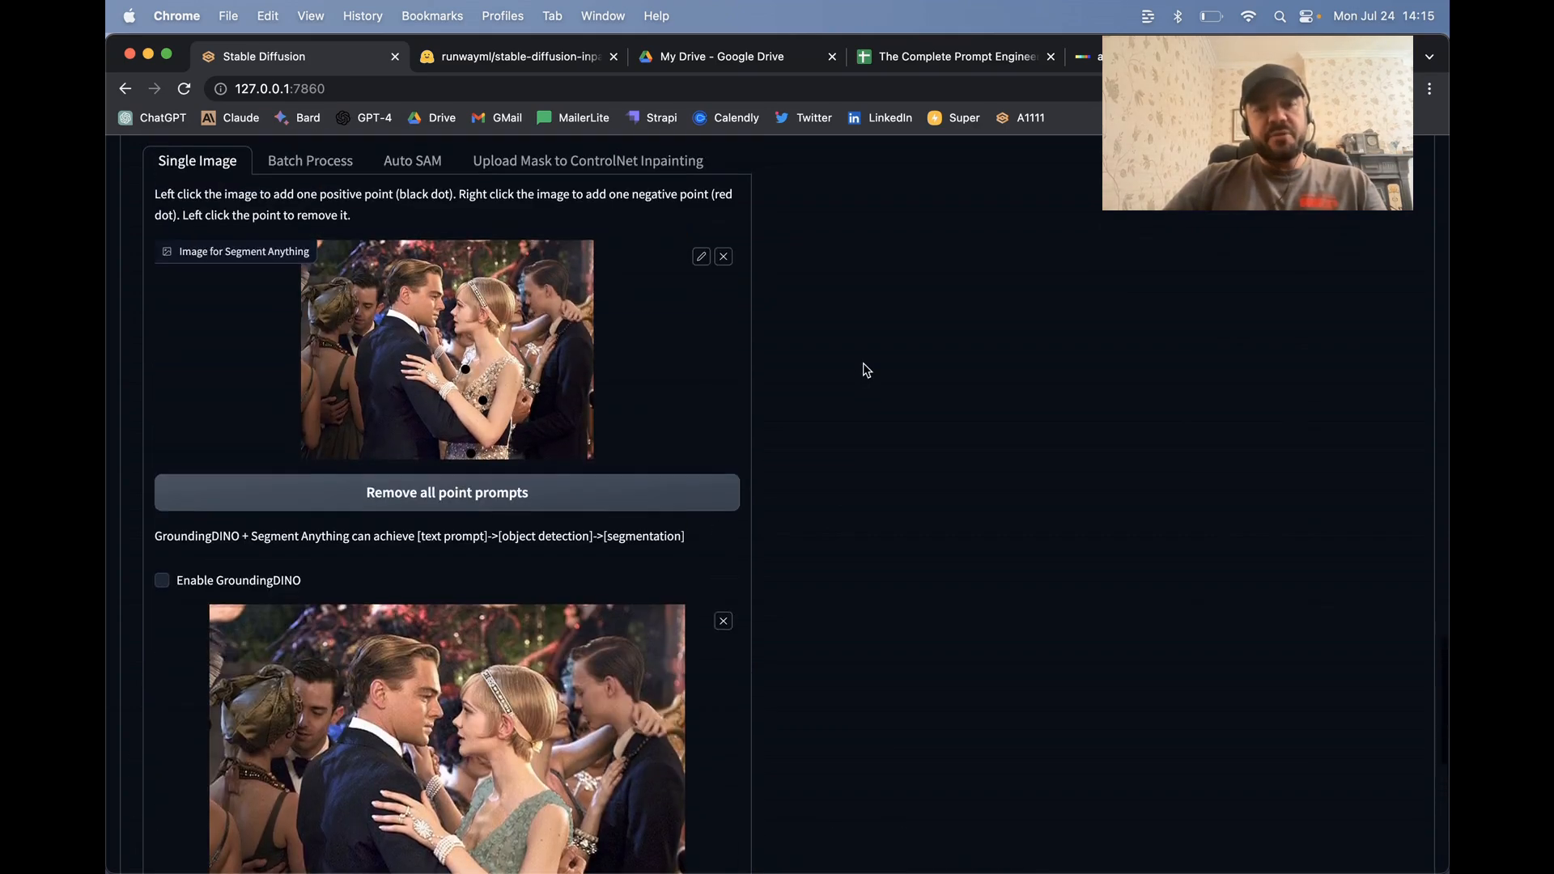
scroll(739, 582, down, 5)
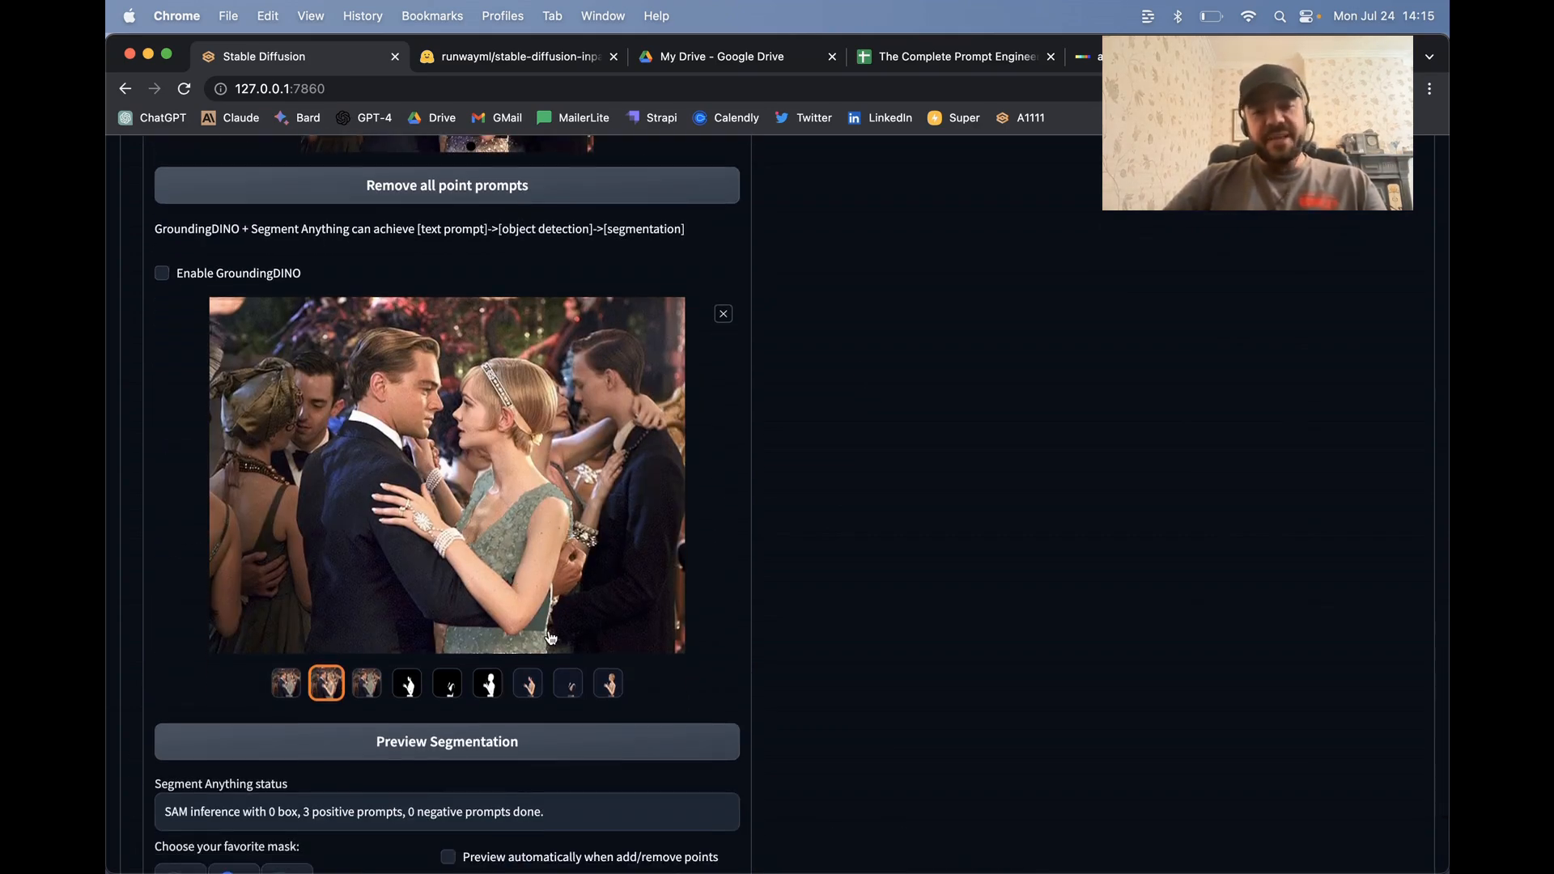
scroll(878, 453, up, 5)
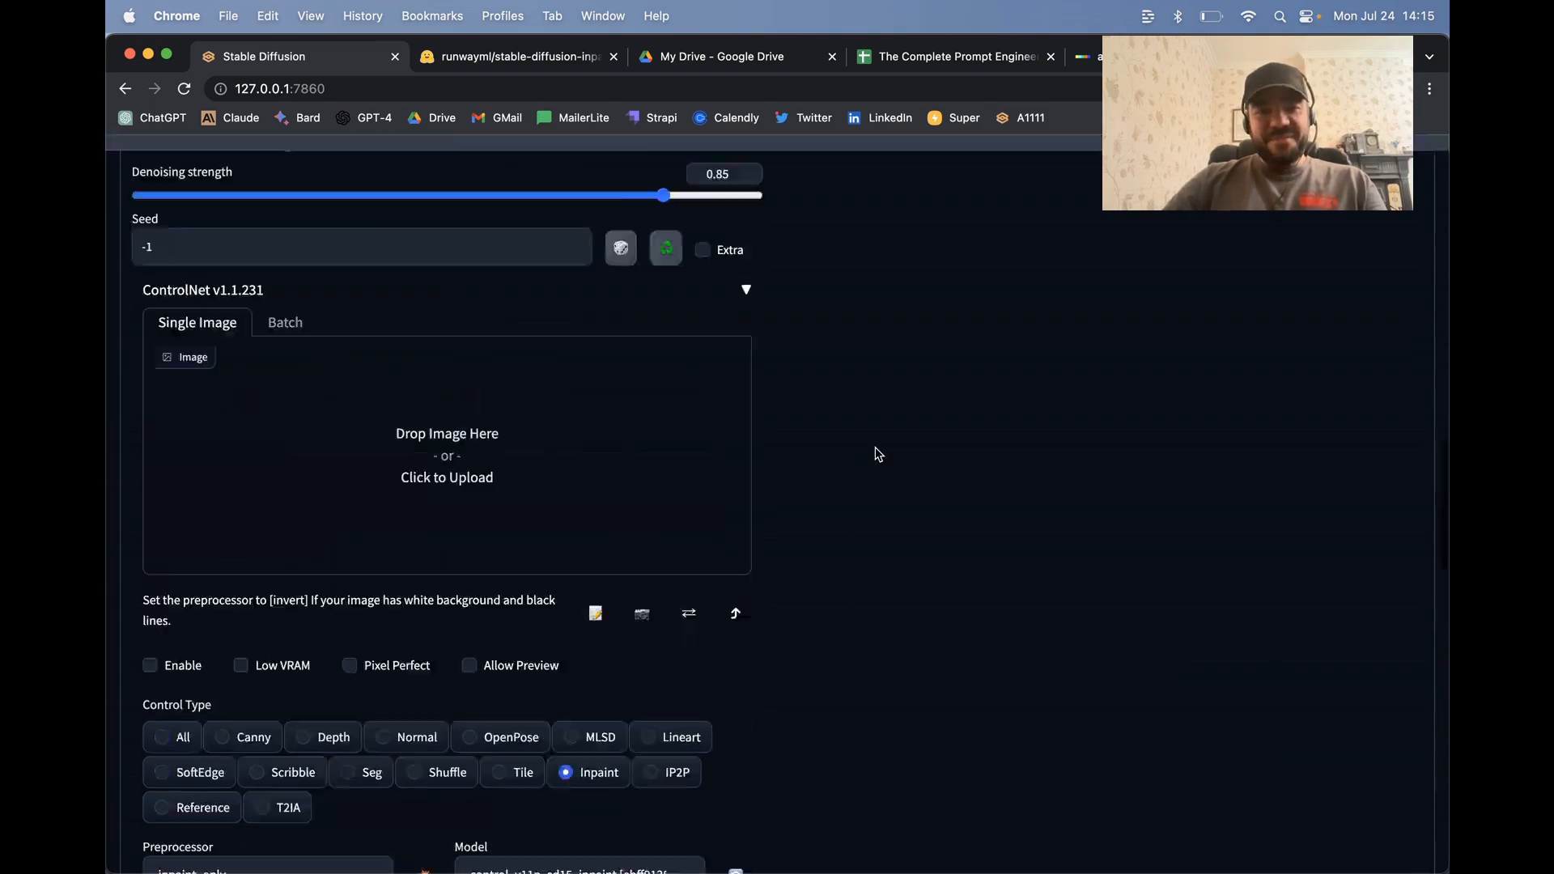
scroll(876, 451, up, 10)
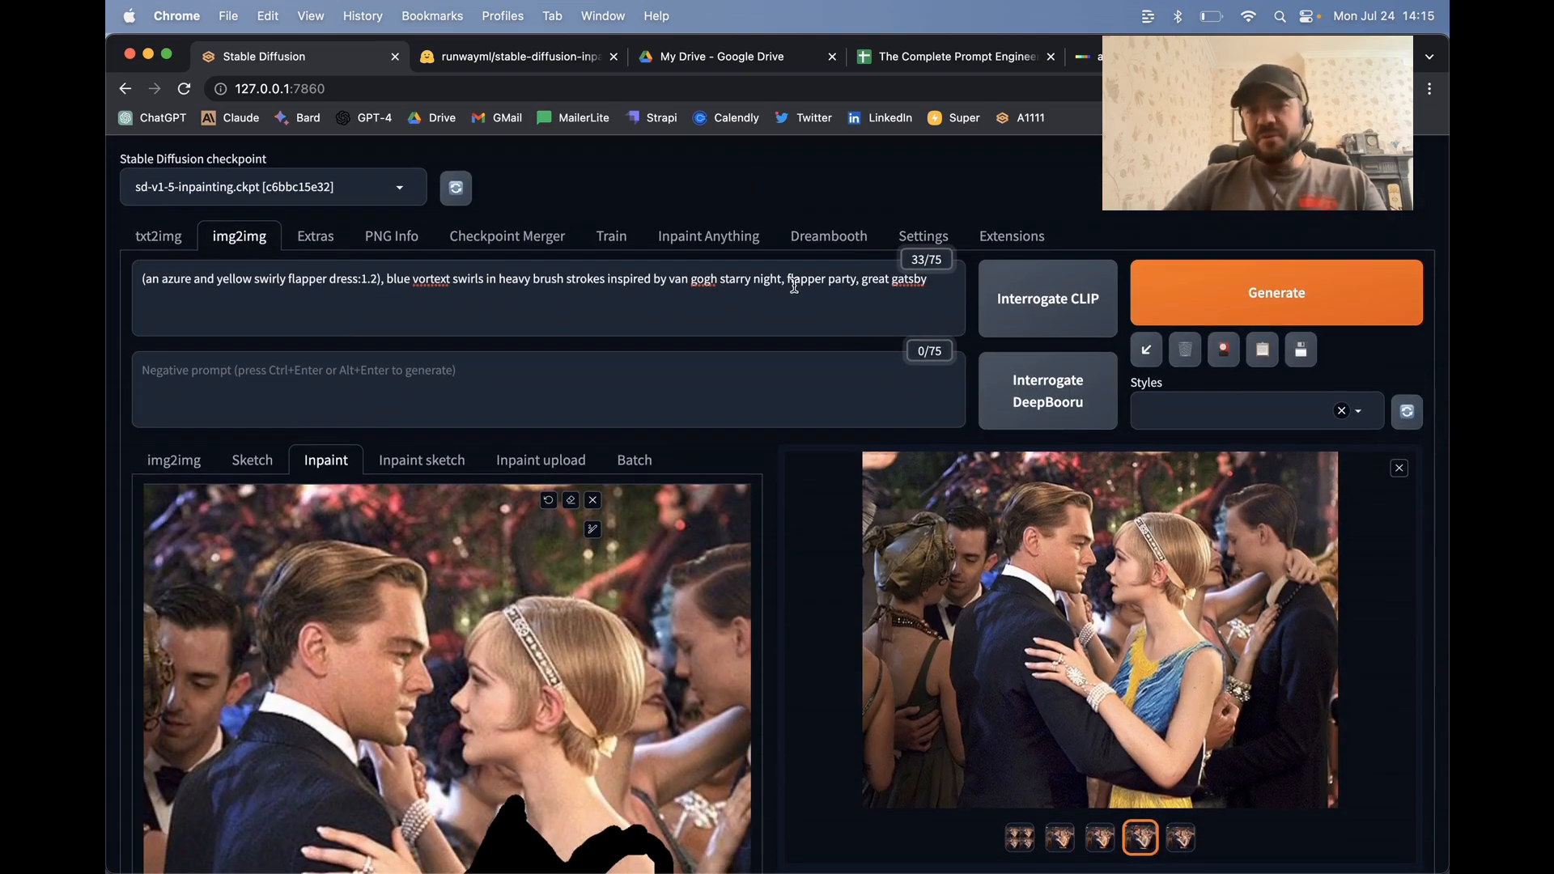
scroll(793, 286, down, 5)
scroll(555, 458, up, 5)
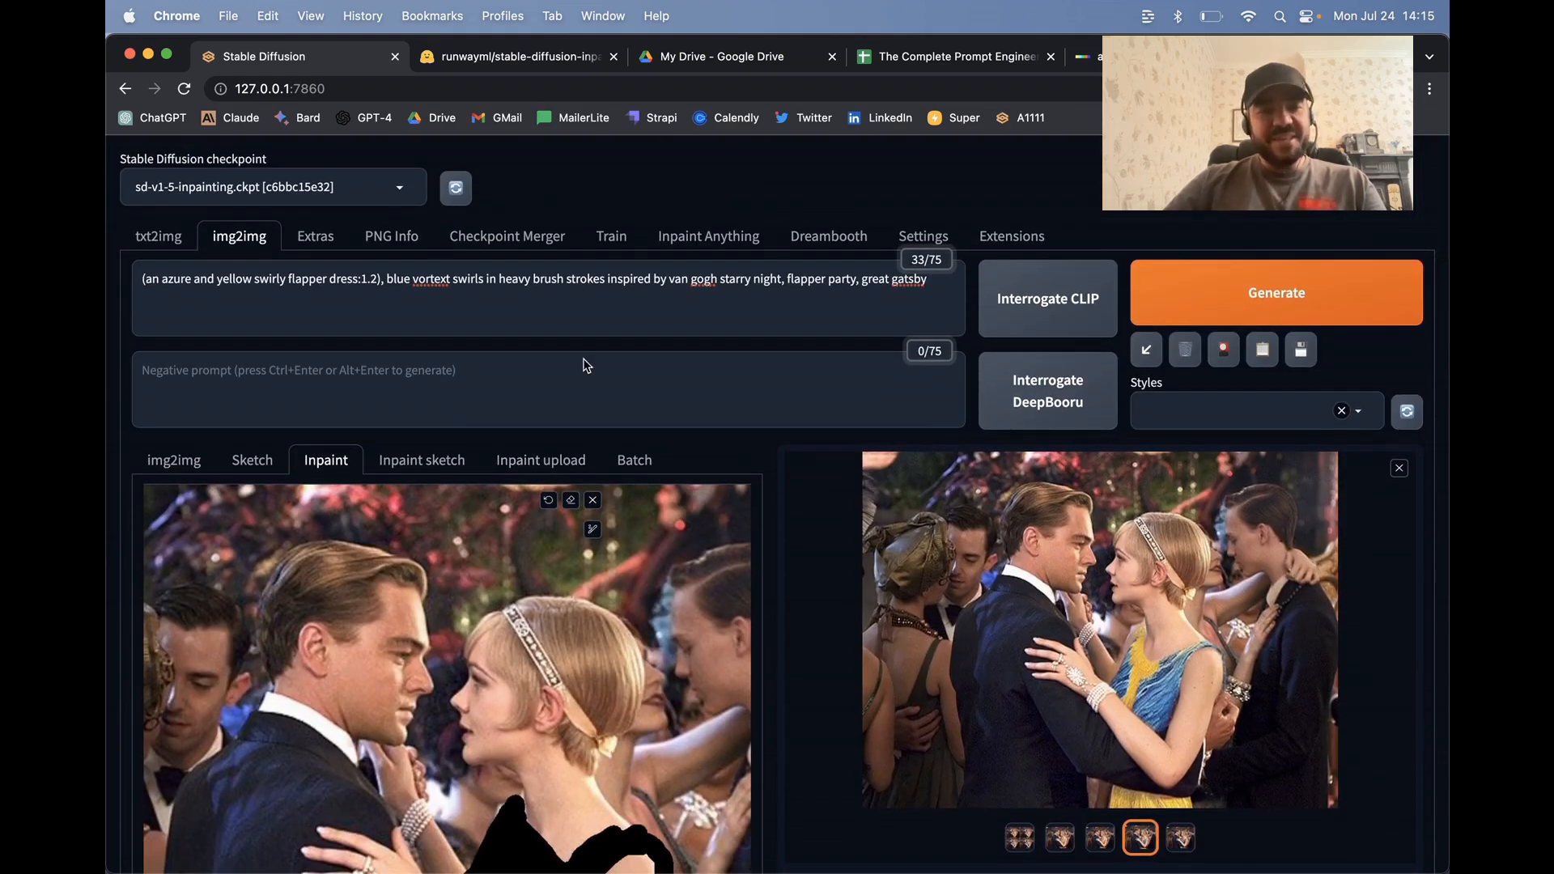
scroll(583, 361, down, 3)
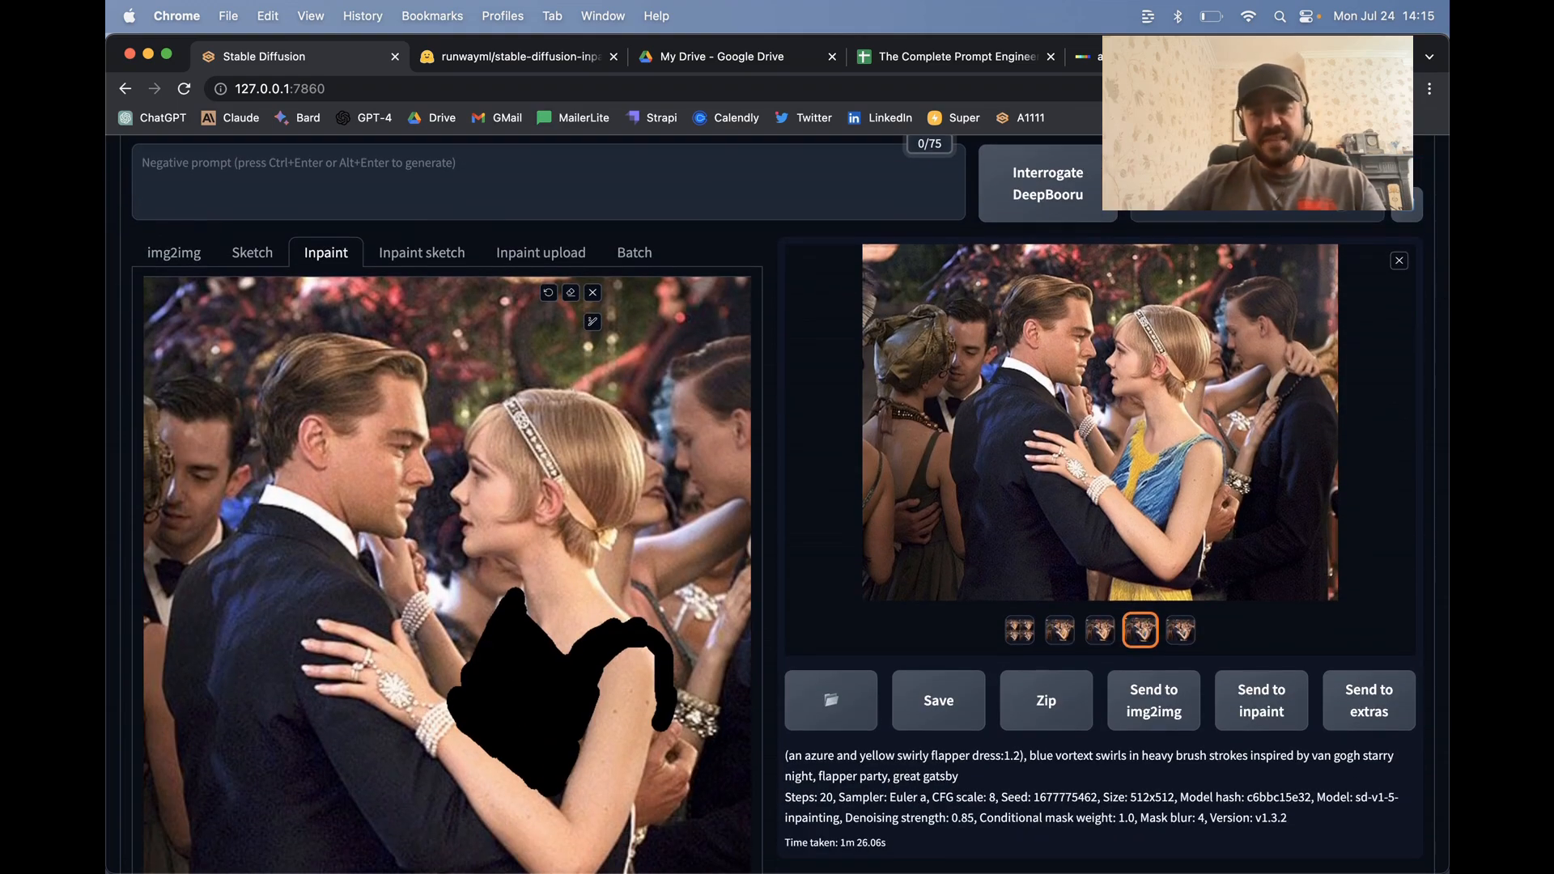
scroll(583, 359, up, 3)
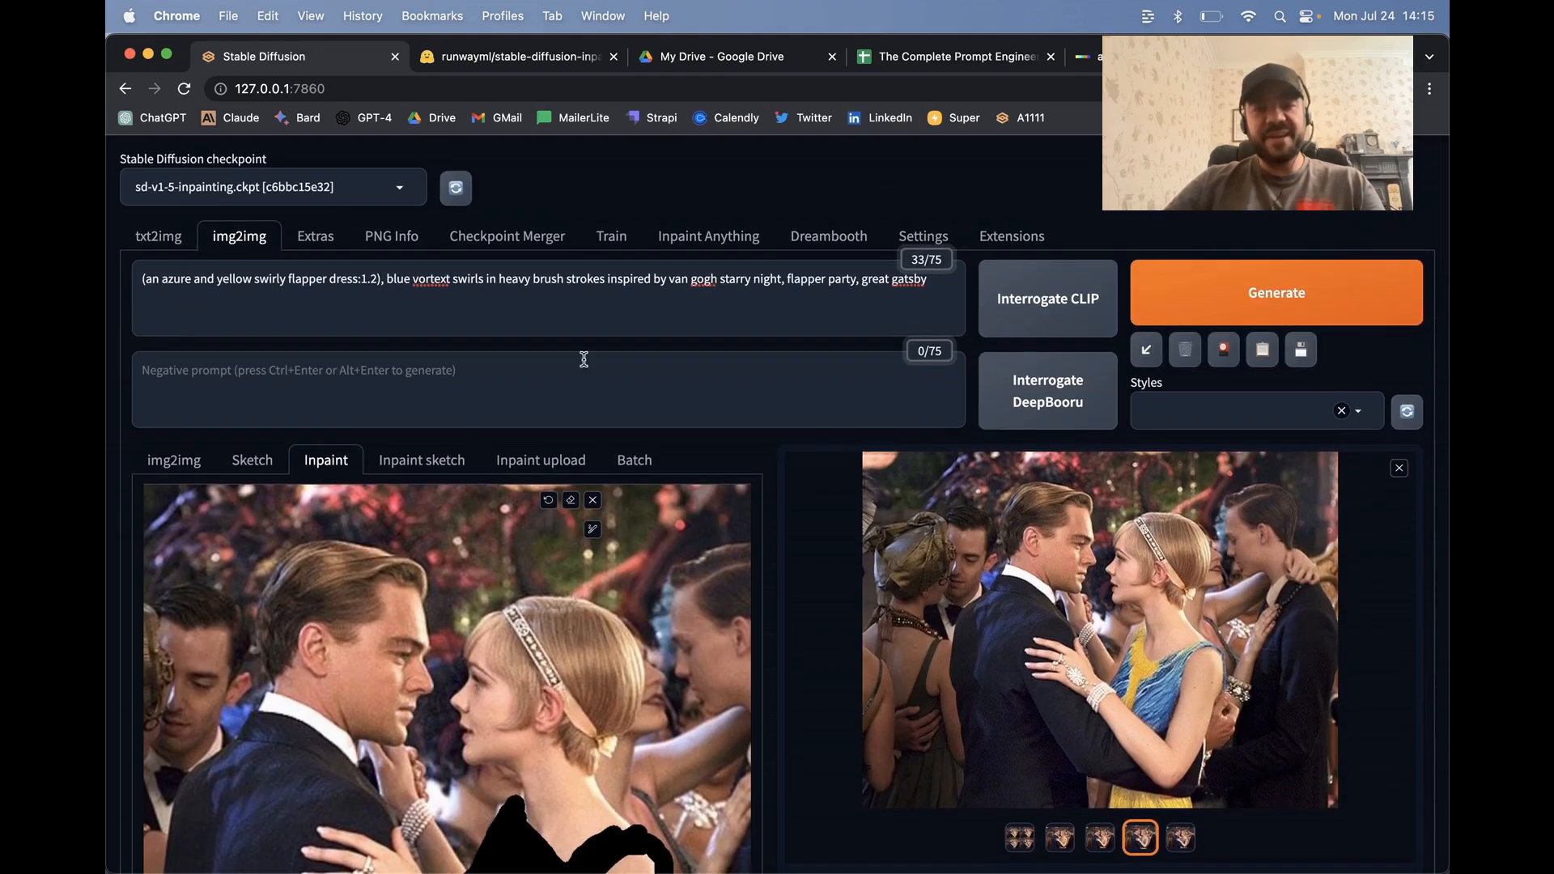